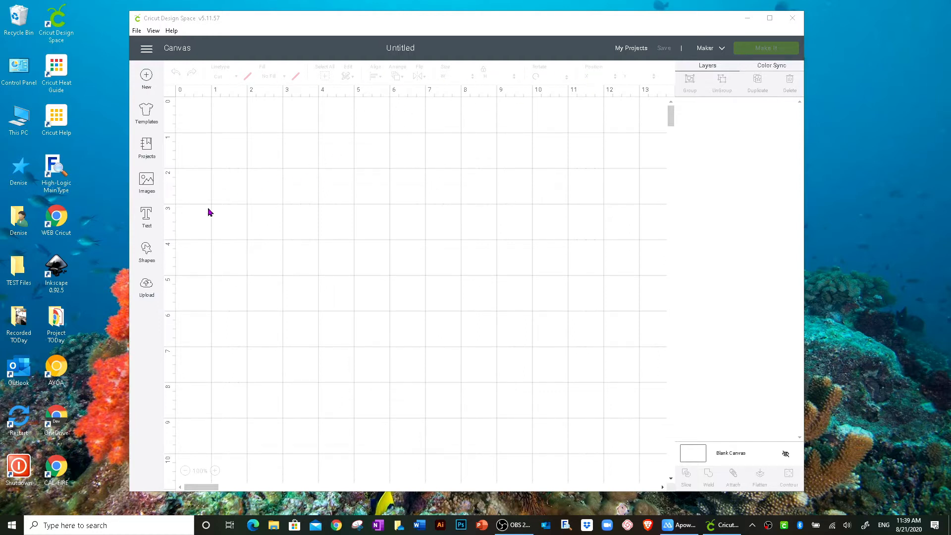
Add the text "you are my" to the blank canvas
left_click(147, 216)
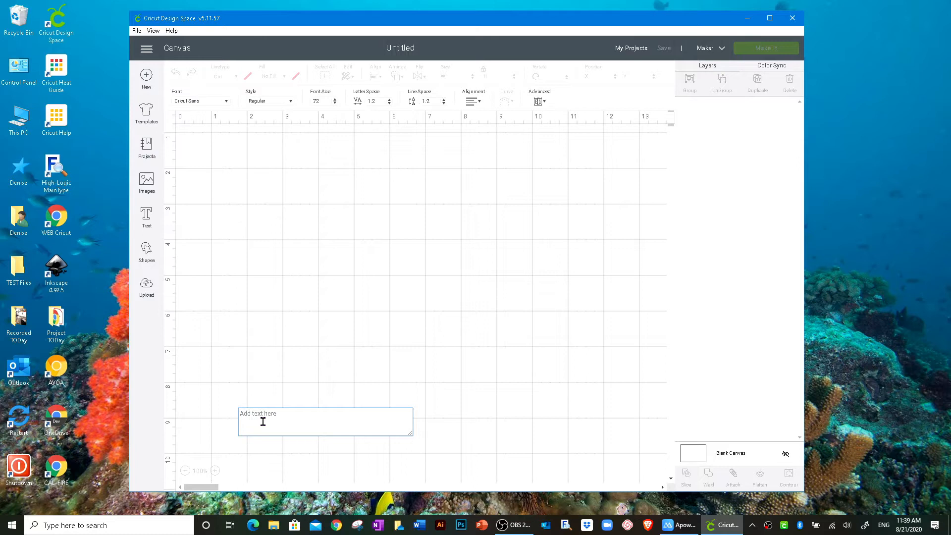
type("you a")
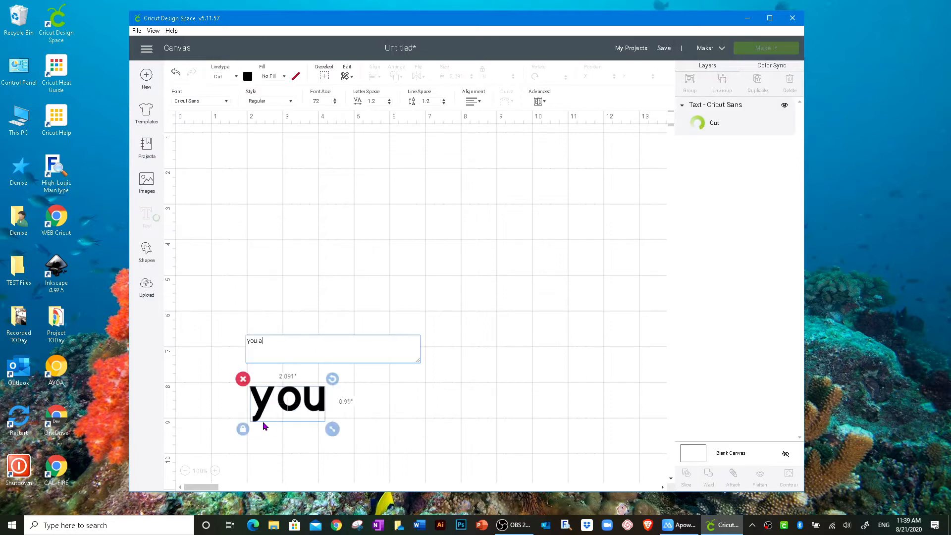
type("re my")
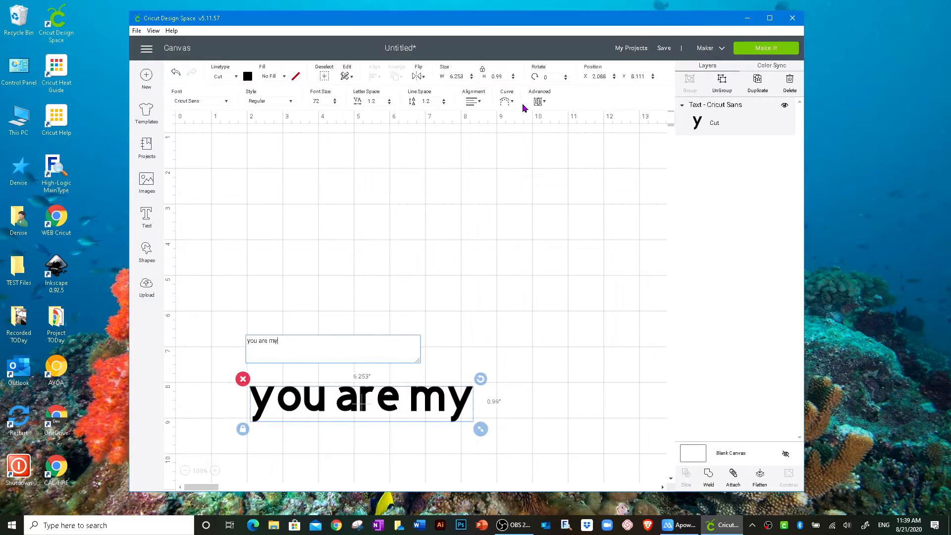
Set the font of the "you are my" text to Avenida Com
left_click(226, 102)
scroll(255, 149, "down", 5)
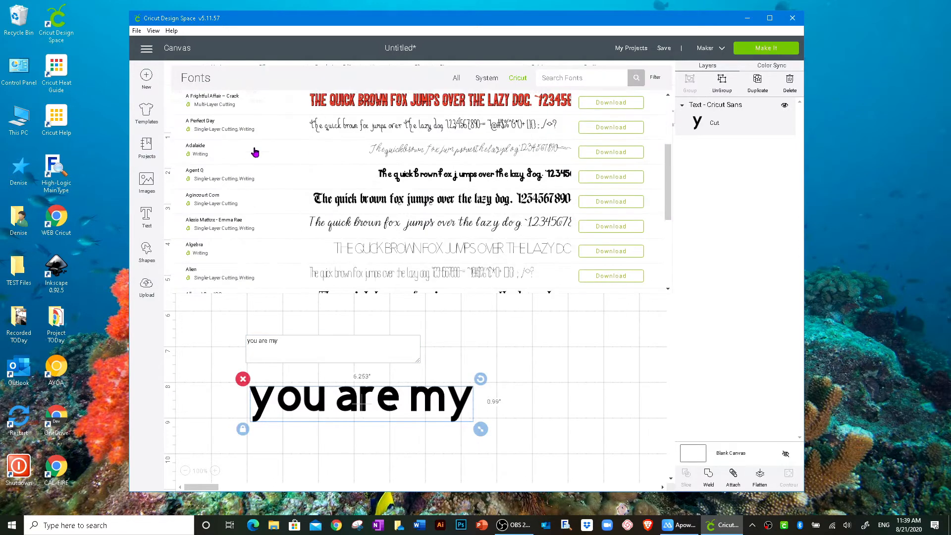
scroll(254, 152, "down", 10)
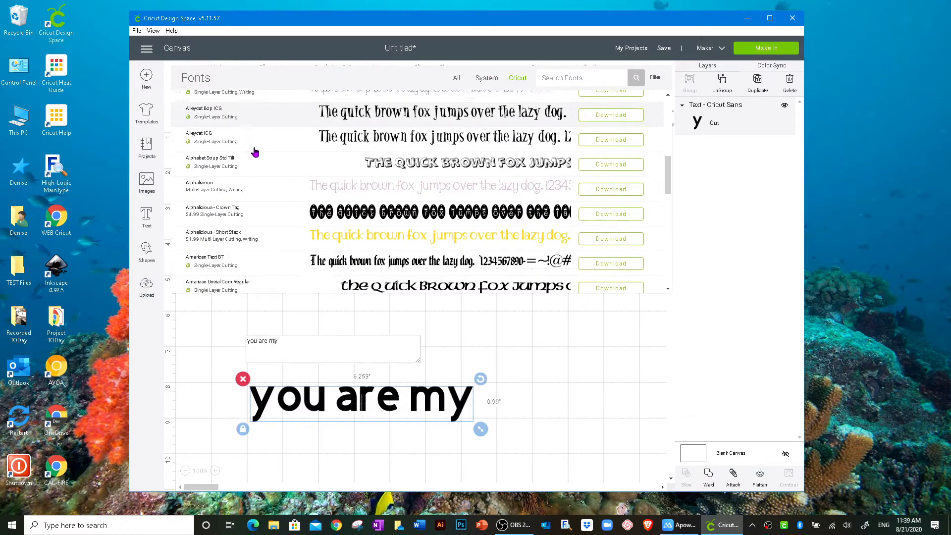
scroll(254, 152, "down", 10)
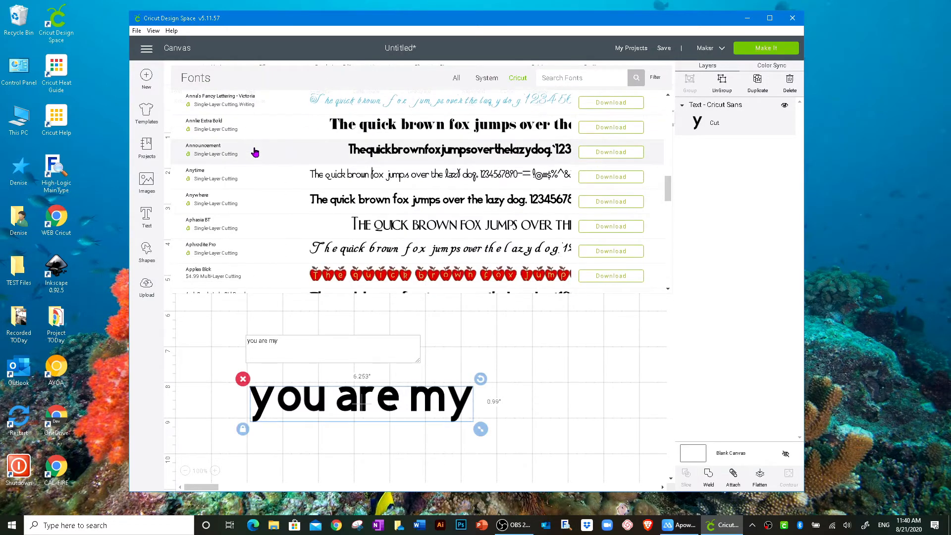
scroll(254, 151, "down", 10)
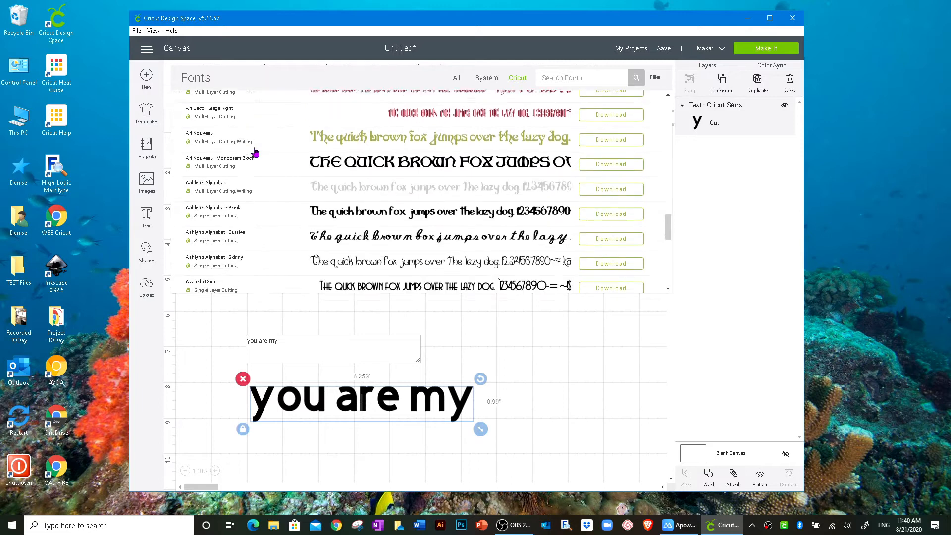
scroll(254, 152, "down", 3)
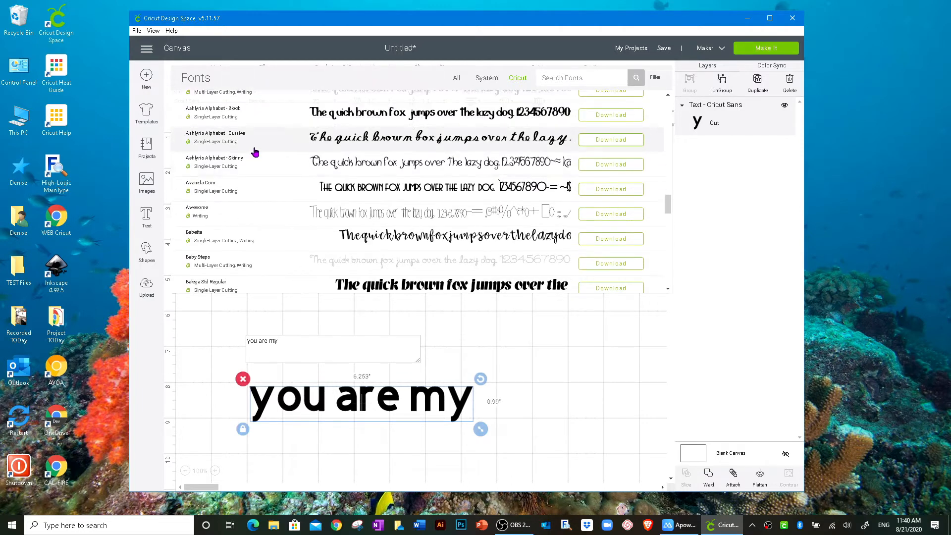
left_click(240, 189)
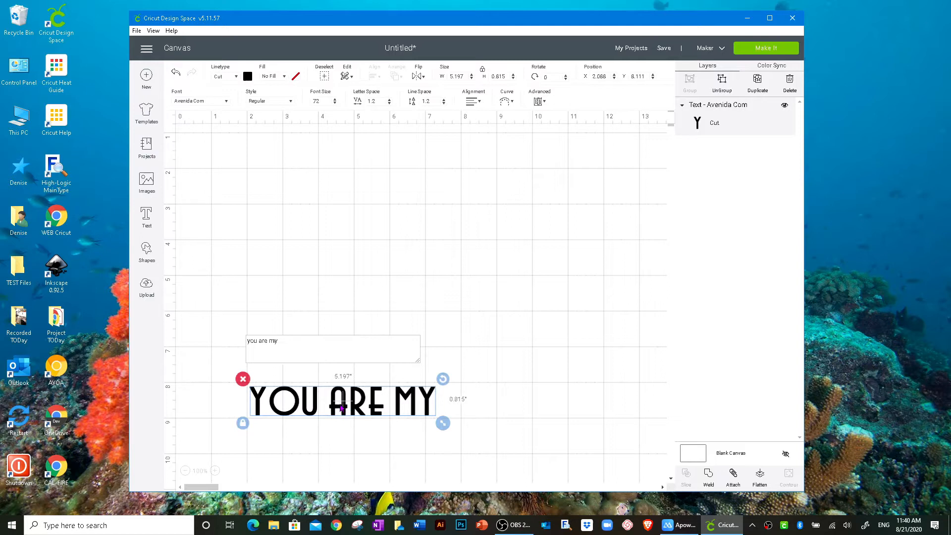
Move the text near the top of the canvas, at about X 2.27, Y 1.54, and ungroup it to letters
left_click(345, 414)
left_click_drag(345, 414, 349, 174)
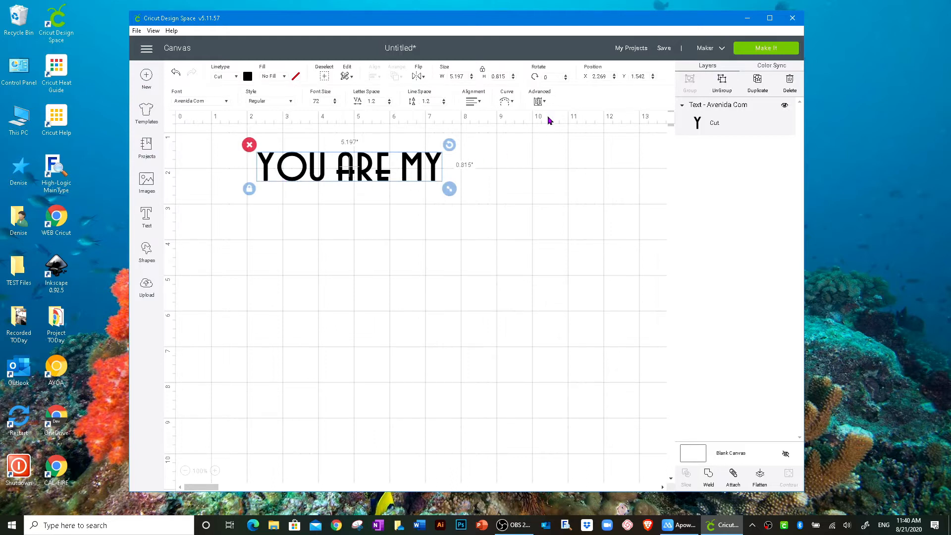
left_click(541, 100)
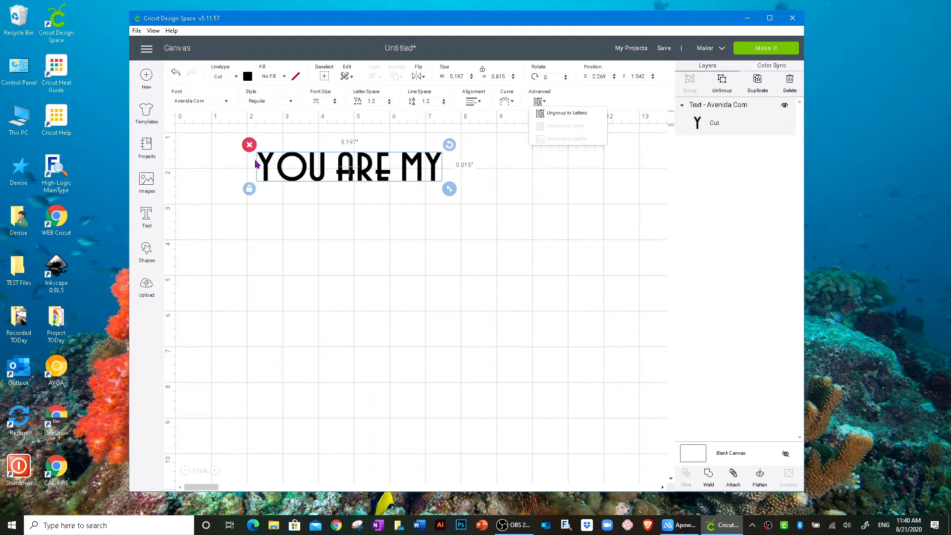
left_click(546, 115)
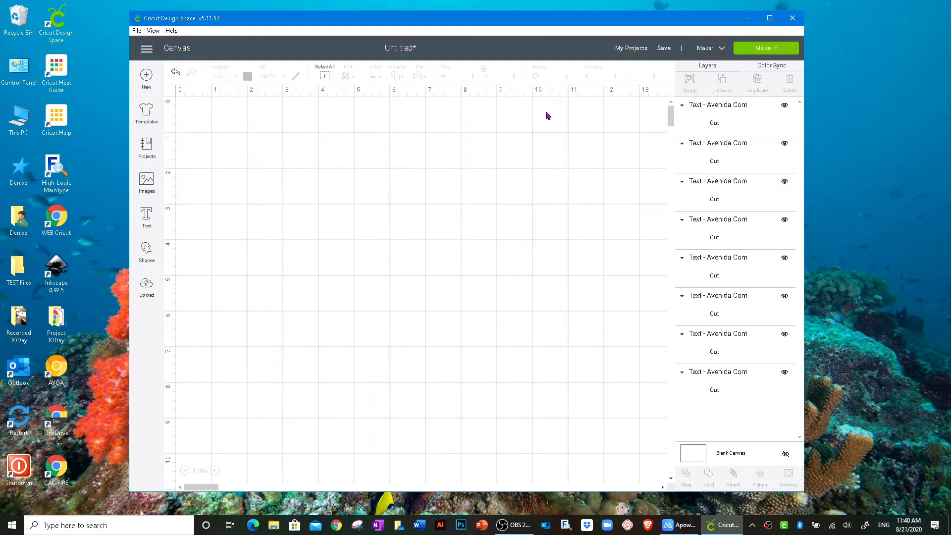
Nudge the first letter Y closer to the O, to about X 2.34, keeping its height on the canvas
left_click(265, 176)
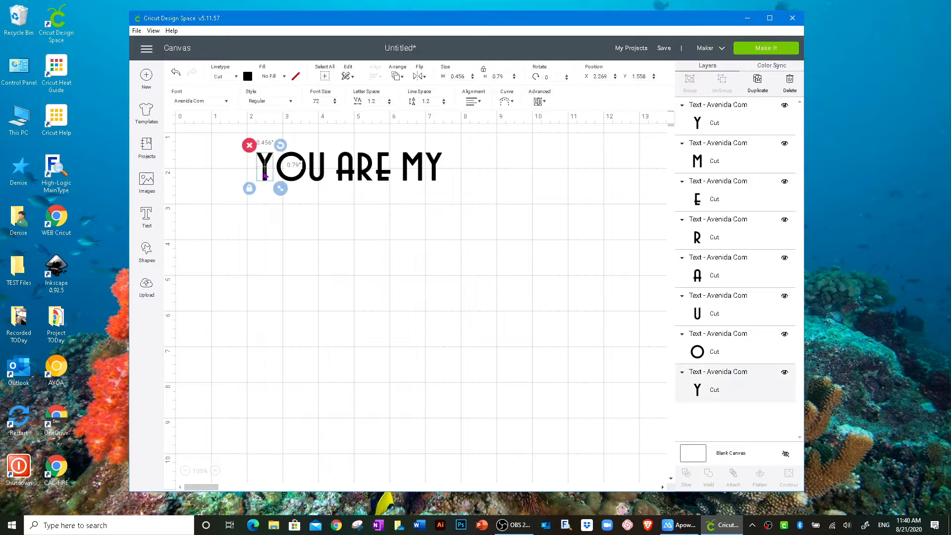
left_click_drag(265, 176, 268, 176)
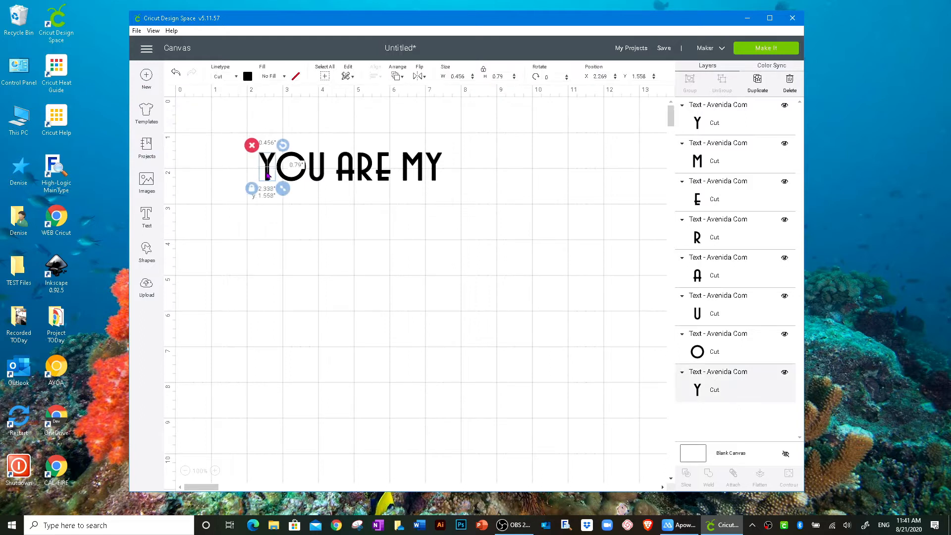
left_click(332, 219)
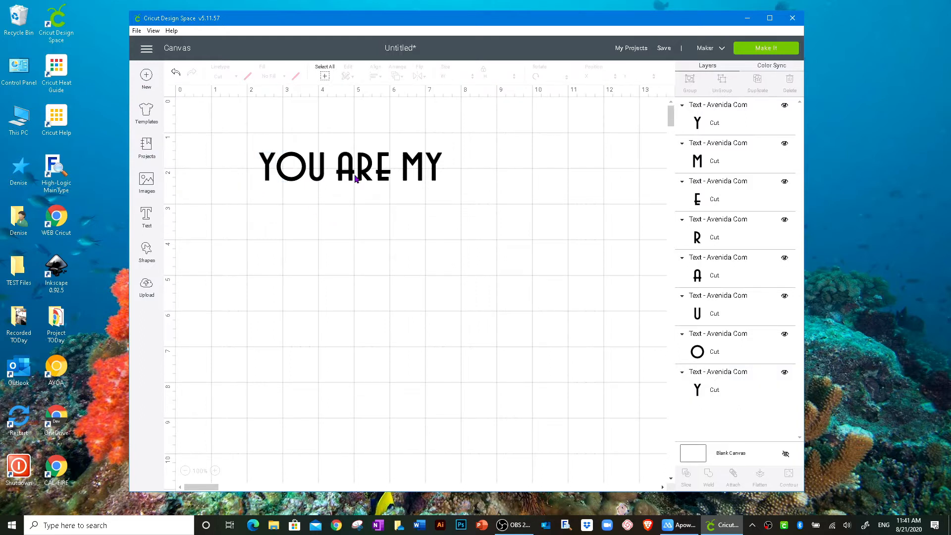
Group all the separate letters of the phrase and delete the group from the canvas
left_click_drag(242, 132, 488, 186)
left_click(688, 83)
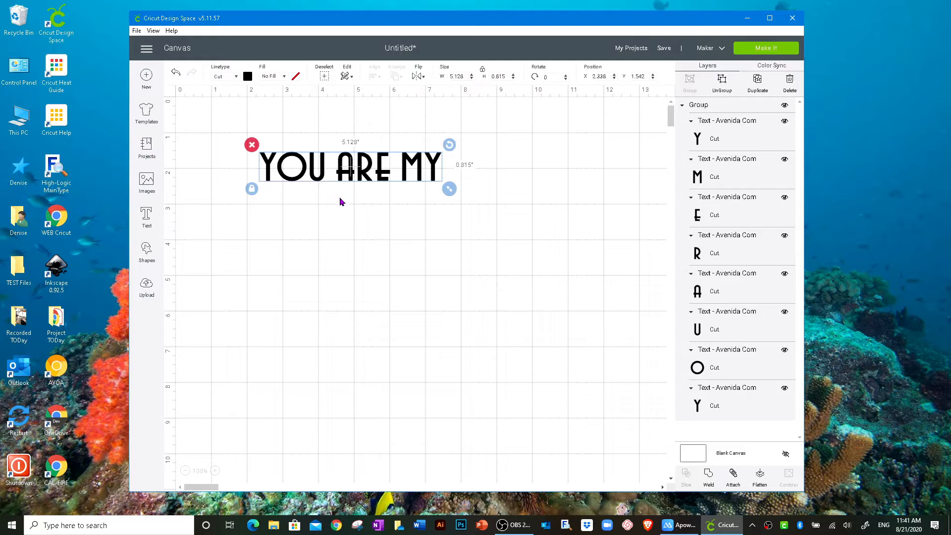
left_click(252, 144)
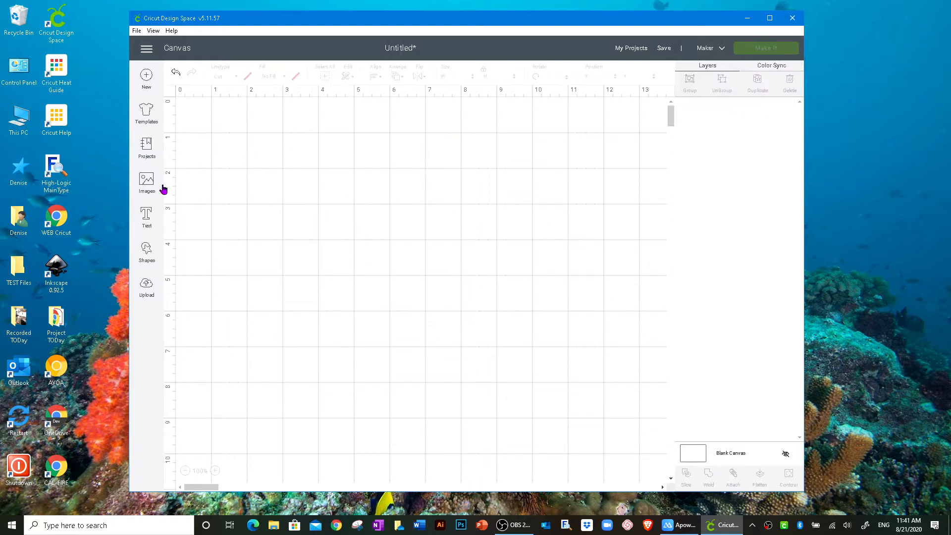
Add the text "you are my" again in Avenida Com and place it at about X 2.55, Y 1.63
left_click(147, 214)
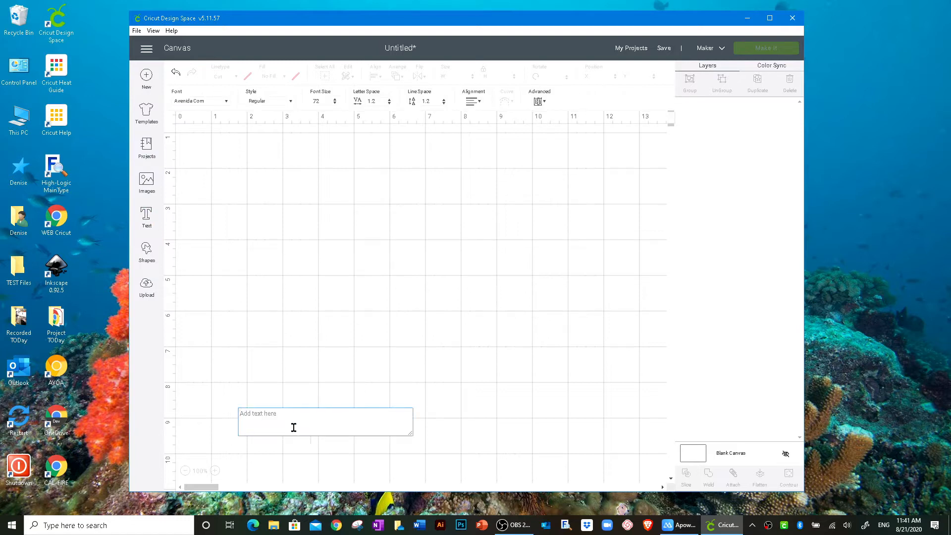
type("you are my")
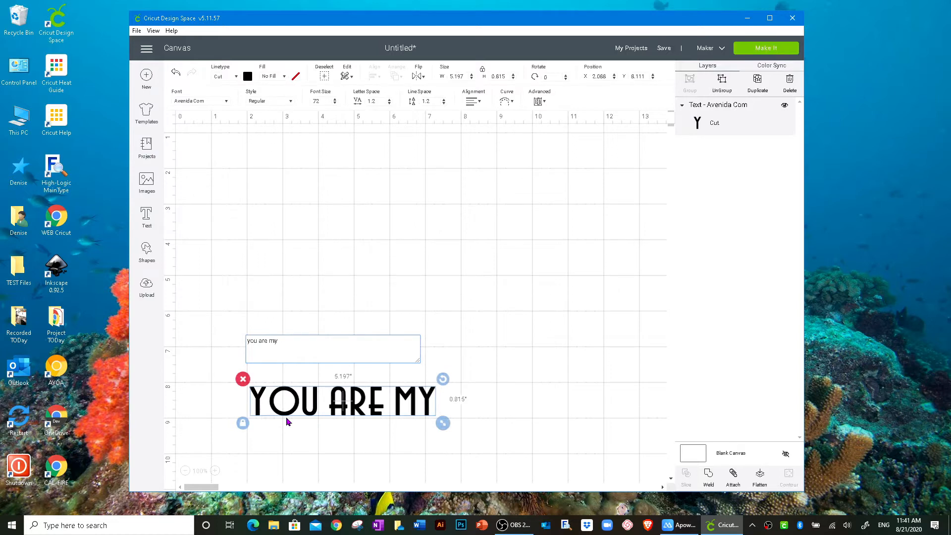
left_click(340, 399)
left_click_drag(341, 399, 360, 178)
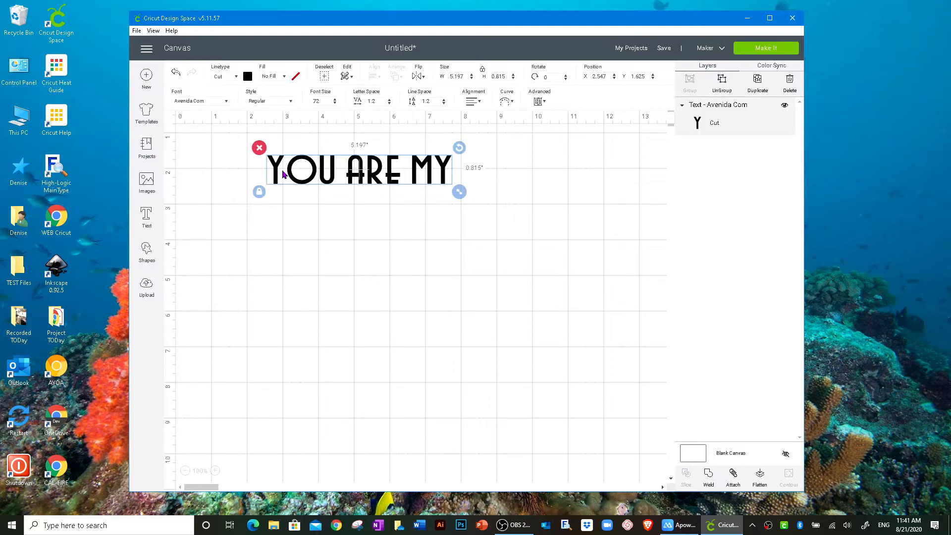
Try curve diameters of about 4.781, -5.797 and 11.601 on the text, and return the diameter to 0
left_click(510, 104)
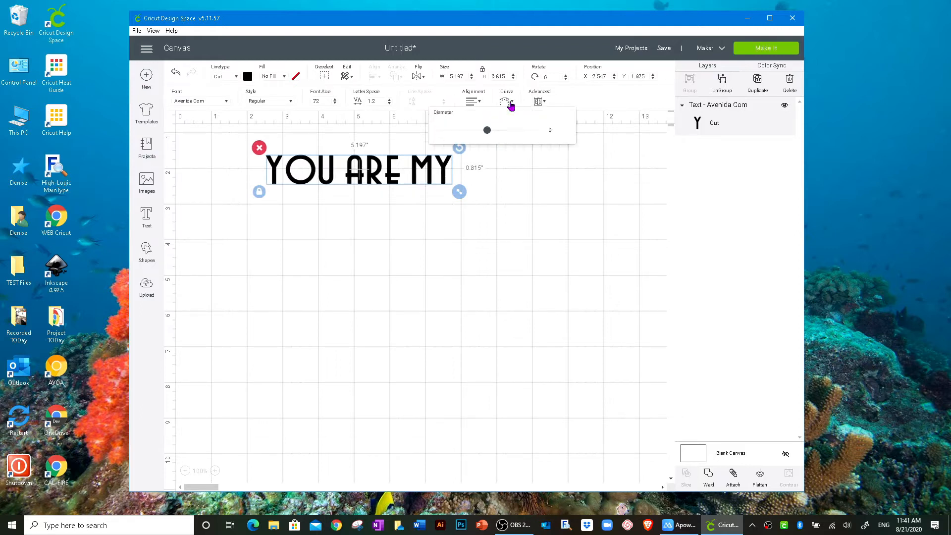
left_click_drag(488, 132, 525, 144)
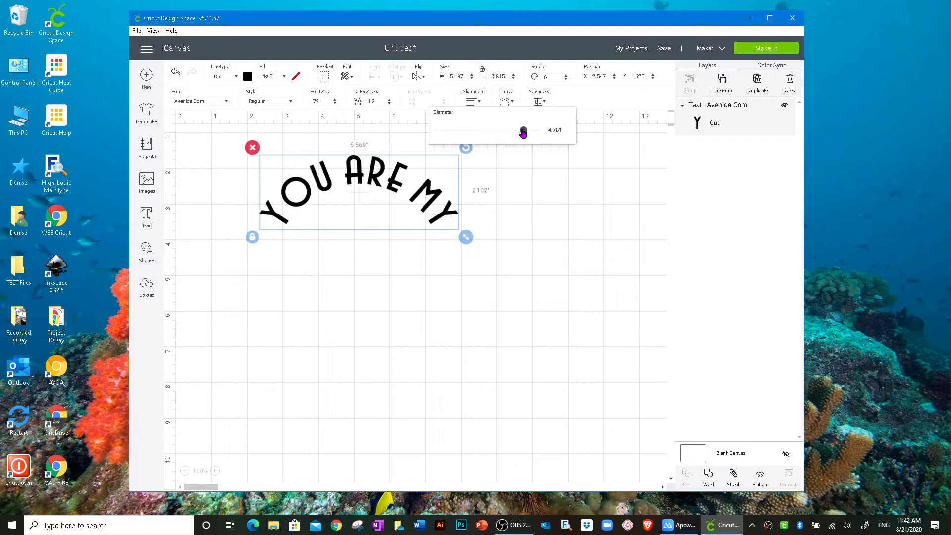
left_click_drag(522, 132, 453, 145)
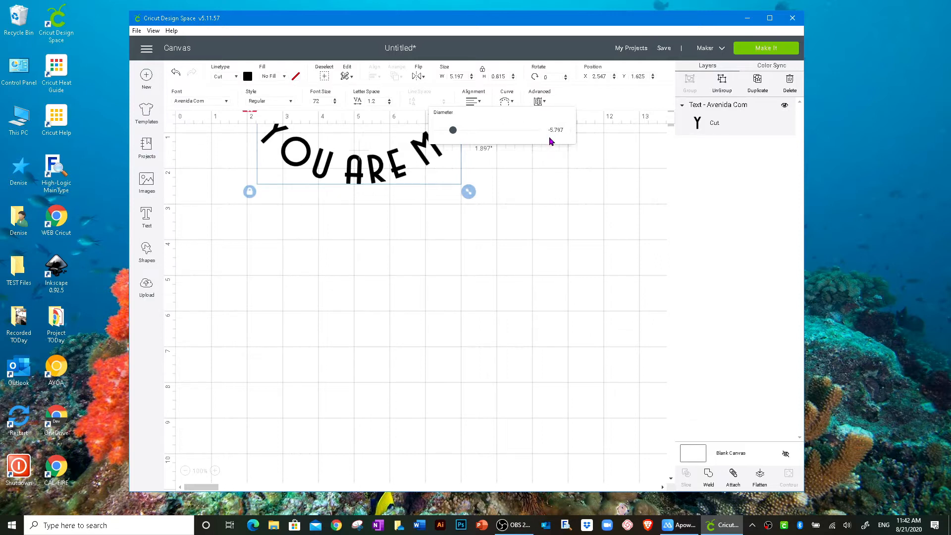
left_click_drag(452, 131, 513, 143)
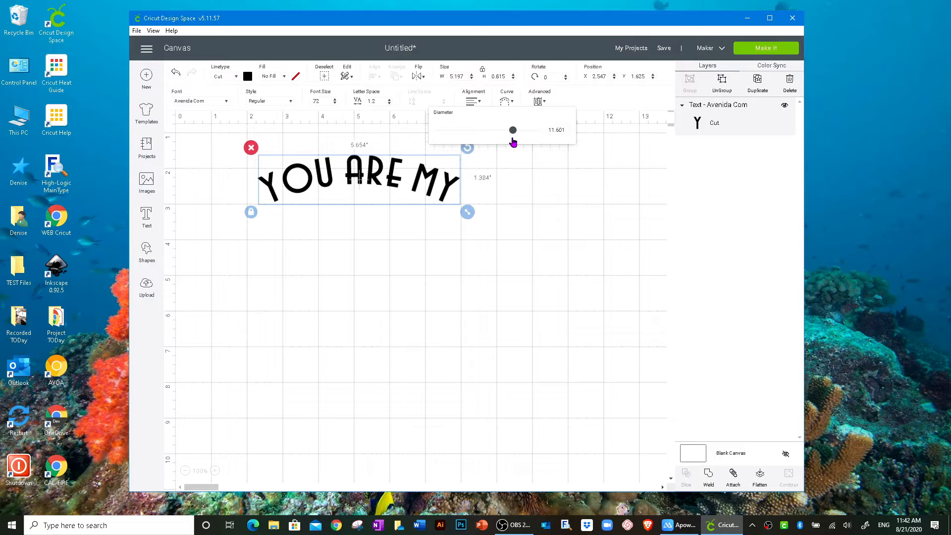
left_click_drag(513, 143, 487, 141)
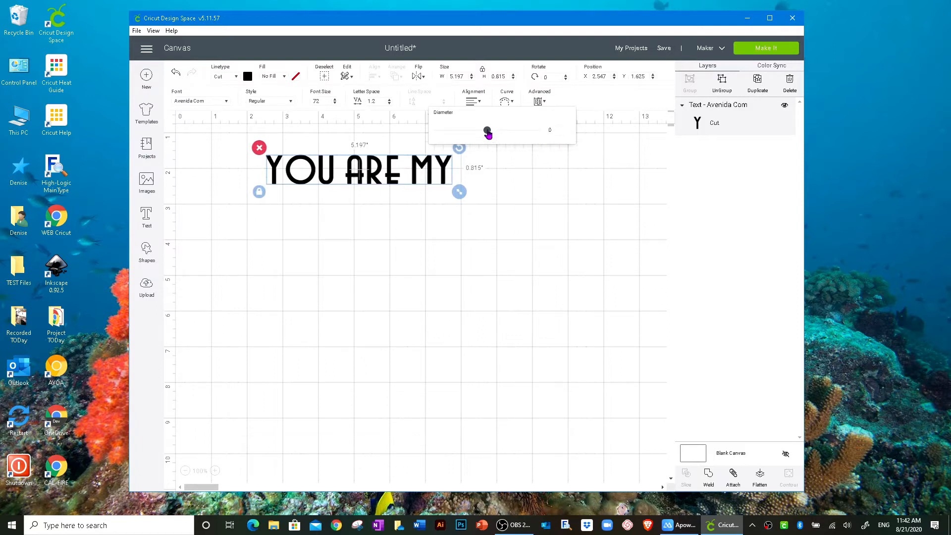
Try a slight curve with a diameter of about 43.017 on the text, and reset the diameter to 0
left_click_drag(487, 132, 495, 136)
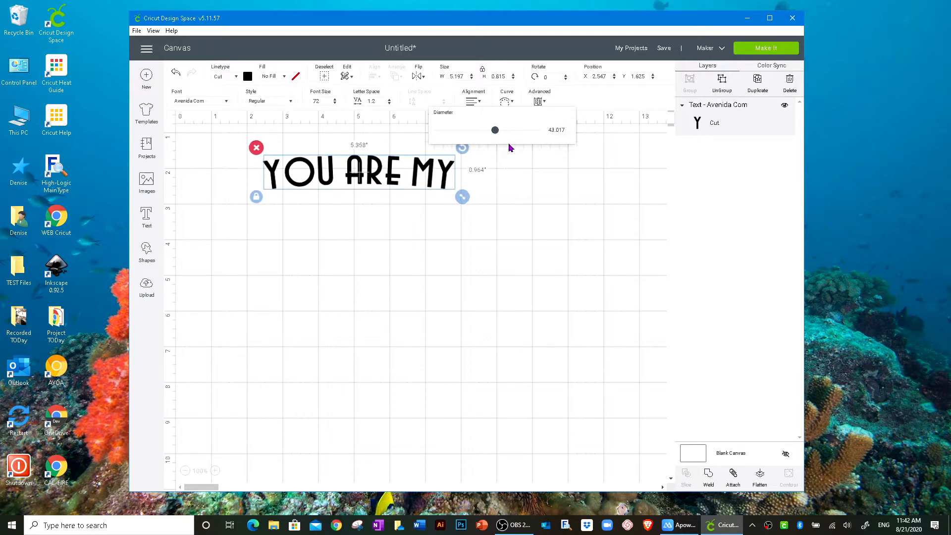
left_click(566, 131)
type("0")
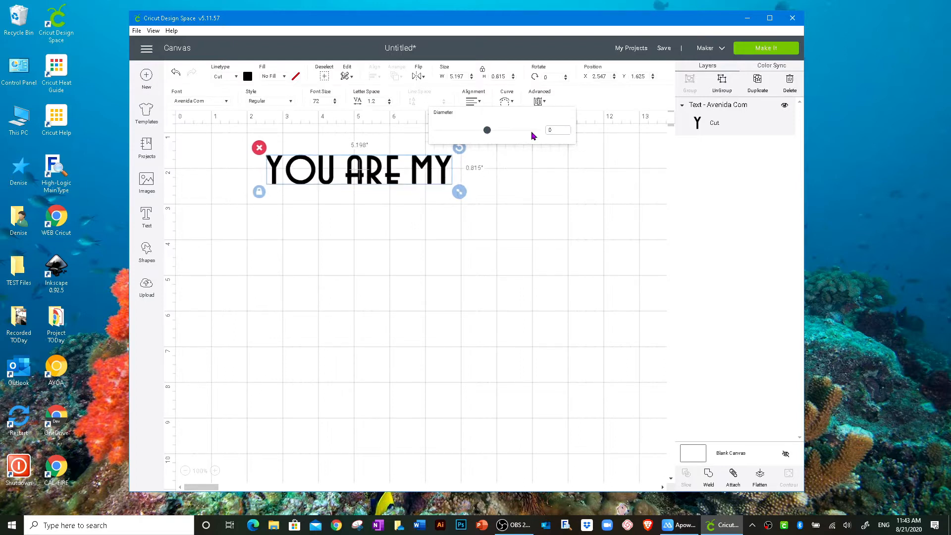
left_click(584, 220)
Curve the "you are my" text into an upward arch with a diameter of about 5.576
left_click(373, 166)
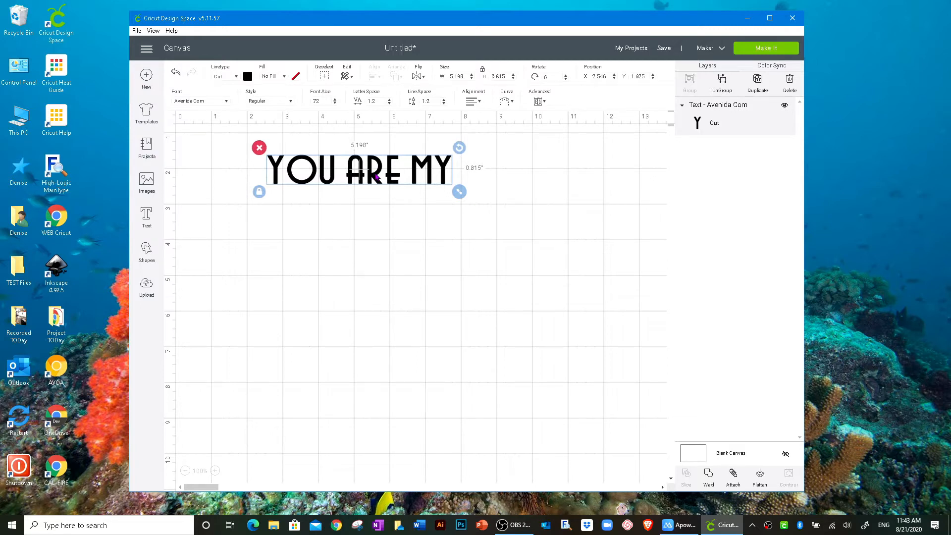
left_click(505, 102)
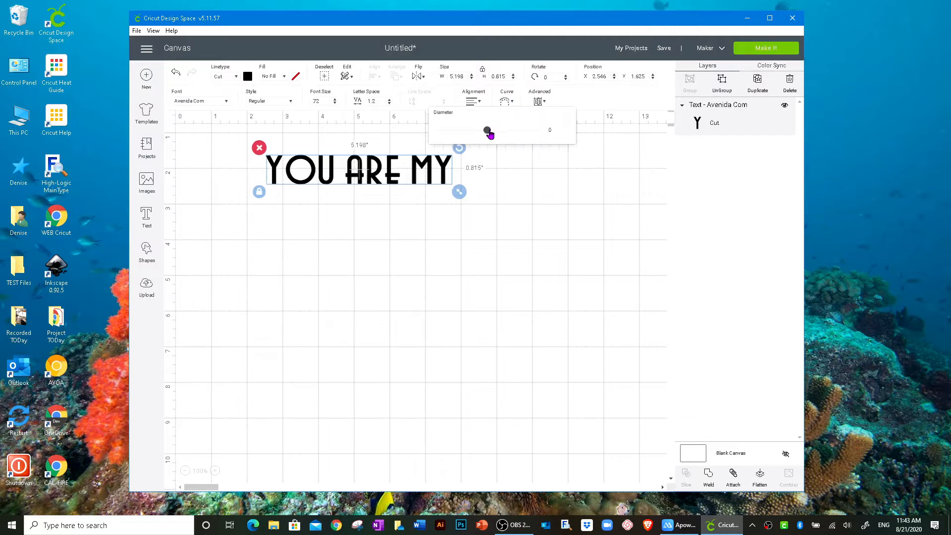
left_click_drag(488, 130, 520, 144)
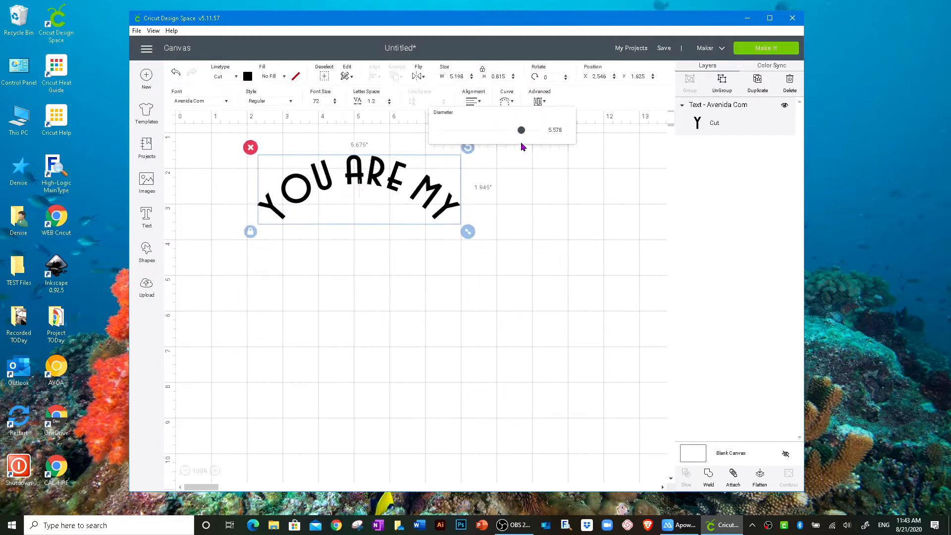
left_click(290, 270)
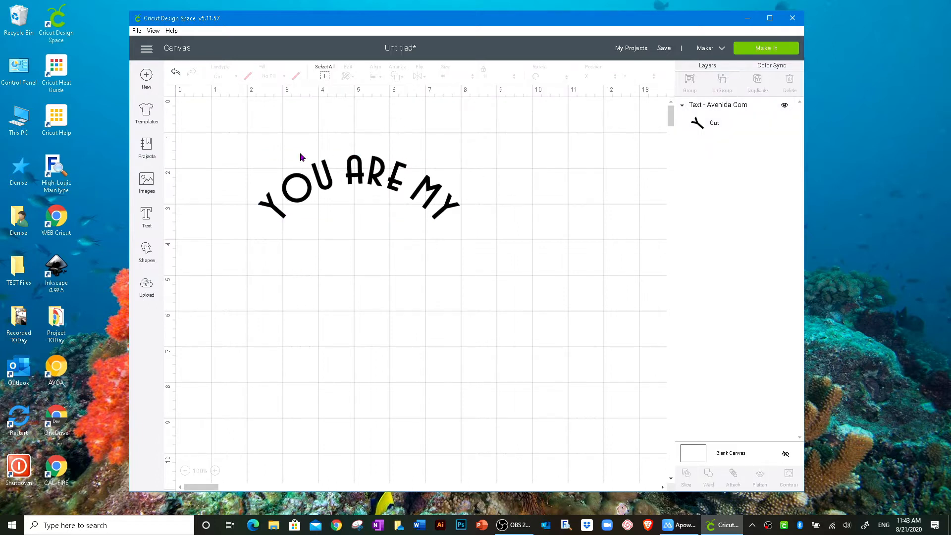
Ungroup the curved text to letters and nudge the first Y closer to the O, to about X 2.36, Y 2.63
left_click(377, 181)
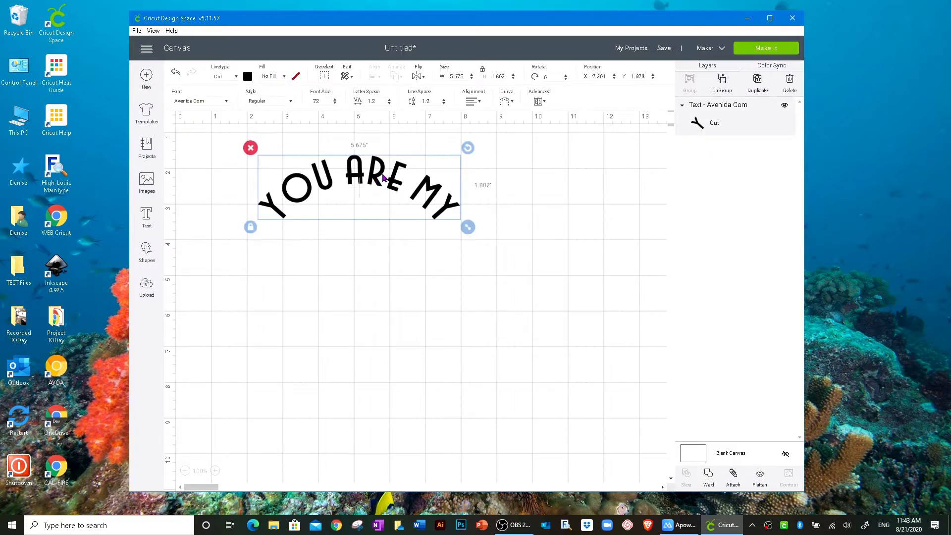
left_click(544, 103)
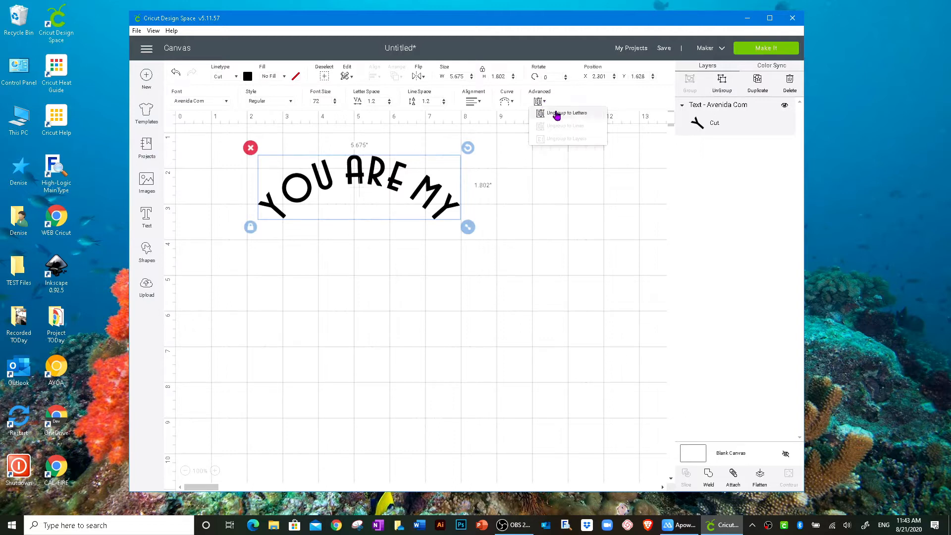
left_click(557, 114)
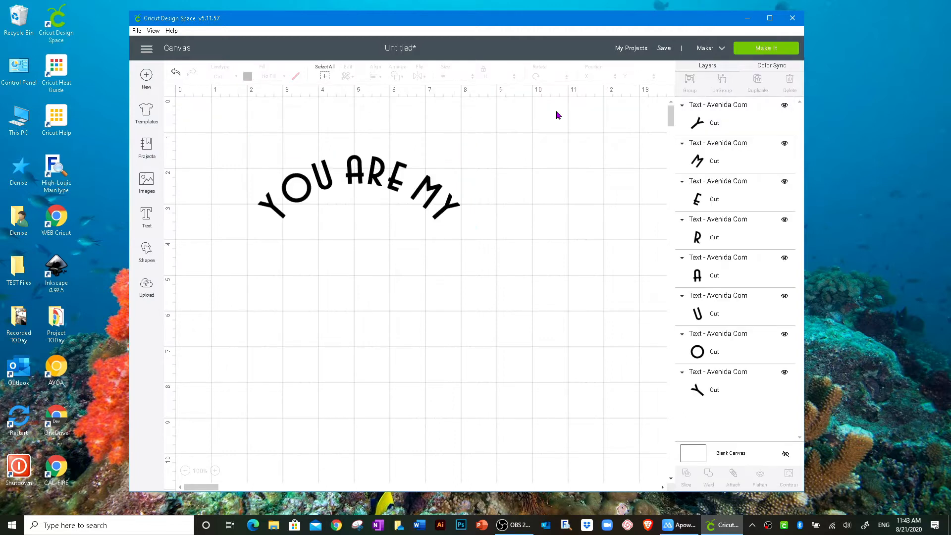
left_click(280, 213)
left_click_drag(280, 213, 282, 212)
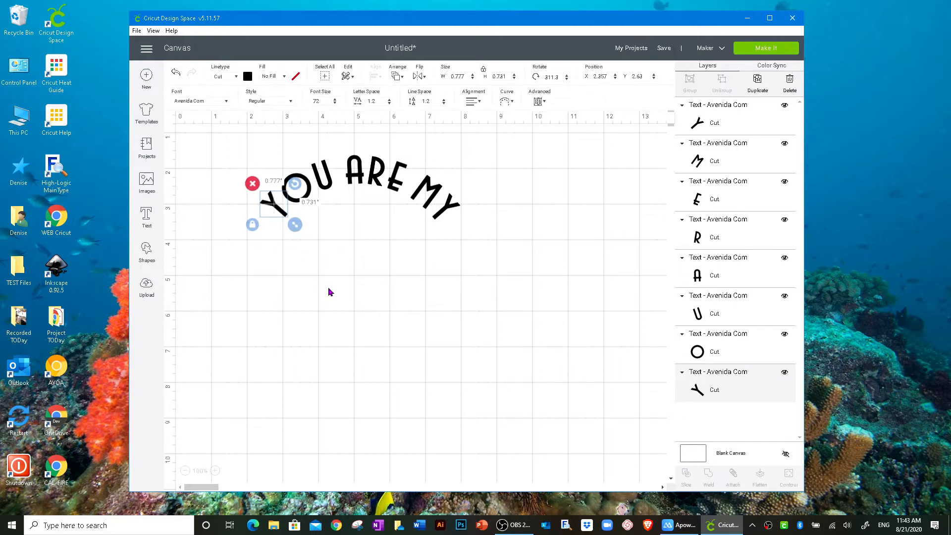
Group all the separate letters of the curved "you are my" text and delete the group from the canvas
left_click(328, 288)
left_click_drag(249, 144, 504, 251)
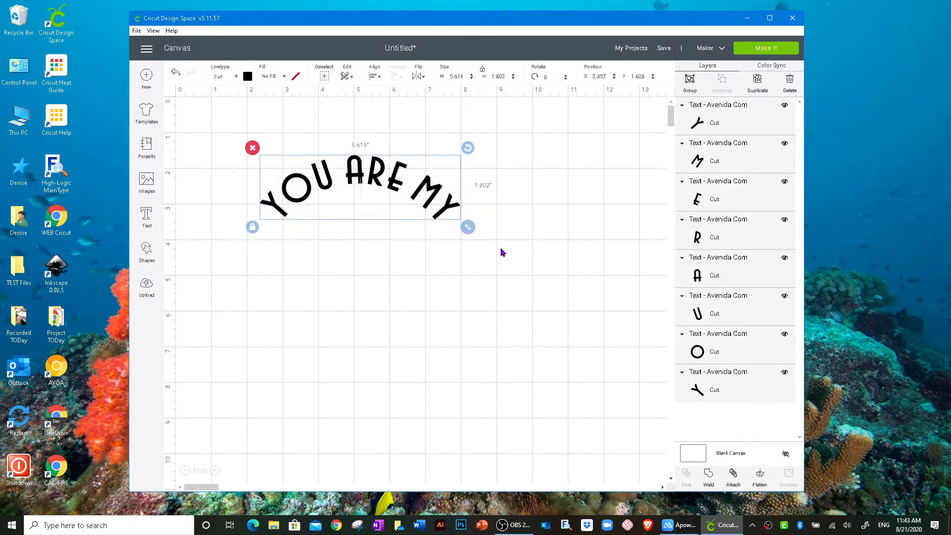
left_click(689, 81)
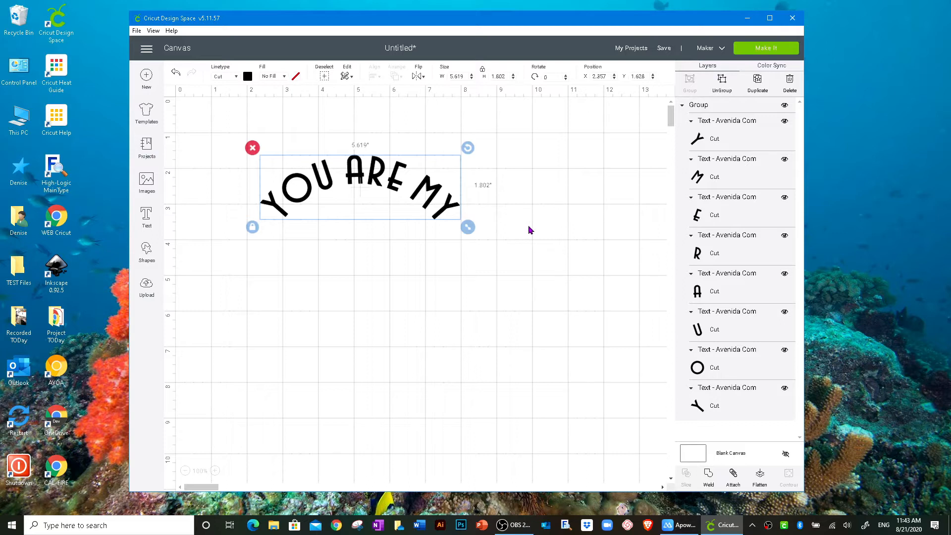
left_click(252, 148)
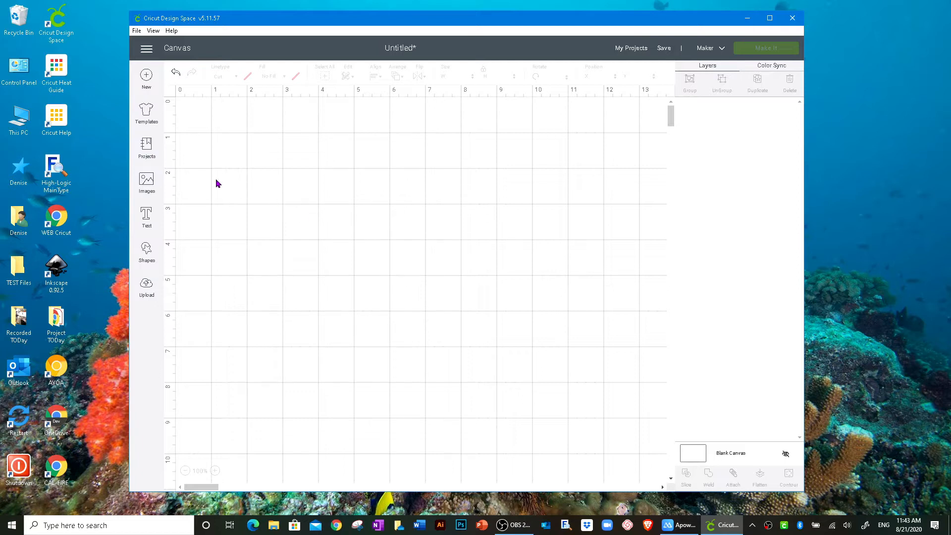
Add the text "you are my" at about X 2.435, Y 1.444 and curve it upward with a diameter of about 6.025
left_click(146, 216)
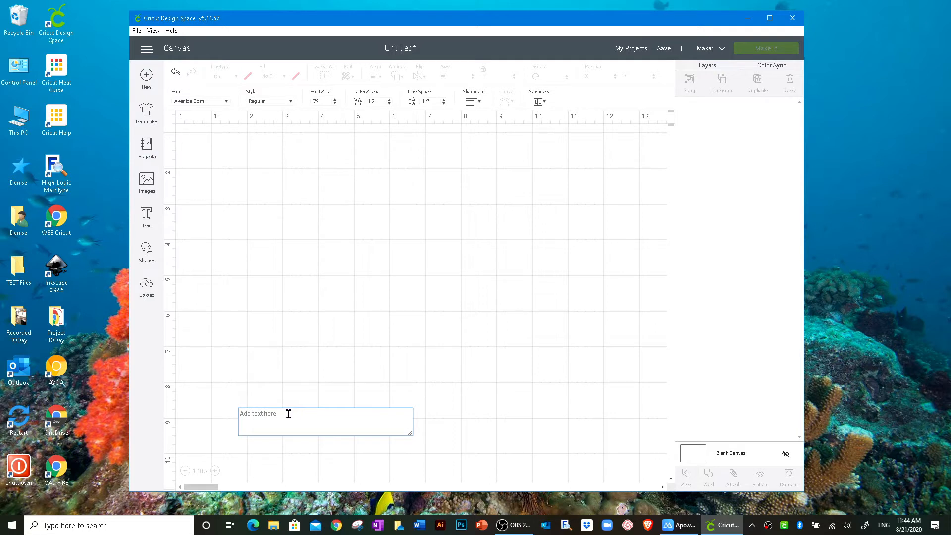
type("y")
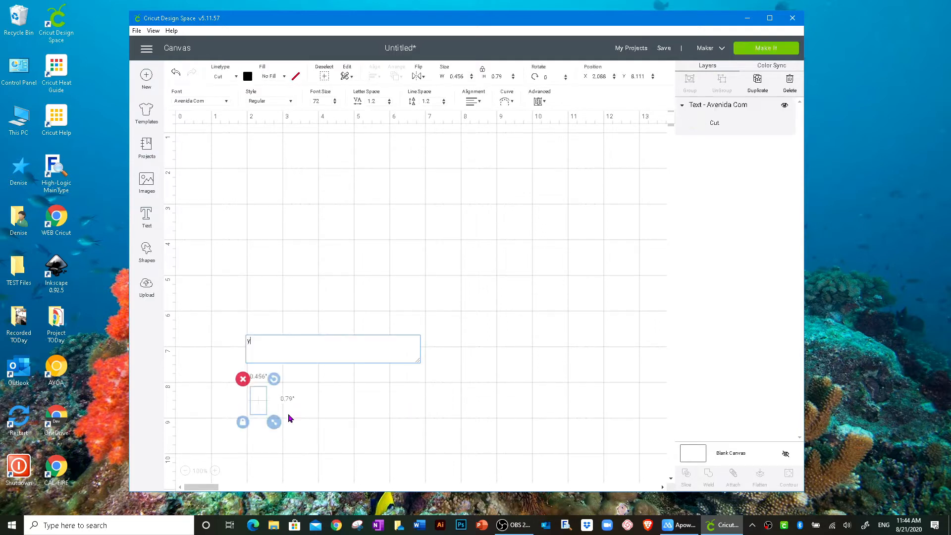
type("ou are my")
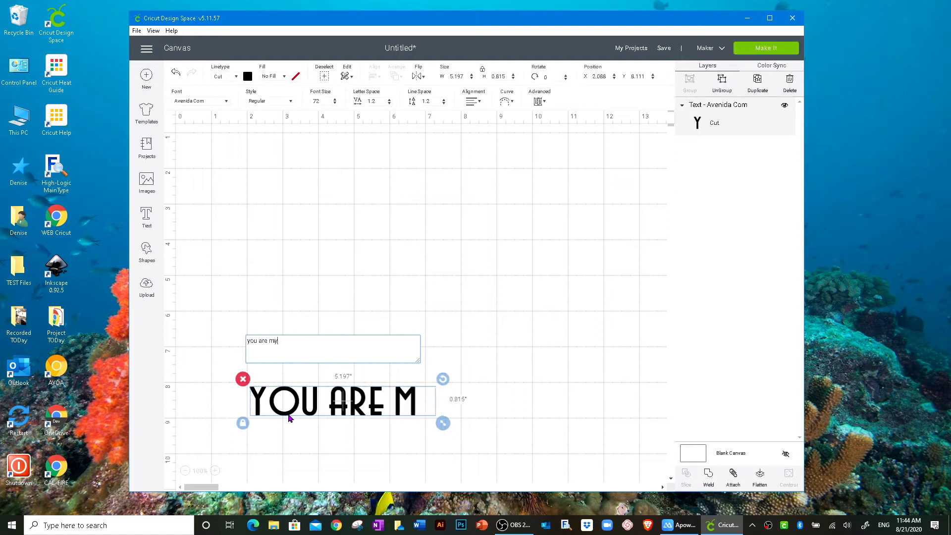
left_click(350, 416)
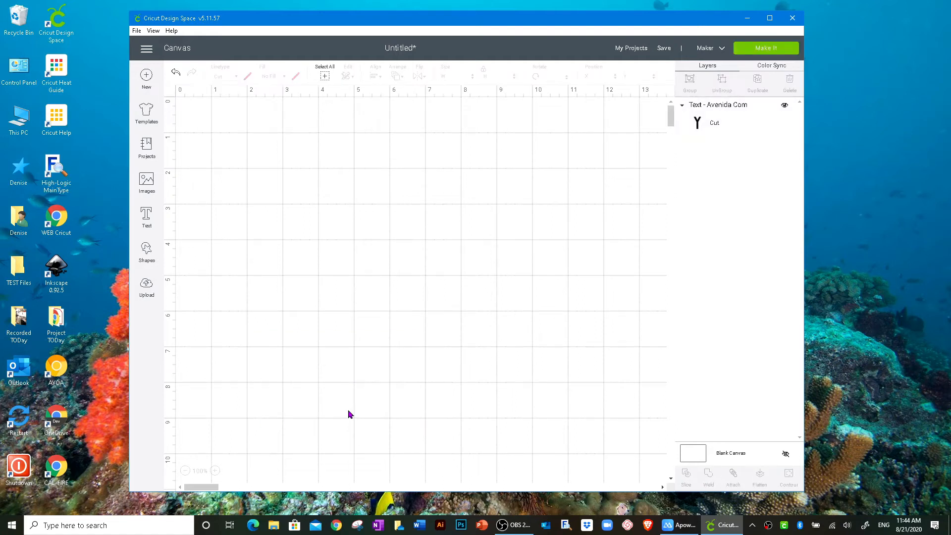
left_click_drag(349, 415, 364, 154)
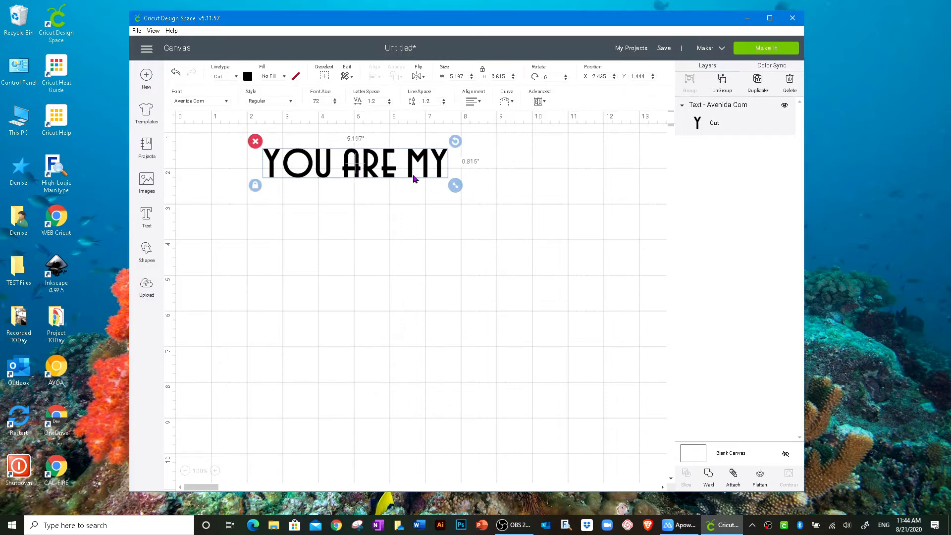
left_click(511, 101)
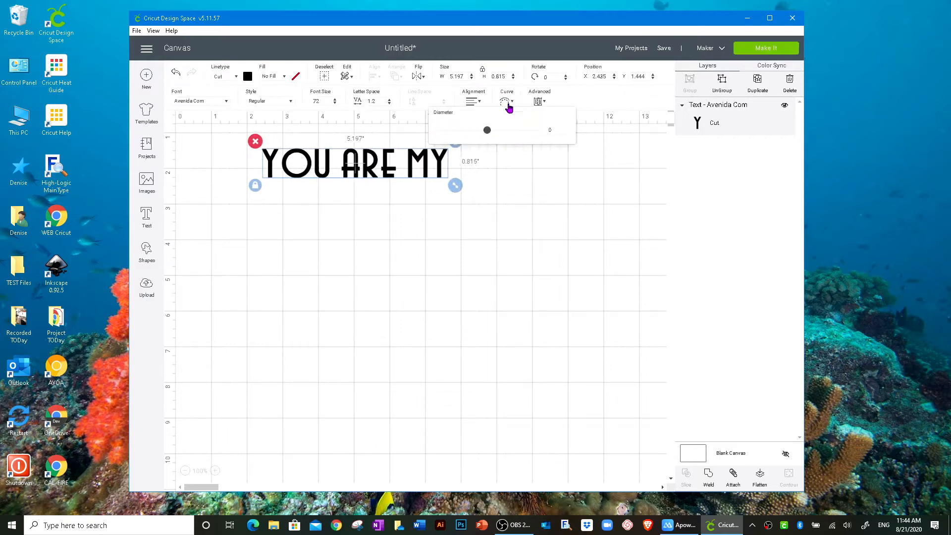
left_click_drag(489, 131, 521, 138)
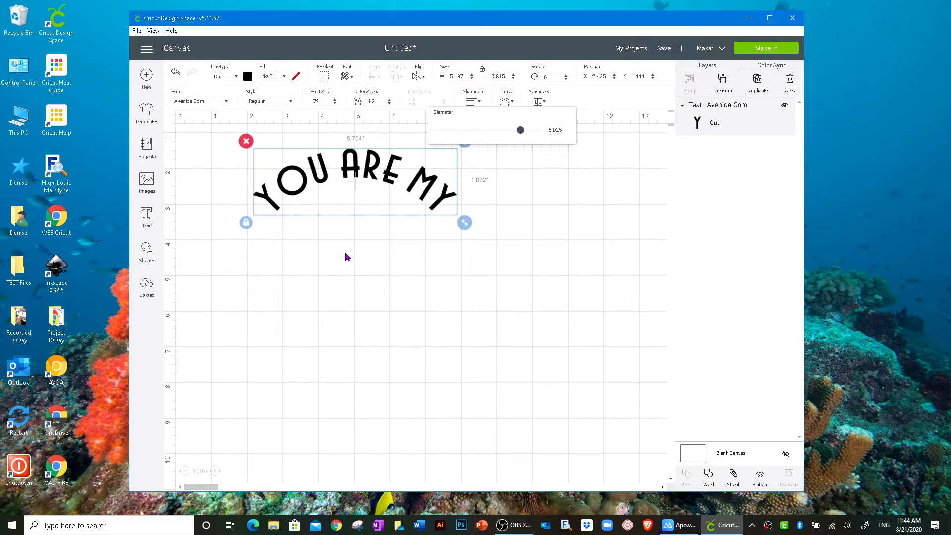
Search the image library for "sun" and insert the yellow sun with the black ring and rays
left_click(146, 179)
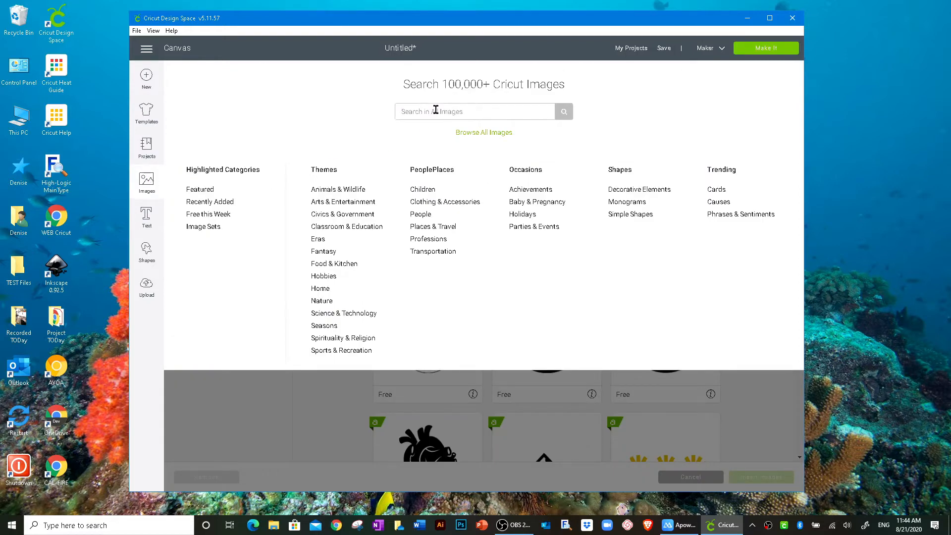
type("s")
key("Return")
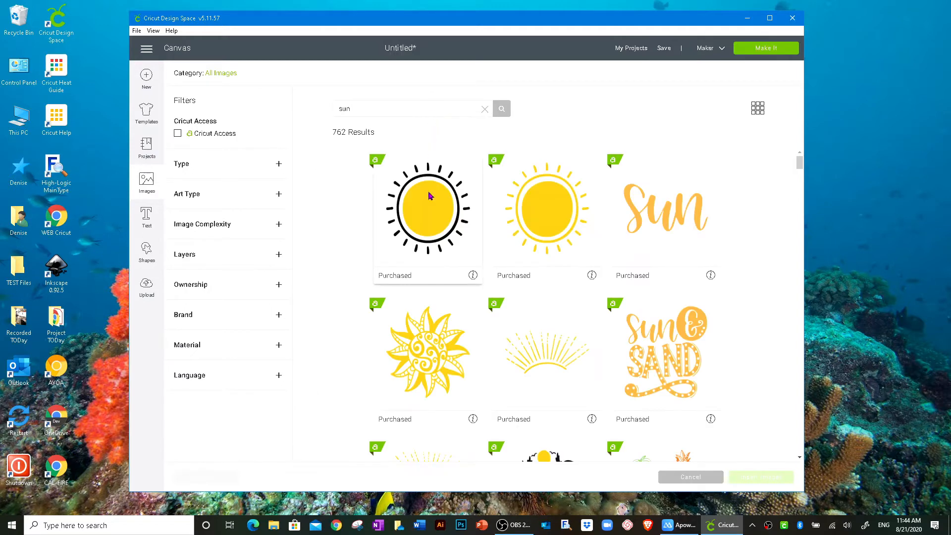
left_click(429, 196)
left_click(758, 477)
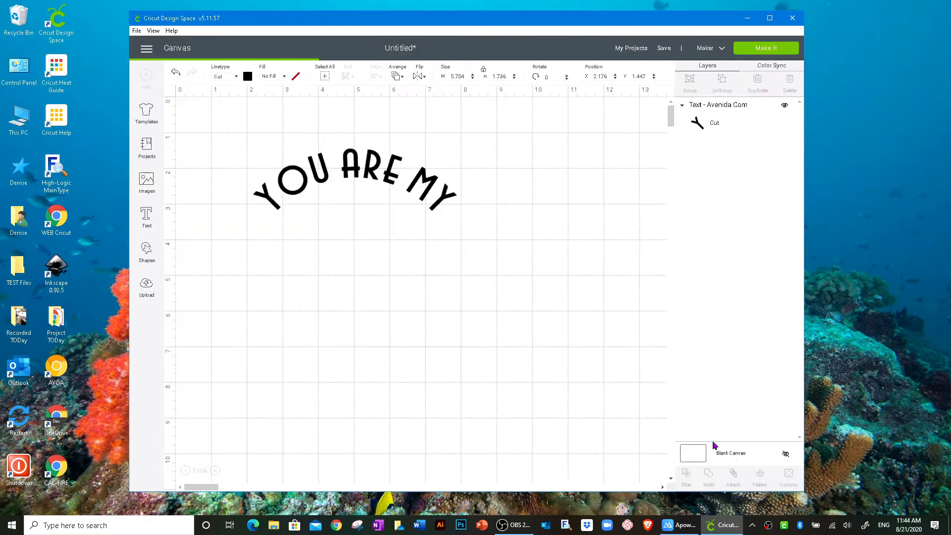
Enlarge the sun to about 4.032 by 4.056 inches and centre it beneath the arched text at about X 2.973, Y 2.57
left_click_drag(246, 173, 343, 235)
left_click_drag(384, 274, 487, 351)
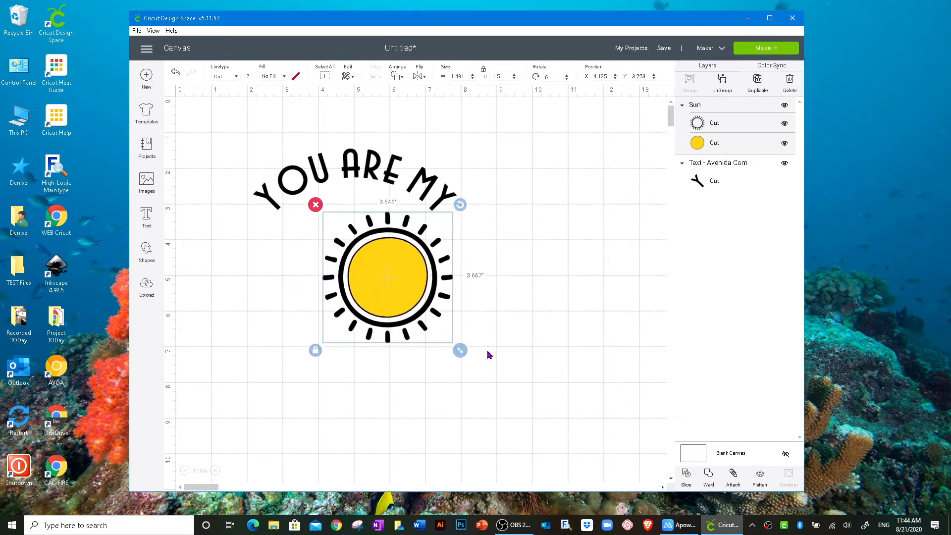
left_click_drag(388, 290, 349, 267)
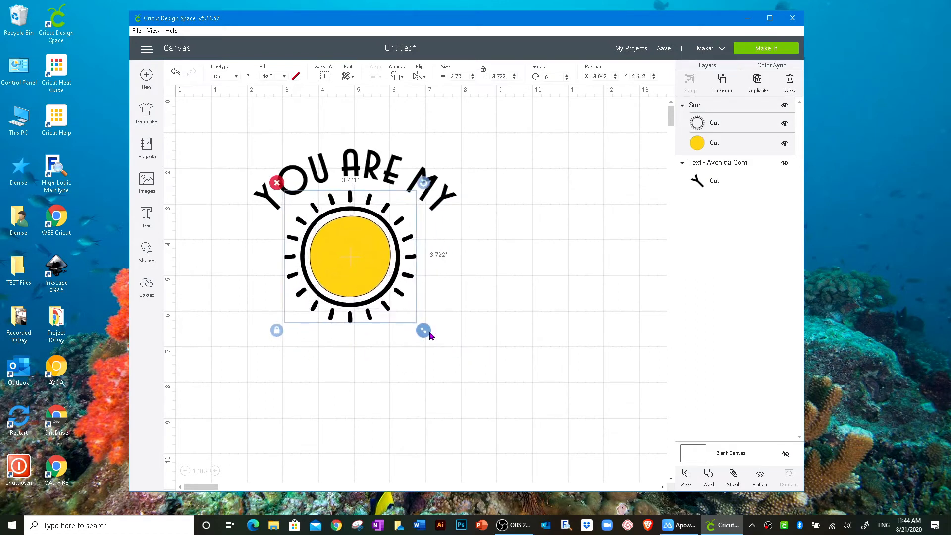
left_click_drag(429, 333, 434, 343)
left_click_drag(359, 276, 356, 273)
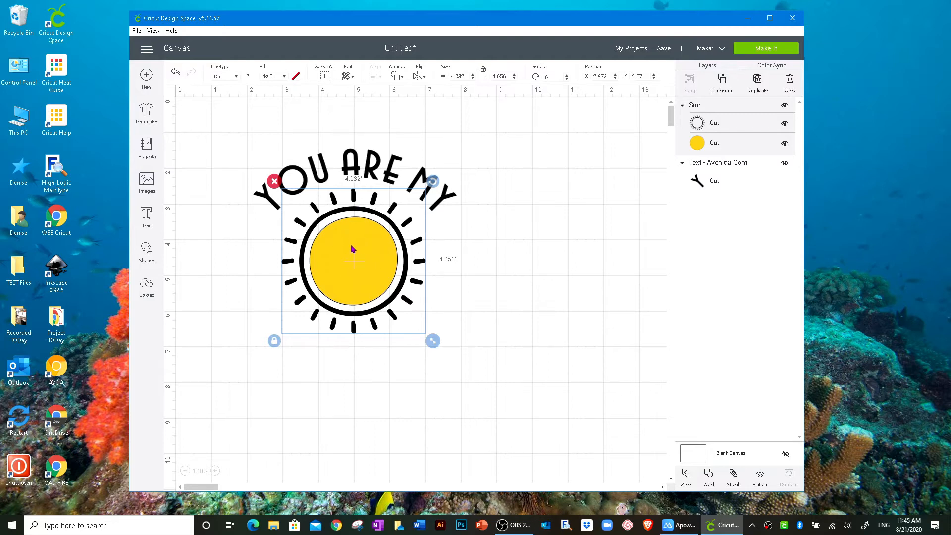
left_click(484, 275)
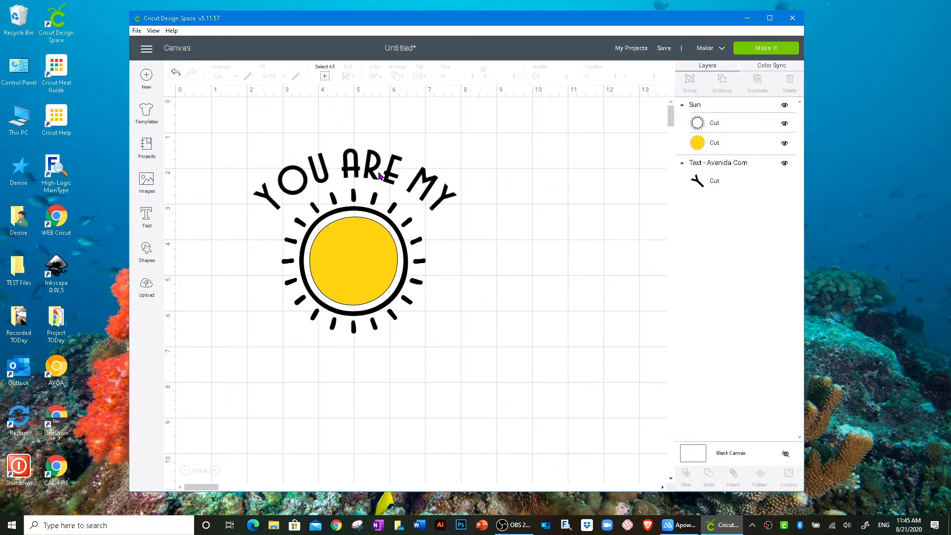
Tighten the curve of the "you are my" text to a diameter of about 5.164 to follow the sun
left_click(420, 189)
left_click(512, 102)
left_click_drag(521, 132, 523, 132)
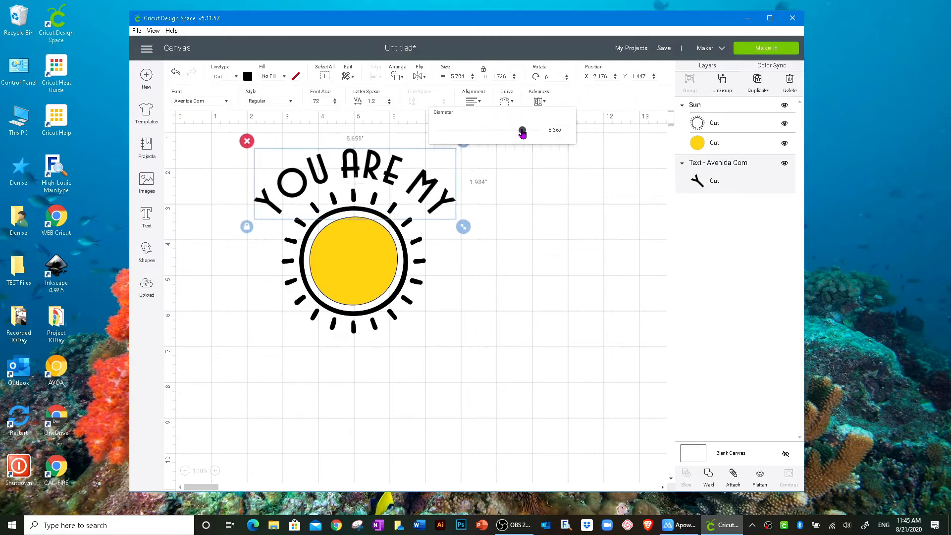
left_click(550, 220)
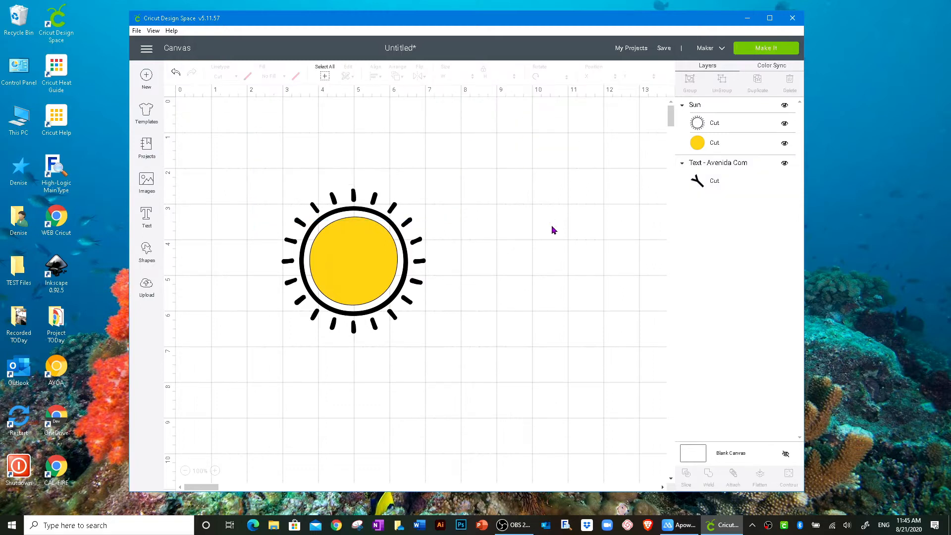
left_click(381, 274)
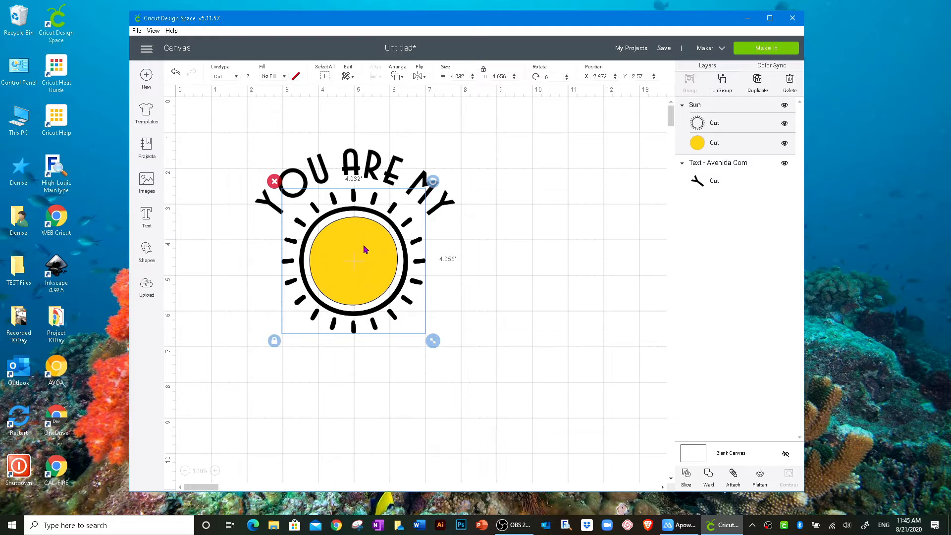
left_click(556, 245)
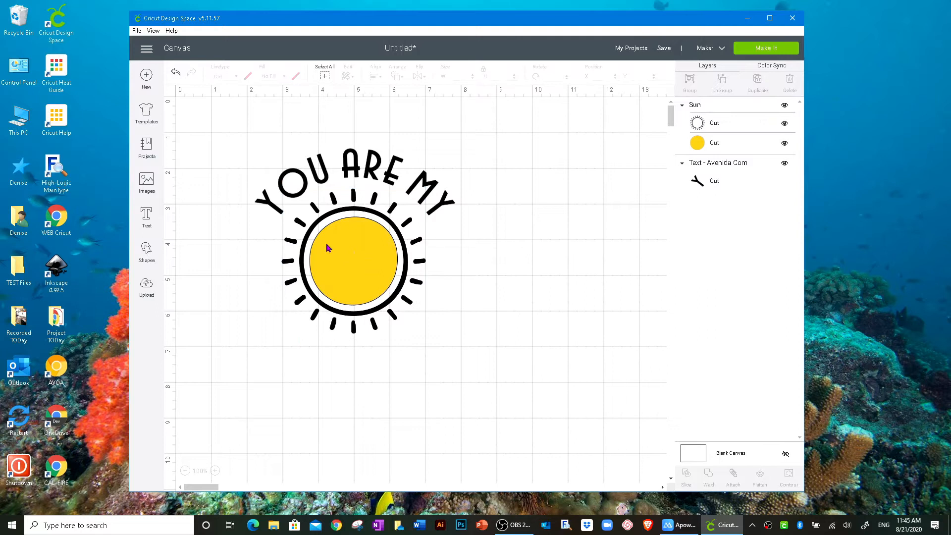
Add the text "SUNSHINE" and place it below the sun at about X 2.922, Y 7.222
left_click(147, 217)
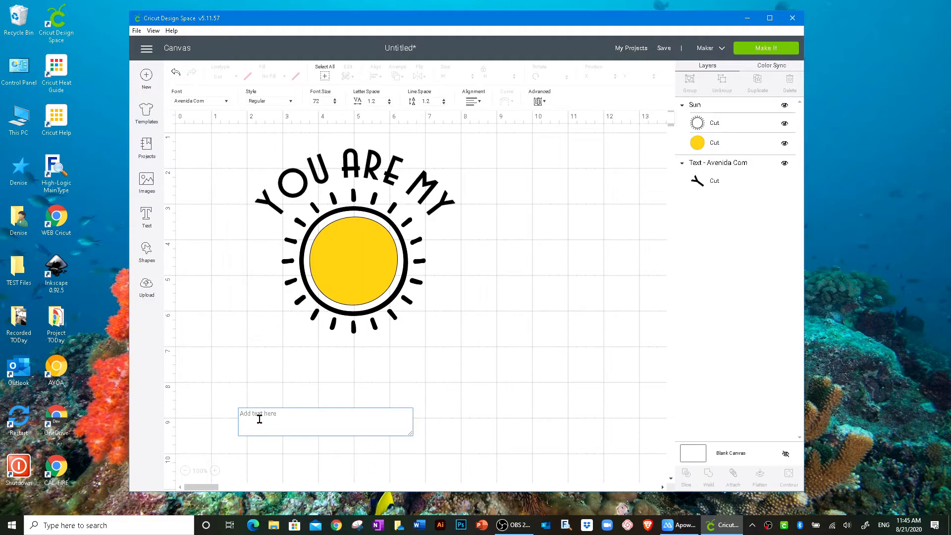
type("SUNSHINE")
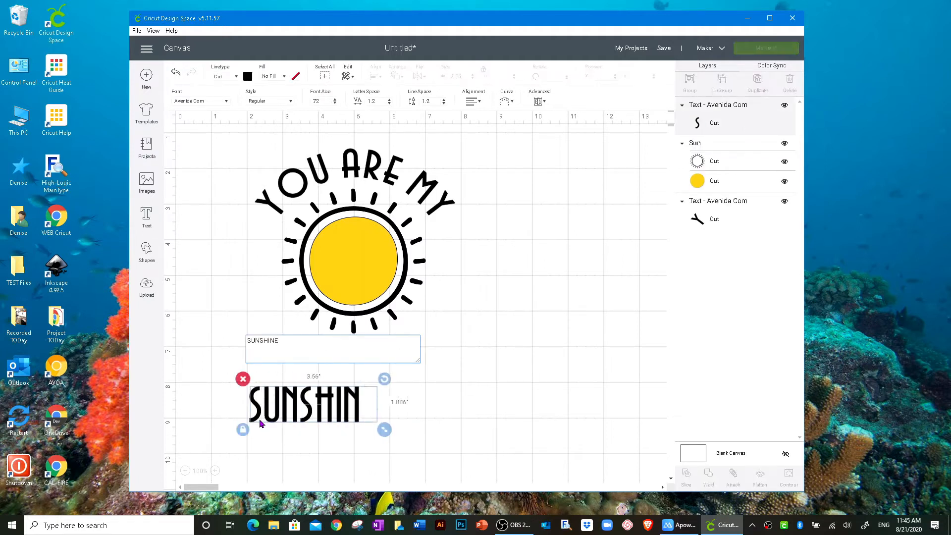
left_click(309, 415)
left_click_drag(315, 417, 359, 383)
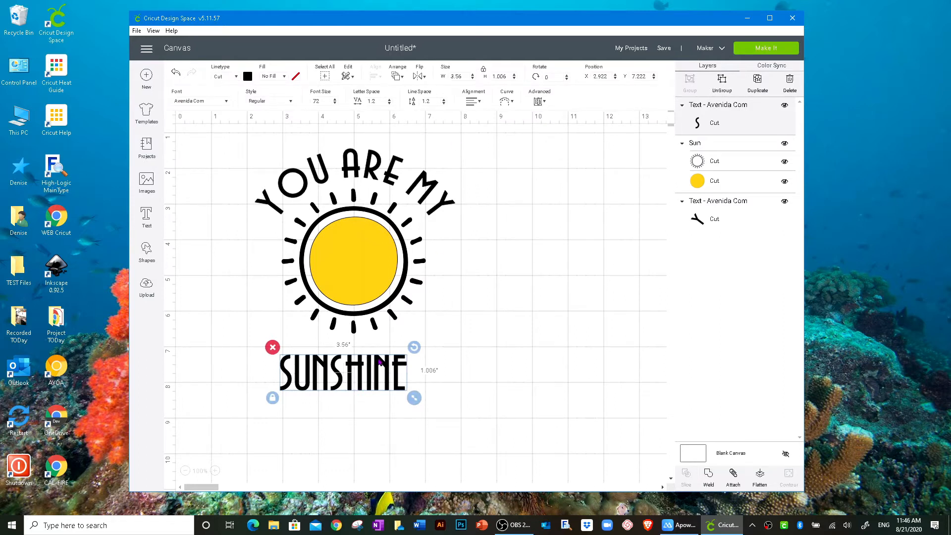
Increase the letter spacing of the "SUNSHINE" text to 1.9
left_click(389, 102)
left_click(388, 102)
left_click(388, 102)
left_click(389, 102)
left_click(389, 102)
left_click(388, 102)
left_click(389, 102)
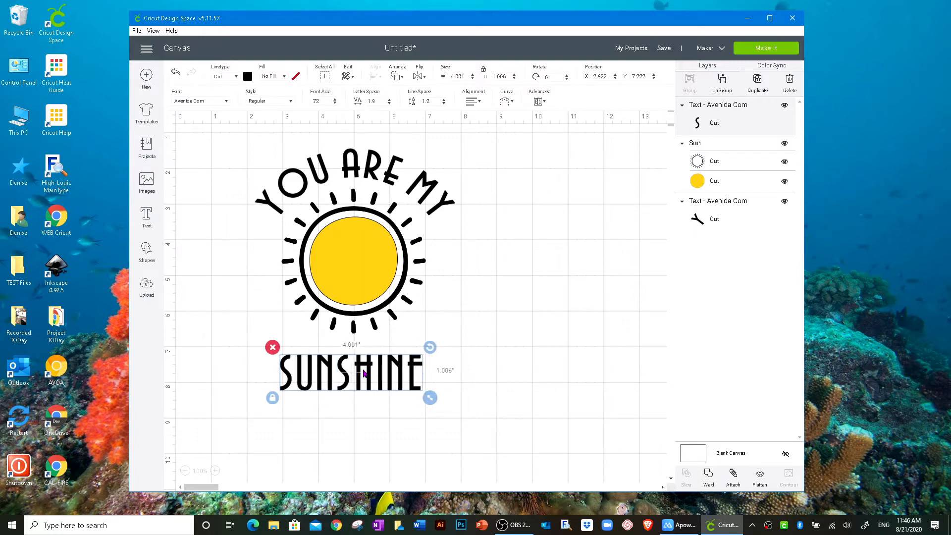
left_click(395, 162)
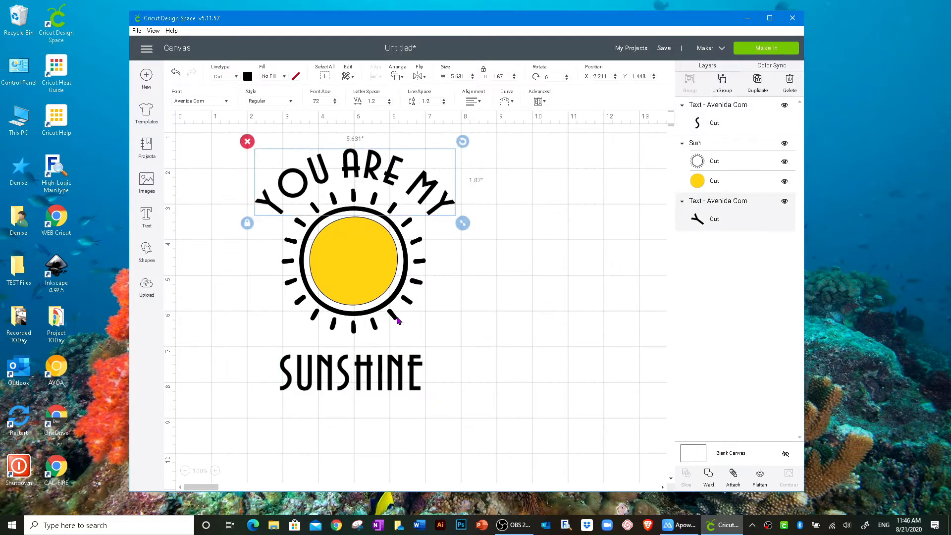
left_click(379, 360)
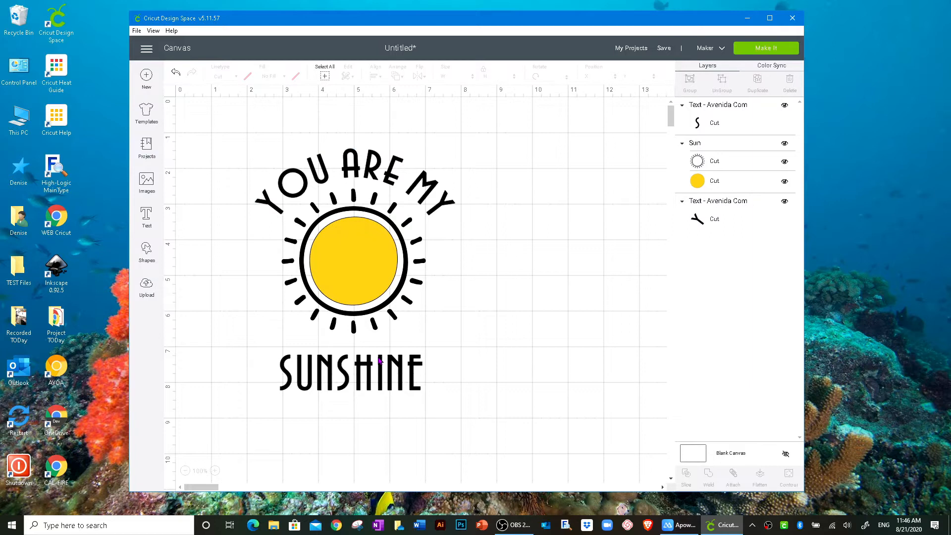
Curve the "SUNSHINE" text downward under the sun, like a smile, with a diameter of about -6.036
left_click(381, 362)
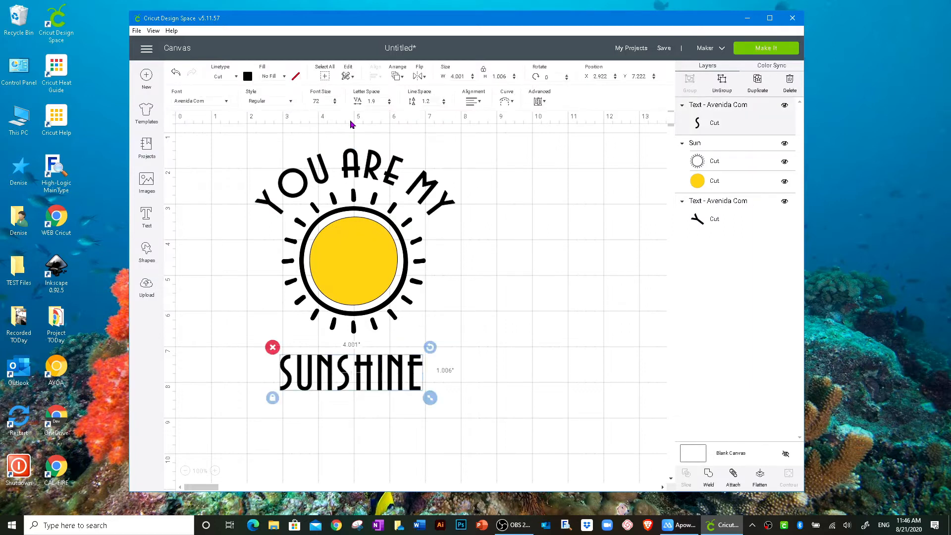
left_click(510, 102)
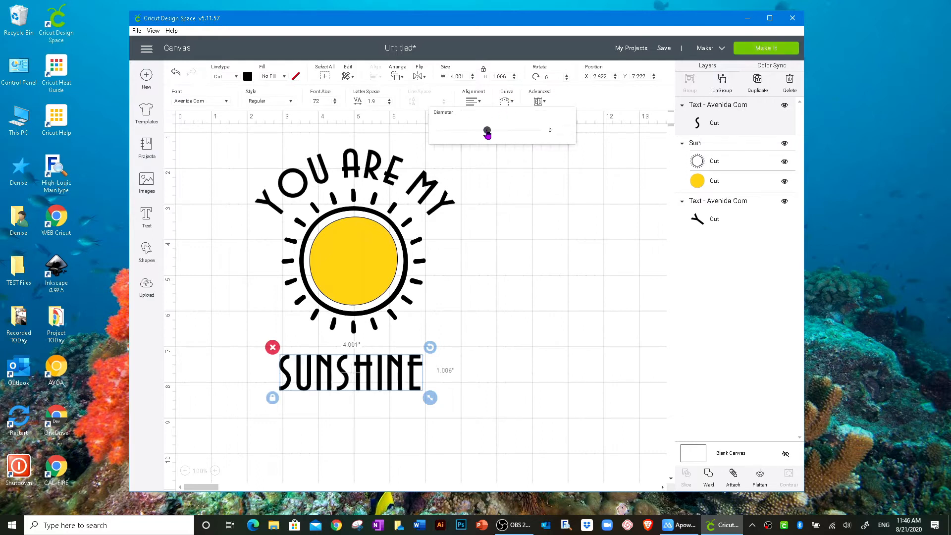
left_click_drag(486, 132, 456, 137)
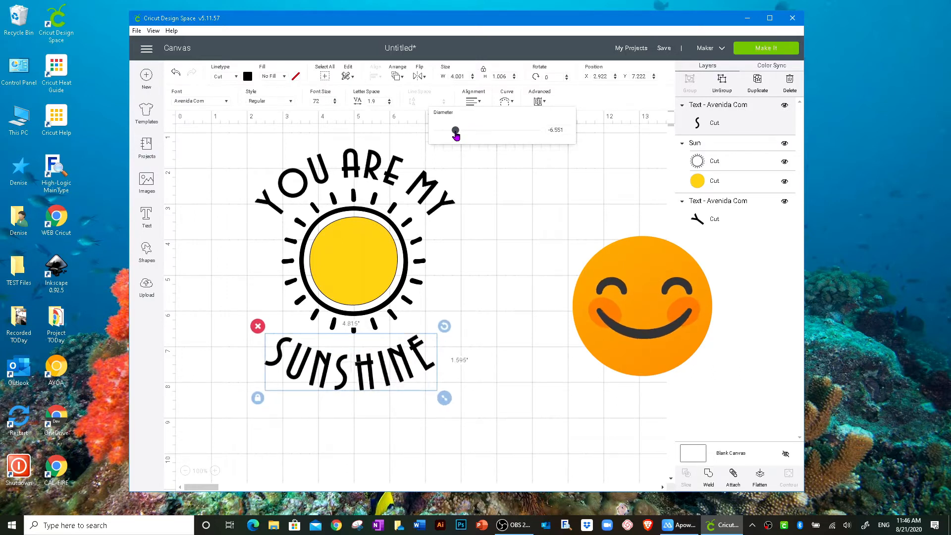
left_click_drag(456, 136, 456, 136)
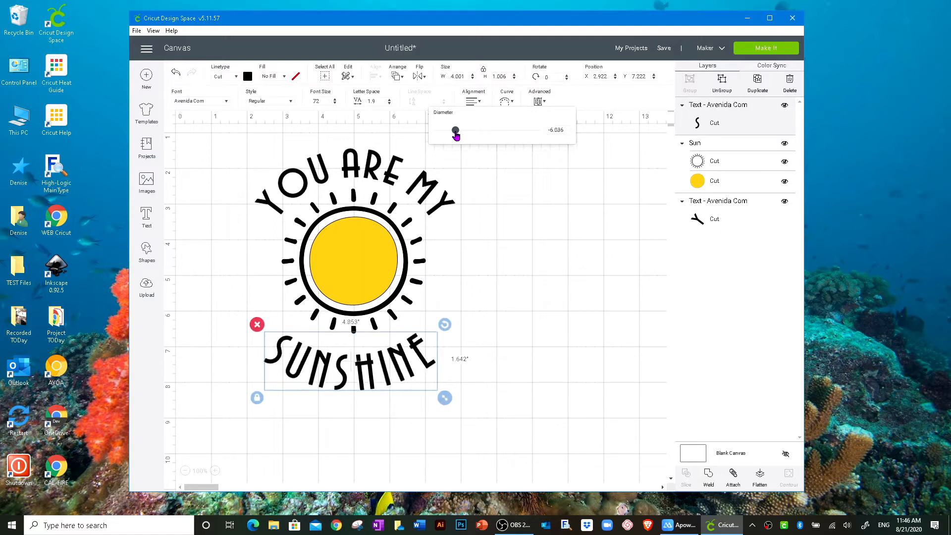
left_click(530, 266)
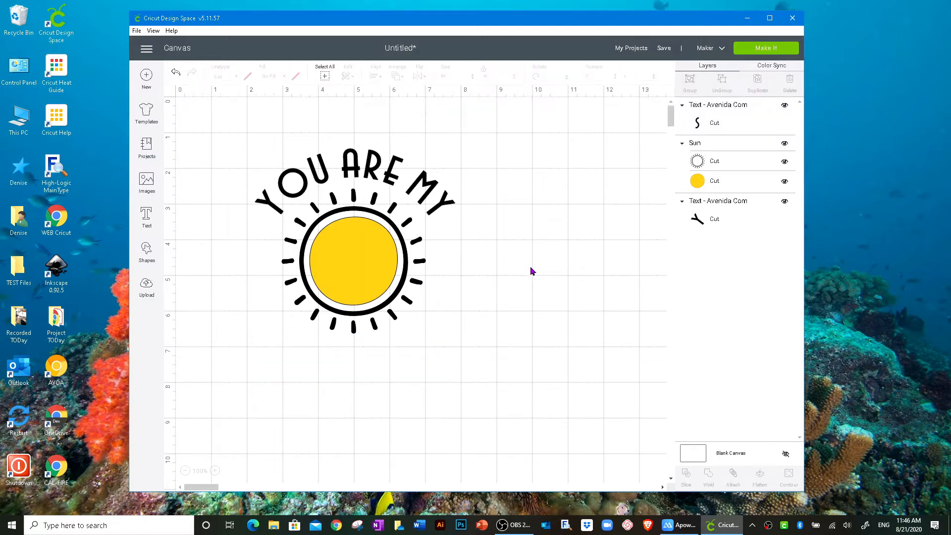
Set the curve diameter of the "you are my" text to exactly 5.1
left_click(434, 187)
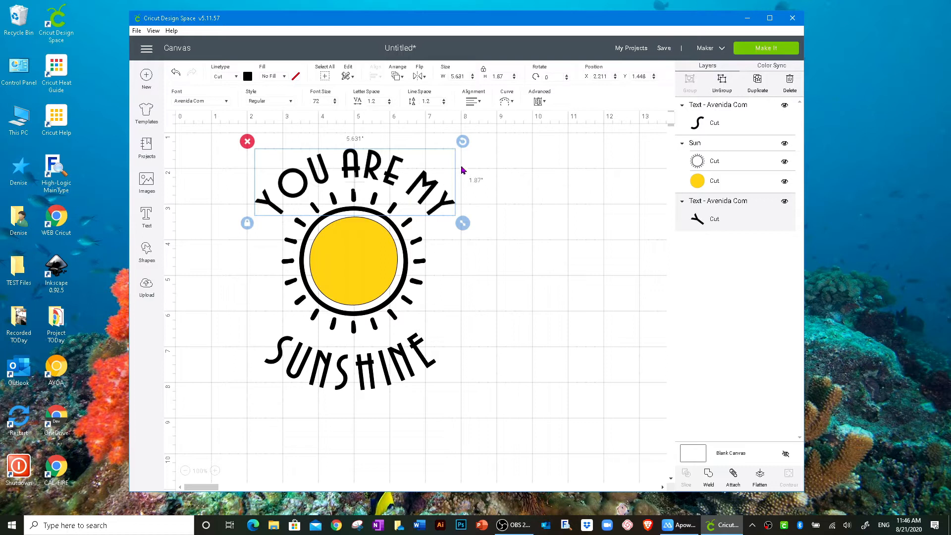
left_click(511, 104)
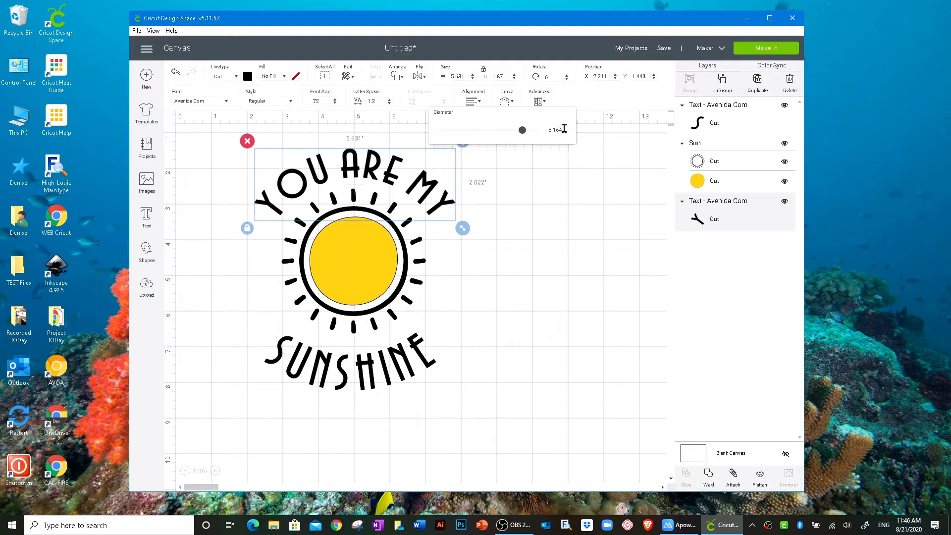
left_click(564, 129)
type("5.1")
key("Return")
left_click(512, 278)
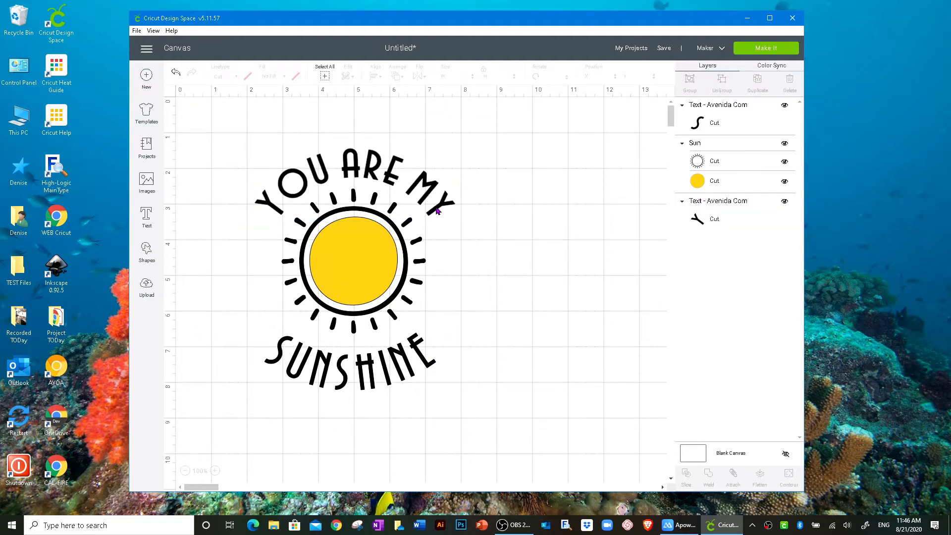
Match the curve of the "SUNSHINE" text to the upper text by setting its diameter to -5.1
left_click(436, 193)
left_click(506, 102)
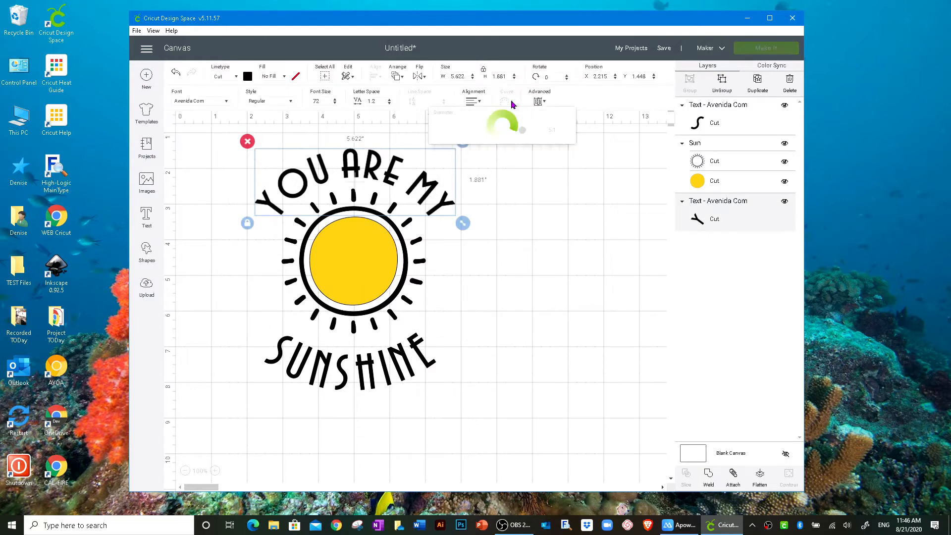
left_click(530, 296)
left_click(399, 355)
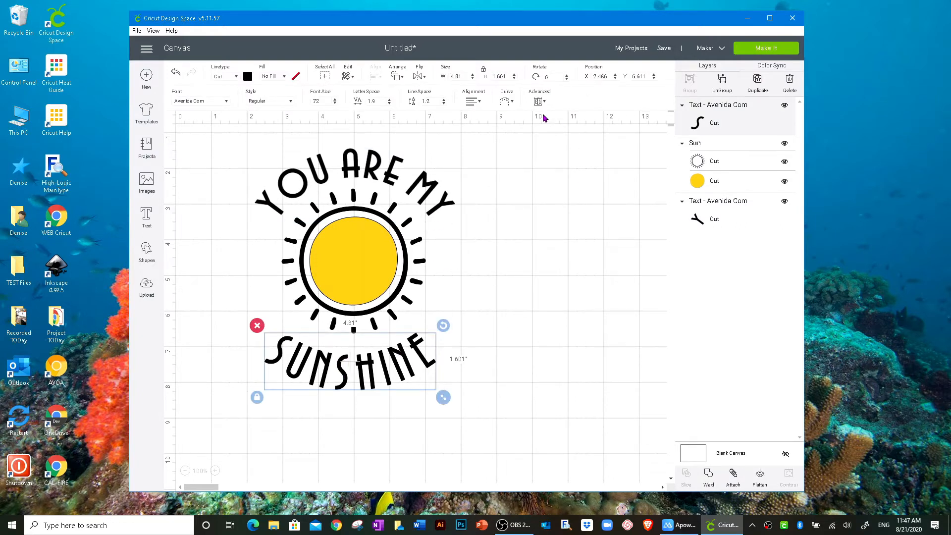
left_click(507, 102)
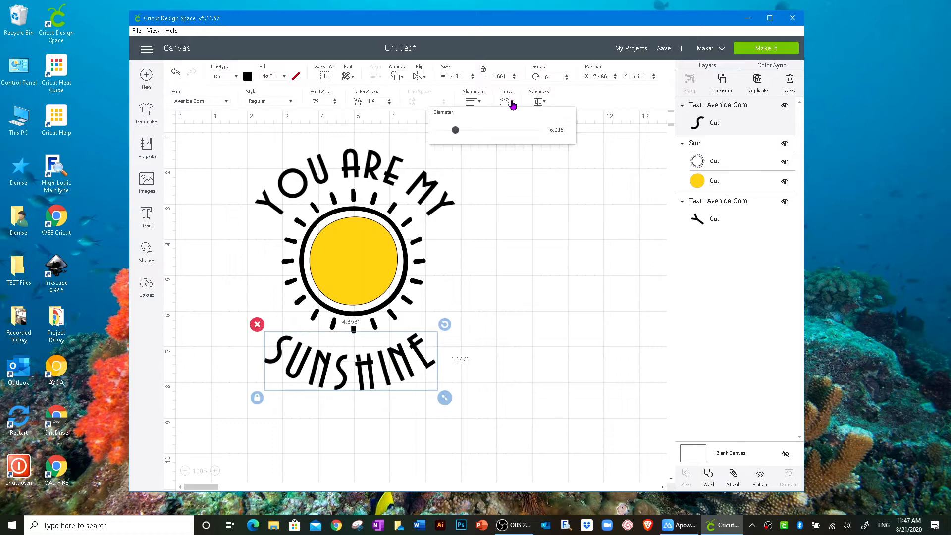
left_click(567, 130)
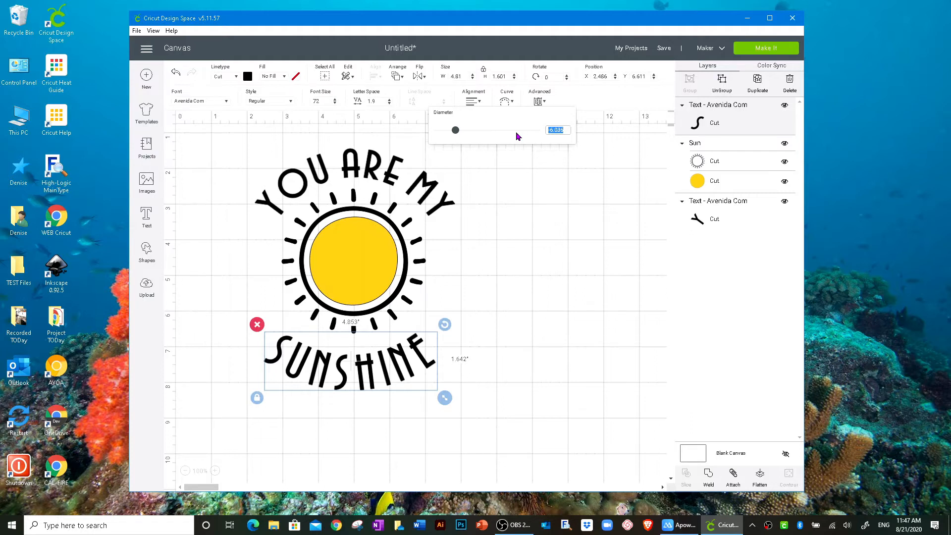
type("-5.1")
key("Return")
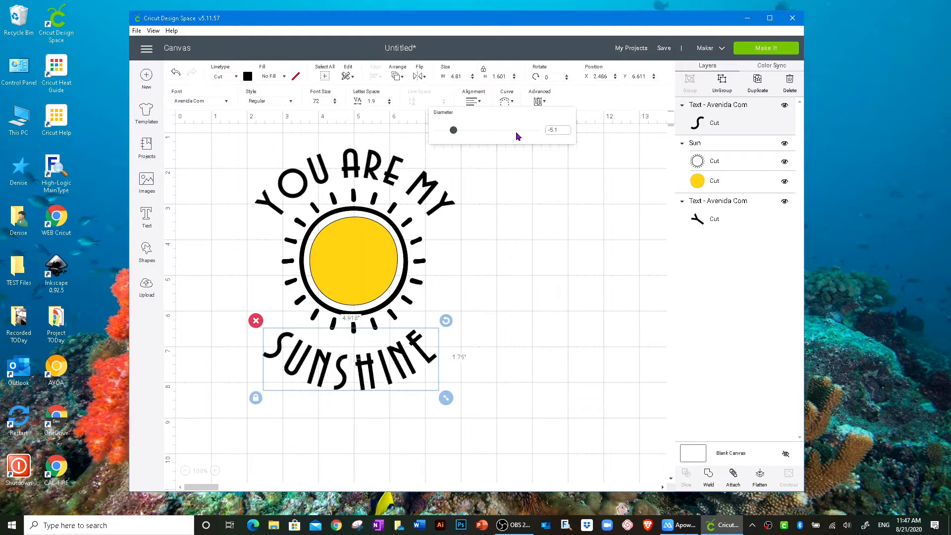
left_click(534, 291)
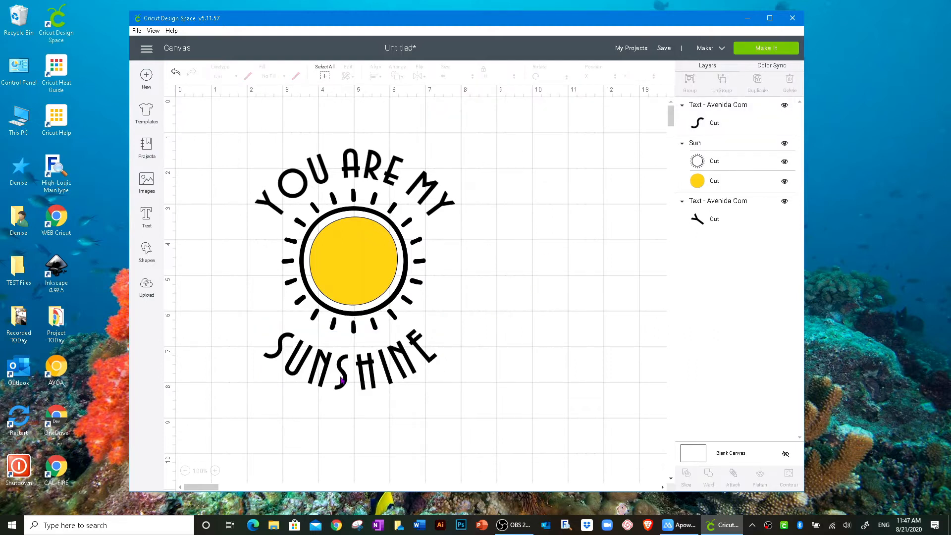
Move the "SUNSHINE" text up closer to the sun, to about X 2.451, Y 6.341
left_click(368, 380)
left_click_drag(368, 381, 367, 374)
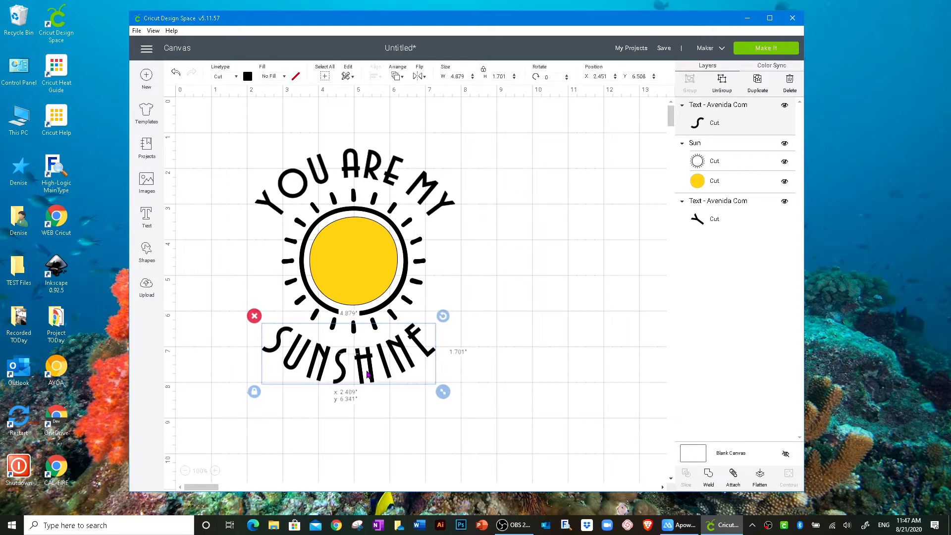
left_click(523, 357)
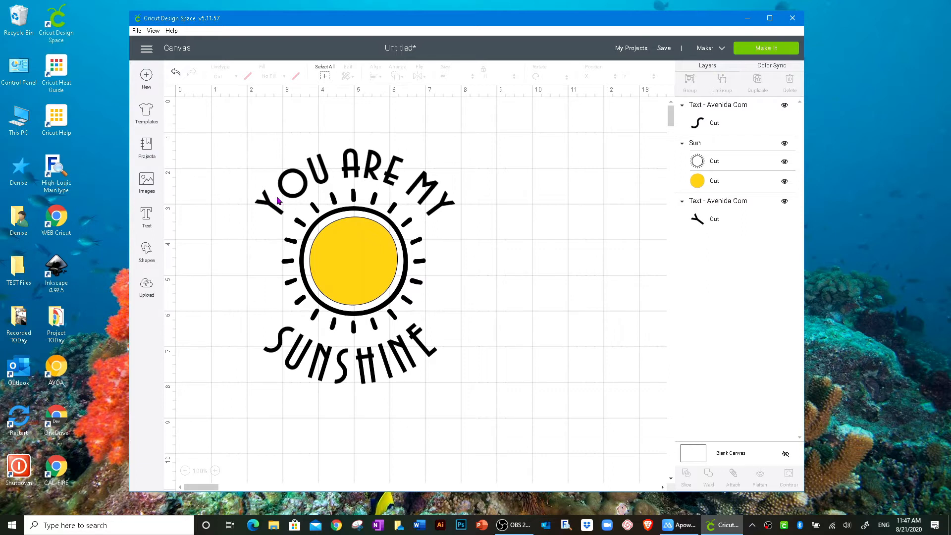
Ungroup the arched "YOU ARE MY" text into individual letters
left_click(432, 190)
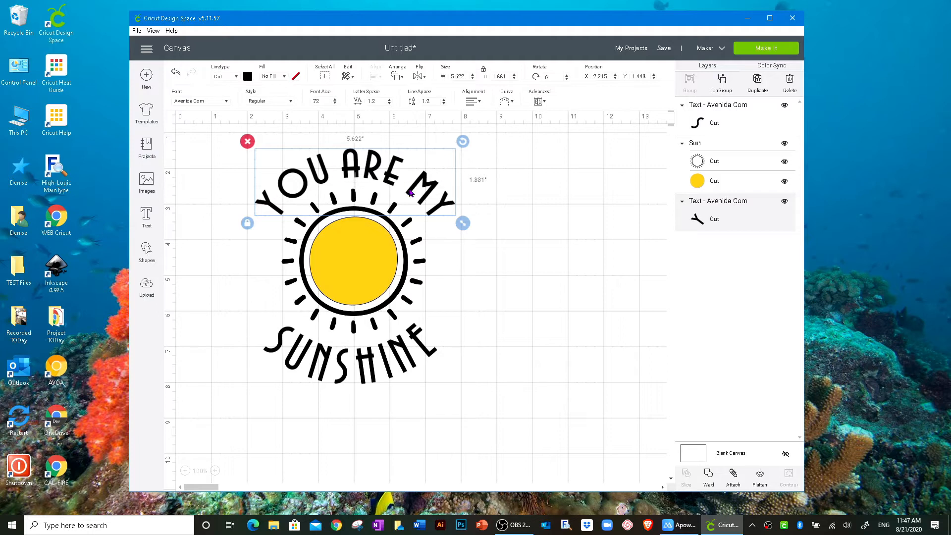
left_click(544, 102)
left_click(557, 113)
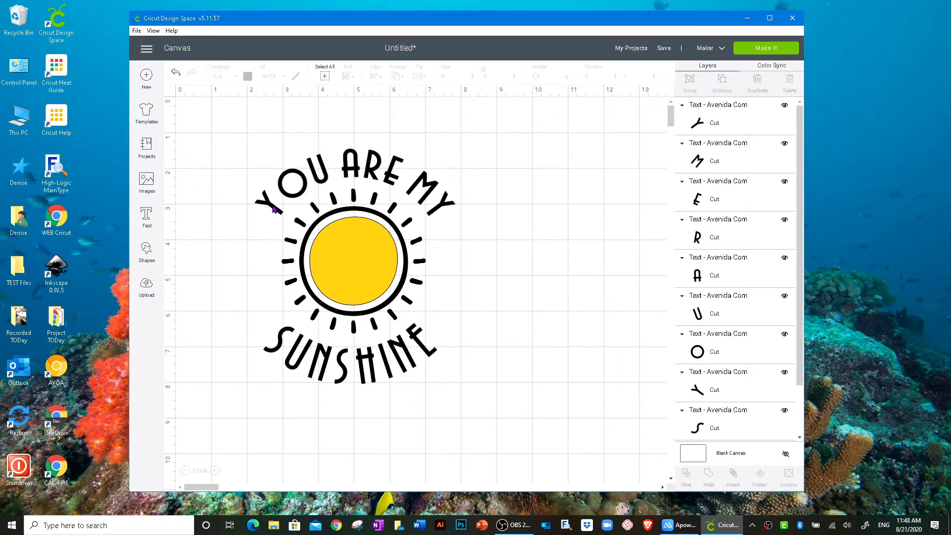
Nudge the first "Y" of "YOU" slightly inward toward the "O", to about X 2.271, Y 2.493
left_click(273, 209)
left_click_drag(273, 209, 277, 207)
left_click(541, 260)
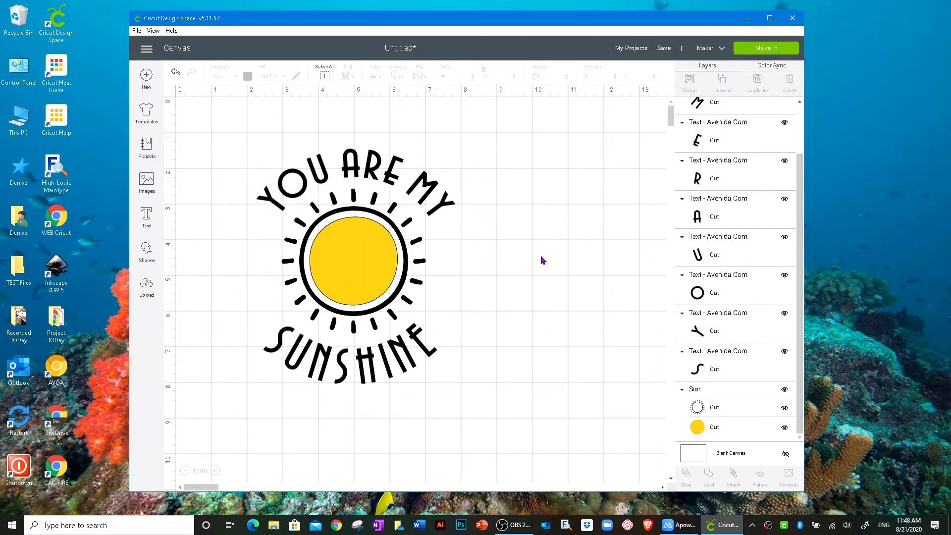
Group all eight separate letter layers of "YOU ARE MY" back together
left_click(271, 202)
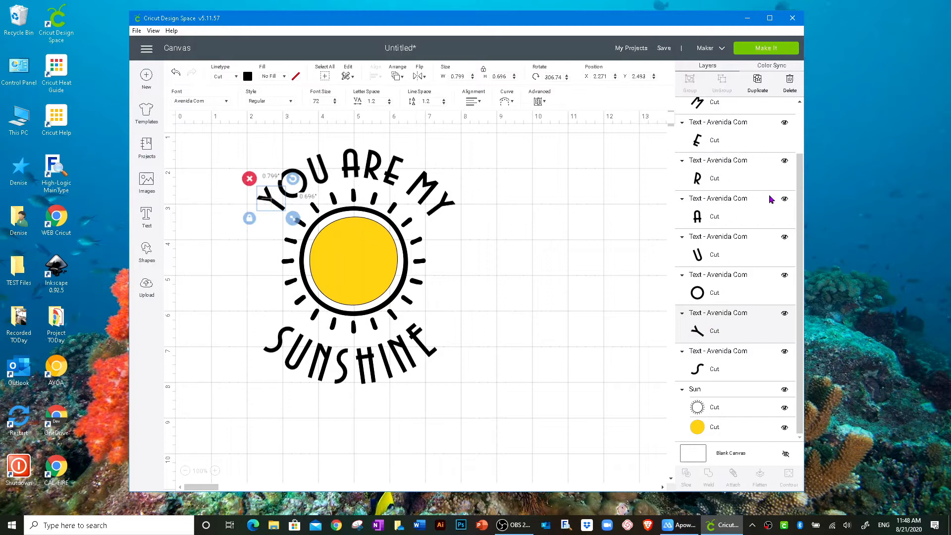
left_click_drag(802, 187, 802, 137)
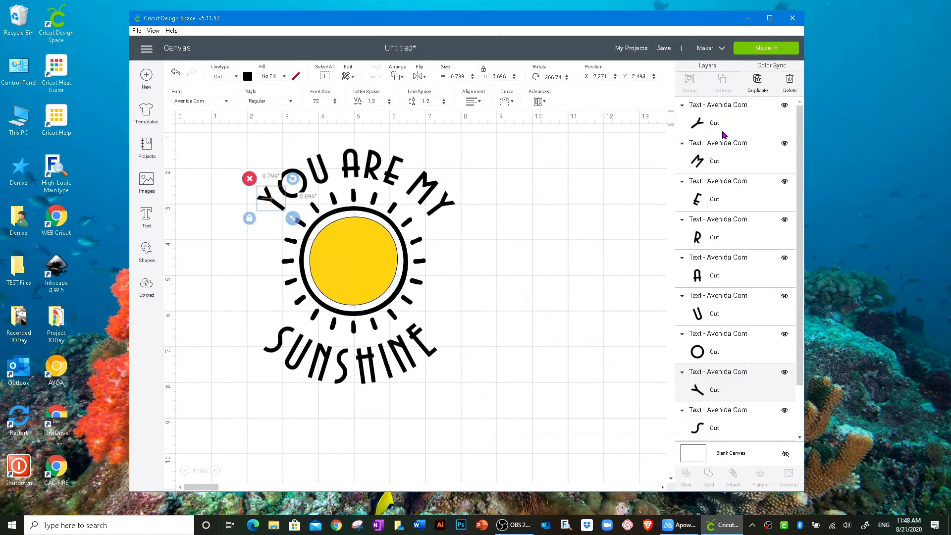
left_click(722, 385)
left_click(729, 351, "shift")
left_click(730, 311, "shift")
left_click(726, 276, "shift")
left_click(721, 245, "shift")
left_click(724, 200, "shift")
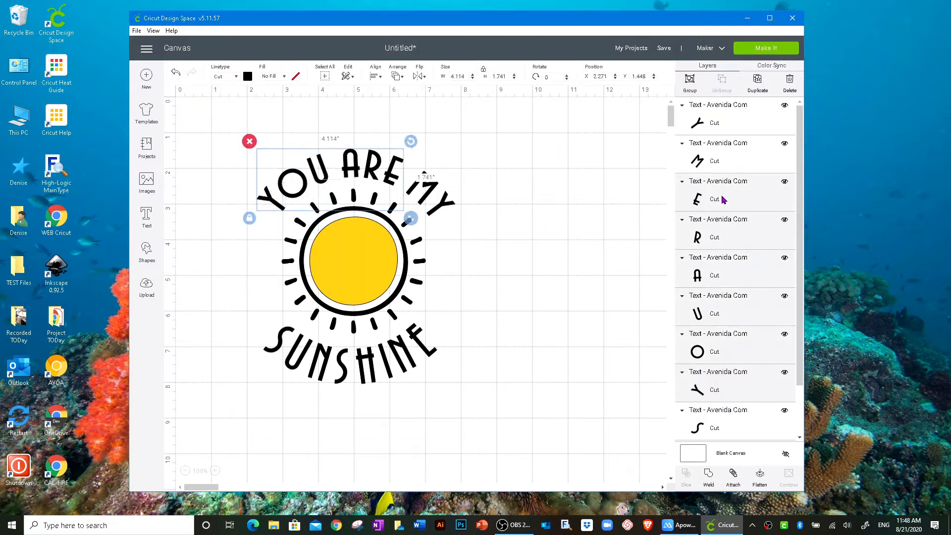
left_click(711, 152, "shift")
left_click(711, 110, "shift")
left_click(689, 81)
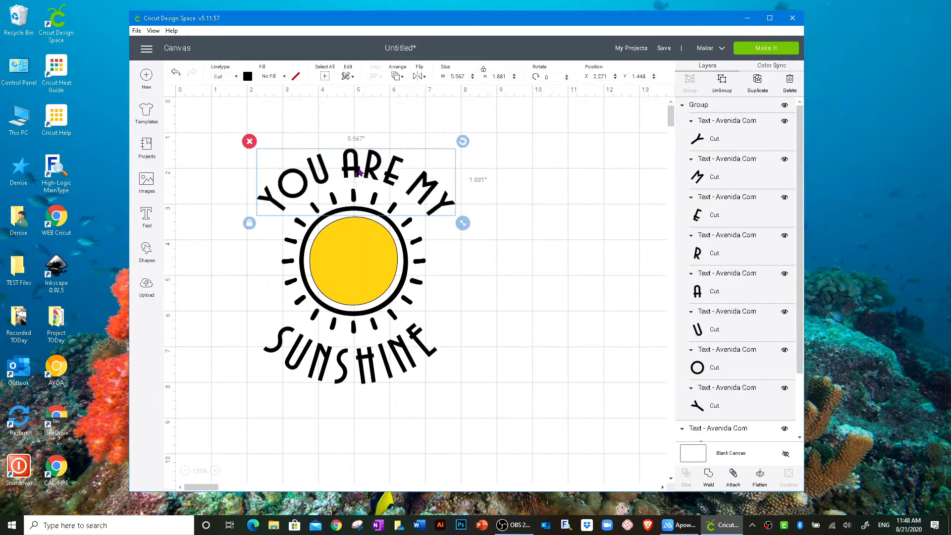
left_click(531, 267)
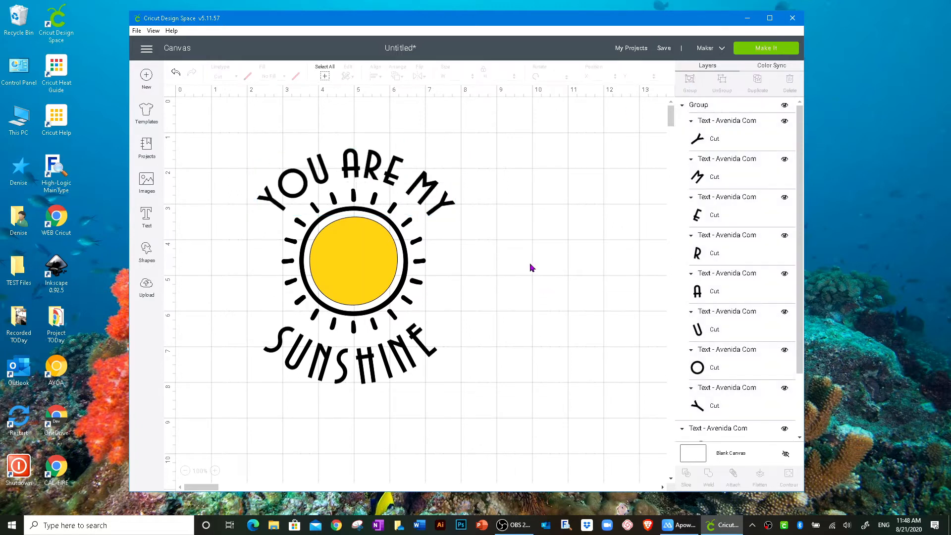
left_click(394, 178)
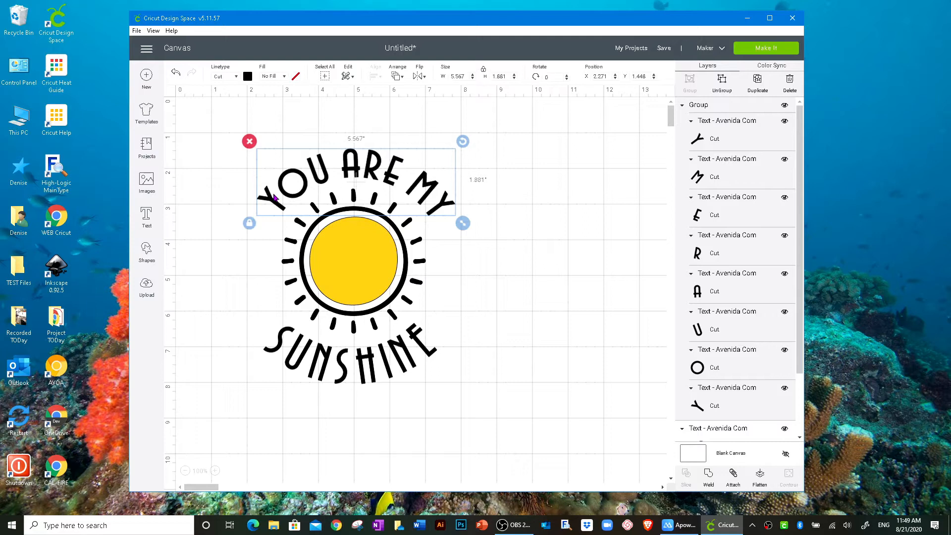
left_click(533, 212)
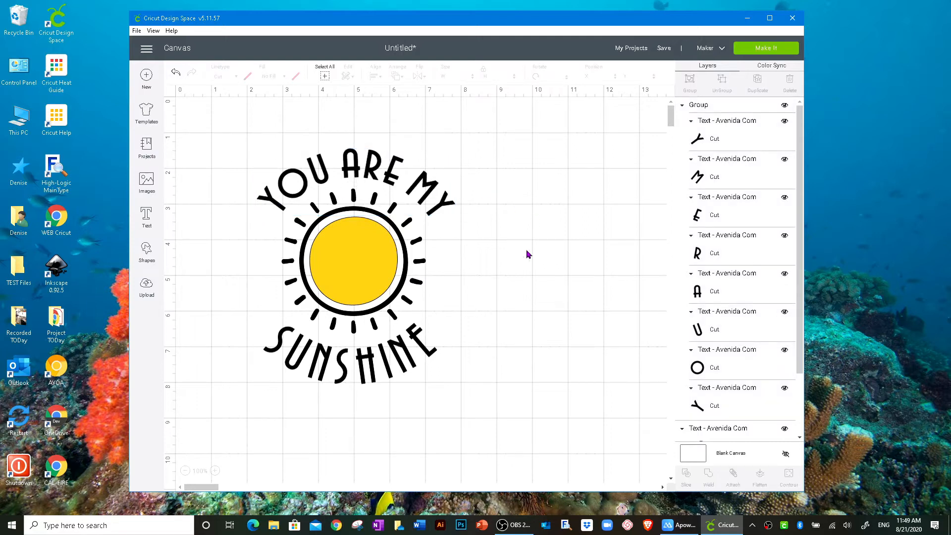
left_click(379, 374)
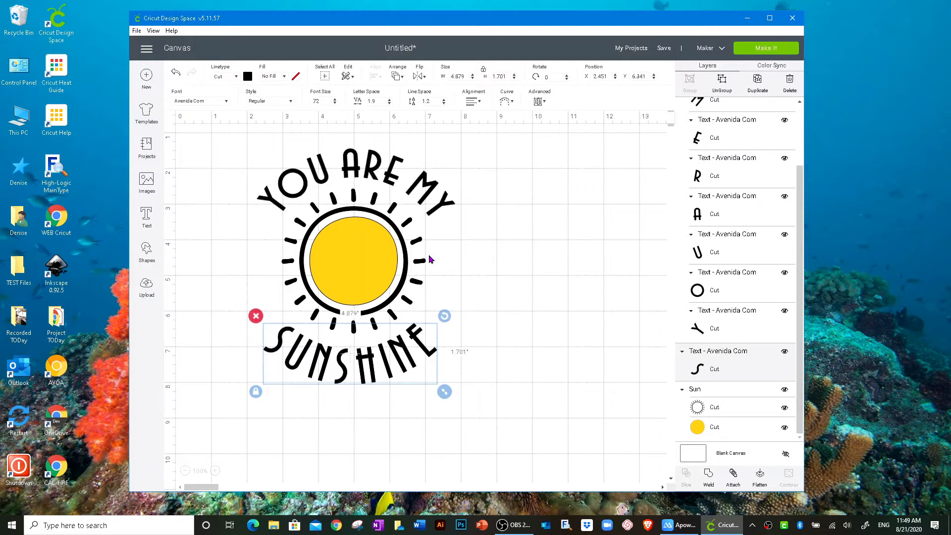
Attach the "YOU ARE MY" group to the "SUNSHINE" text and shift them slightly to about X 2.285, Y 1.42
left_click(356, 171)
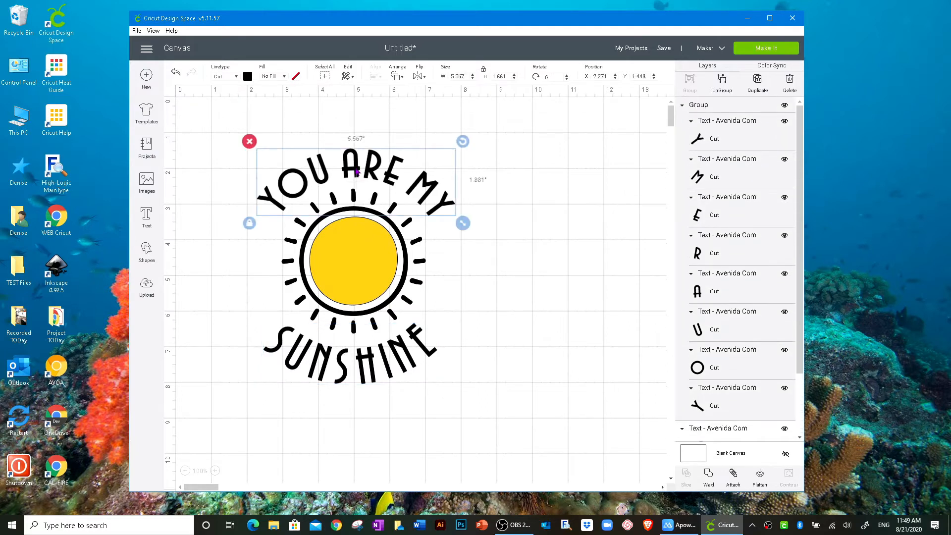
left_click(425, 351, "shift")
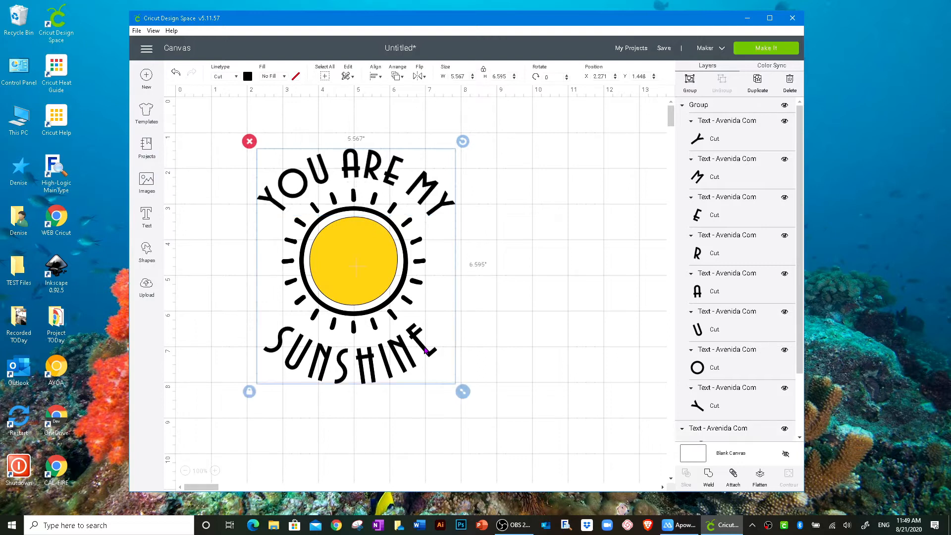
left_click(732, 475)
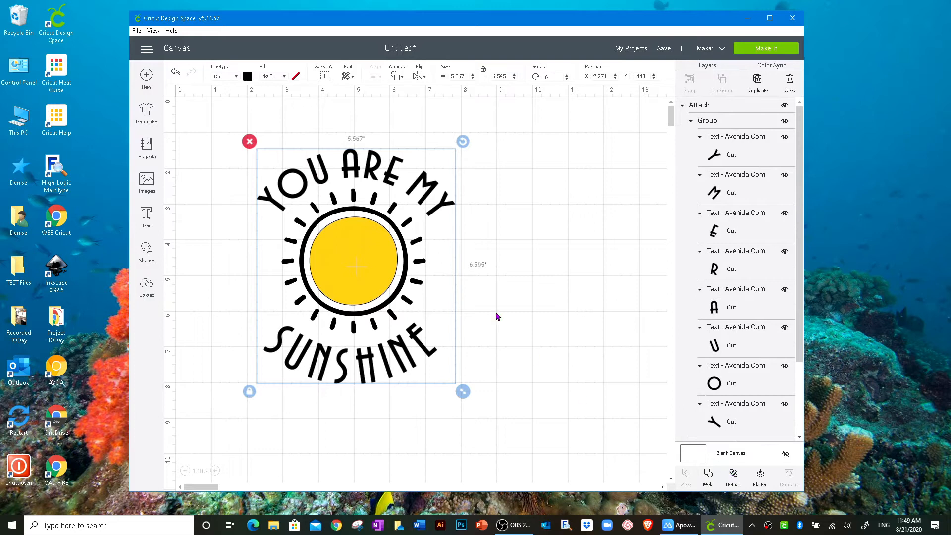
mouse_move(429, 197)
left_mouse_down()
mouse_move(452, 196)
mouse_move(430, 196)
left_mouse_up()
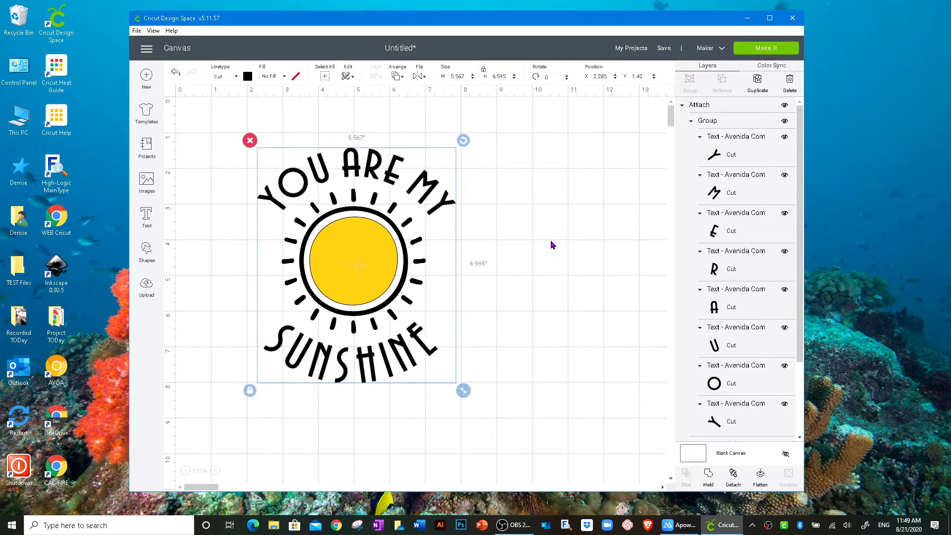
Group the attached text together with the sun image
left_click(550, 249)
left_click_drag(206, 129, 513, 407)
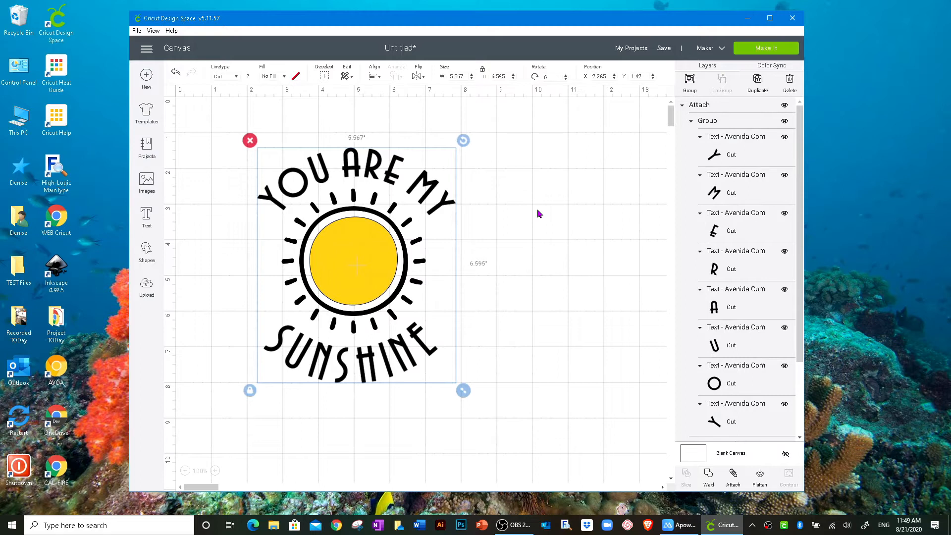
left_click(689, 80)
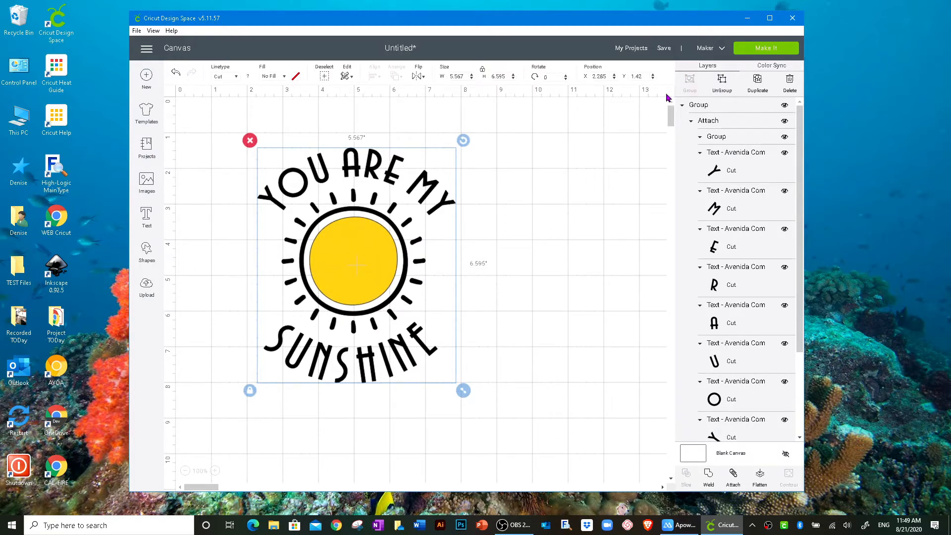
Shrink the whole grouped design to about 1.756 by 2.081 inches and place it at about X 0.368, Y 0.406
left_click(372, 340)
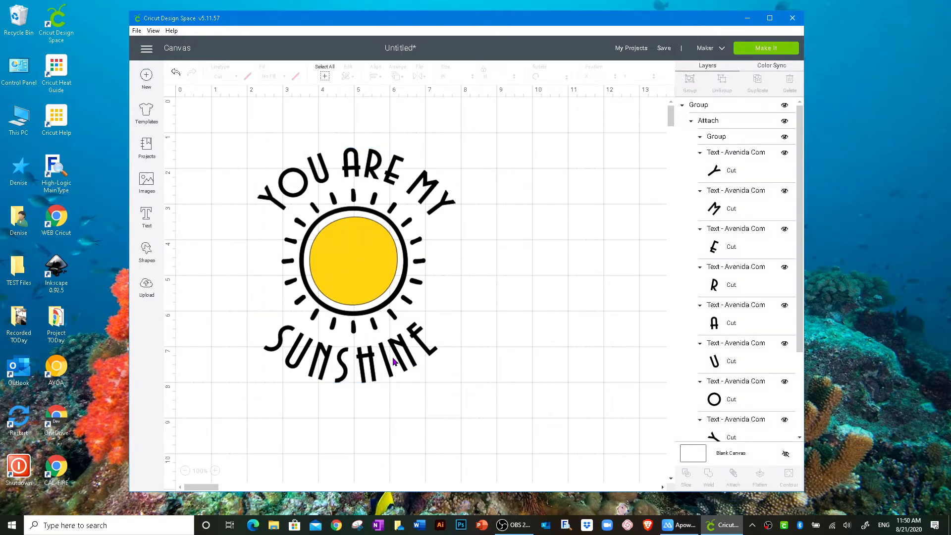
left_click_drag(335, 273, 283, 254)
left_click_drag(408, 357, 323, 194)
left_click_drag(241, 156, 228, 154)
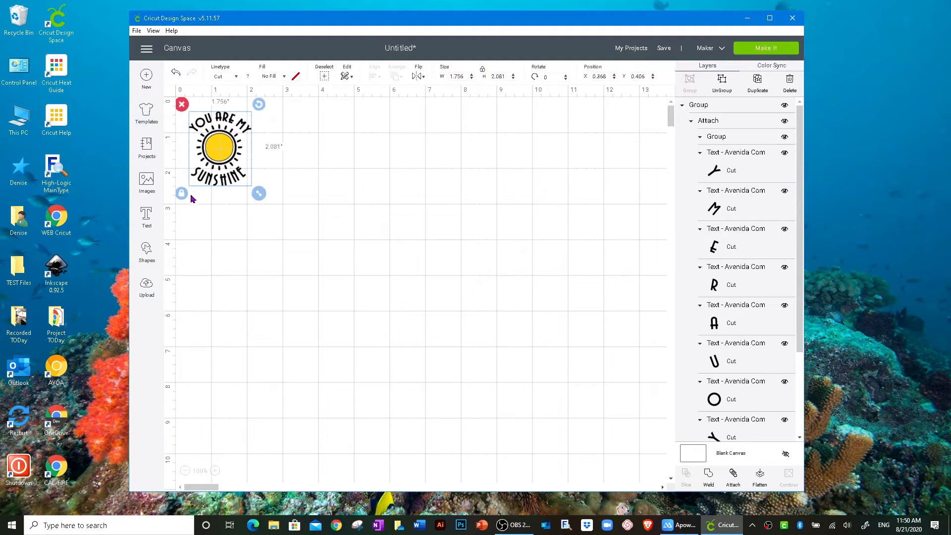
Add a new empty text box to the canvas
left_click(145, 216)
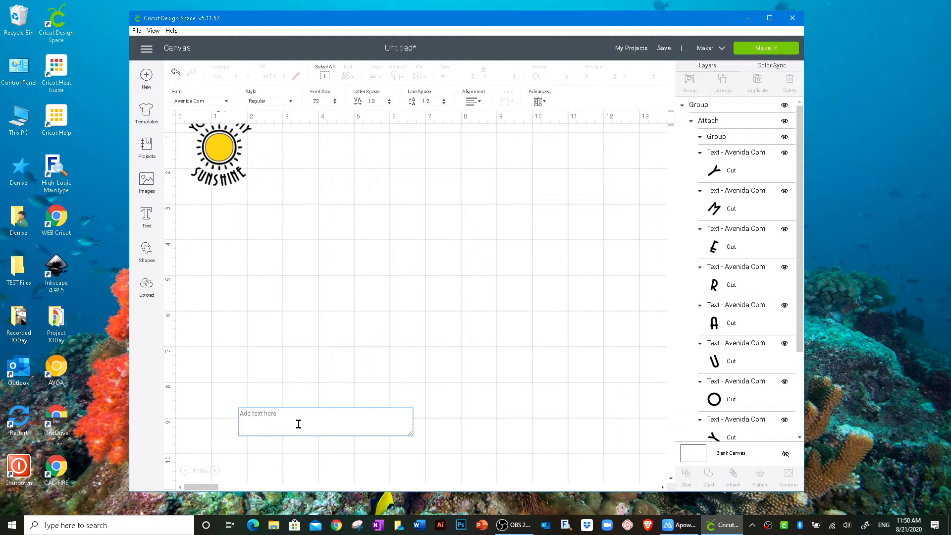
type("YOU")
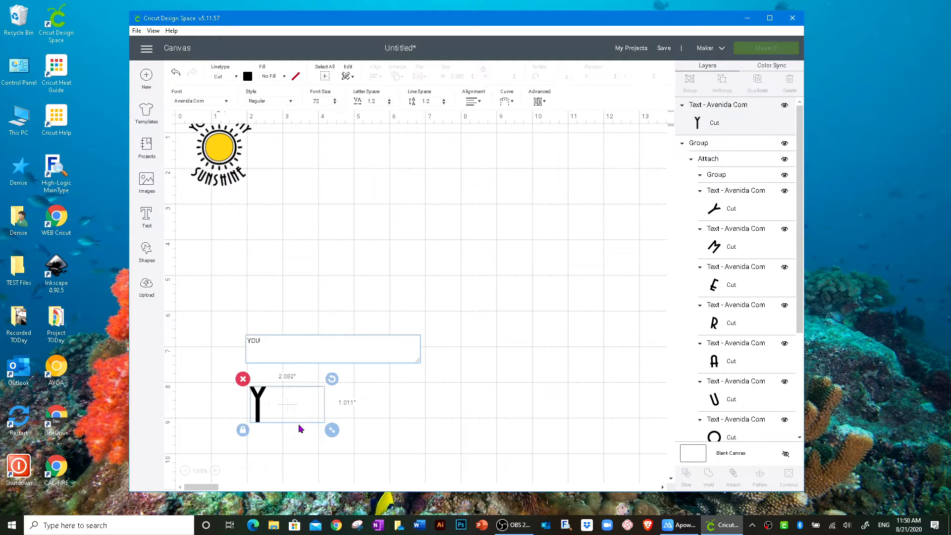
type(" ARE MY")
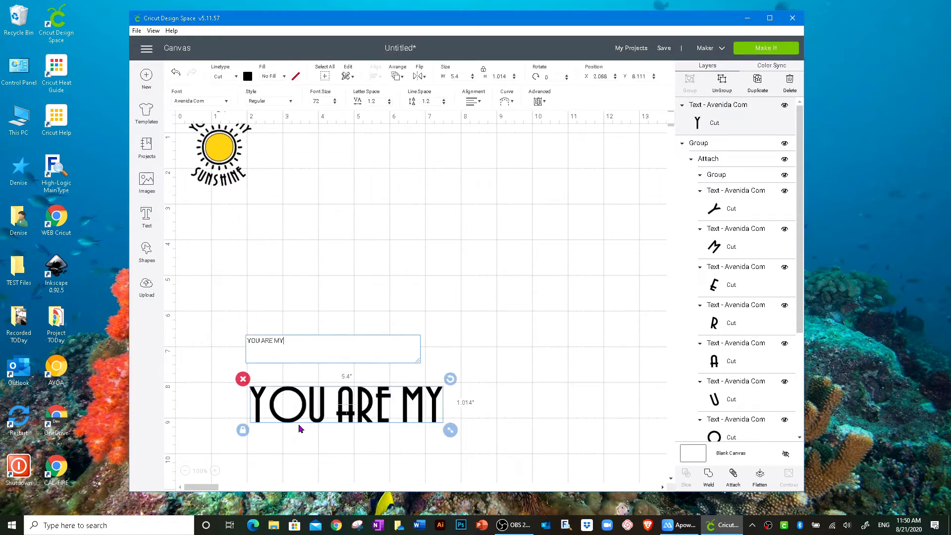
key("BackSpace")
key("BackSpace")
key("BackSpace")
key("BackSpace")
key("BackSpace")
key("BackSpace")
key("BackSpace")
key("BackSpace")
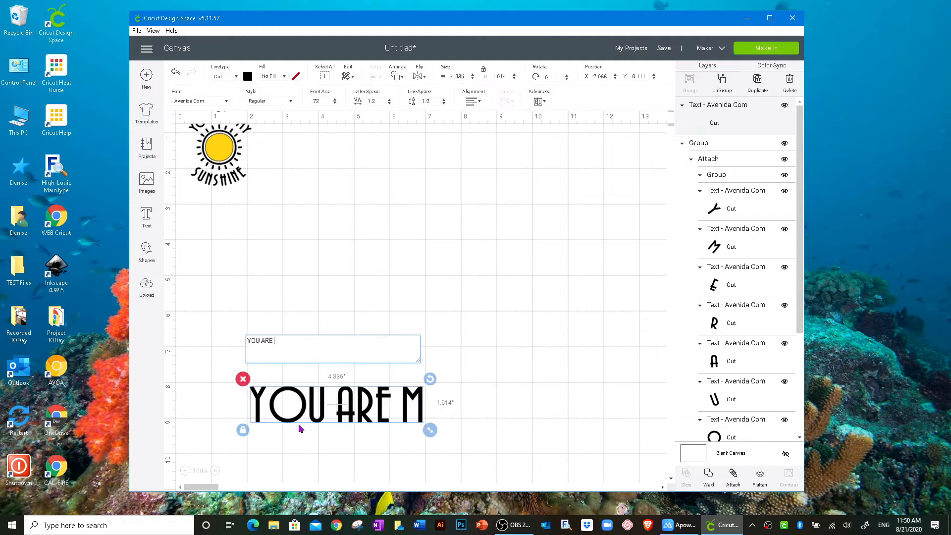
Enter "you are my" in lowercase in the new text box
left_click(299, 424)
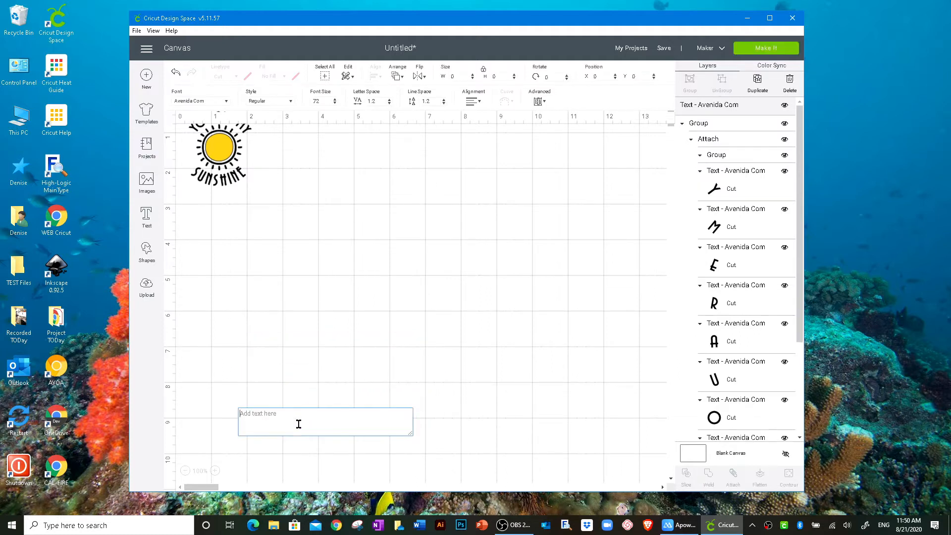
type("you are my")
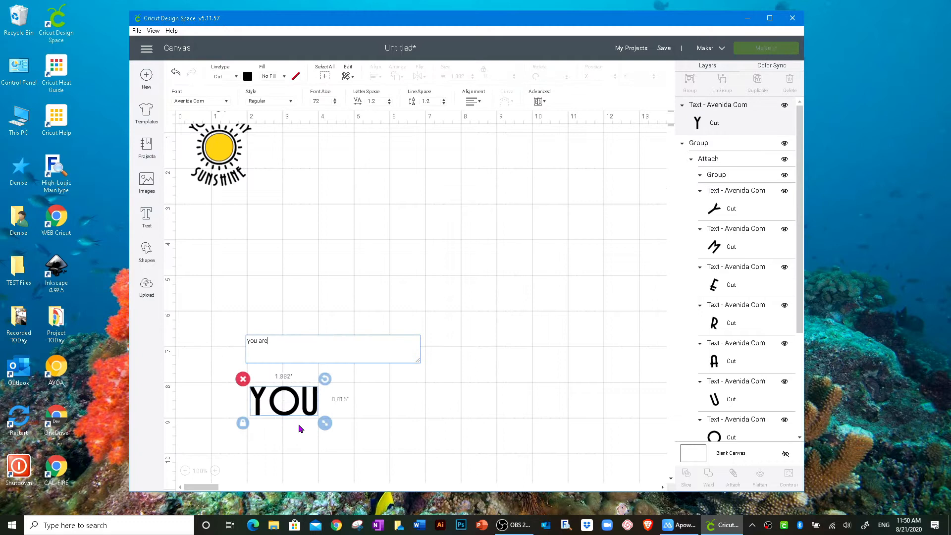
Search the Cricut fonts for "cric" and apply Cricut Sans to the "you are my" text
left_click(226, 101)
scroll(226, 102, "down", 1)
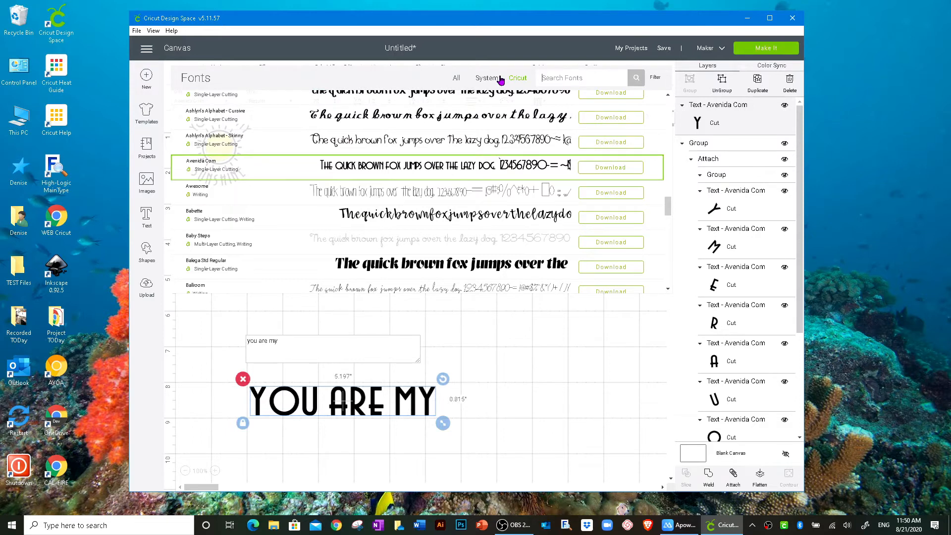
type("cric")
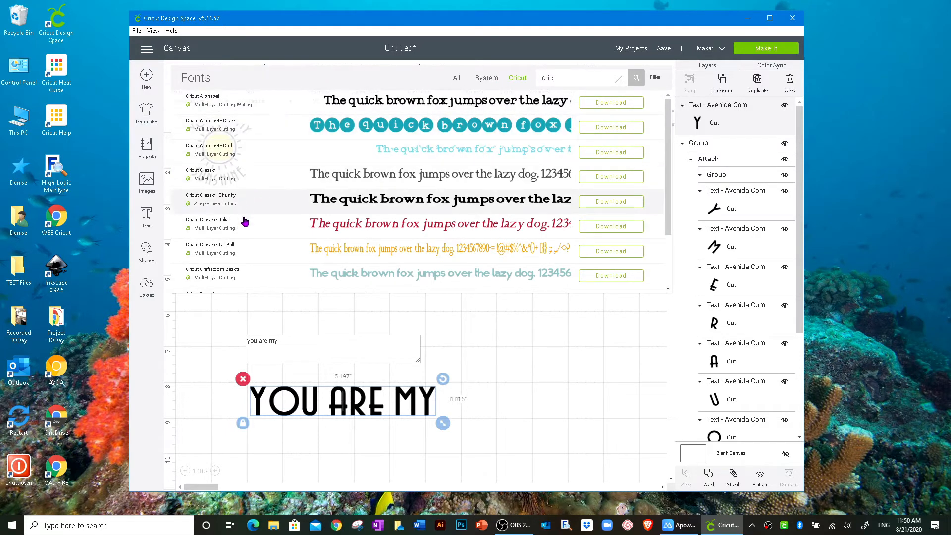
scroll(244, 249, "down", 2)
scroll(244, 250, "down", 1)
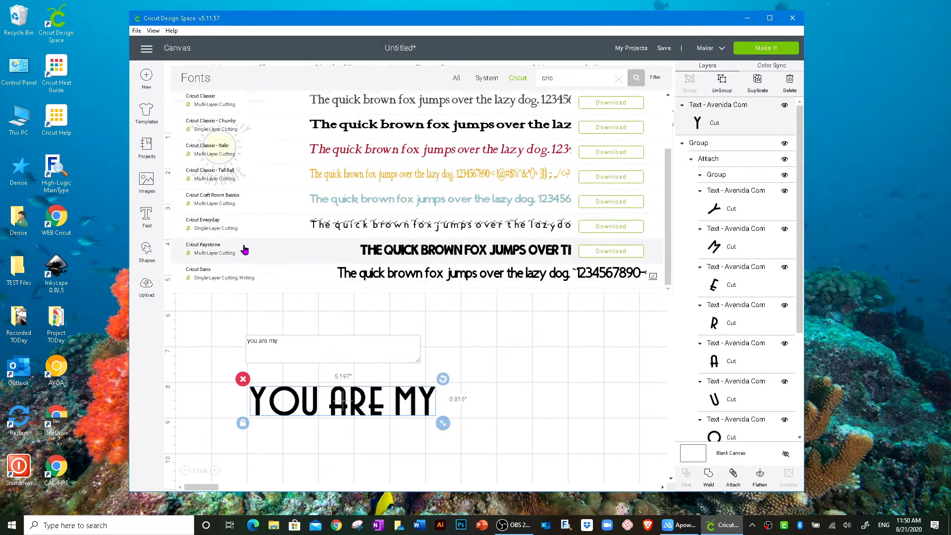
left_click(245, 272)
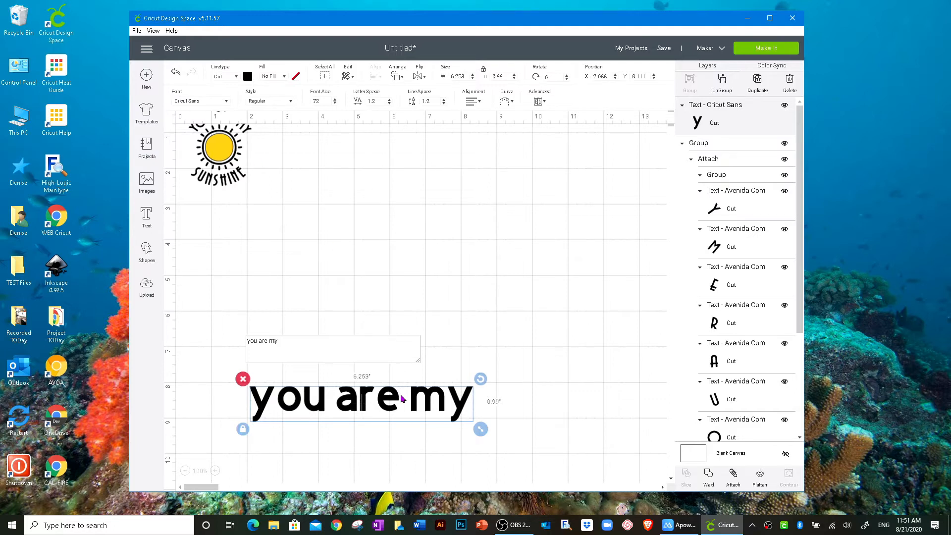
left_click(358, 407)
left_click_drag(322, 101, 307, 103)
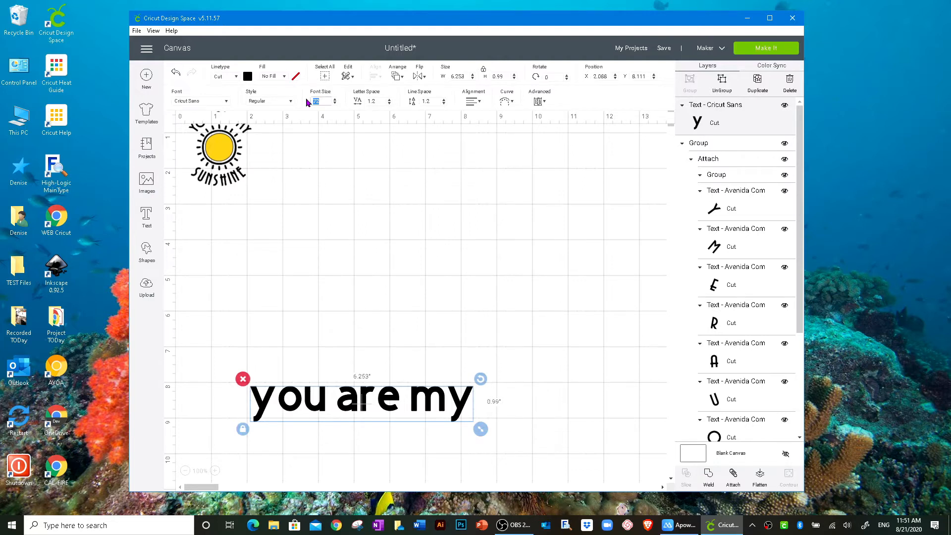
left_click(484, 246)
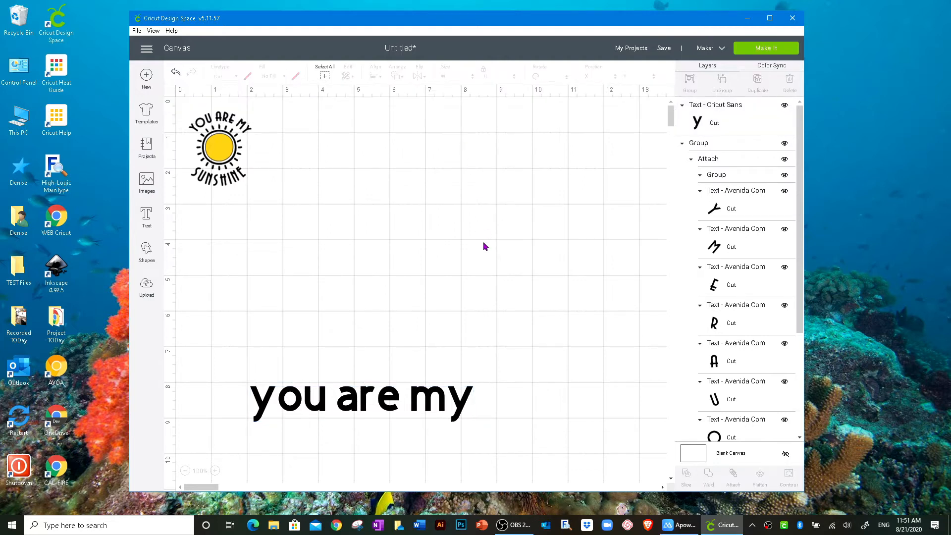
Extend the Cricut Sans text to read "you are my sunshine my only sunshine"
left_click(414, 402)
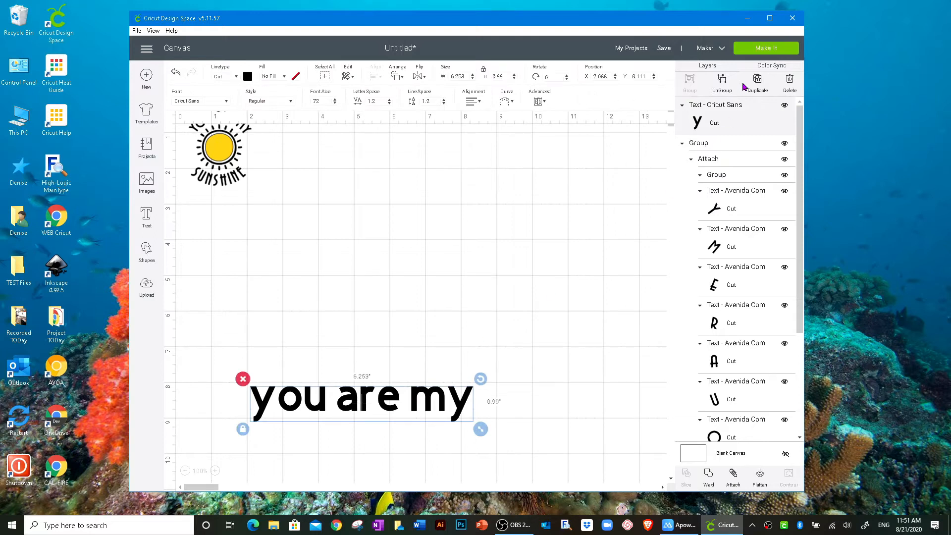
double_click(392, 397)
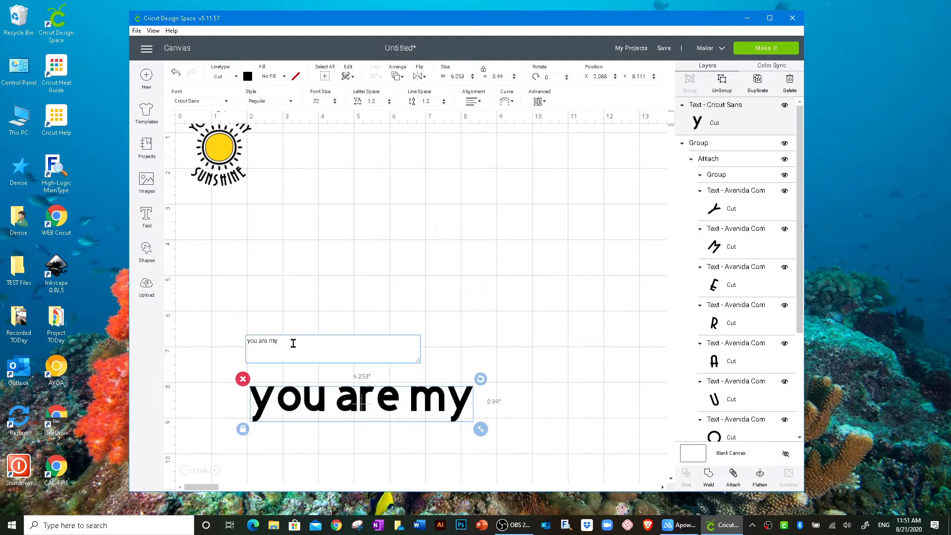
type("sunshine")
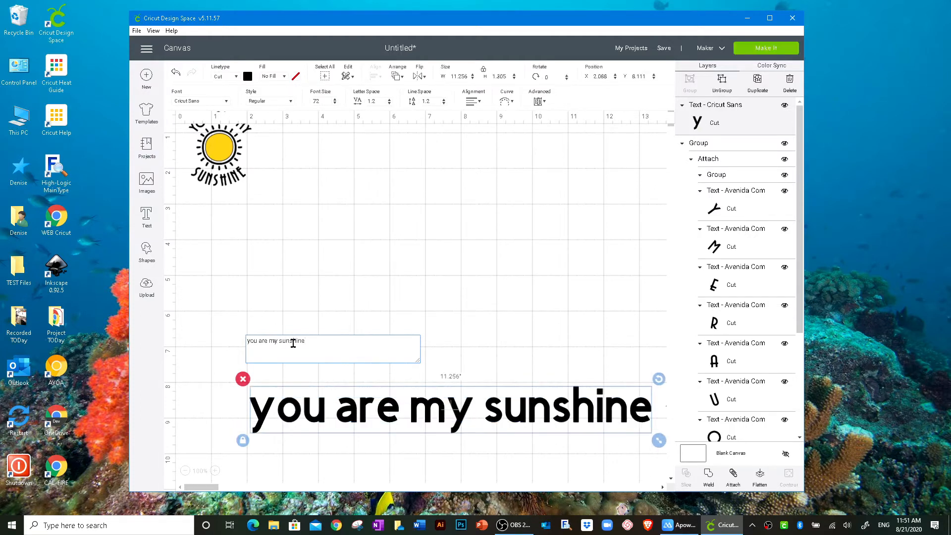
type(" my only ")
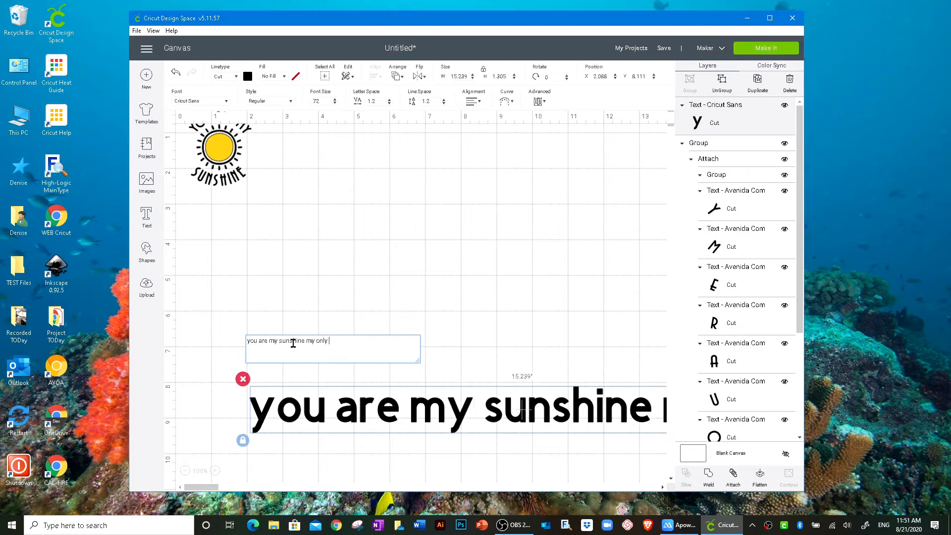
type("sunshine")
left_click(464, 412)
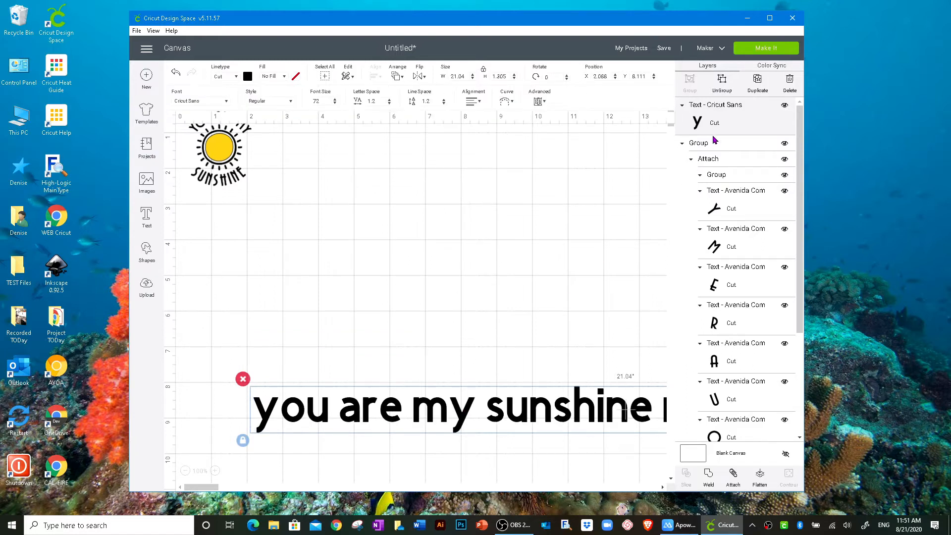
Duplicate the sentence above the original at about X 1.81, Y 5.056, and set the copy's font size to 20 after trying 30
left_click(758, 83)
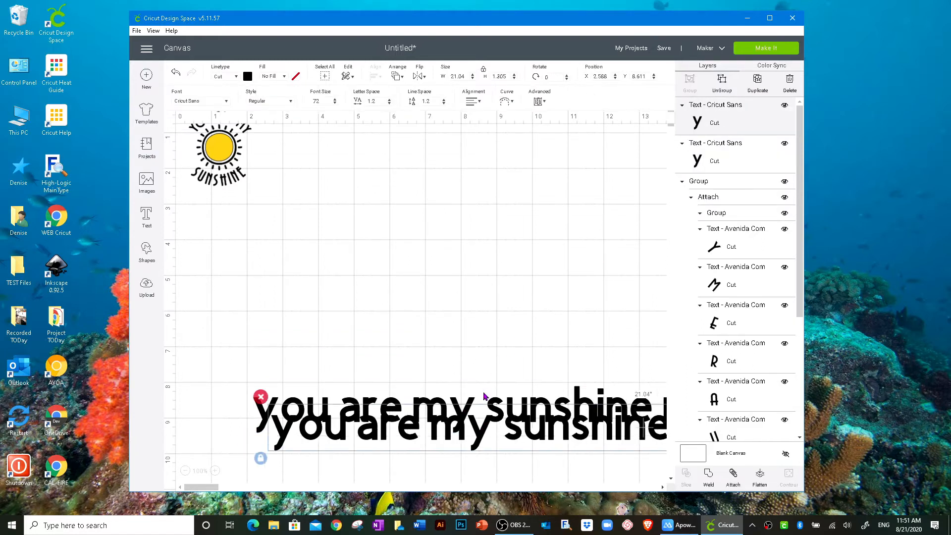
left_click_drag(450, 404, 449, 306)
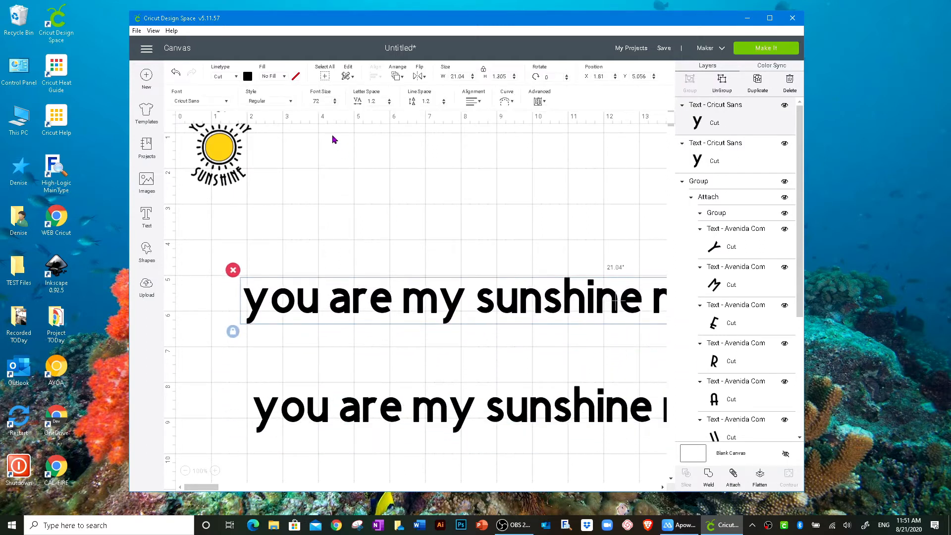
left_click_drag(326, 101, 309, 104)
key("Return")
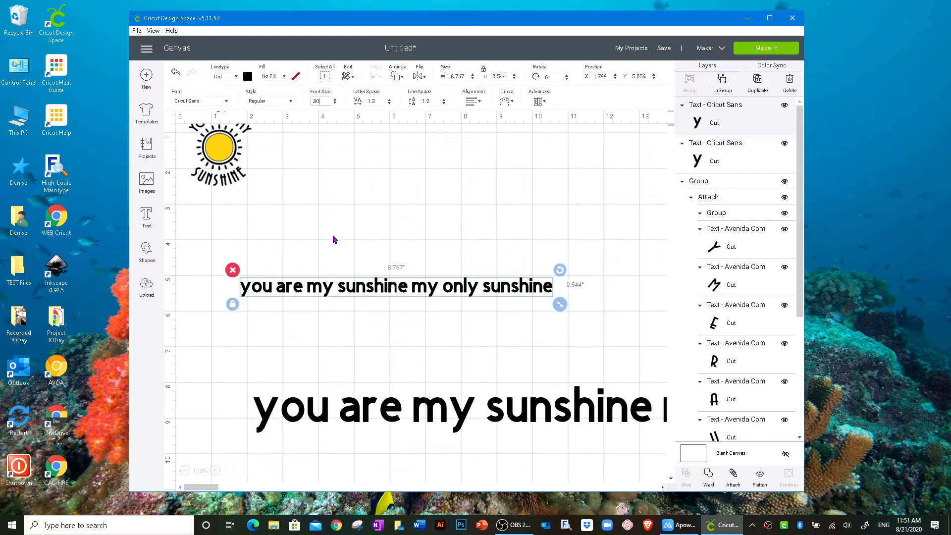
left_click_drag(326, 102, 297, 103)
key("Return")
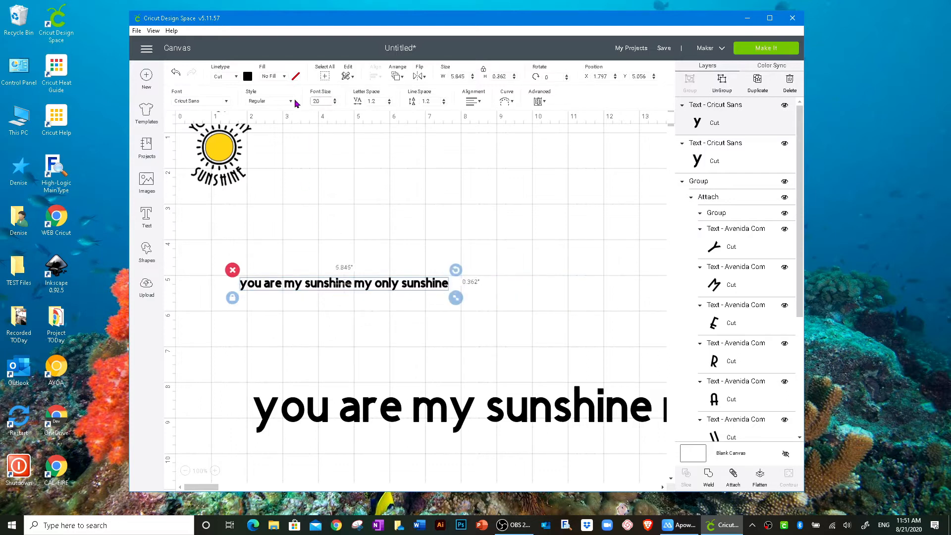
Set the original sentence's font size to 50, move it to about X 0.582, Y 7.042, and widen the window to show it whole
left_click(413, 407)
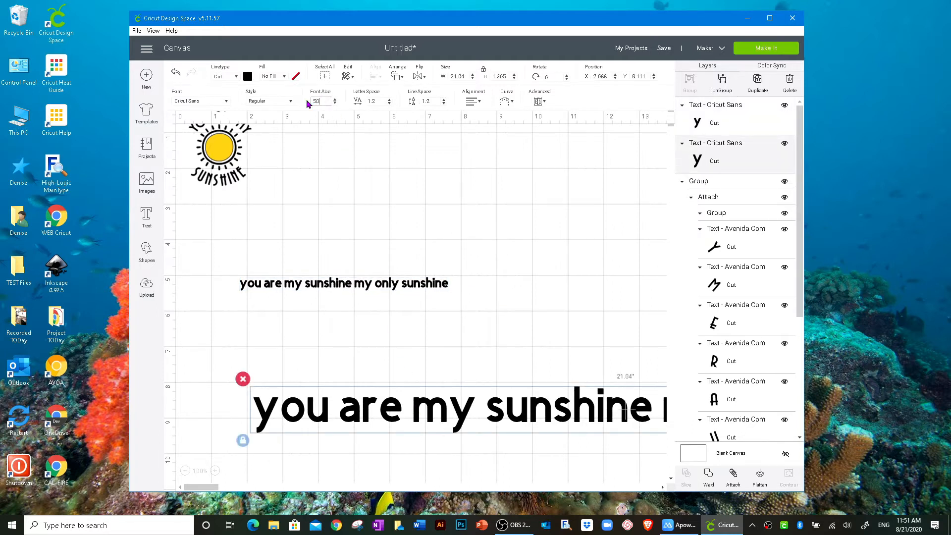
type("50")
key("Return")
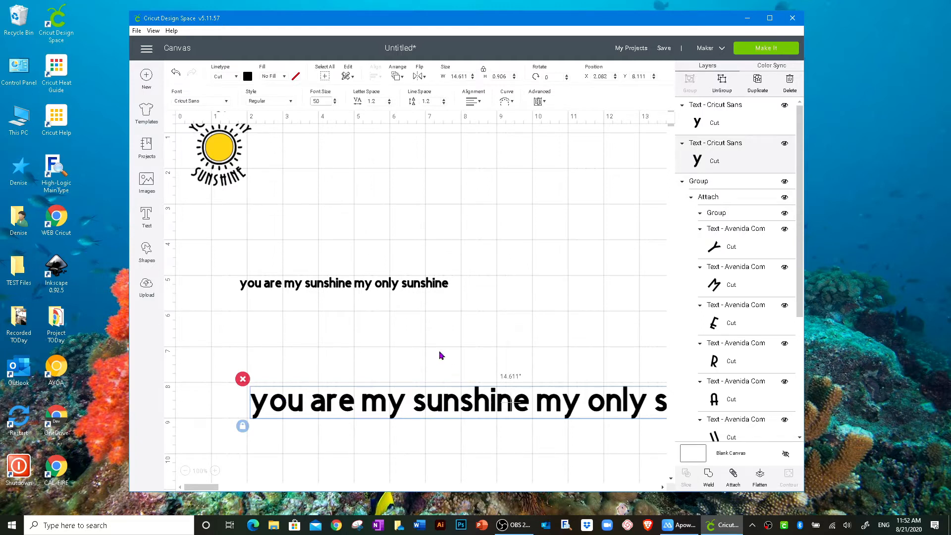
left_click_drag(402, 407, 344, 369)
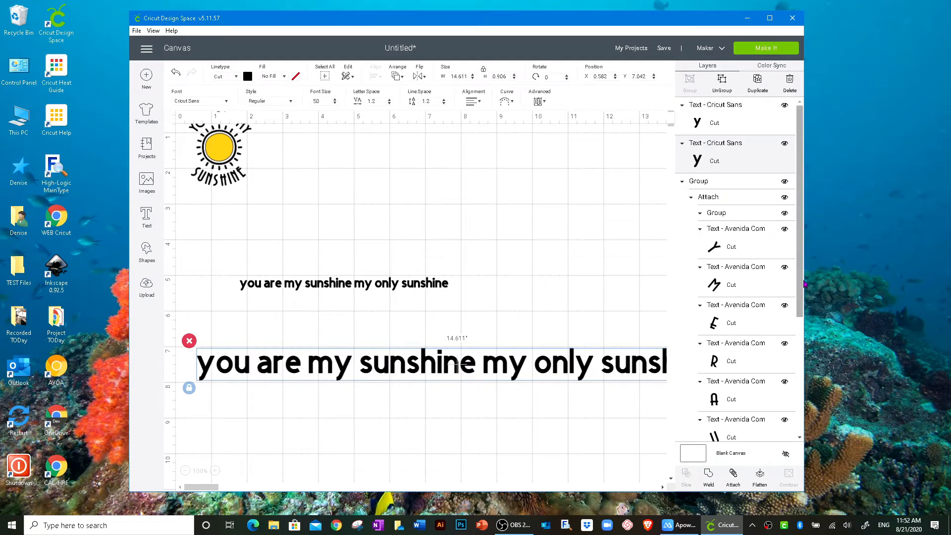
left_click_drag(803, 277, 915, 277)
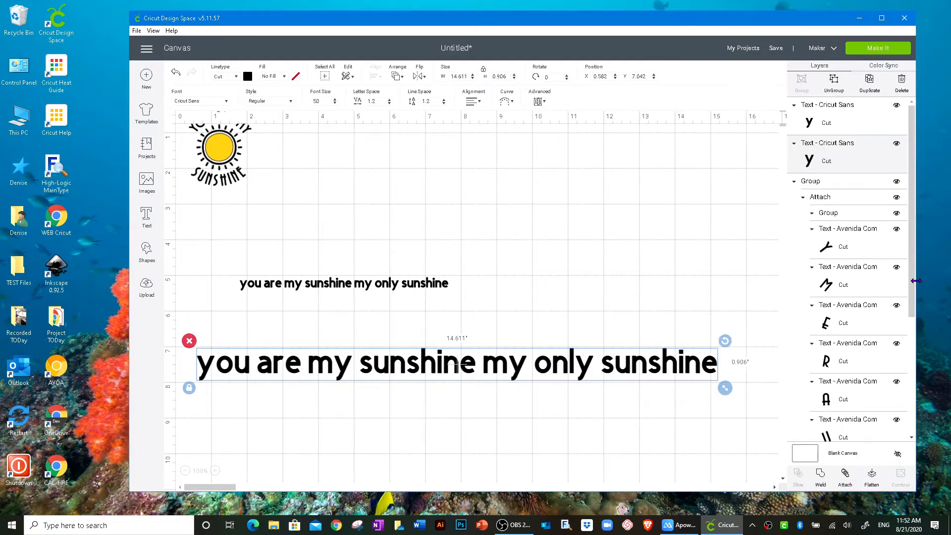
Move the small sentence to about X 4.005, Y 2.514 and curve it into a full circle with diameter 1.87
left_click_drag(366, 284, 445, 193)
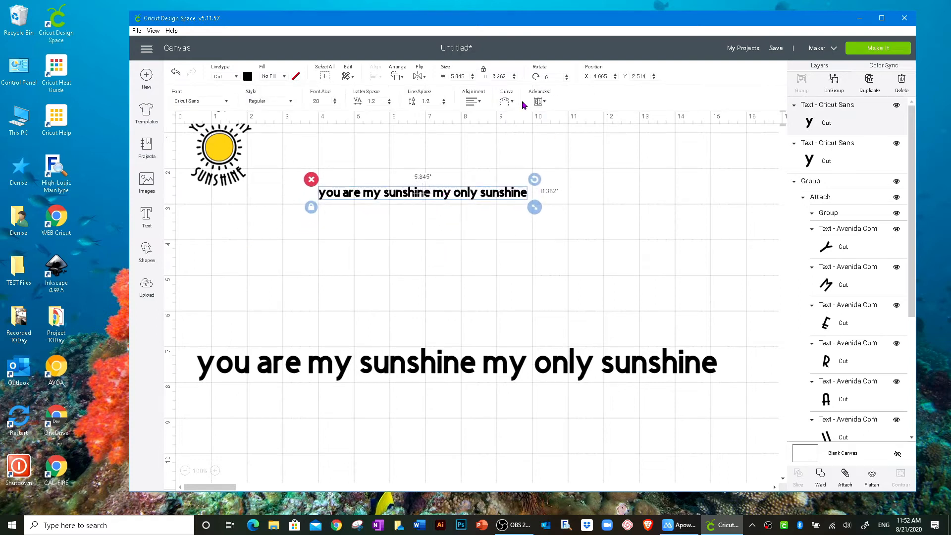
left_click(511, 103)
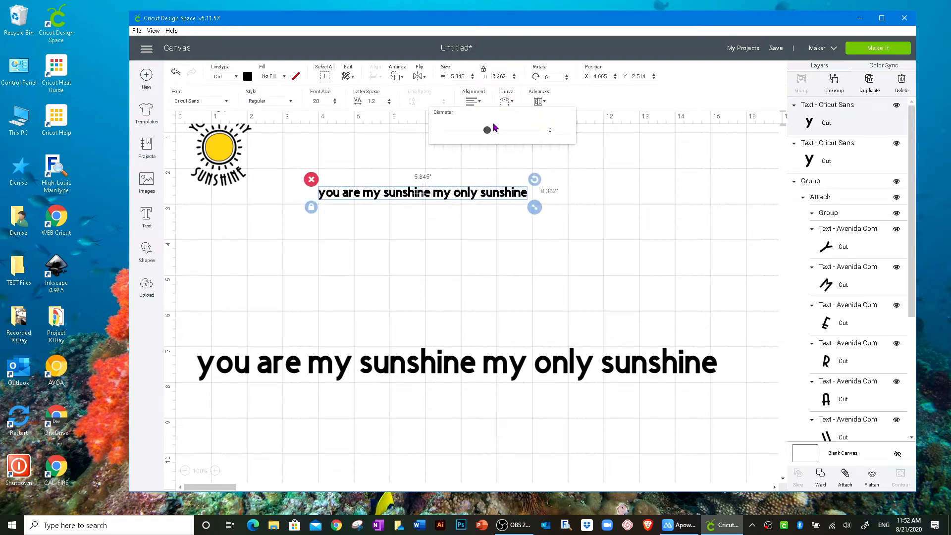
left_click_drag(487, 132, 538, 133)
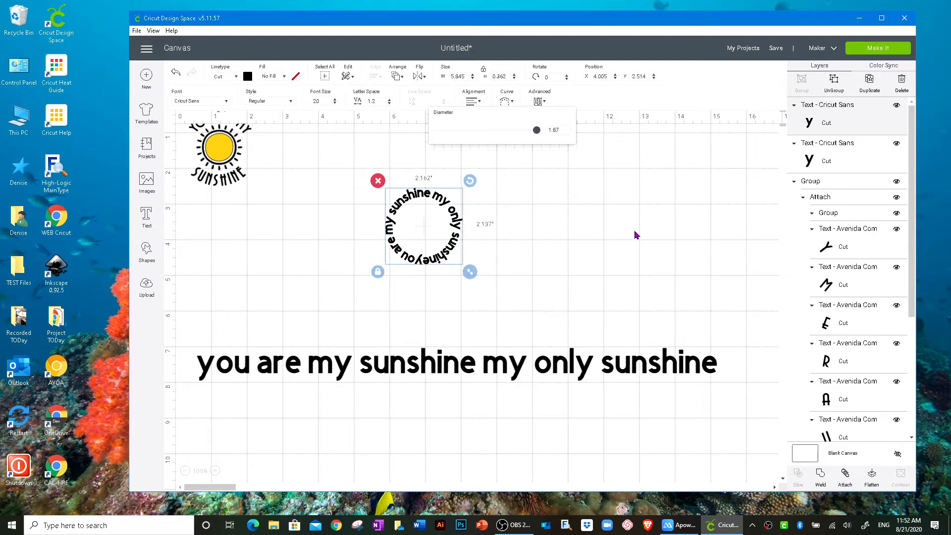
left_click(634, 230)
left_click(450, 251)
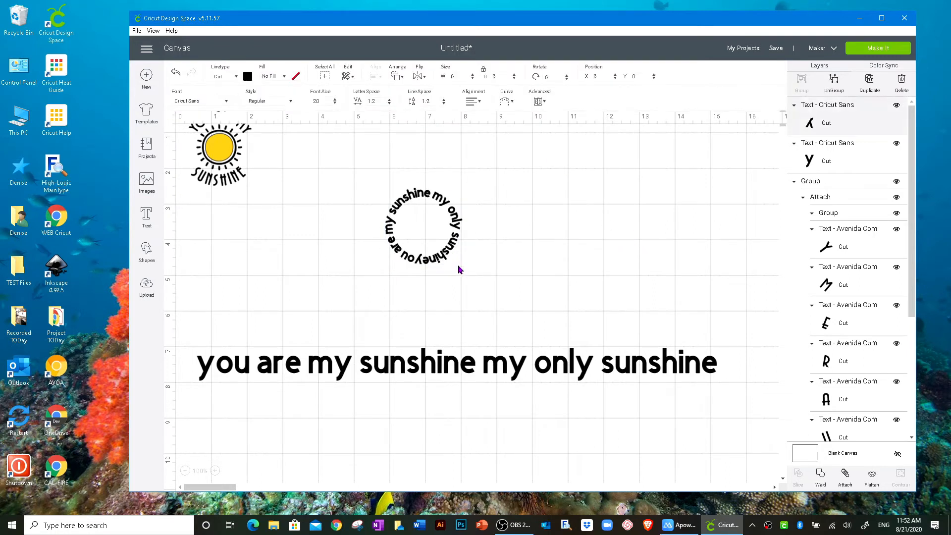
Curve the size 50 sentence into a full circle of about 5.392 by 5.344 inches
left_click(461, 363)
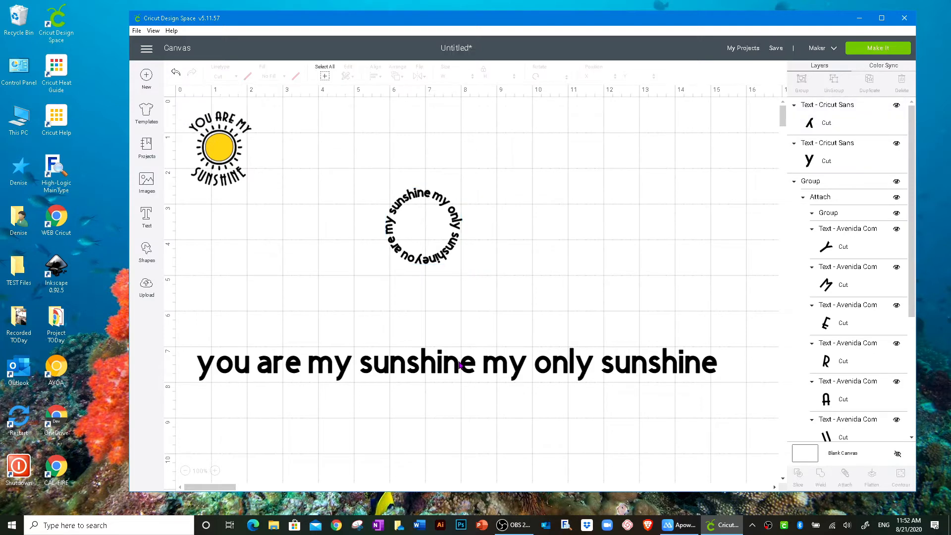
left_click(466, 365)
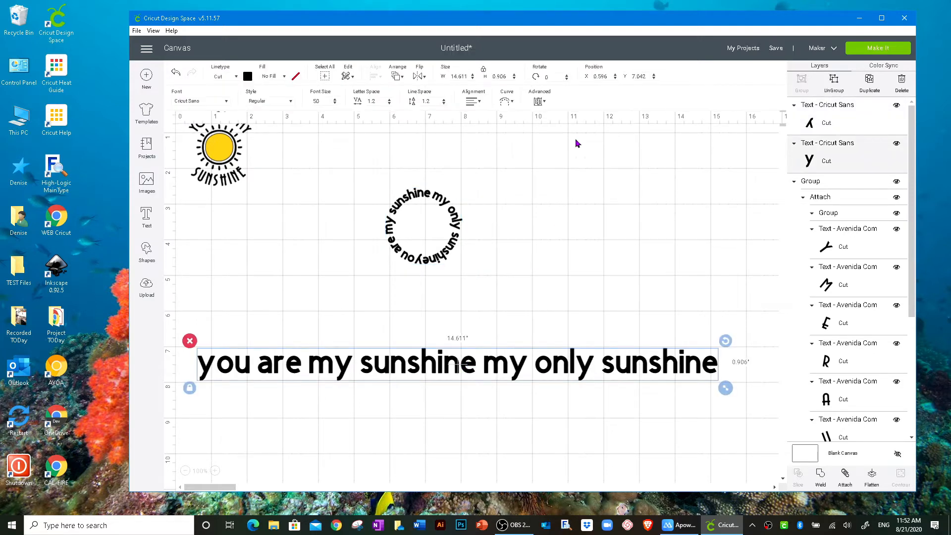
left_click(506, 101)
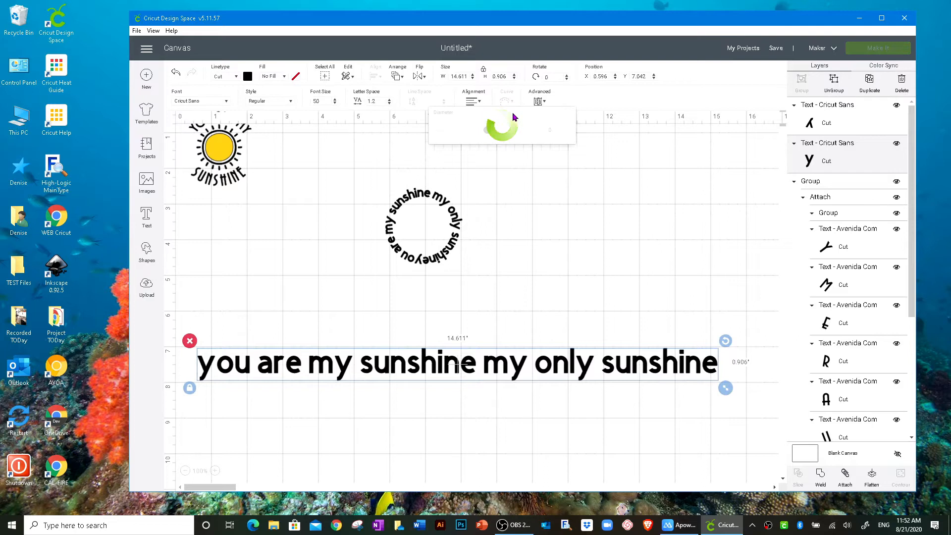
left_click_drag(490, 134, 551, 149)
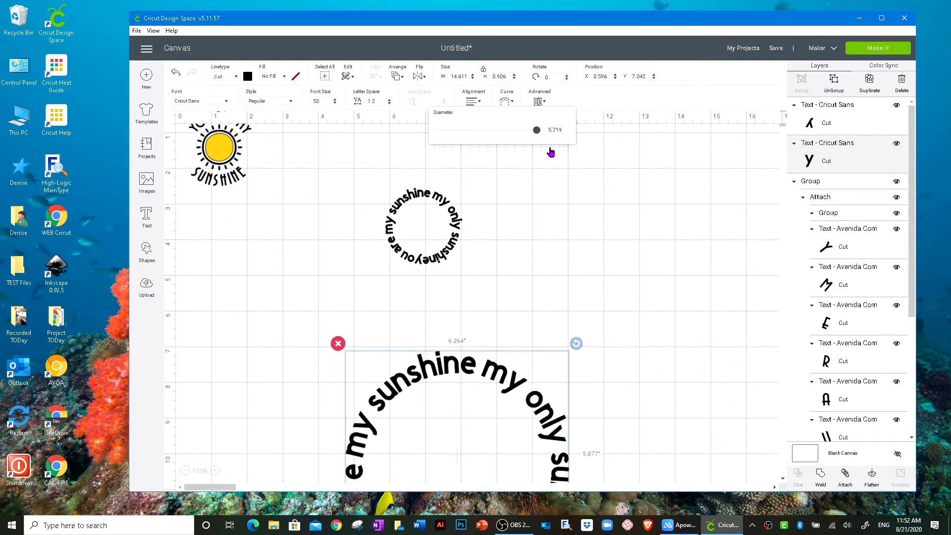
left_click(628, 232)
Place the small circular text at about X 2.073, Y 5.217 and the large one at X 6.531, Y 3.161, enlarged to about 5.531 inches wide
left_click_drag(441, 255, 302, 357)
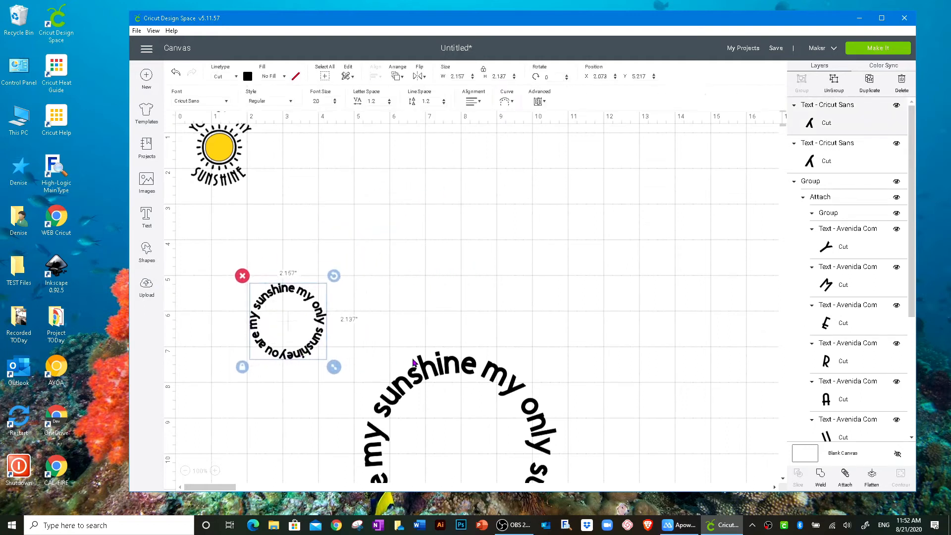
left_click(444, 347)
left_click_drag(445, 351, 495, 215)
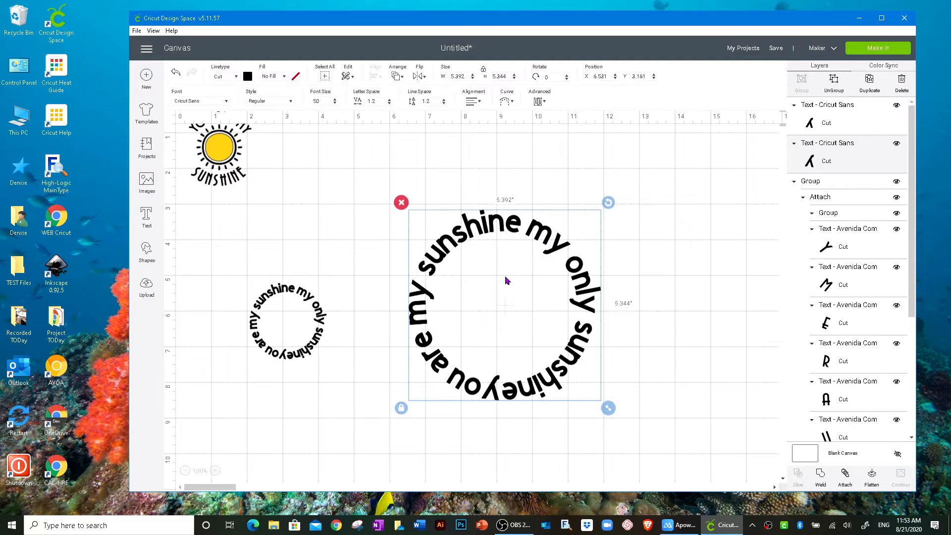
mouse_move(608, 407)
left_mouse_down()
mouse_move(484, 282)
mouse_move(613, 412)
left_mouse_up()
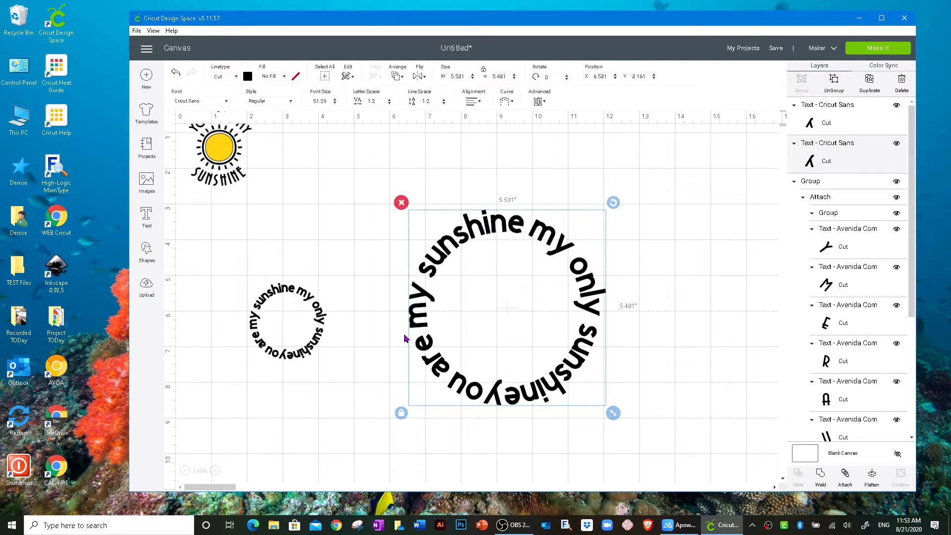
Delete both the large and the small circular sentences from the canvas
left_click(402, 203)
left_click(320, 317)
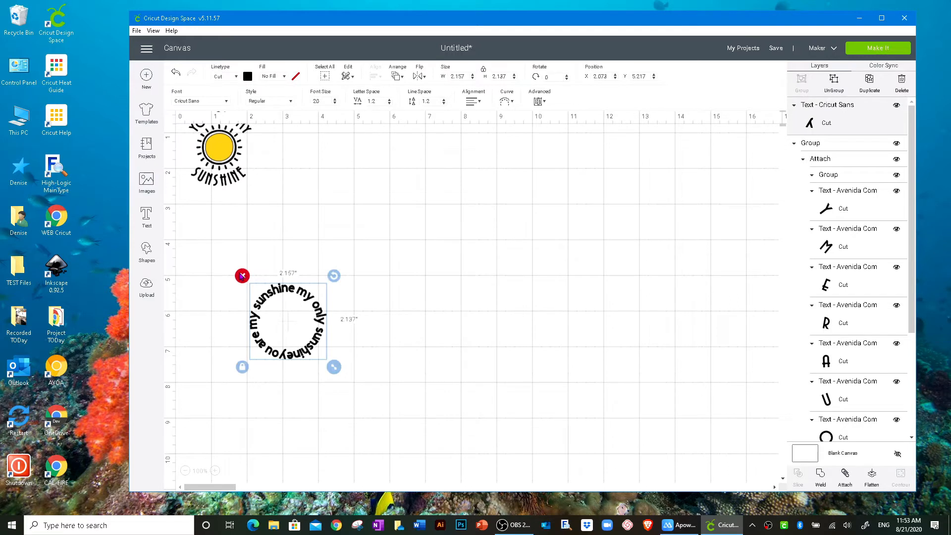
left_click(243, 275)
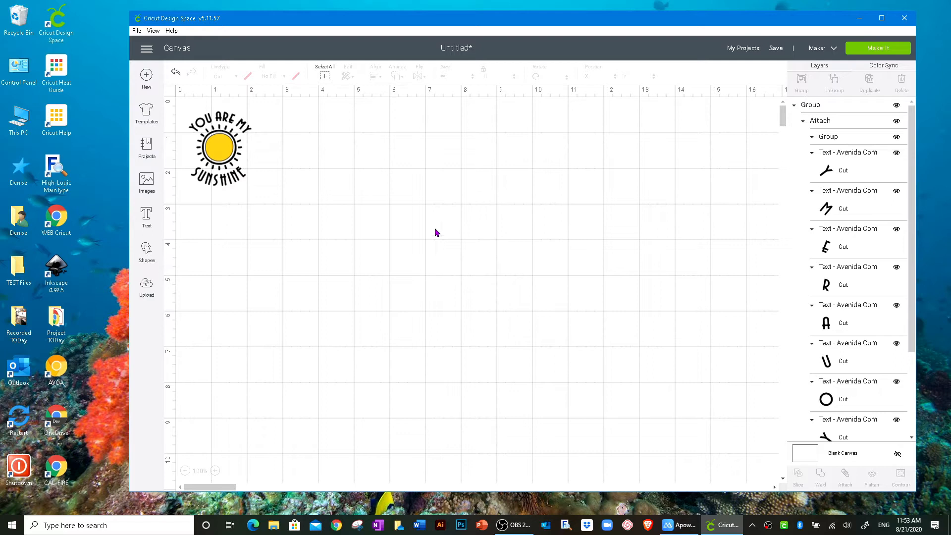
Add a new text box and set its font to the Cricut font Dom Casual Std Regular
left_click(146, 216)
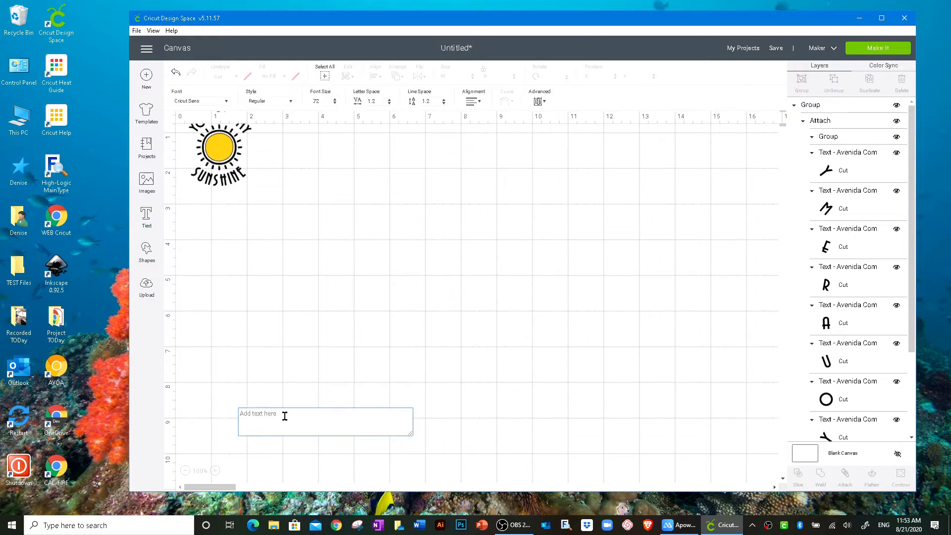
left_click(228, 102)
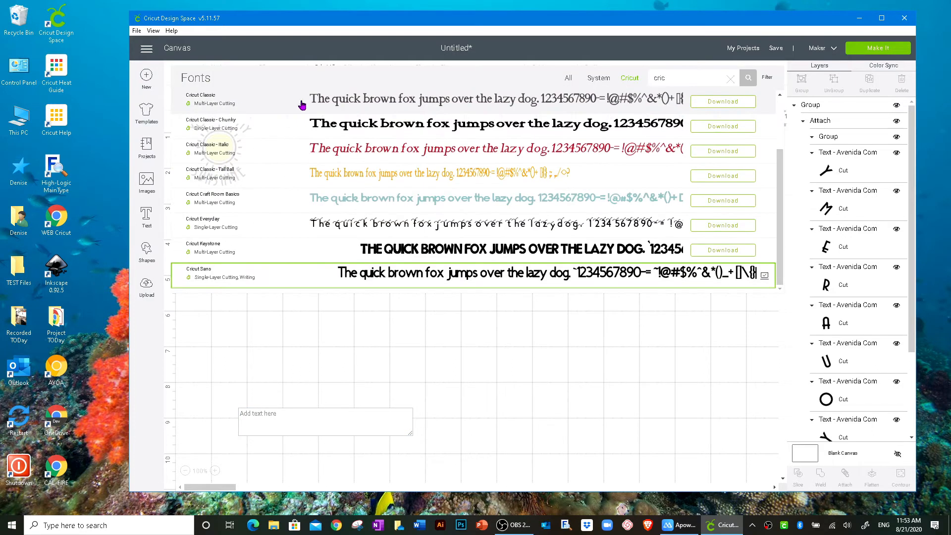
left_click(631, 81)
key("ctrl+a")
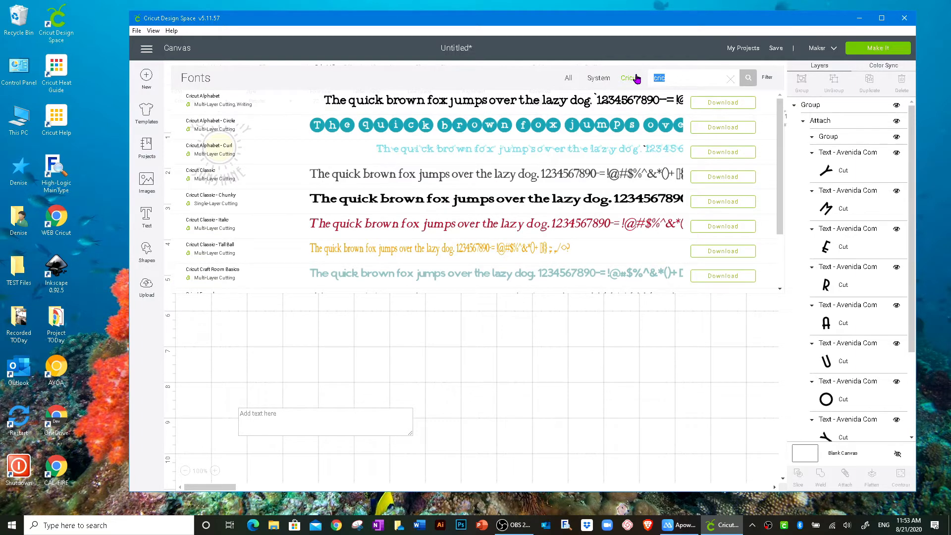
type("dom")
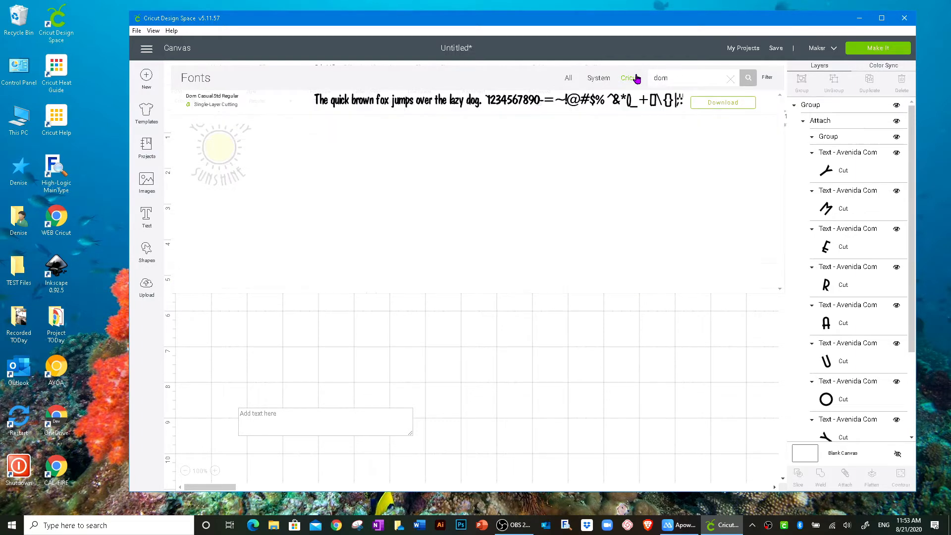
left_click(478, 106)
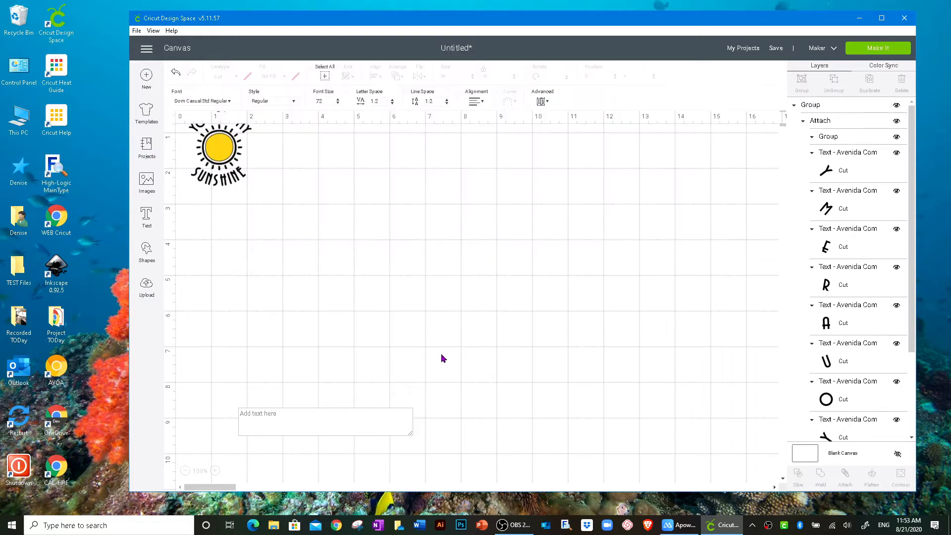
Enter the two-line text "faith plants the seed" / "love makes it grow" in the new text box
left_click(285, 420)
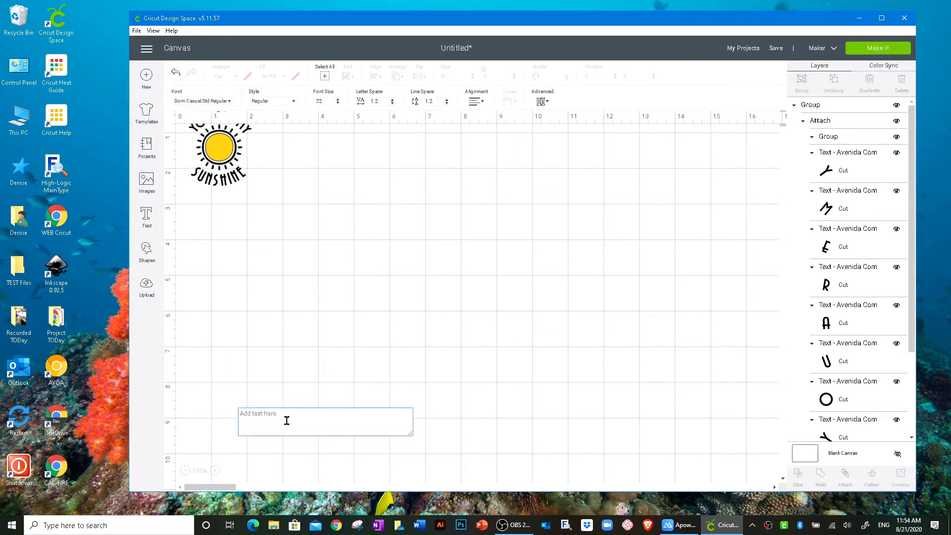
type("faith")
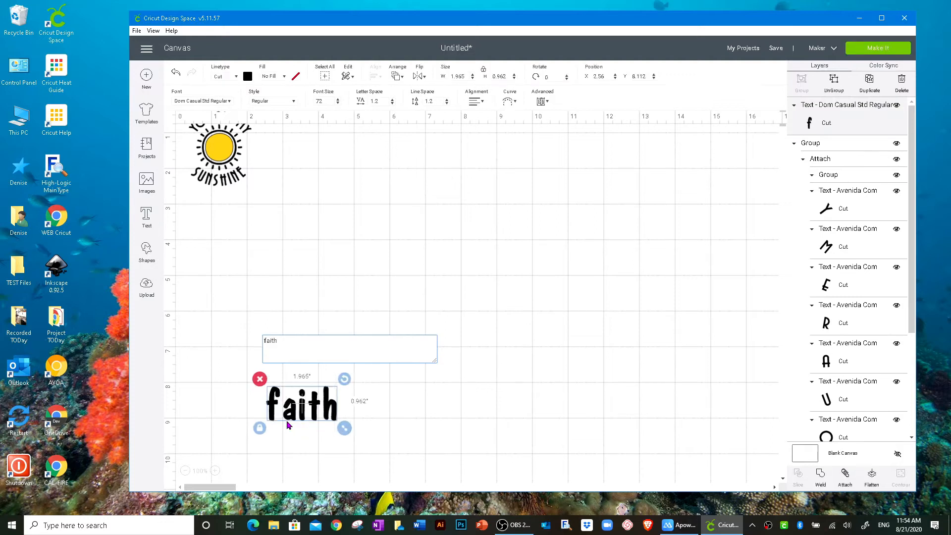
type(" plants the seed")
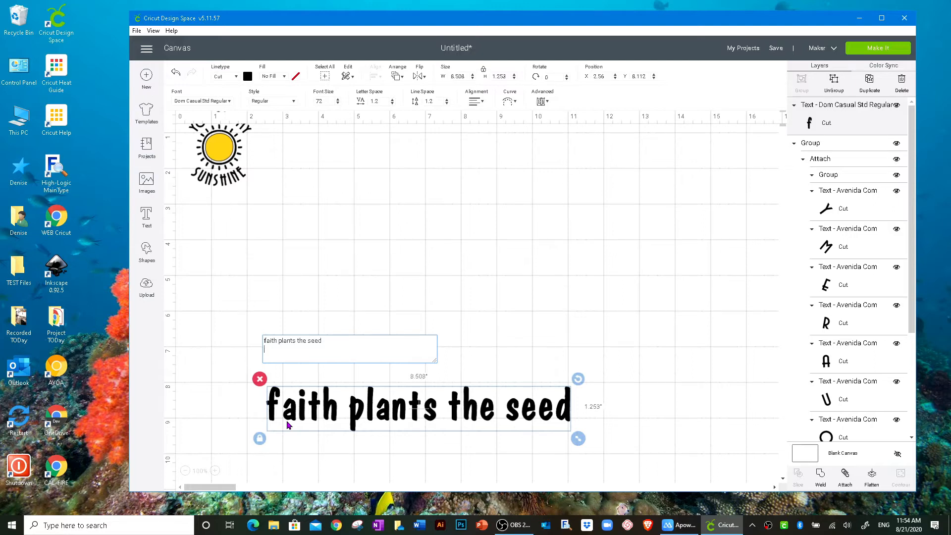
type("lov")
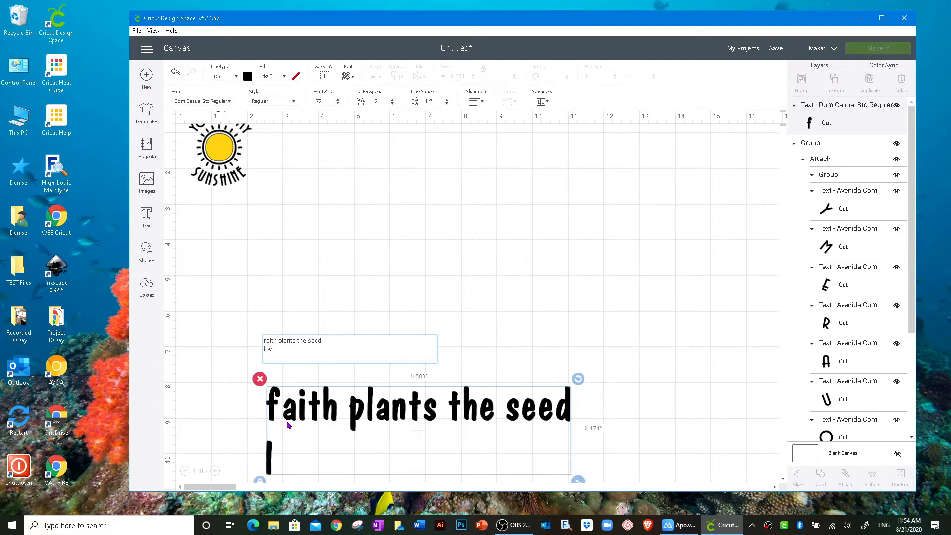
type("e makes it go")
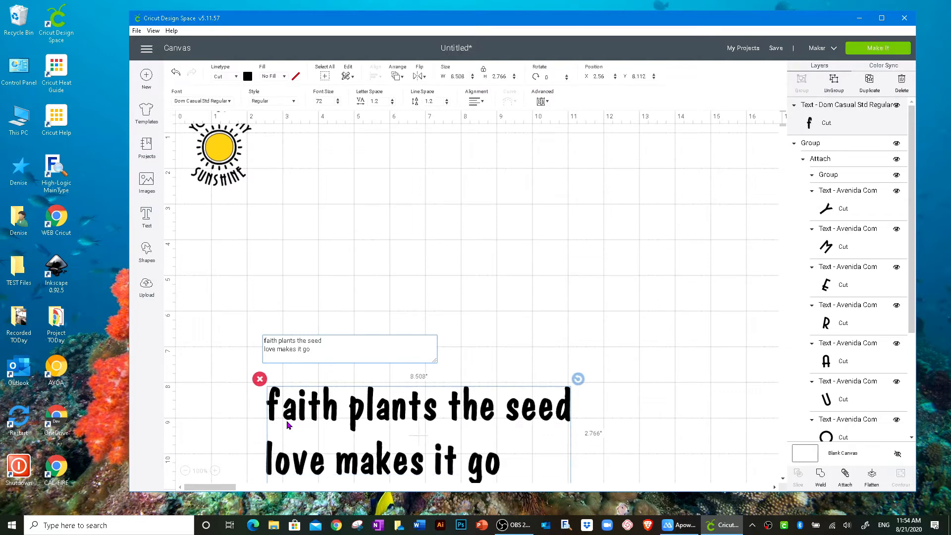
key("BackSpace")
type("row")
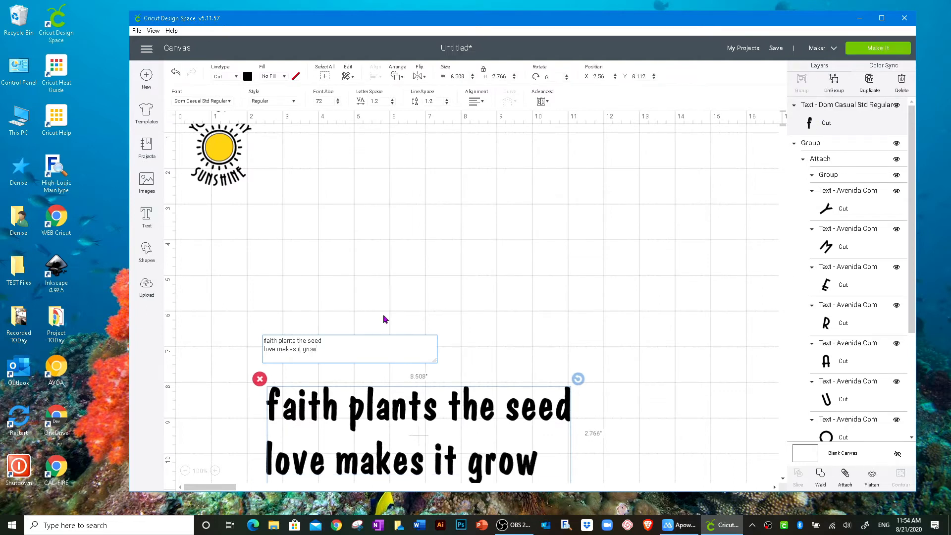
Move the two-line text to about X 4.31, Y 2.28 and center-align its lines
left_click(612, 333)
left_click(485, 398)
left_click_drag(486, 398, 538, 194)
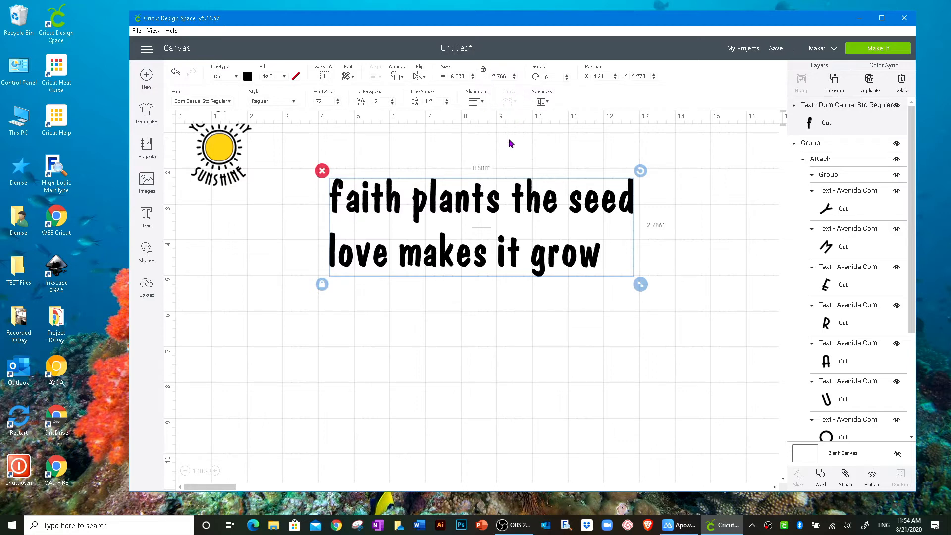
left_click(479, 103)
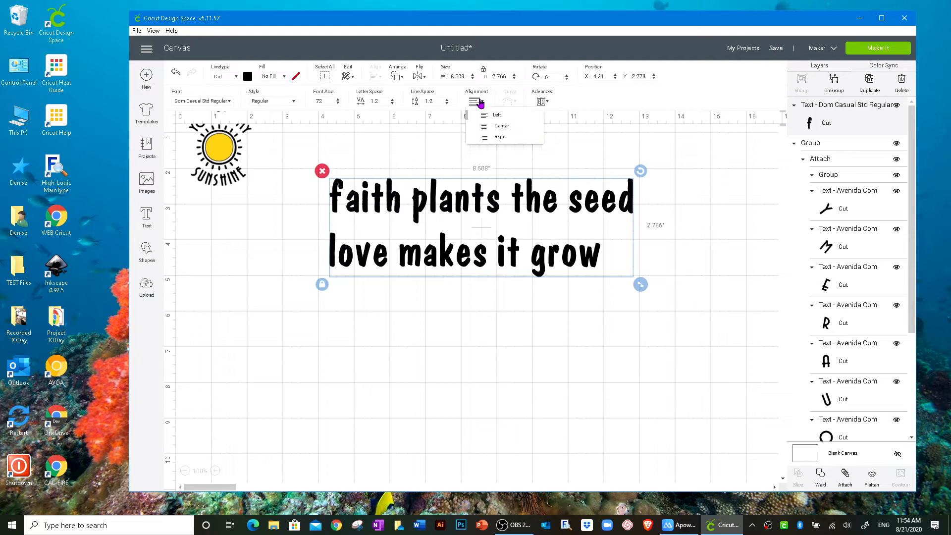
left_click(497, 127)
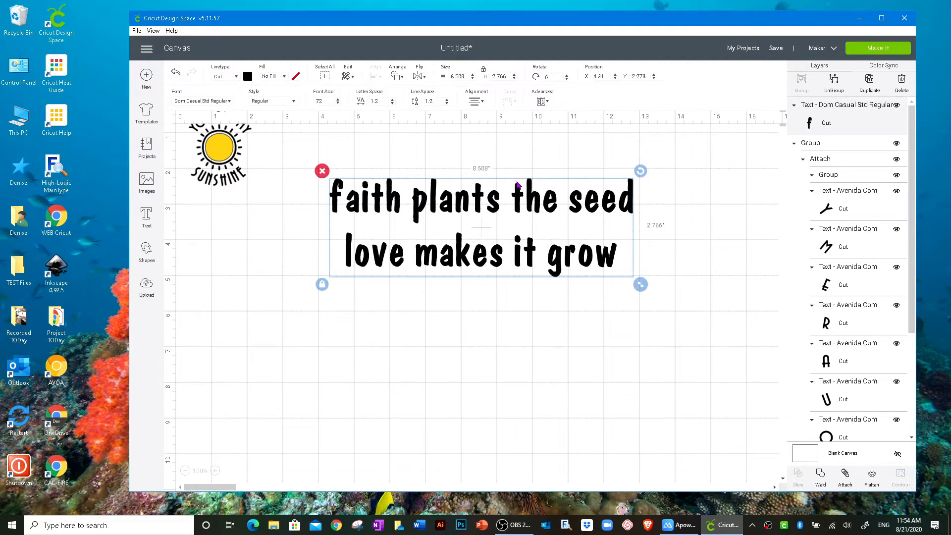
Ungroup the text to lines and move "love makes it grow" down to about X 4.52, Y 7.083
left_click(548, 104)
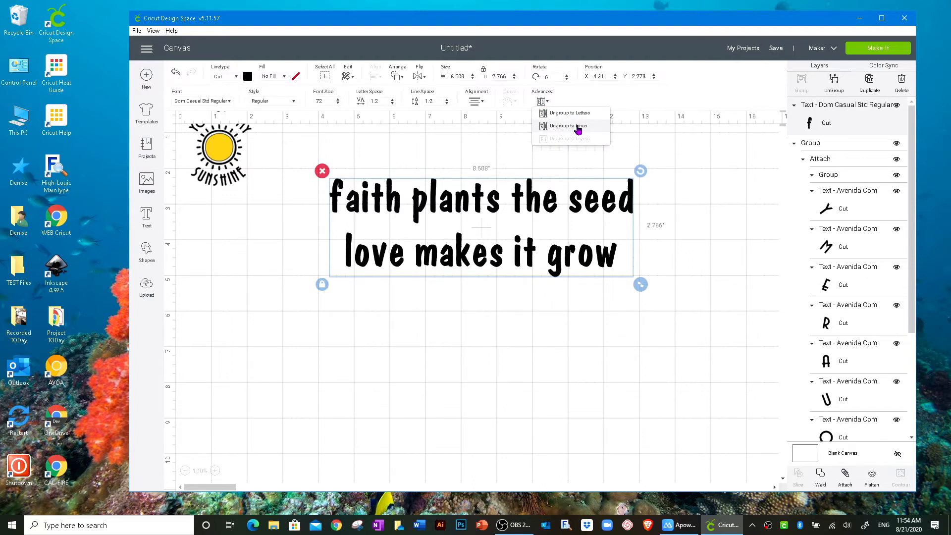
left_click(553, 127)
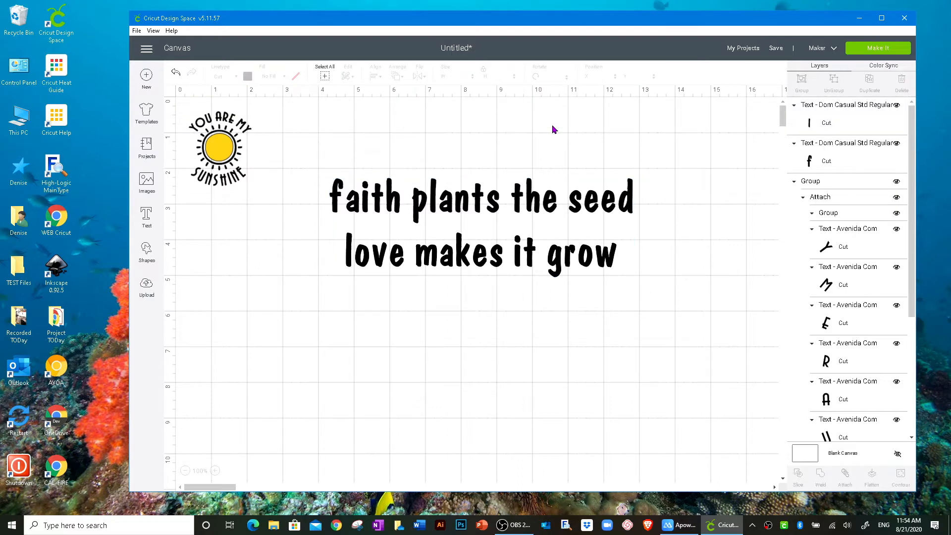
left_click(540, 203)
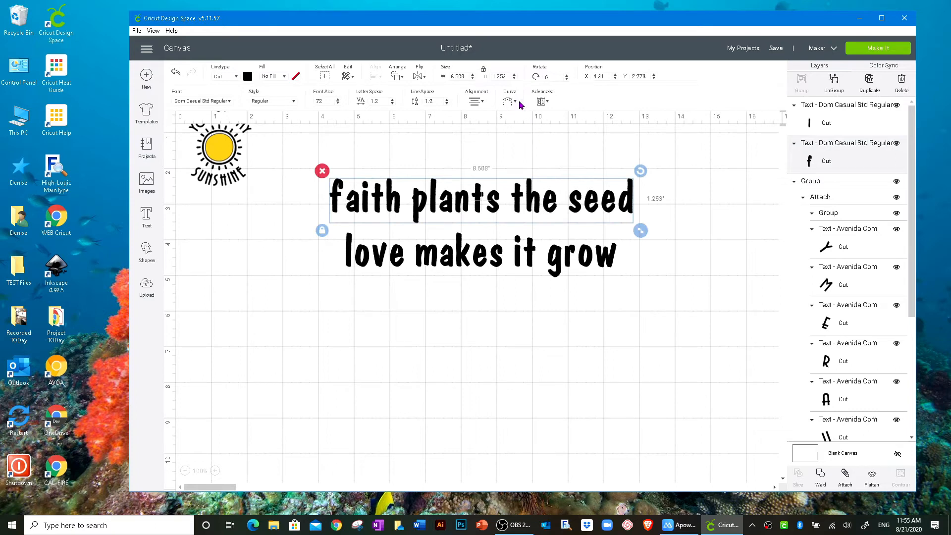
left_click(529, 256)
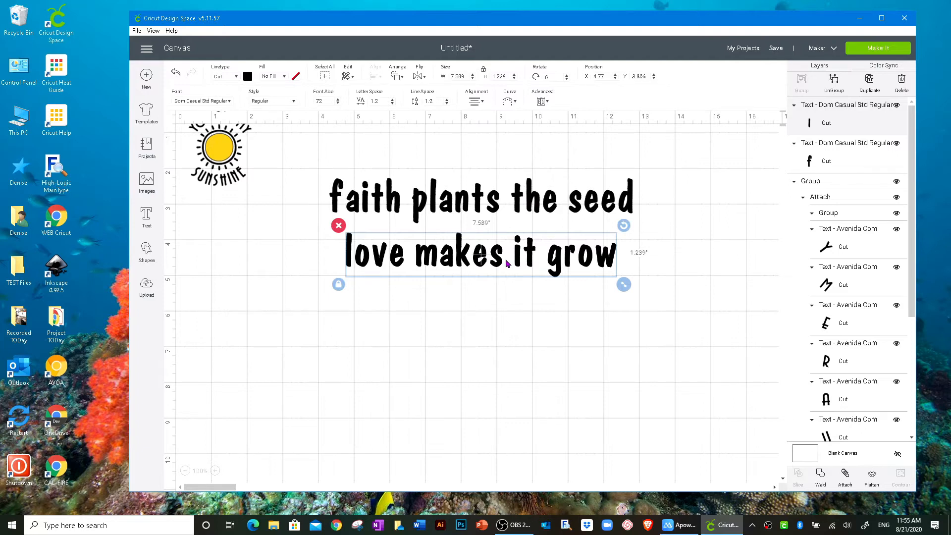
left_click_drag(501, 264, 492, 380)
Curve the line "faith plants the seed" into an upward arch with diameter 6.17
left_click(491, 212)
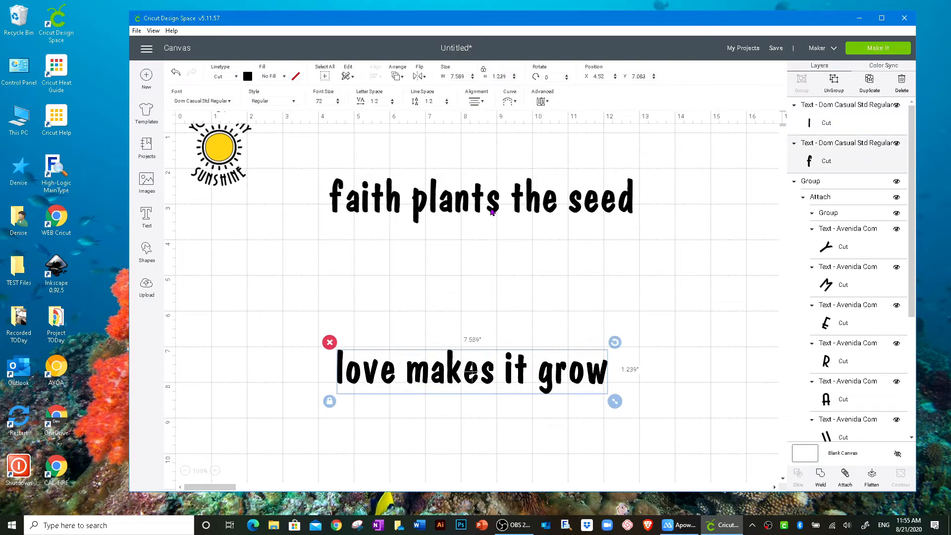
left_click(514, 103)
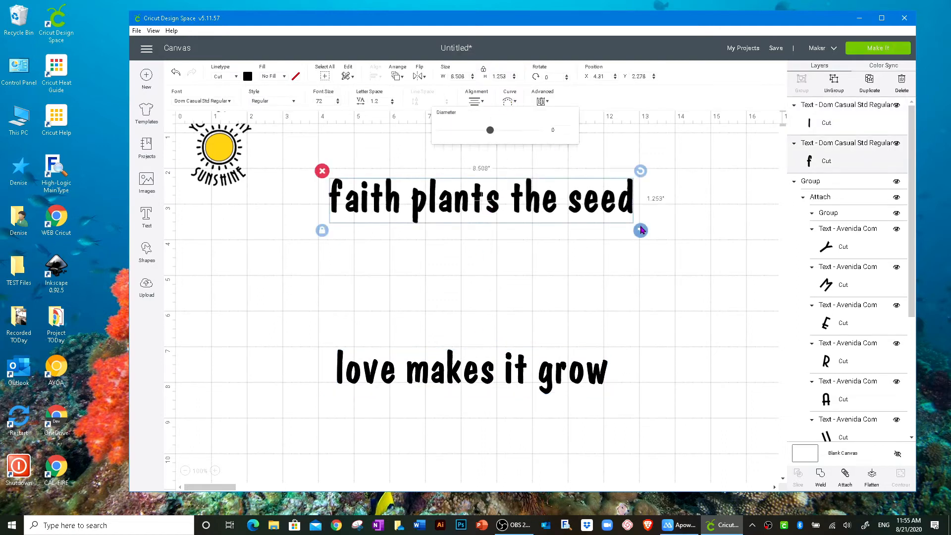
left_click_drag(490, 134, 528, 166)
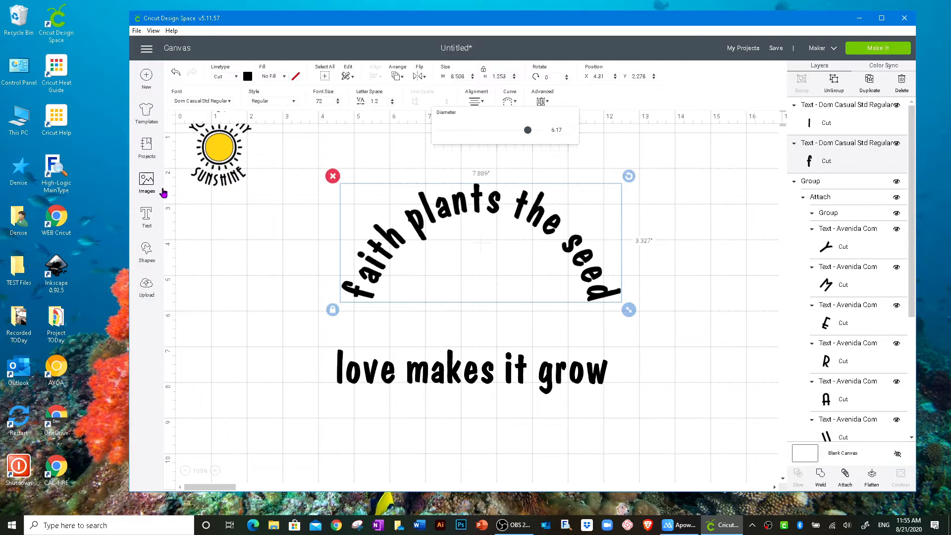
Search the image library for "sunflower" and insert the free black sunflower with the solid center
left_click(146, 182)
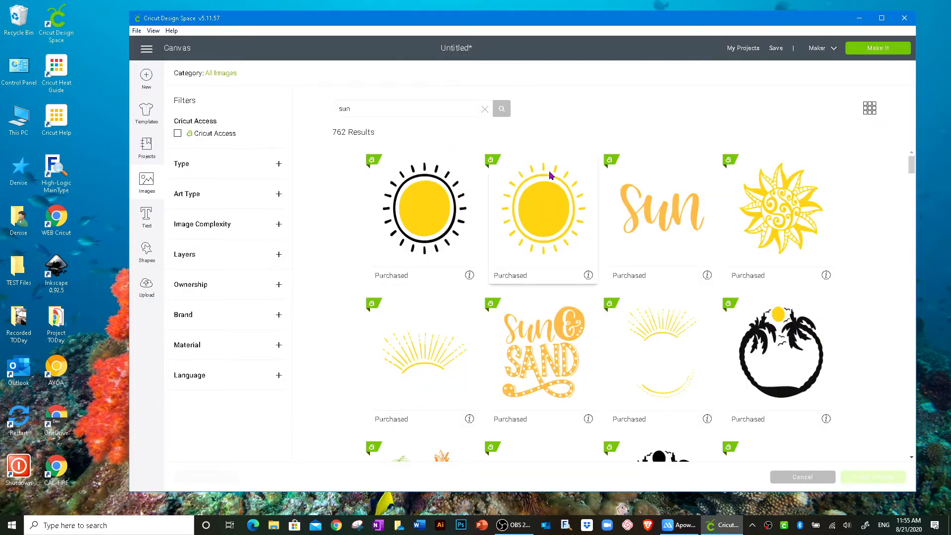
left_click(368, 106)
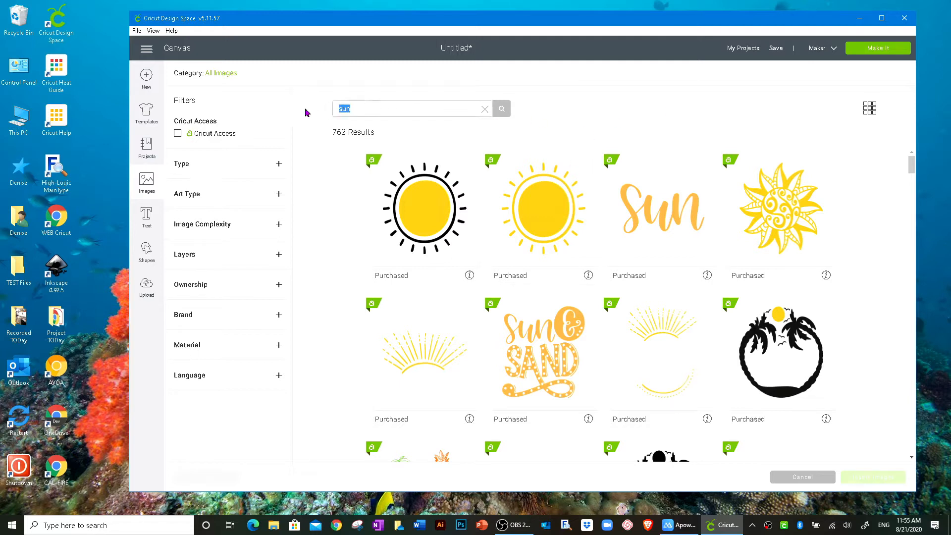
type("sunflower")
key("Return")
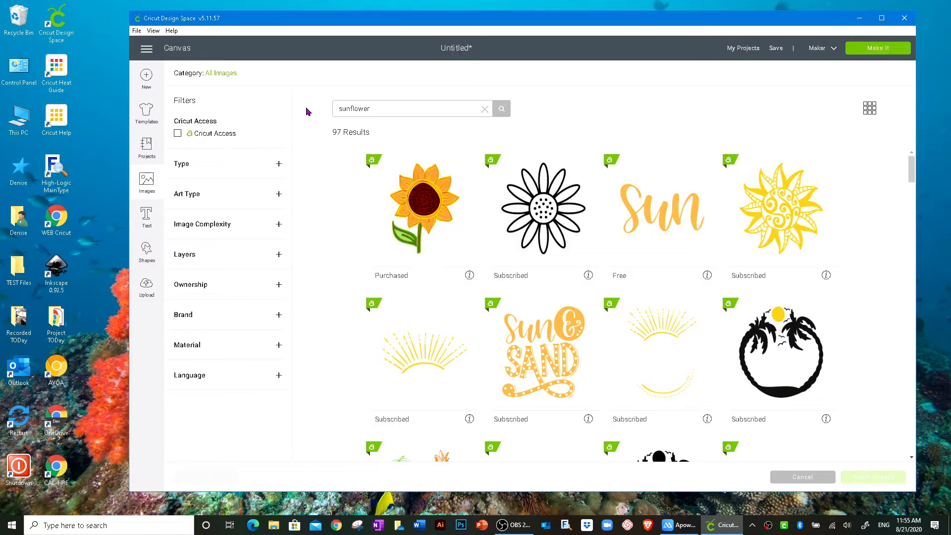
left_click(686, 206)
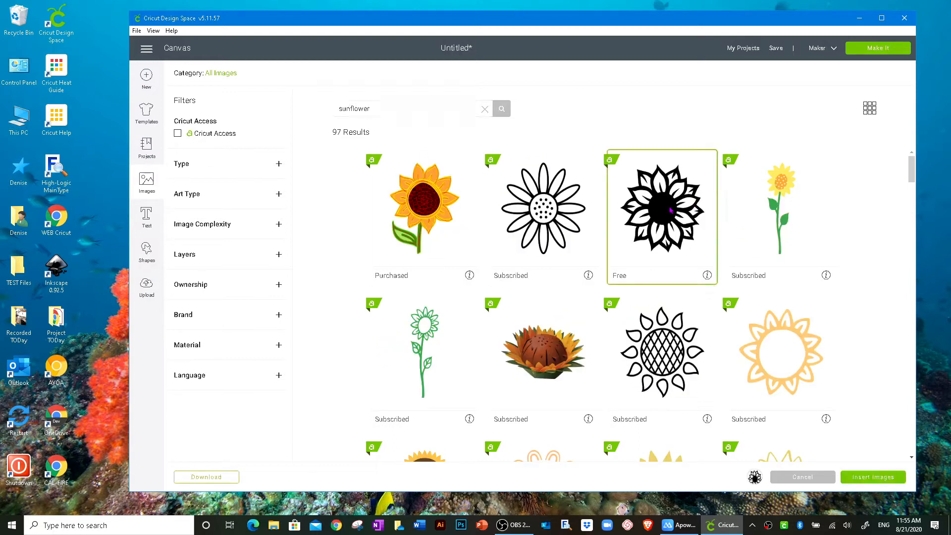
left_click(863, 478)
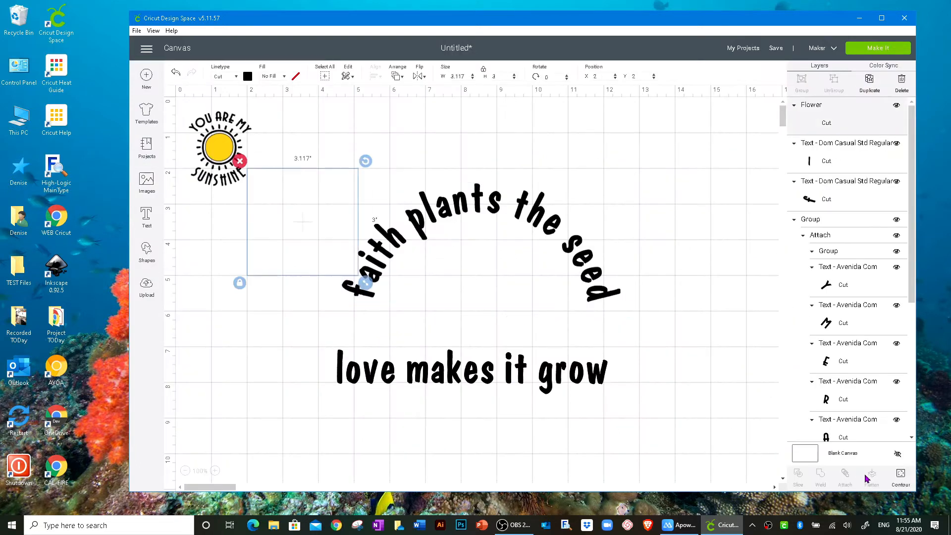
Move the sunflower beneath the curved text, enlarge it, and center it under the arch
left_click_drag(308, 218, 486, 297)
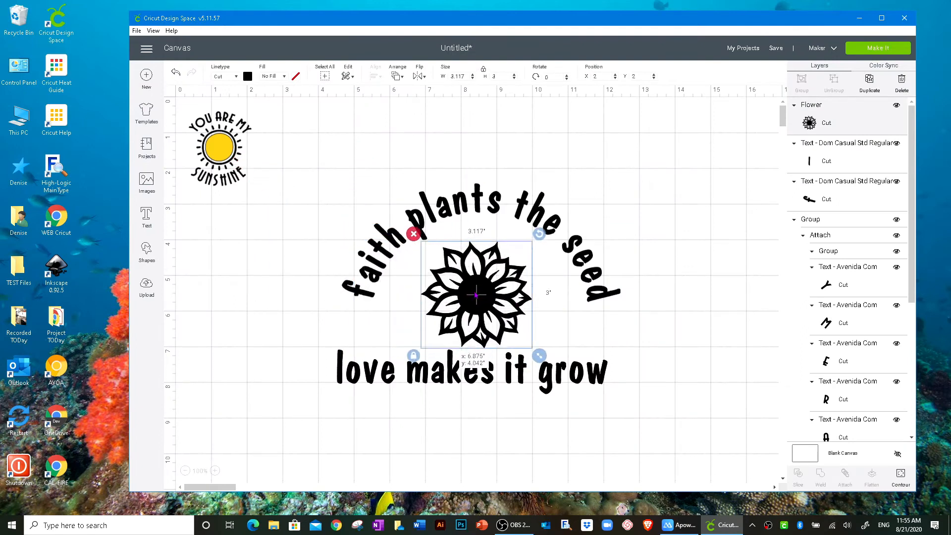
left_click_drag(540, 353, 593, 388)
left_click_drag(508, 327, 489, 318)
Move "love makes it grow" below the sunflower, to about X 4.743, Y 8.722
left_click(680, 289)
left_click(545, 377)
left_click_drag(592, 379, 601, 437)
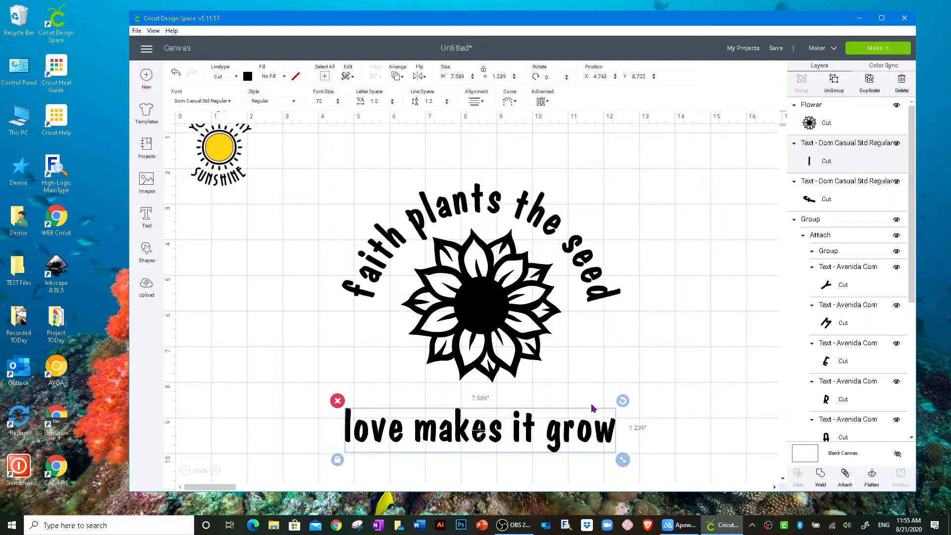
Nudge the curved "faith plants the seed" to about X 4.616, Y 2.315 and adjust its curve diameter to 5.965
left_click(590, 279)
left_click_drag(591, 279, 588, 273)
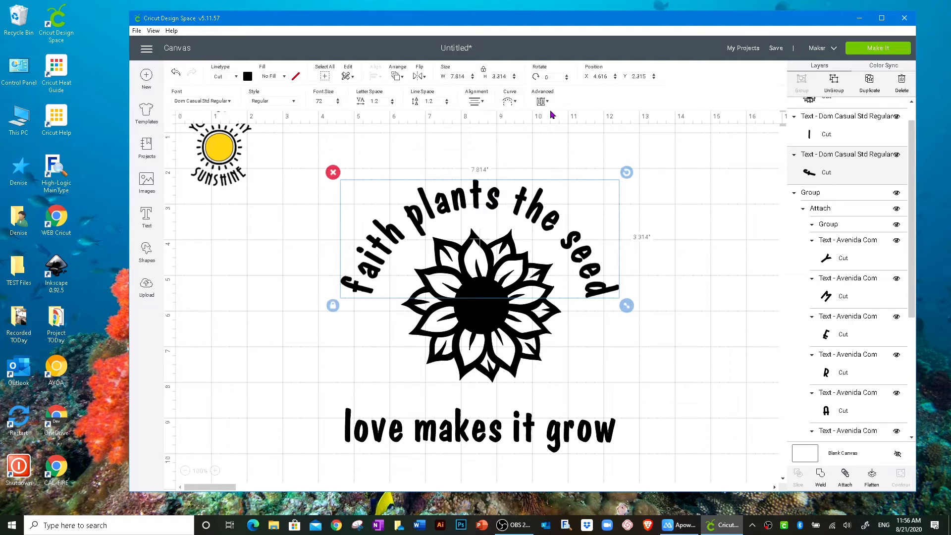
left_click(515, 103)
left_click_drag(548, 141, 531, 135)
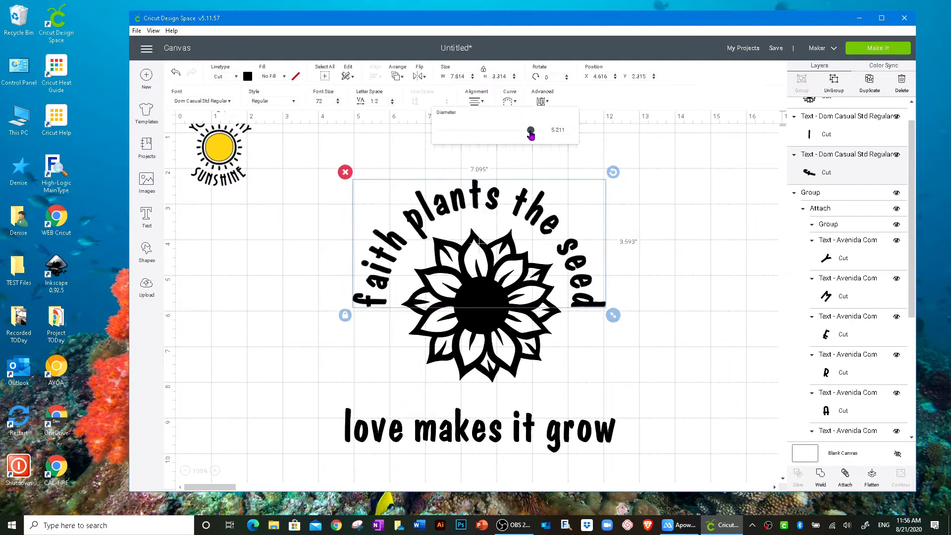
left_click_drag(529, 135, 528, 131)
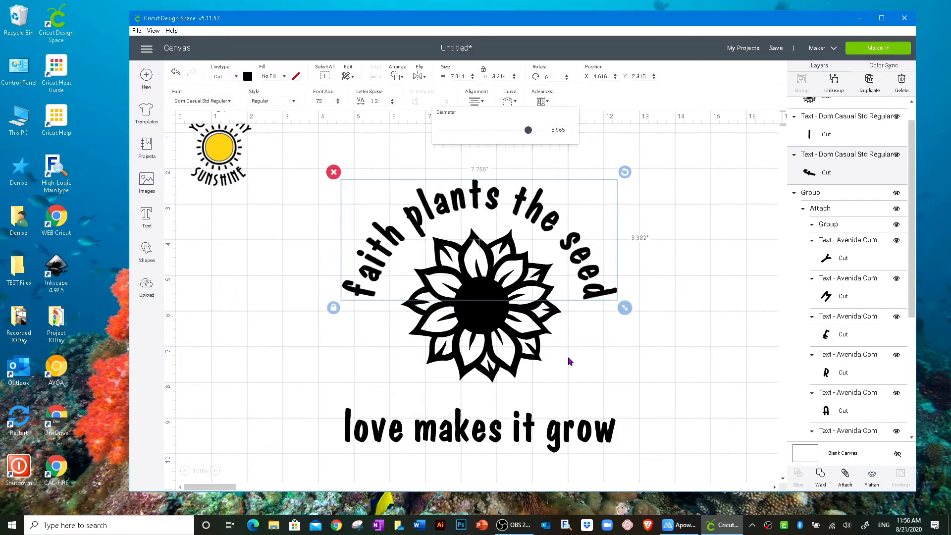
Move "love makes it grow" slightly closer to the sunflower, to about X 4.756, Y 8.431
left_click(510, 432)
left_click_drag(499, 437, 499, 425)
left_click(693, 280)
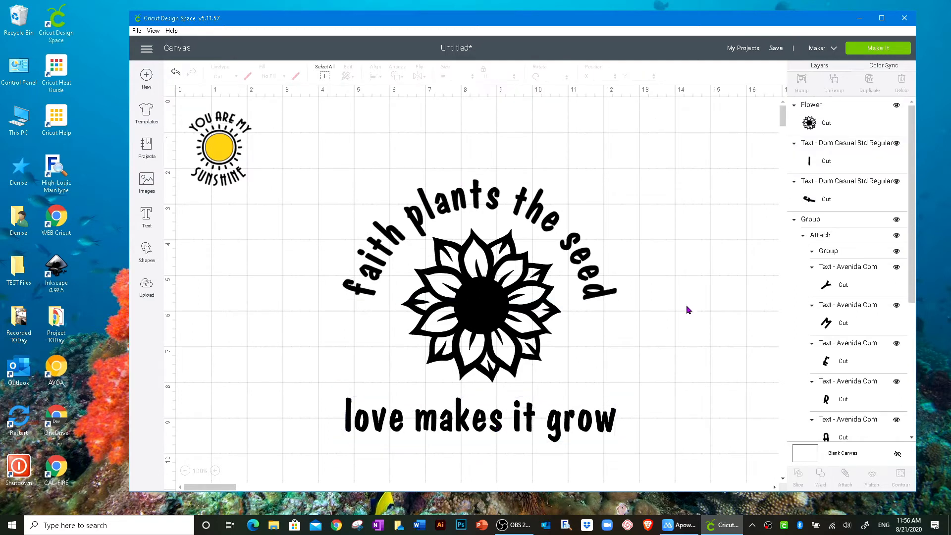
scroll(673, 321, "down", 3)
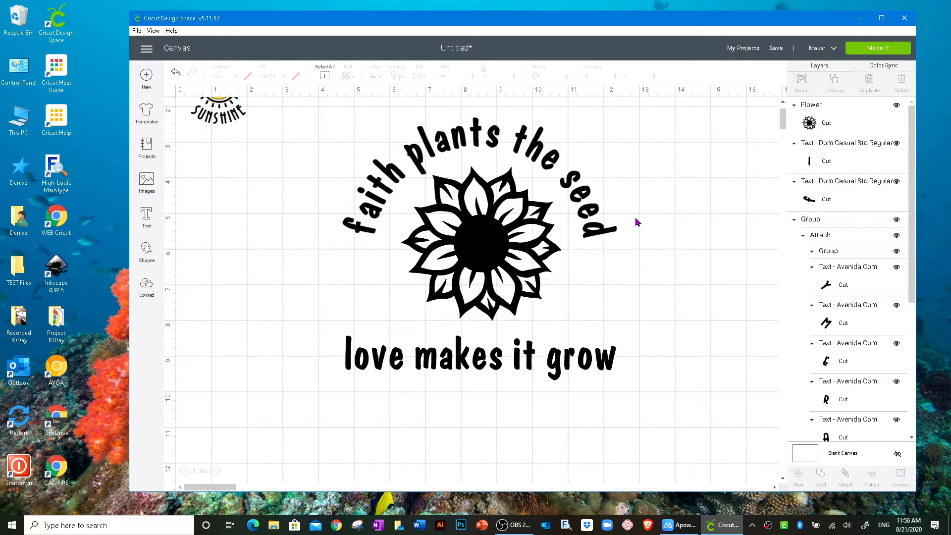
Attach the sunflower, the curved "faith plants the seed" and "love makes it grow" together as one design
left_click(527, 357)
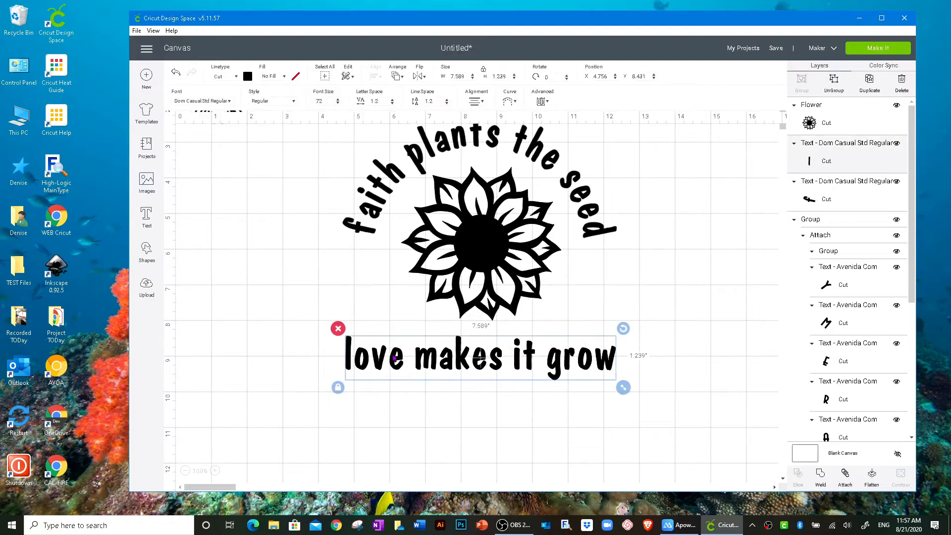
left_click(299, 290)
left_click_drag(319, 126, 649, 394)
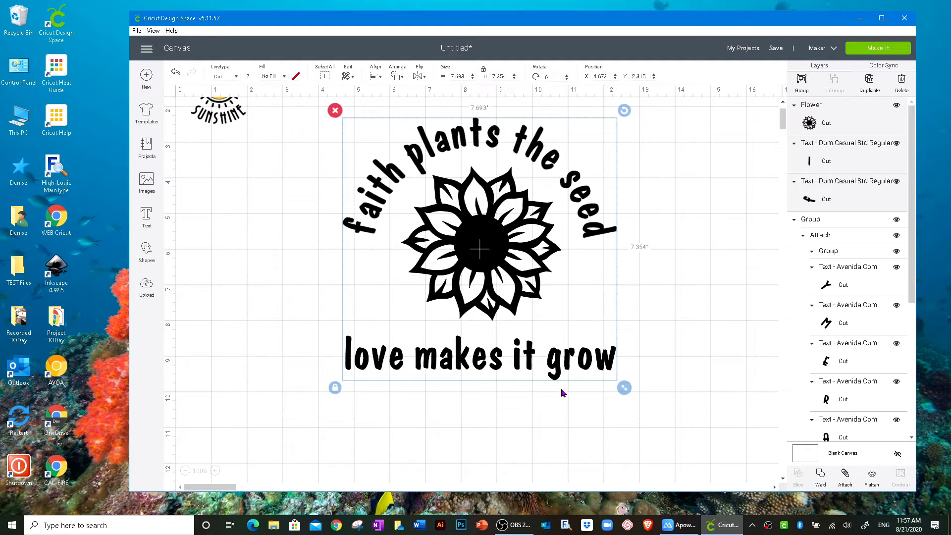
left_click(844, 476)
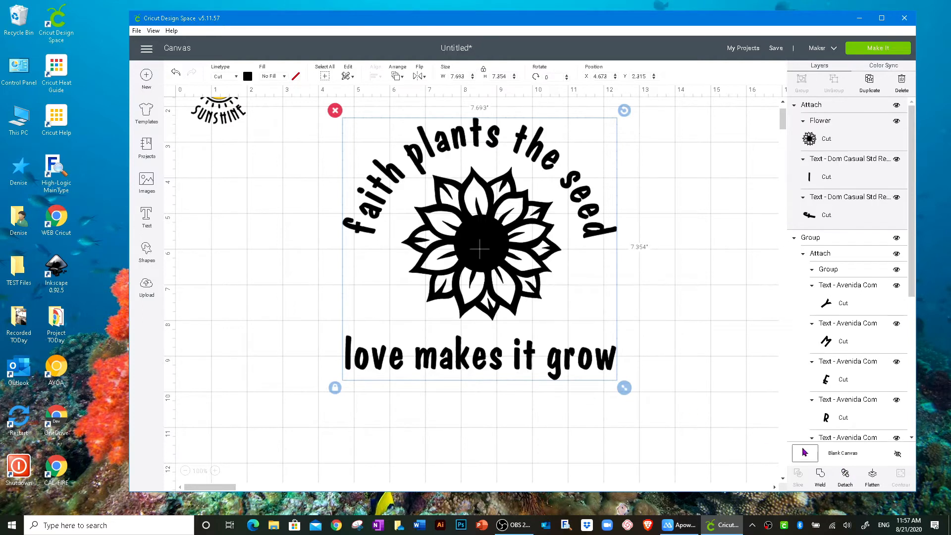
Shrink the attached sunflower design and place it beside the "You are my sunshine" design
left_click_drag(624, 388, 337, 150)
scroll(515, 331, "up", 2)
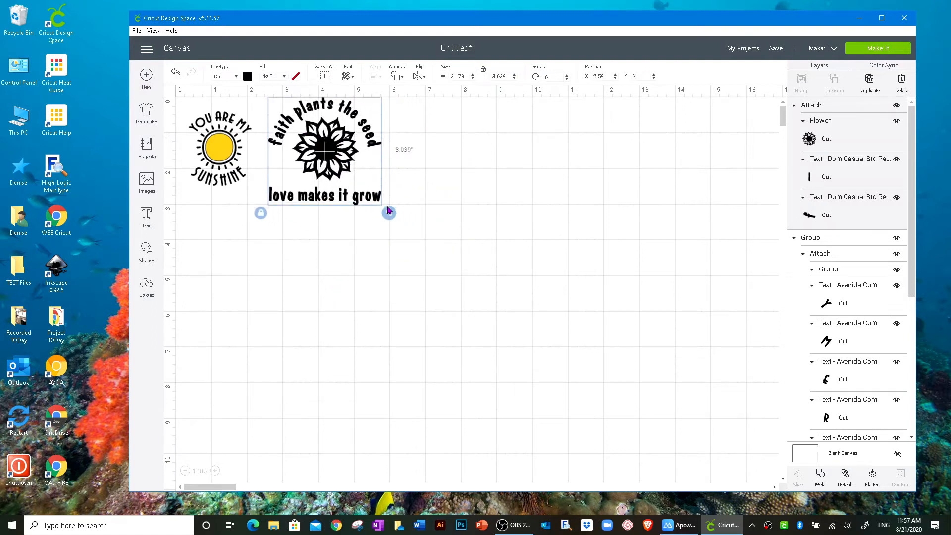
left_click_drag(376, 199, 312, 200)
left_click(481, 304)
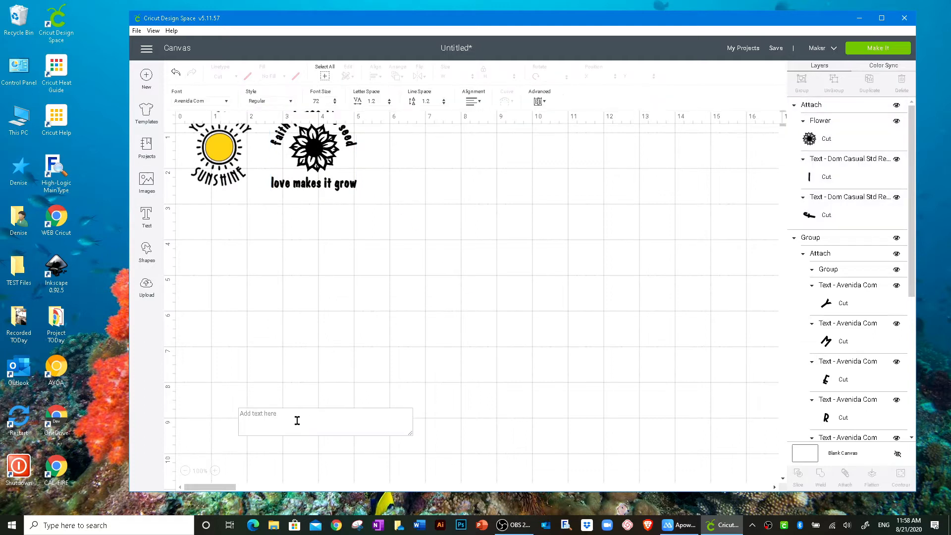
Add a new text line of repeated periods forming a dotted row about 7.96 inches wide
left_click(291, 426)
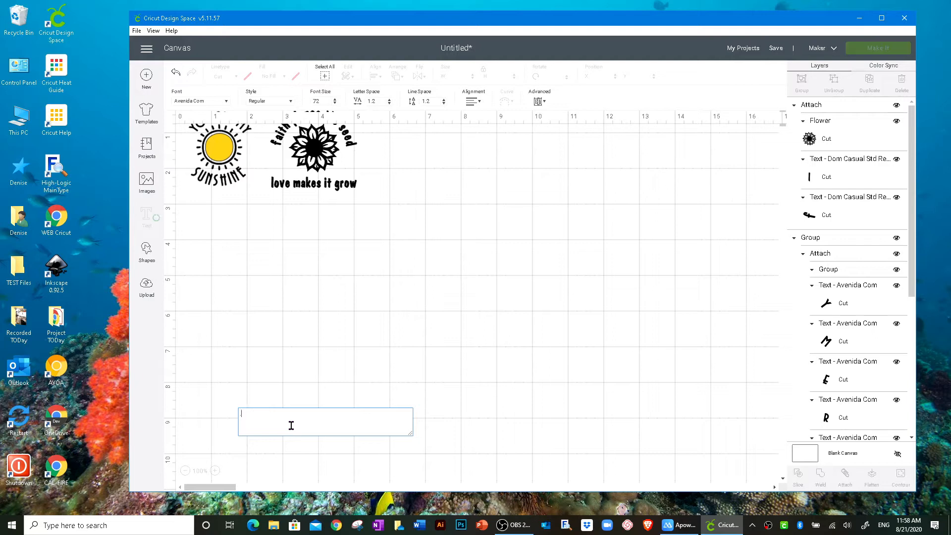
type("...............")
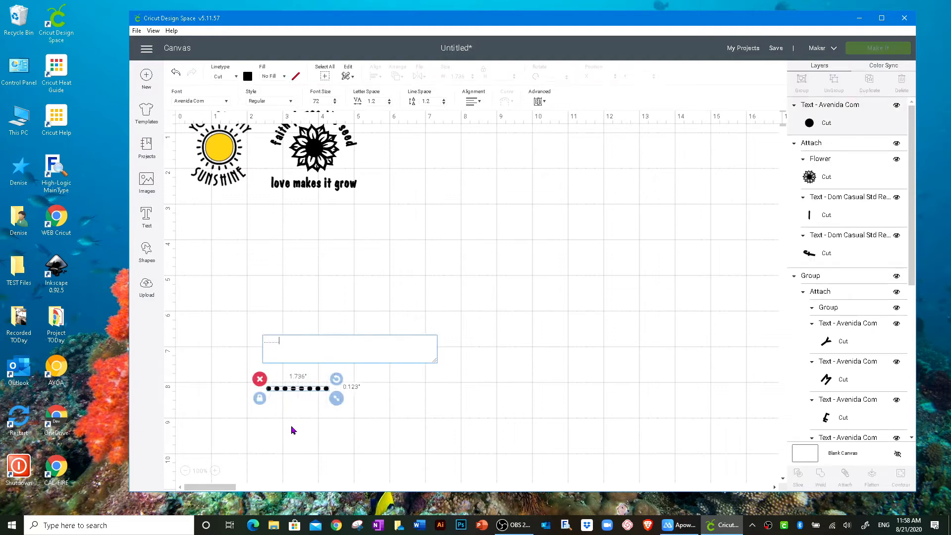
type(".........")
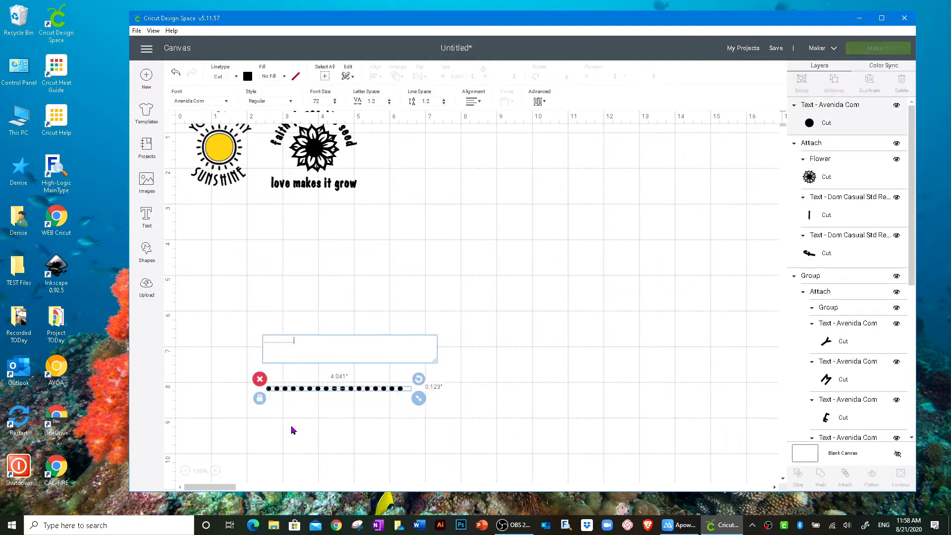
type("....................")
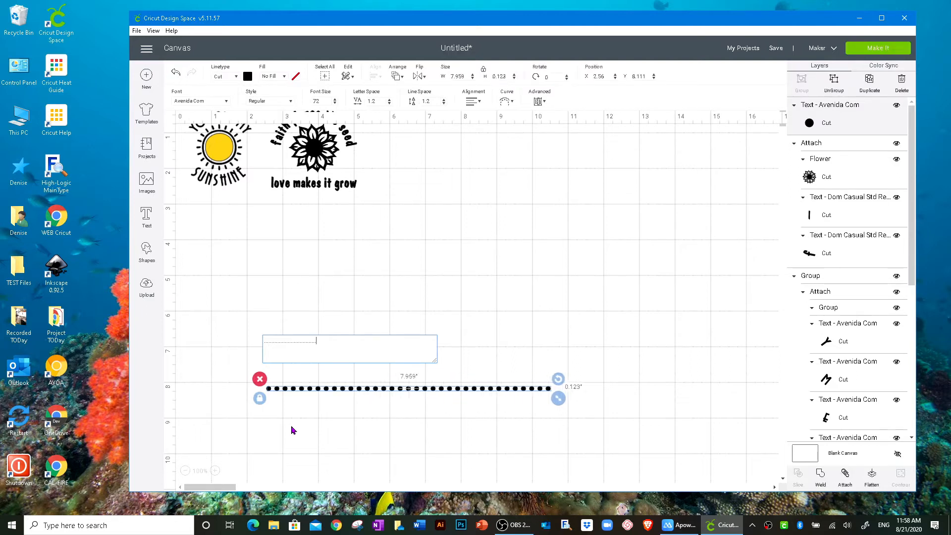
left_click(470, 321)
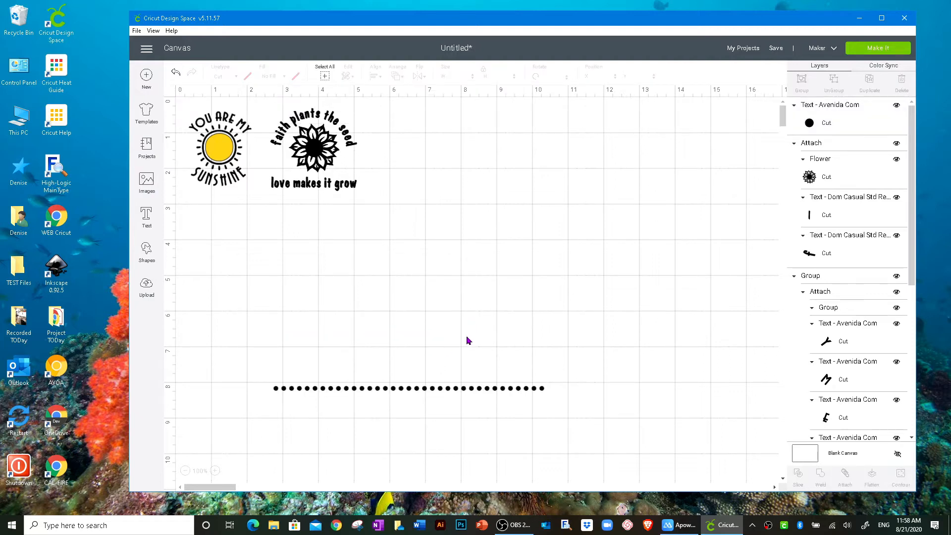
Move the dotted row to about X 2.797, Y 4.944 and curve it into a full circle with a diameter of about 2.57
left_click(438, 393)
double_click(439, 391)
left_click(446, 391)
left_click_drag(469, 391, 478, 276)
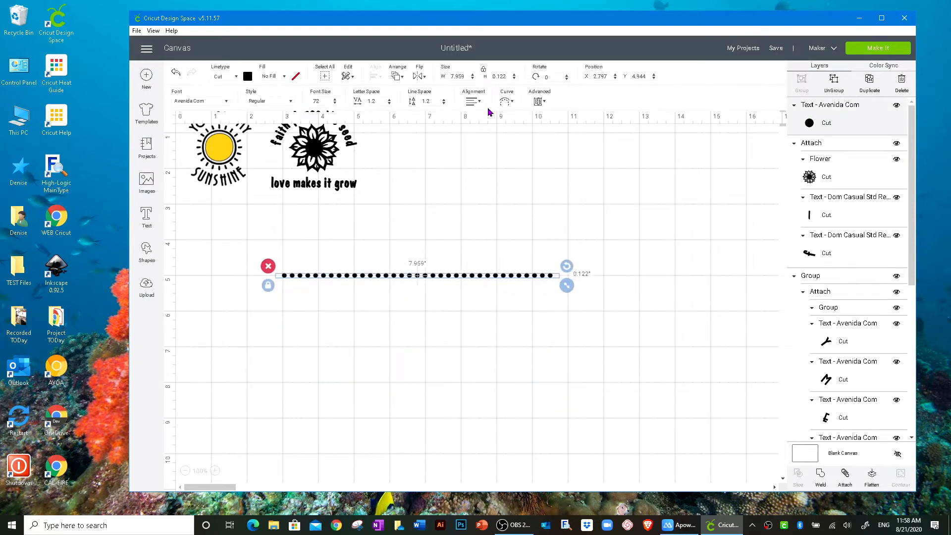
left_click(512, 102)
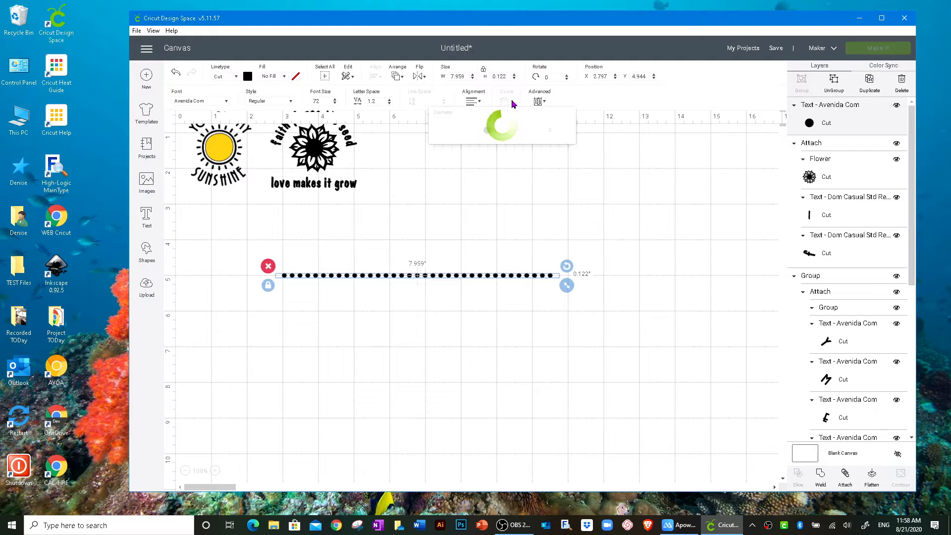
left_click_drag(492, 135, 539, 144)
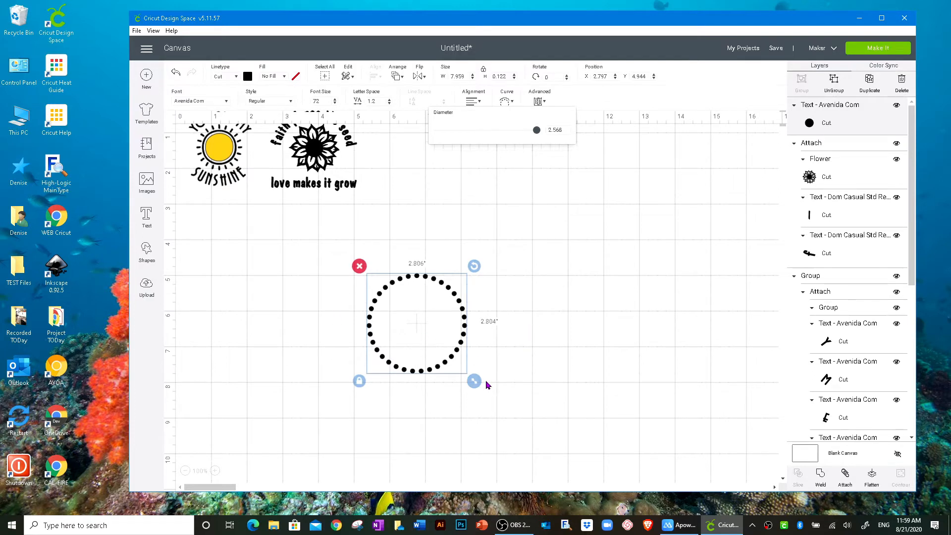
Enlarge the dotted circle to about 6.7 inches wide
left_click_drag(473, 381, 607, 443)
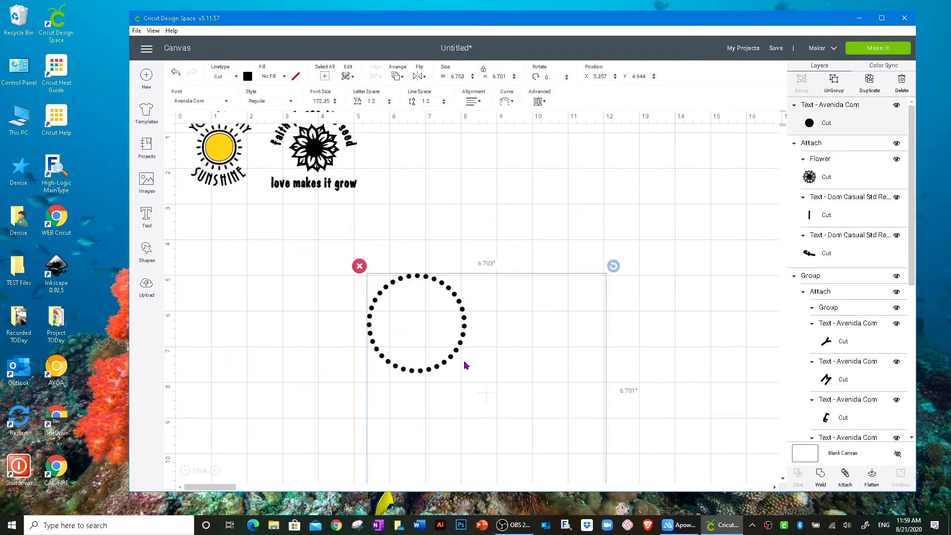
scroll(566, 367, "down", 4)
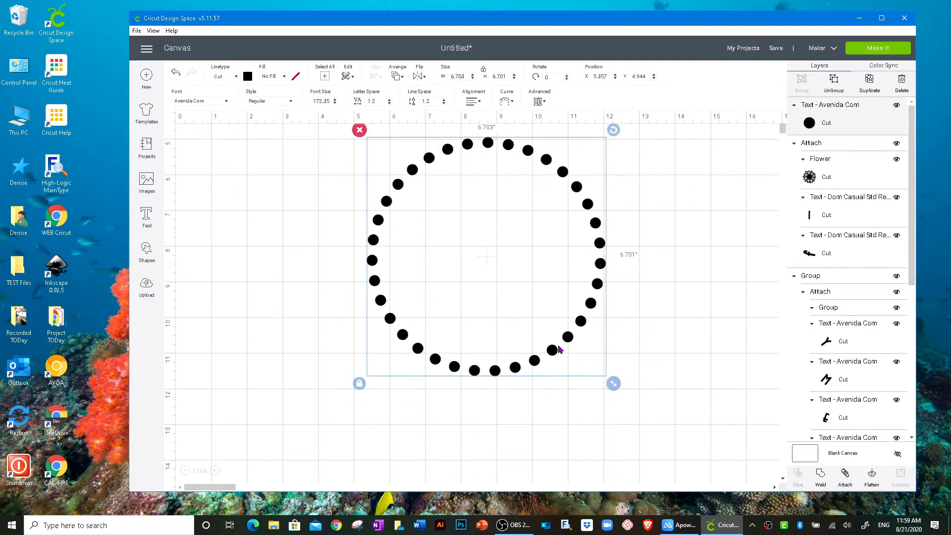
scroll(550, 345, "up", 3)
left_click(520, 331)
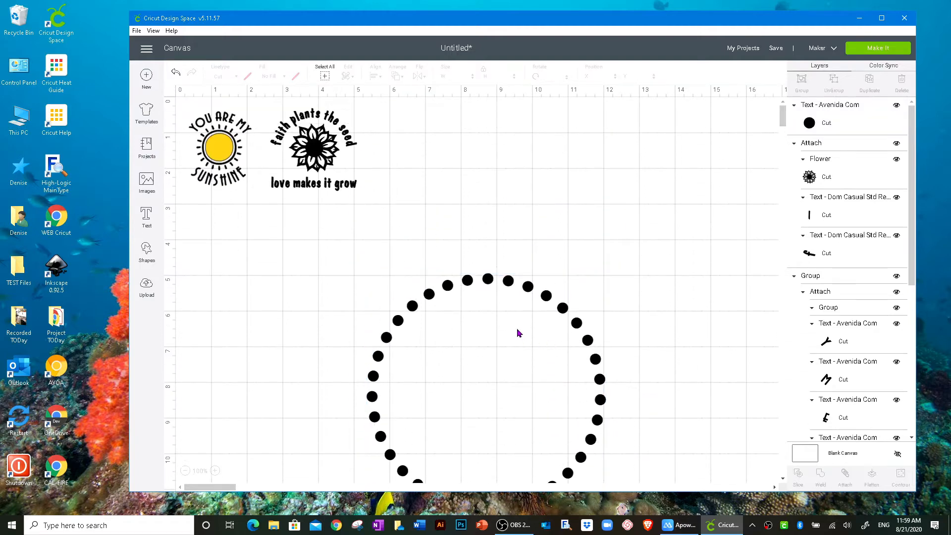
Replace the periods in the circular text with enough asterisks to form an evenly spaced full ring
double_click(488, 283)
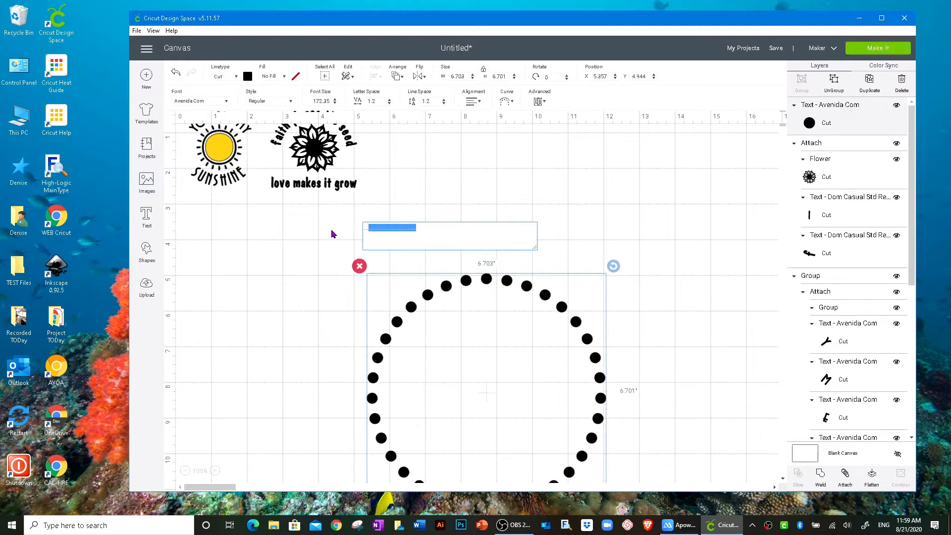
left_click(423, 225)
left_click_drag(424, 225, 349, 230)
key("BackSpace")
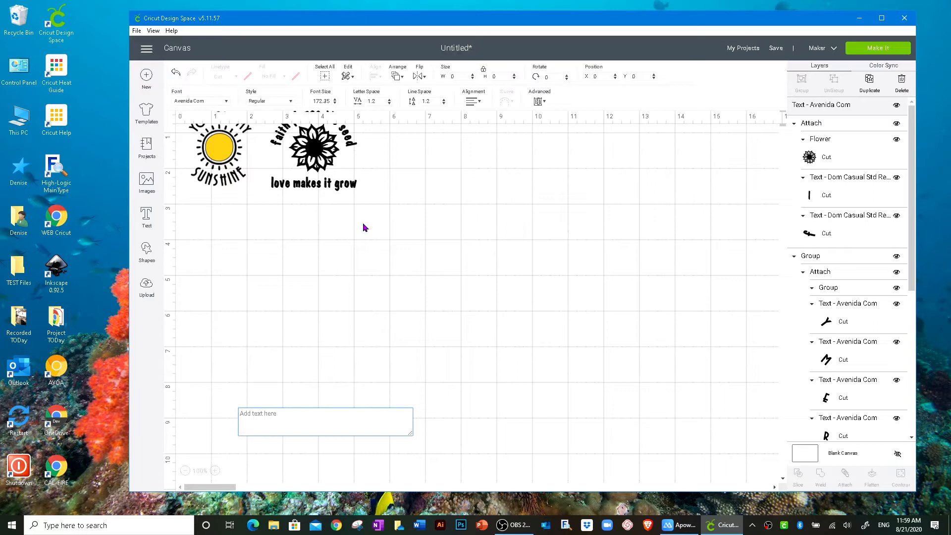
type("***********")
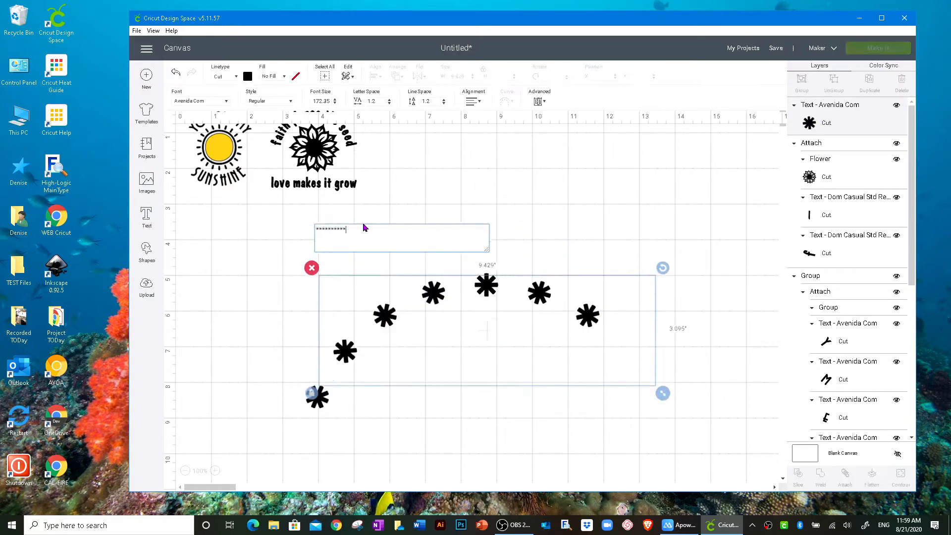
type("************")
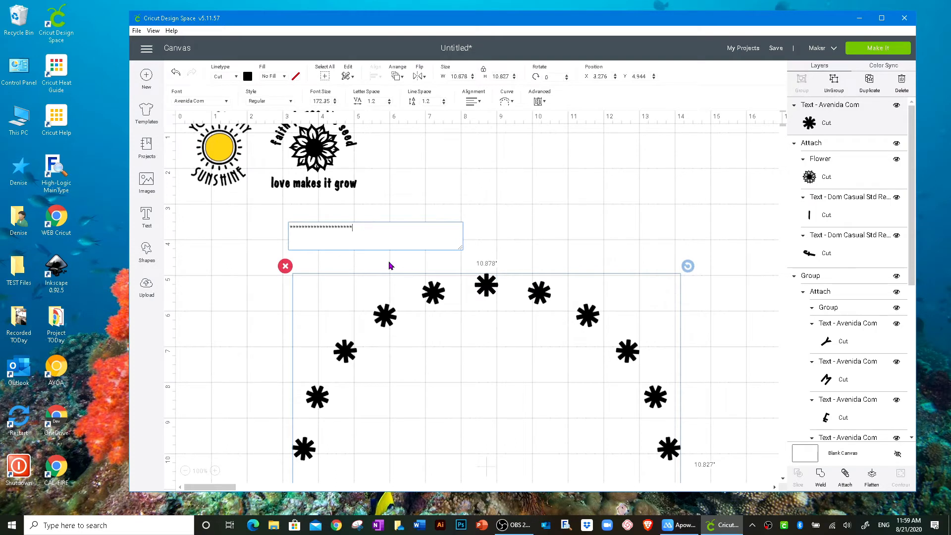
scroll(539, 385, "down", 5)
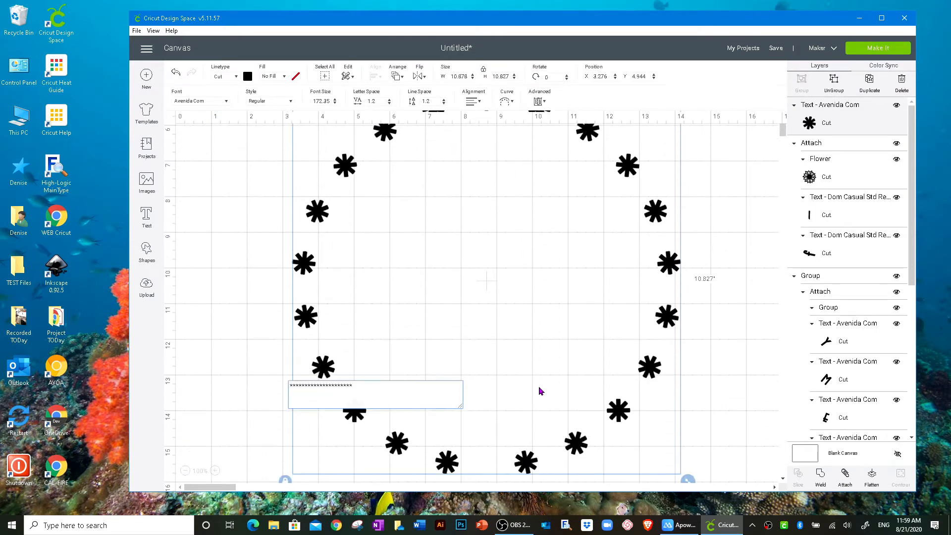
scroll(489, 290, "up", 3)
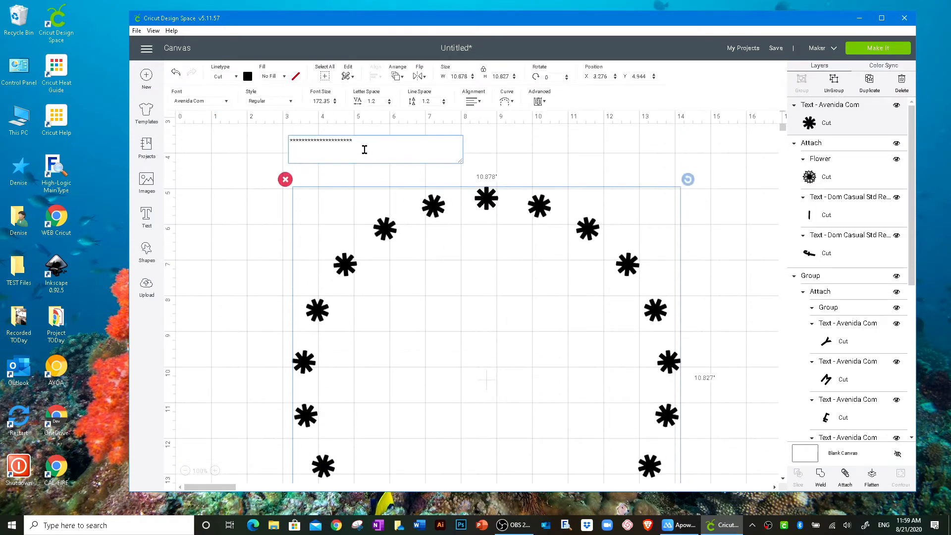
type("*")
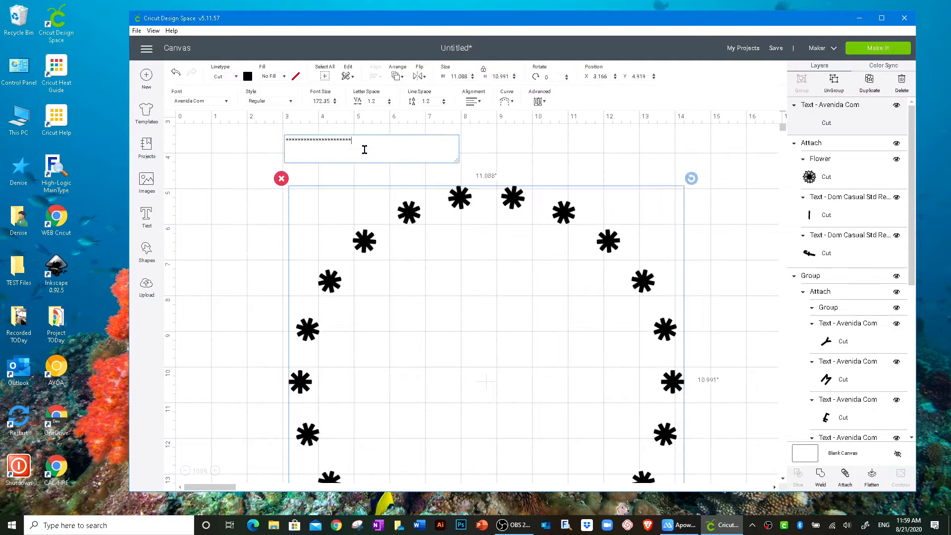
Shrink the asterisk ring to about 5.38 inches wide and delete it from the canvas
scroll(449, 275, "down", 1)
scroll(449, 275, "down", 2)
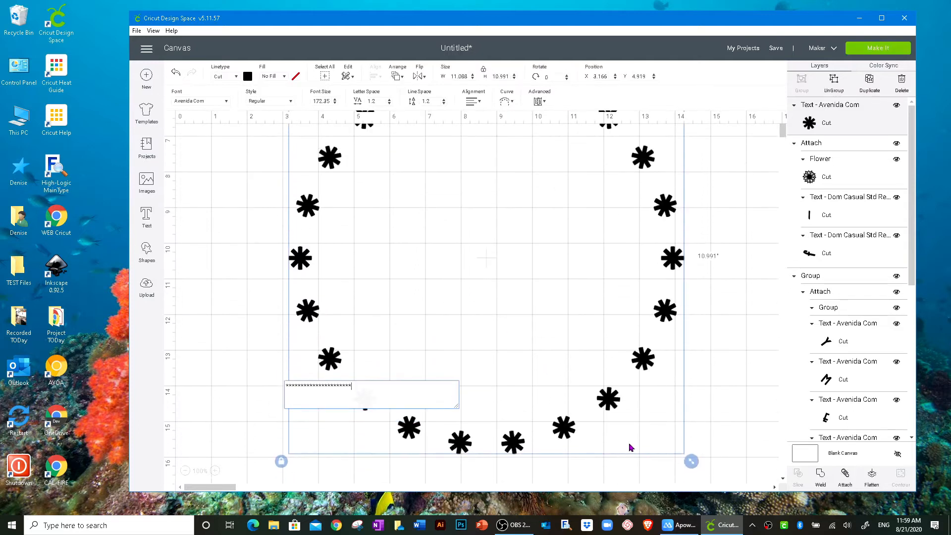
left_click_drag(689, 460, 559, 285)
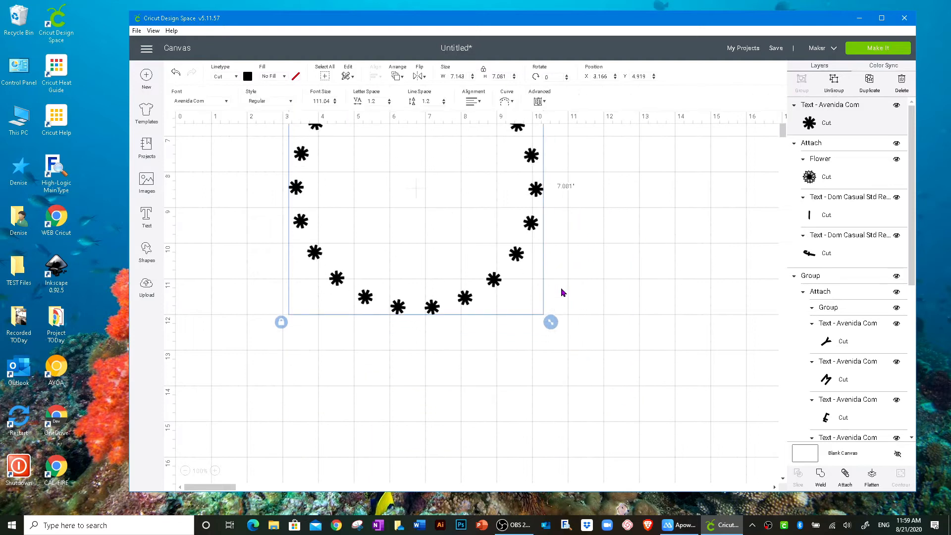
scroll(617, 355, "up", 4)
scroll(545, 441, "down", 1)
left_click_drag(550, 468, 484, 340)
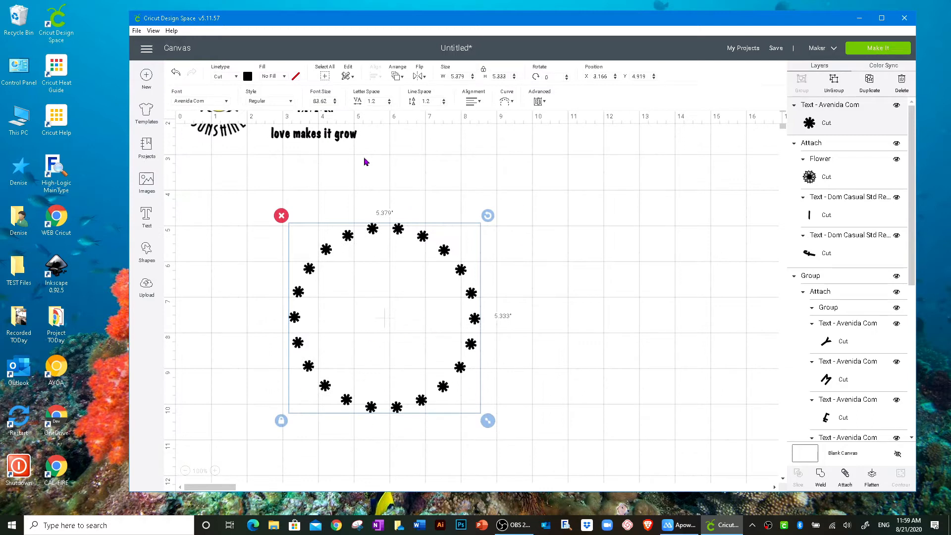
scroll(533, 323, "up", 1)
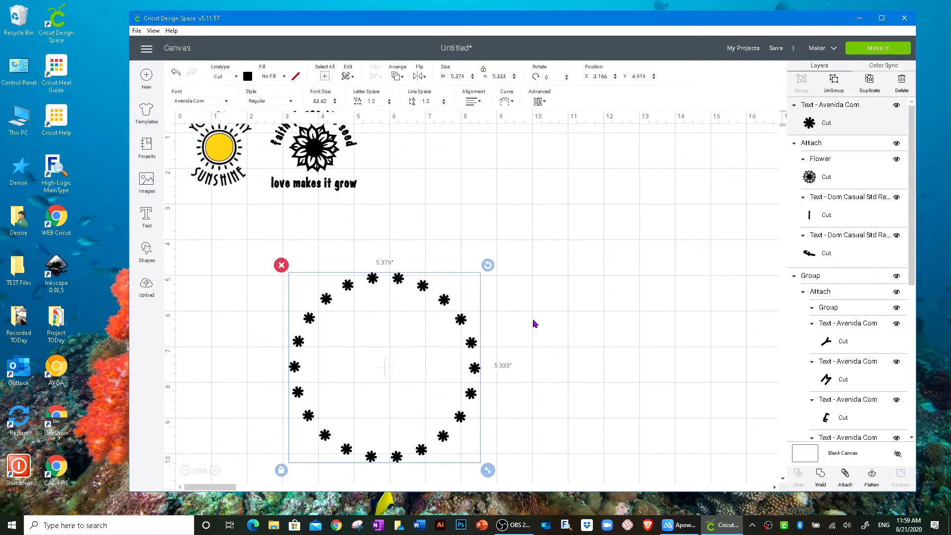
scroll(533, 322, "down", 1)
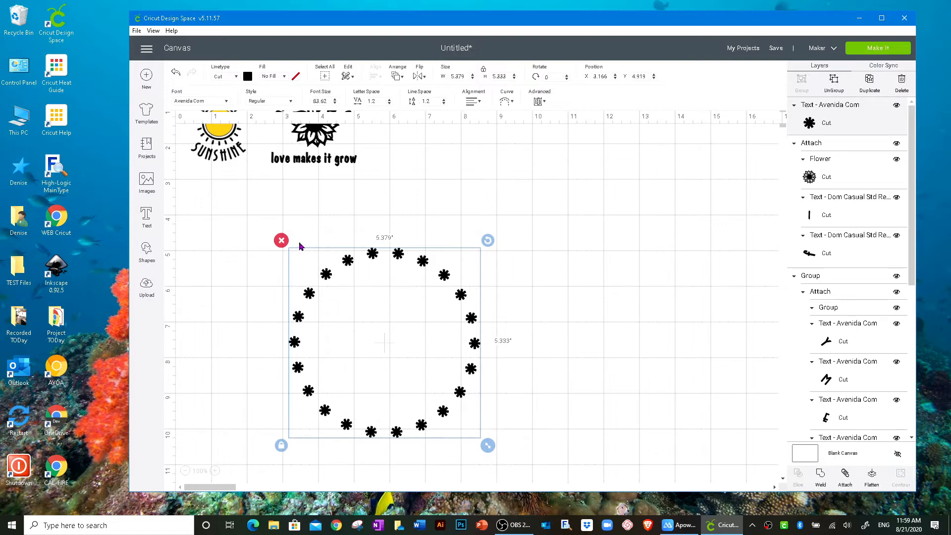
left_click(281, 240)
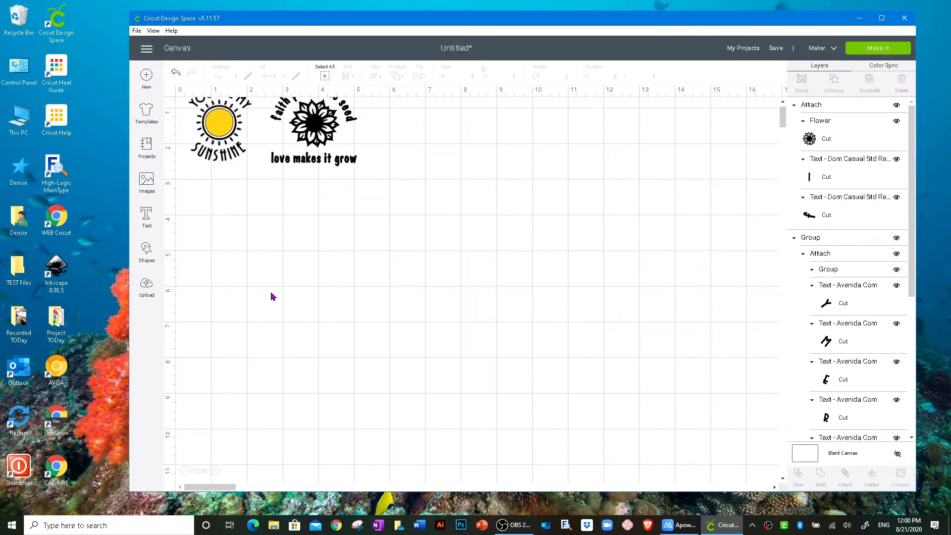
Add a new text line of repeated hyphens forming a dashed row about 10.17 inches wide
left_click(146, 216)
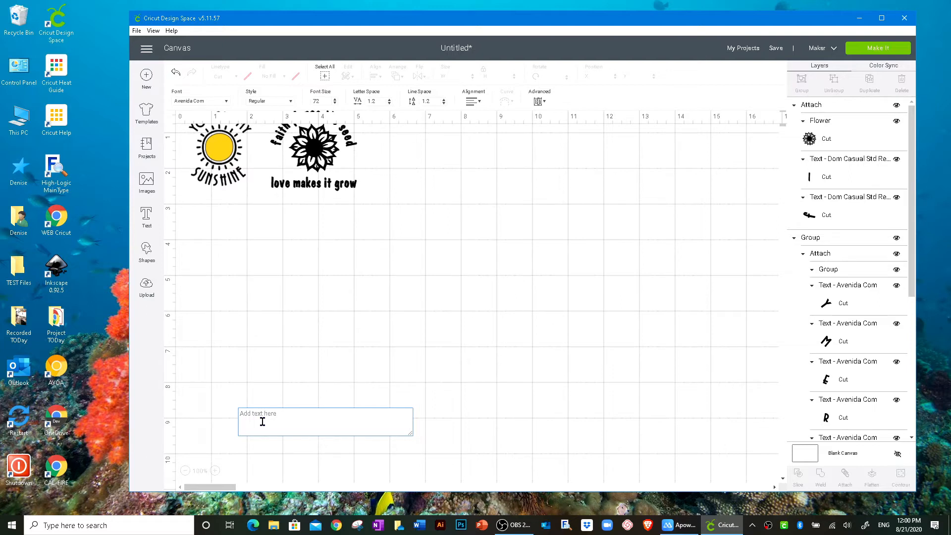
type("-")
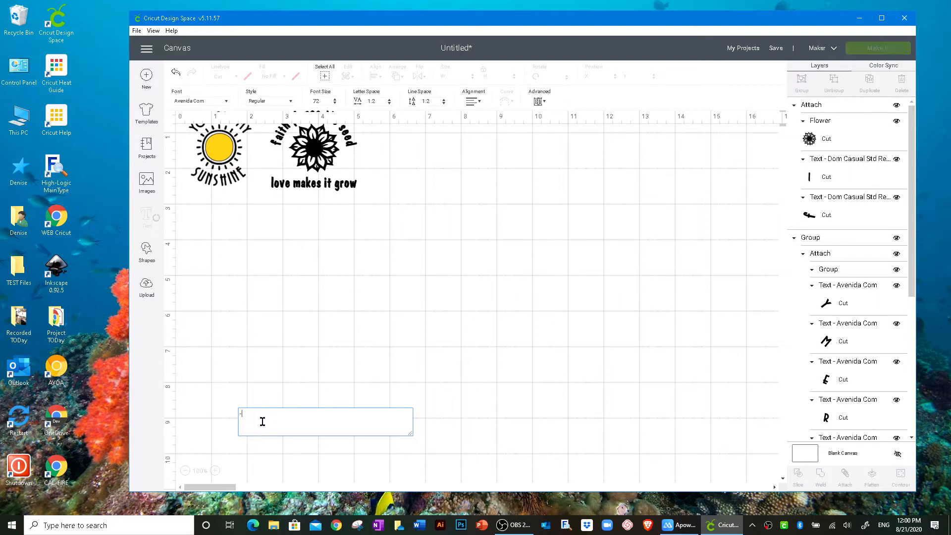
type("---------")
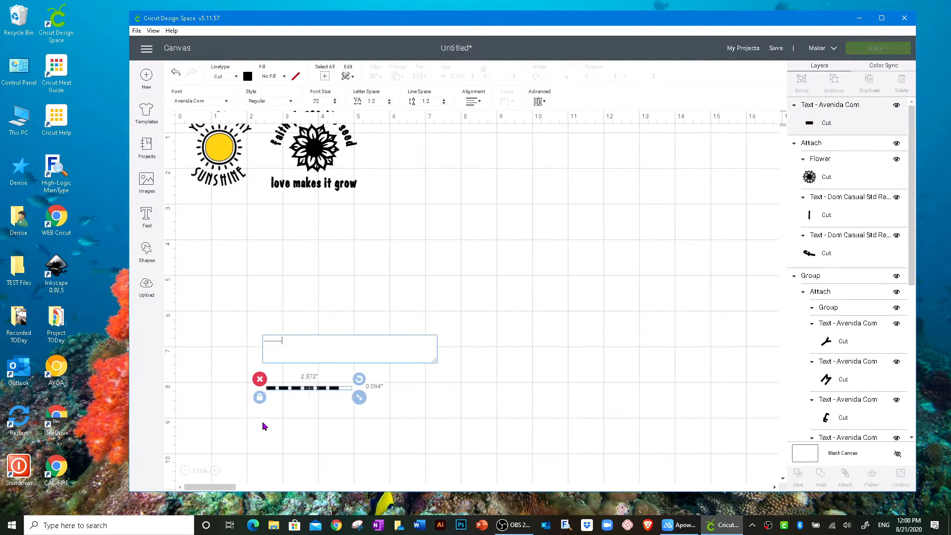
type("------")
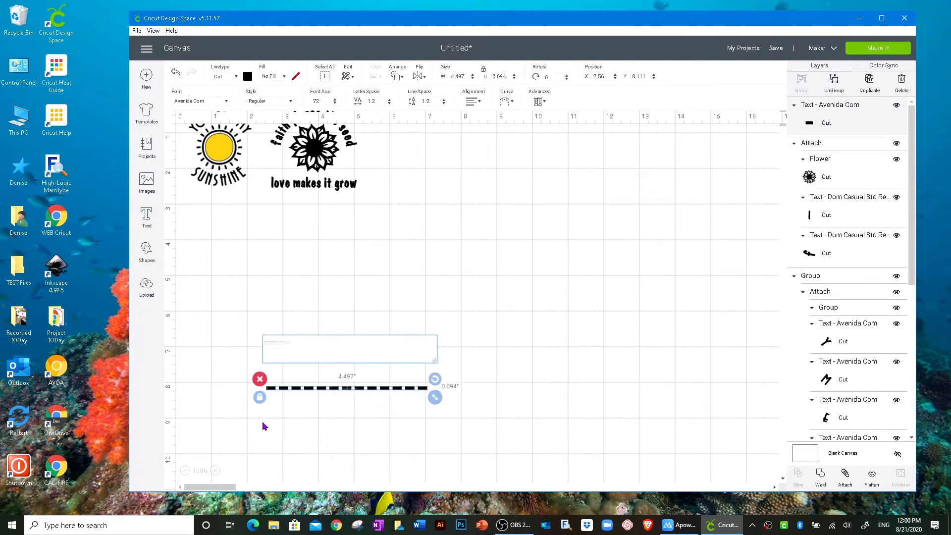
type("-------")
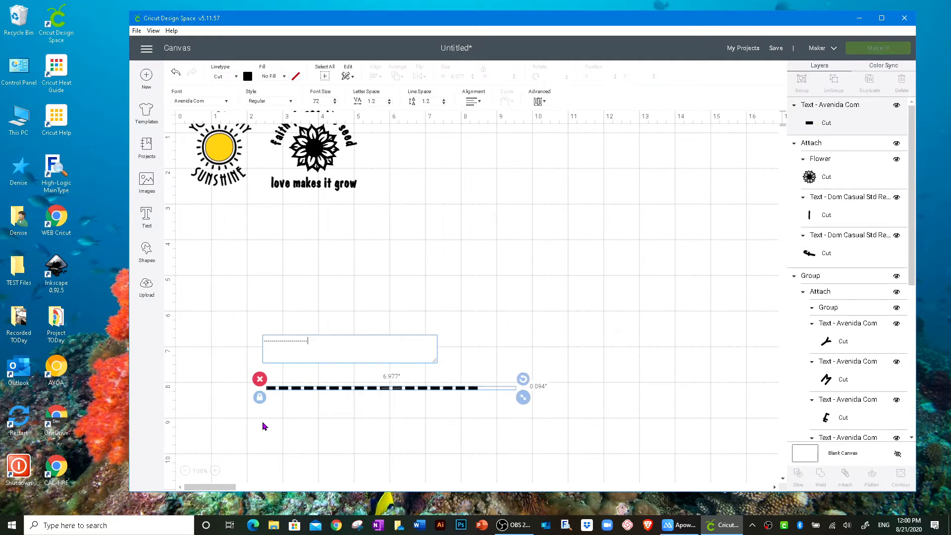
type("---------")
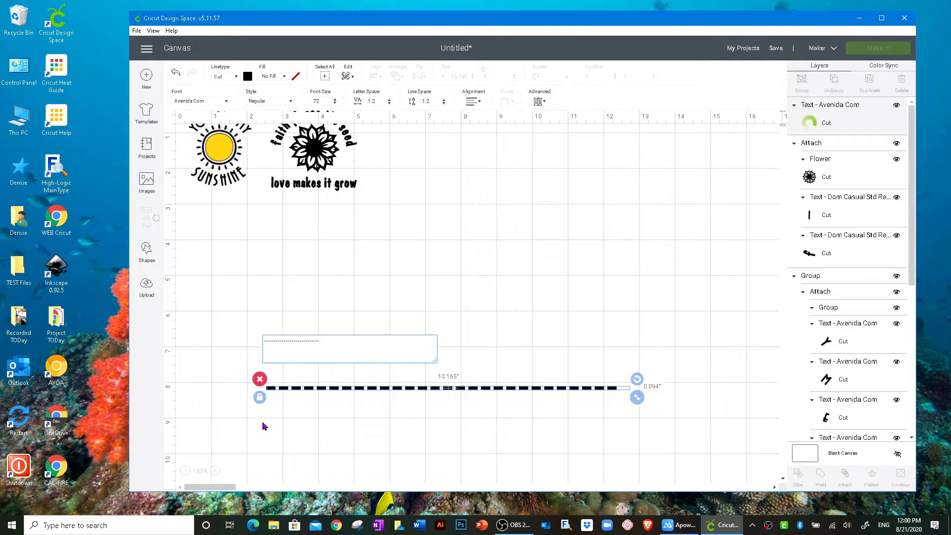
Shorten the hyphen text to eight hyphens, leaving a dashed row about 2.73 inches wide
key("BackSpace")
key("BackSpace")
key("BackSpace")
key("BackSpace")
key("BackSpace")
key("BackSpace")
key("BackSpace")
key("BackSpace")
key("BackSpace")
key("BackSpace")
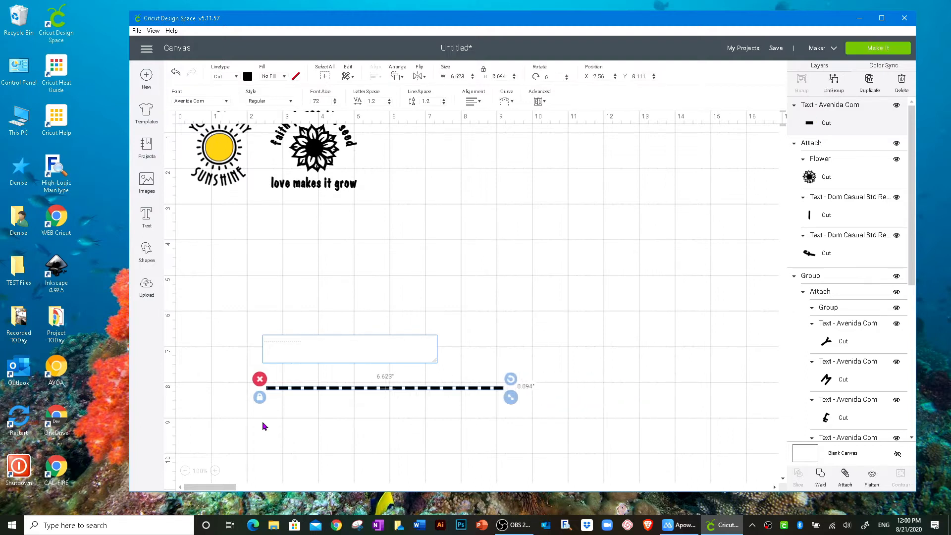
key("BackSpace")
key("BackSpace")
key("BackSpace")
key("BackSpace")
key("BackSpace")
key("BackSpace")
key("BackSpace")
key("BackSpace")
key("BackSpace")
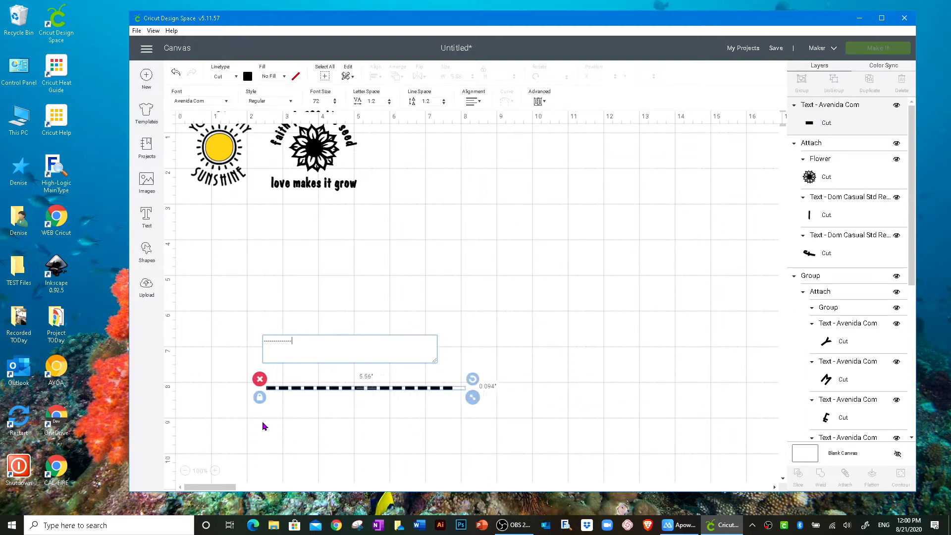
key("BackSpace")
key("BackSpace")
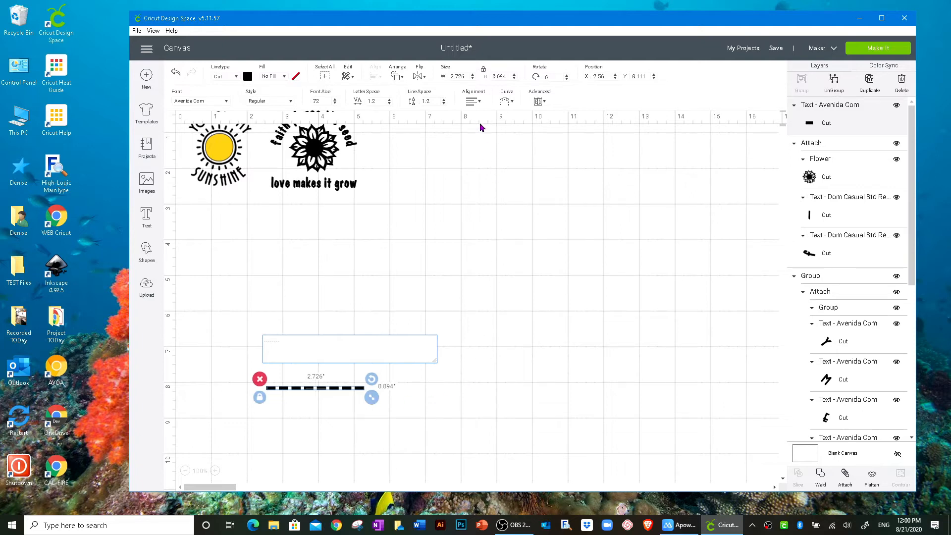
left_click(495, 254)
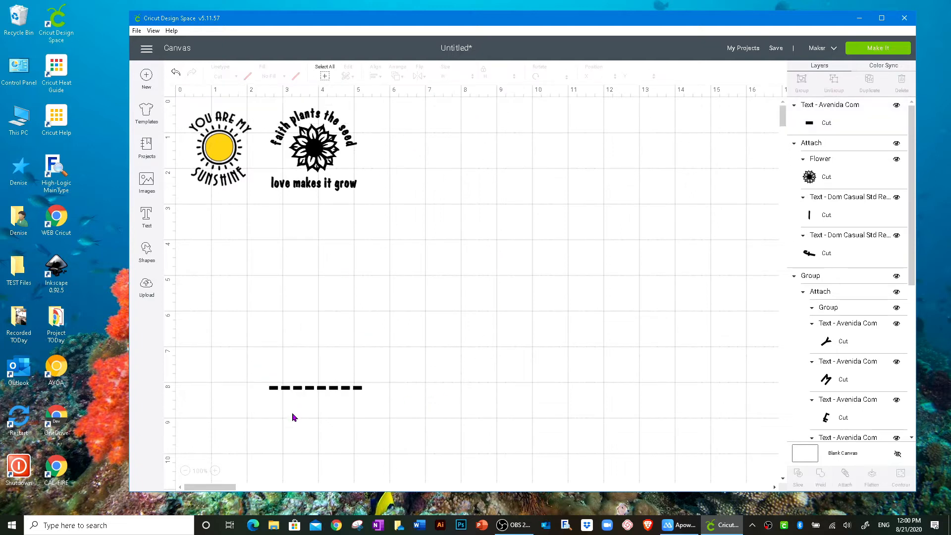
Reduce the hyphen row's letter spacing to -0.3 so the dashes close up into a continuous bar
left_click(323, 389)
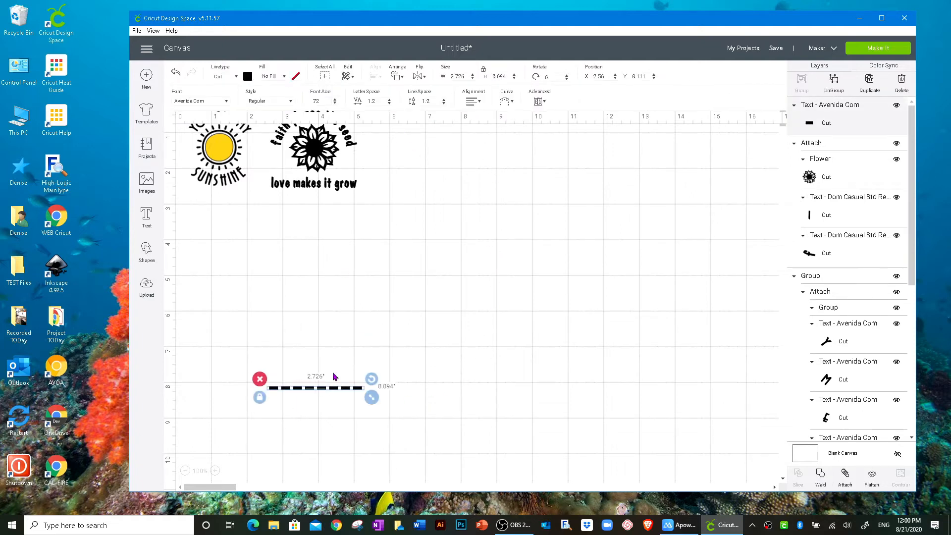
left_click(389, 103)
left_click(389, 104)
left_click(388, 103)
left_click(389, 103)
left_click(389, 104)
left_click(389, 103)
left_click(389, 104)
left_click(389, 104)
left_click(389, 104)
left_click(388, 103)
left_click(389, 103)
left_click(389, 104)
left_click(389, 103)
left_click(389, 103)
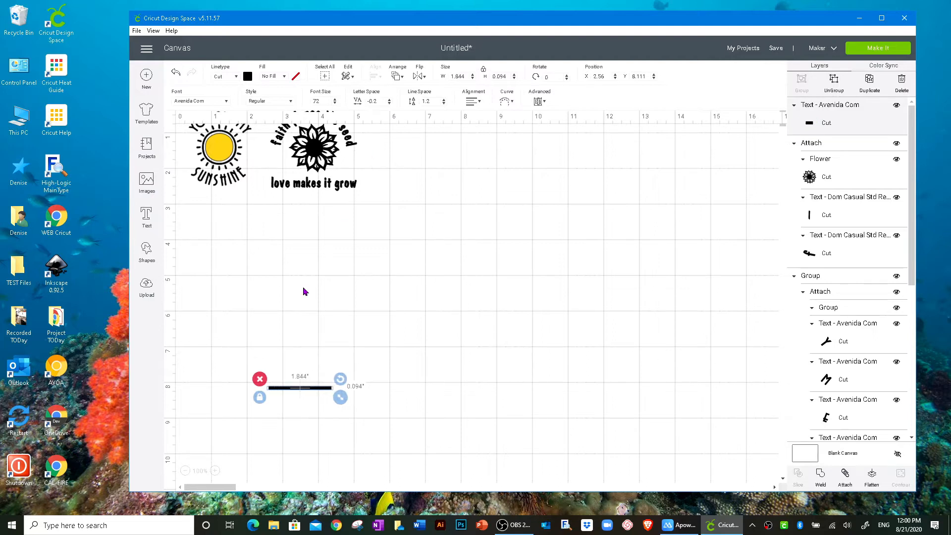
left_click(215, 470)
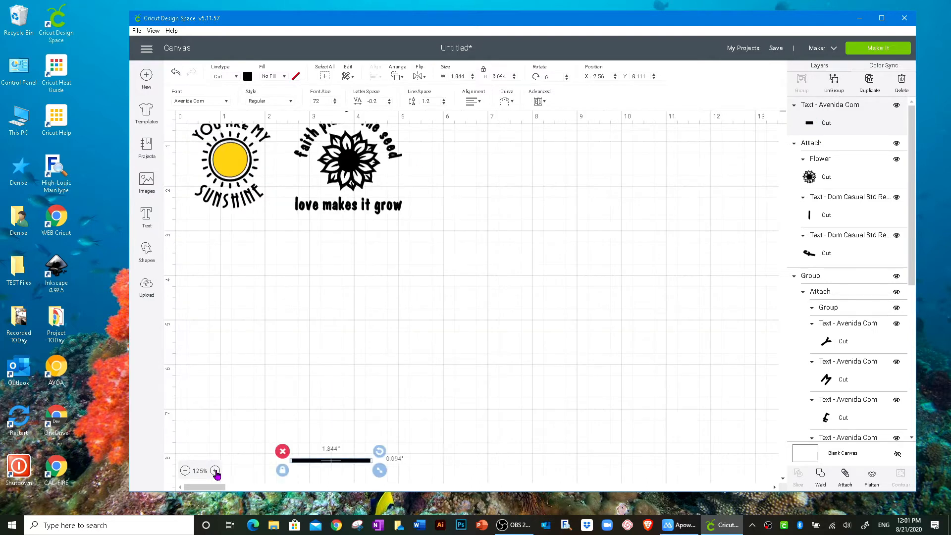
left_click(215, 471)
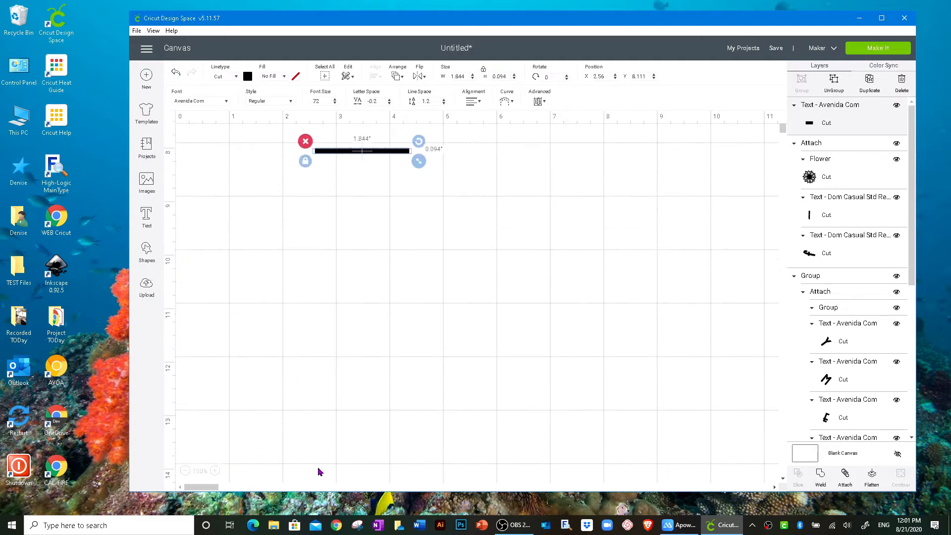
scroll(368, 209, "up", 3)
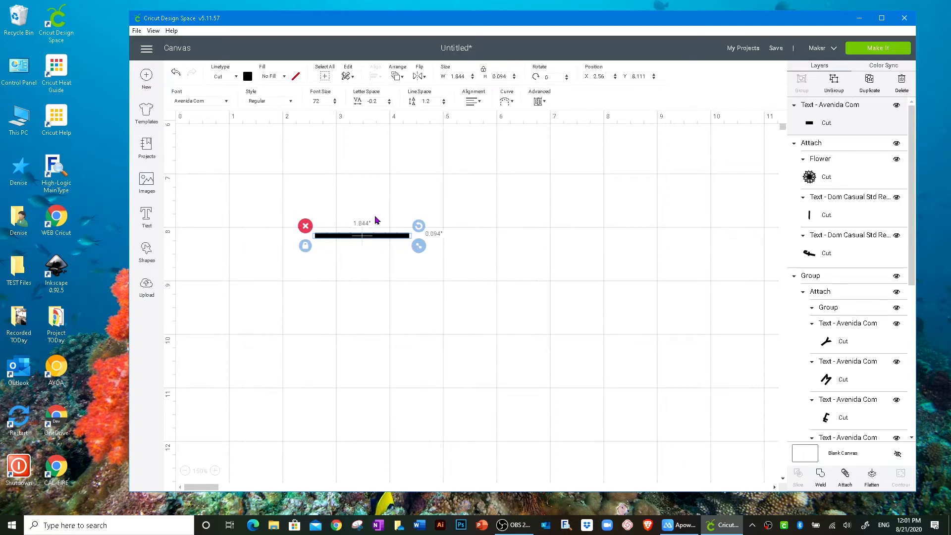
left_click(389, 103)
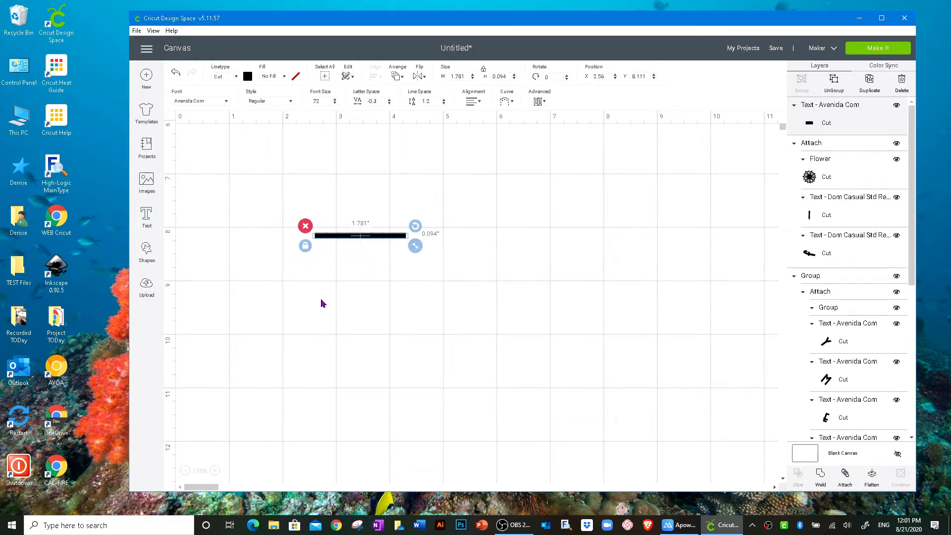
Curve the hyphen row upward with a diameter of 1.835 and tighten its letter spacing to -1.1 to form a solid arc
left_click(511, 104)
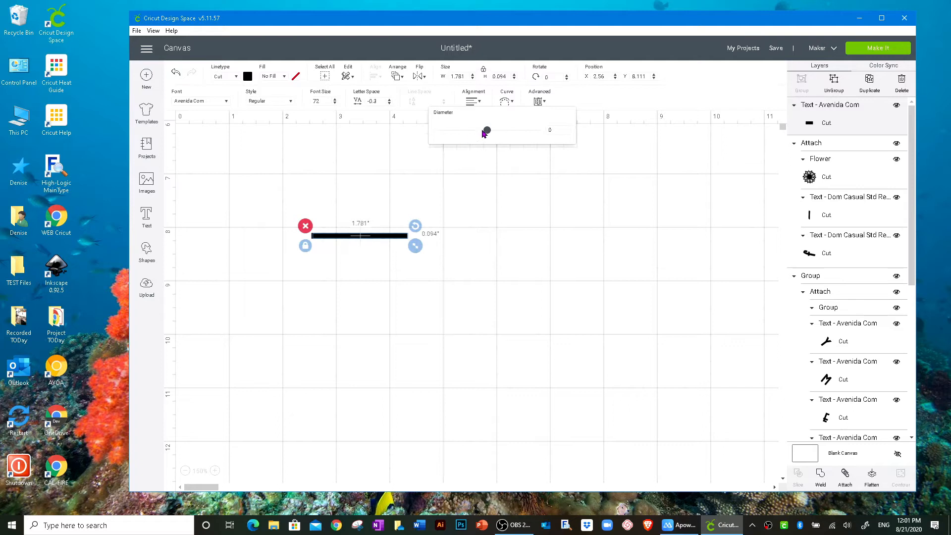
left_click_drag(486, 133, 526, 148)
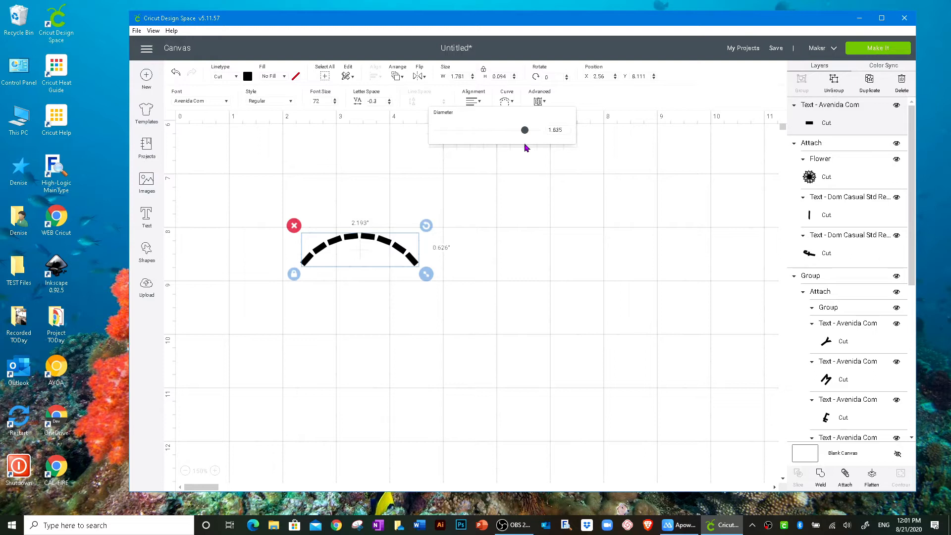
left_click(390, 103)
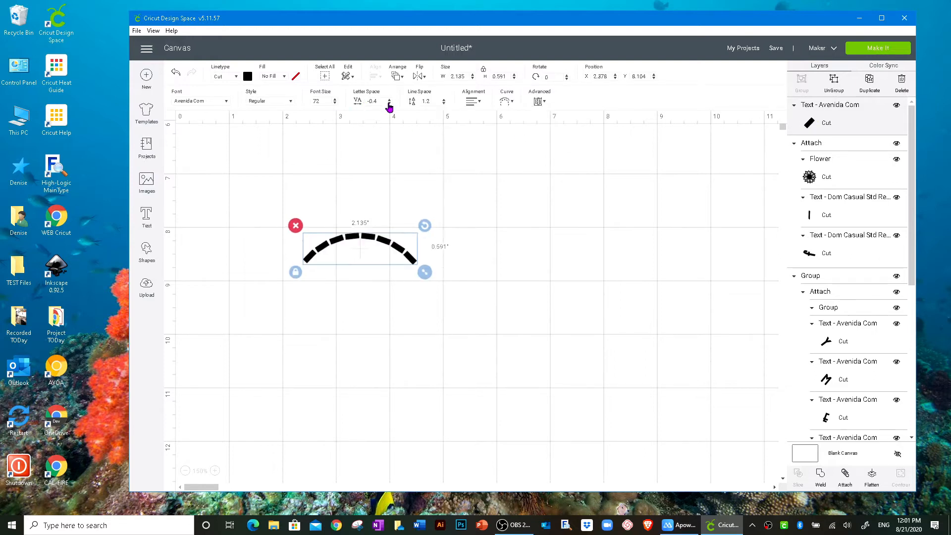
left_click(389, 103)
left_click(389, 103)
left_click(390, 103)
left_click(389, 104)
left_click(389, 103)
left_click(389, 104)
left_click(390, 104)
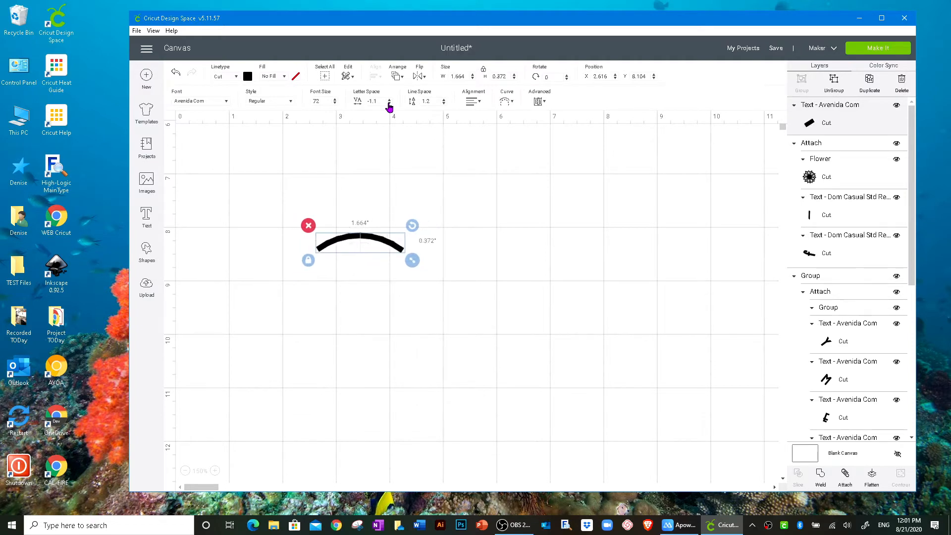
Tighten the letter spacing of the small curved dash text to -1.2
left_click(512, 104)
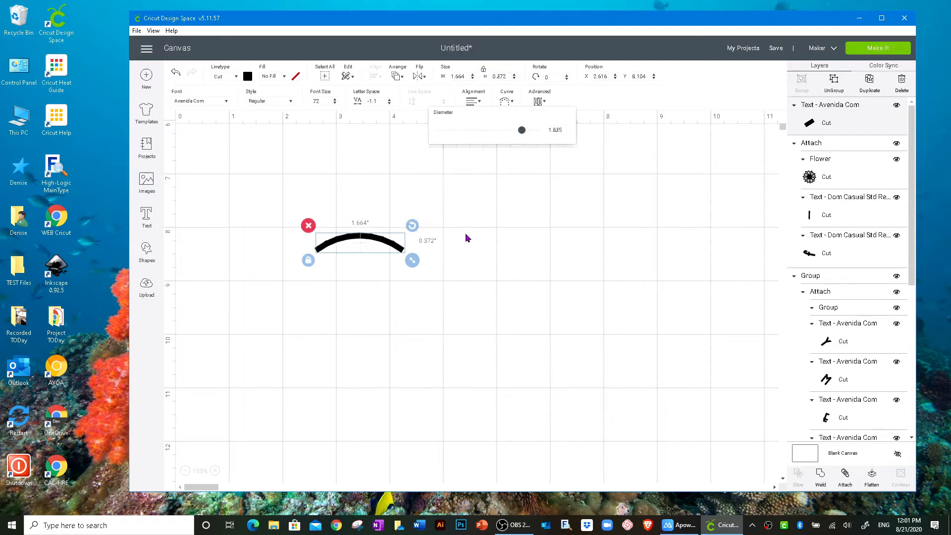
left_click(355, 355)
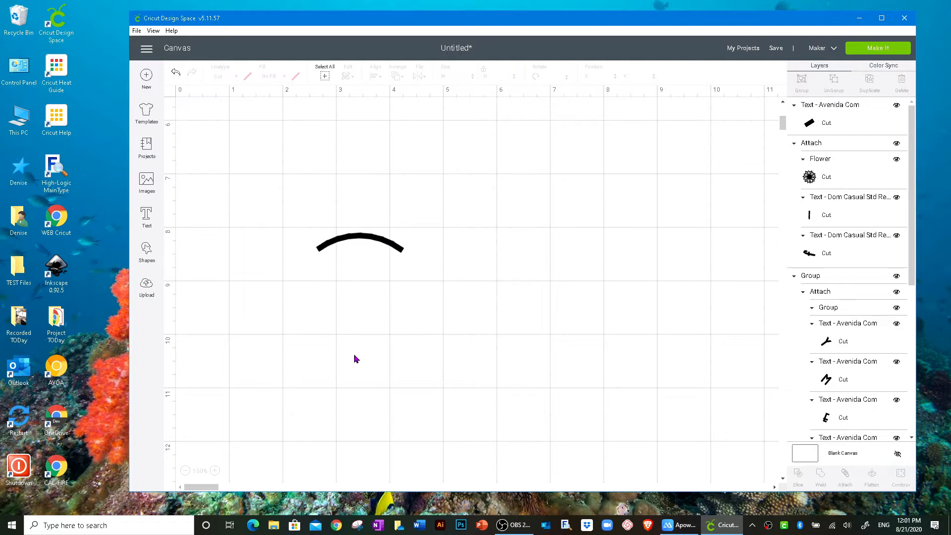
left_click(360, 238)
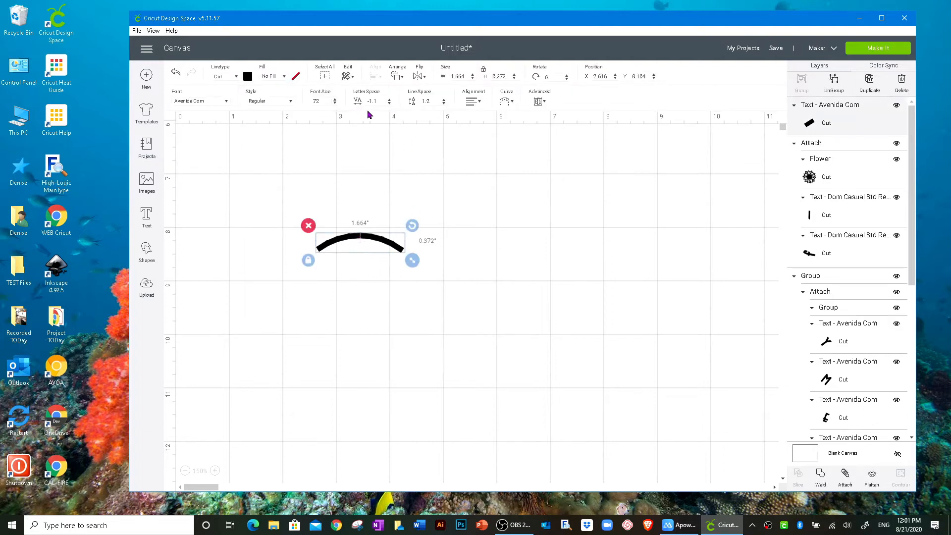
left_click(388, 104)
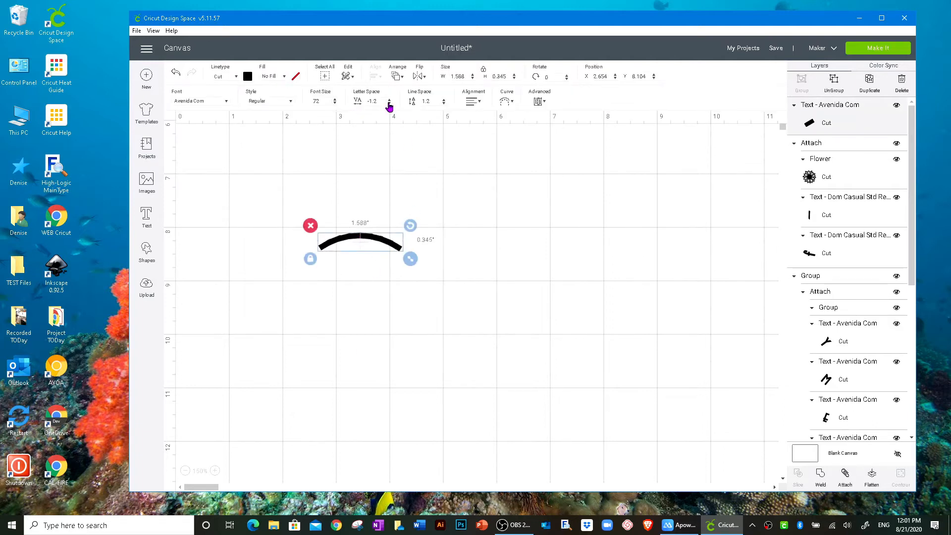
left_click(368, 303)
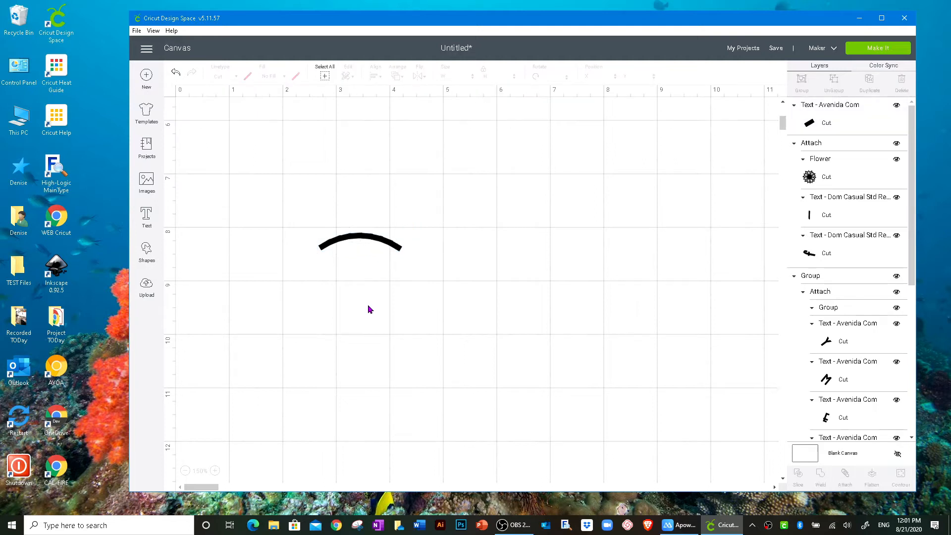
left_click(361, 239)
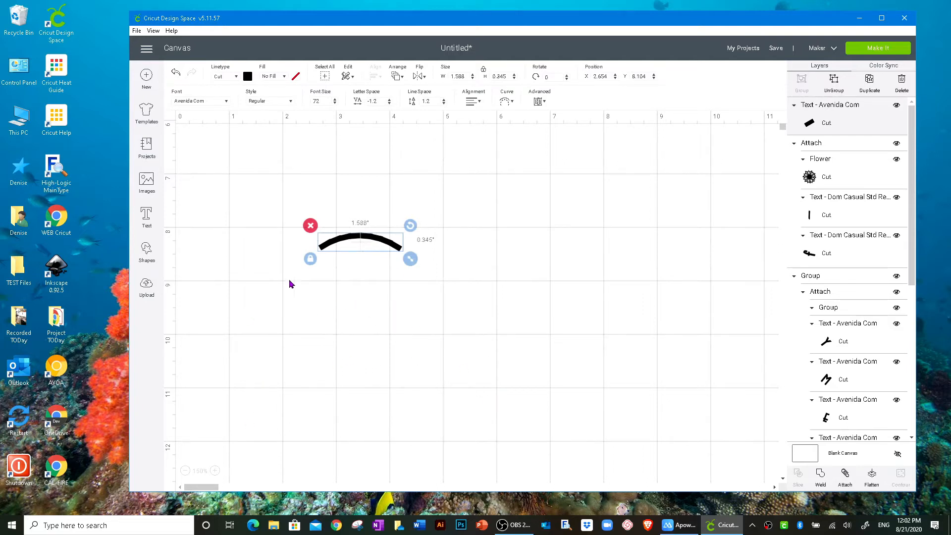
Add a new text object made of a row of about twenty hyphens
left_click(146, 214)
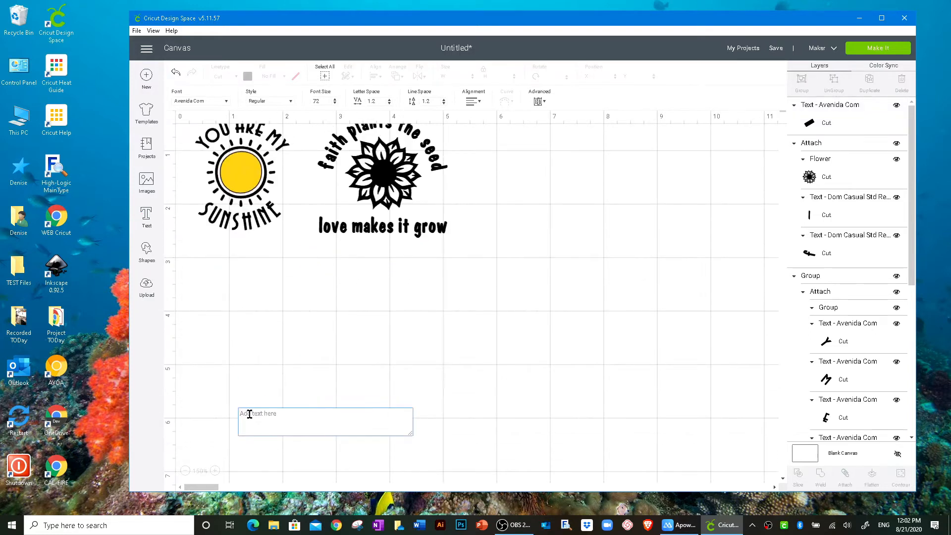
type("---------")
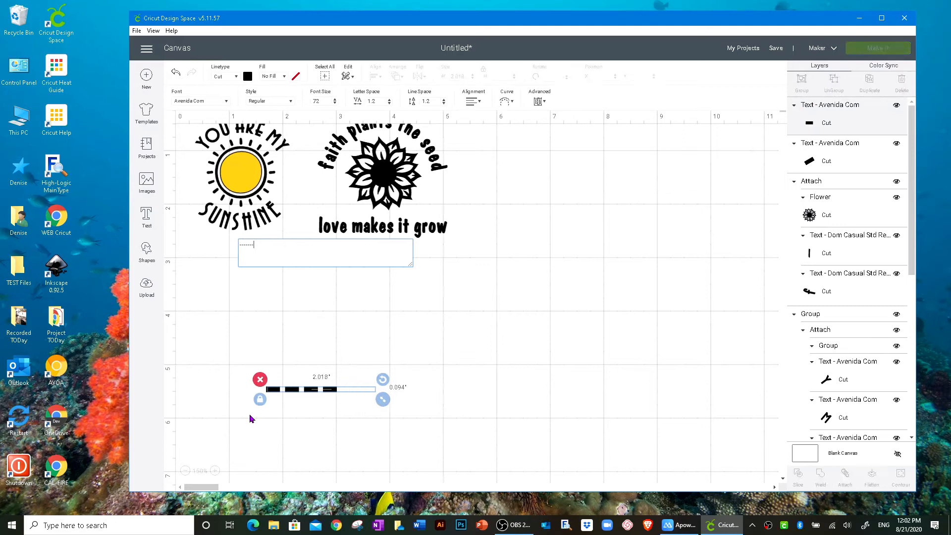
type("--------------------")
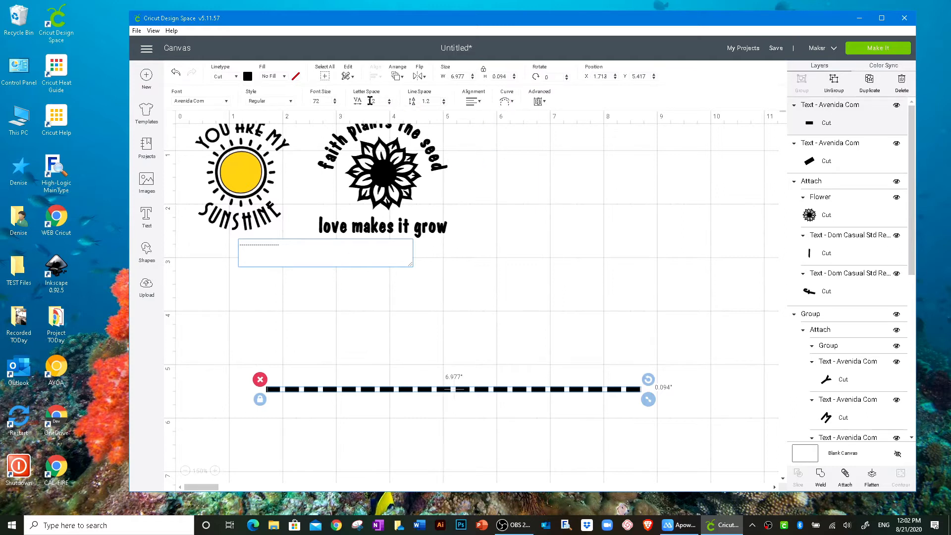
Reduce the letter spacing of the new hyphen row to -0.1 so the dashes join into a line
left_click(390, 103)
left_click(389, 104)
left_click(389, 103)
left_click(389, 104)
left_click(389, 104)
left_click(389, 103)
left_click(389, 104)
left_click(390, 103)
left_click(390, 103)
left_click(389, 104)
left_click(390, 104)
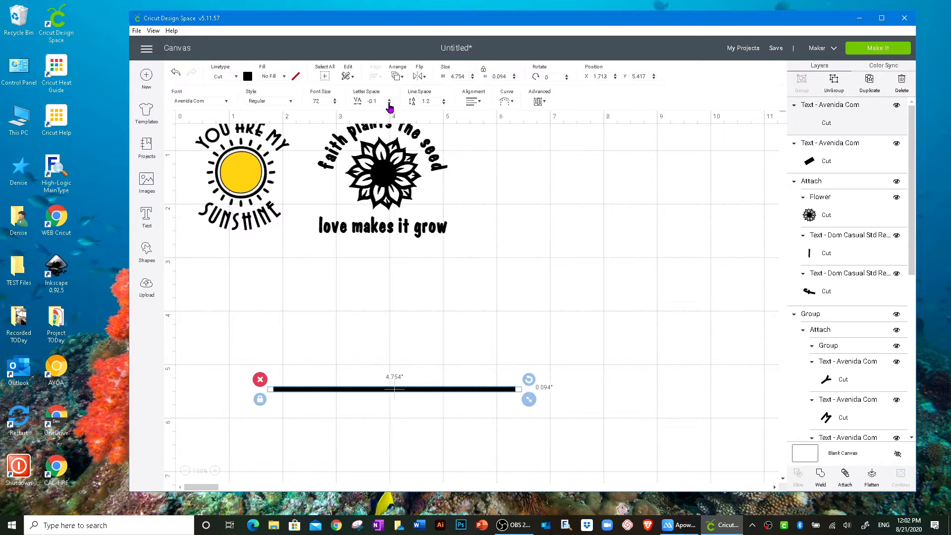
Curve the new hyphen line into an upward arch with a diameter of about 2.85
left_click(509, 104)
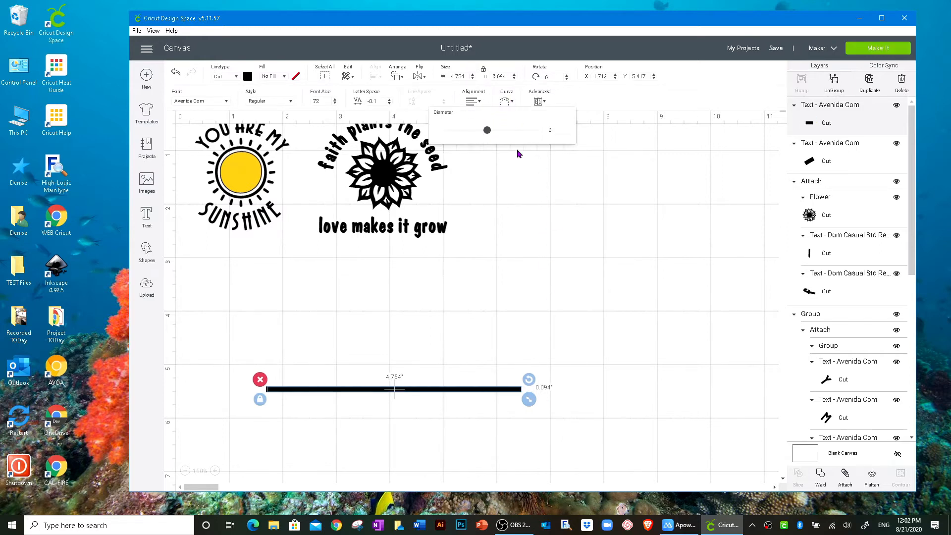
left_click_drag(487, 130, 529, 147)
scroll(588, 289, "down", 3)
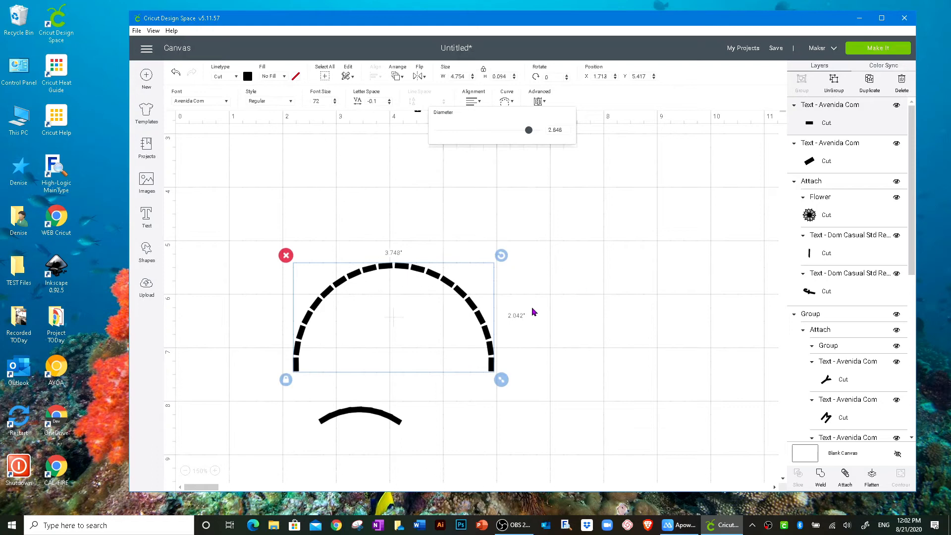
Reduce the large arch's letter spacing to -0.8 to close the gaps between its dashes
left_click(389, 103)
left_click(389, 104)
left_click(389, 103)
left_click(388, 104)
left_click(389, 103)
left_click(389, 104)
left_click(388, 103)
Bend the large arch a little more by slightly adjusting its curve diameter
left_click(511, 104)
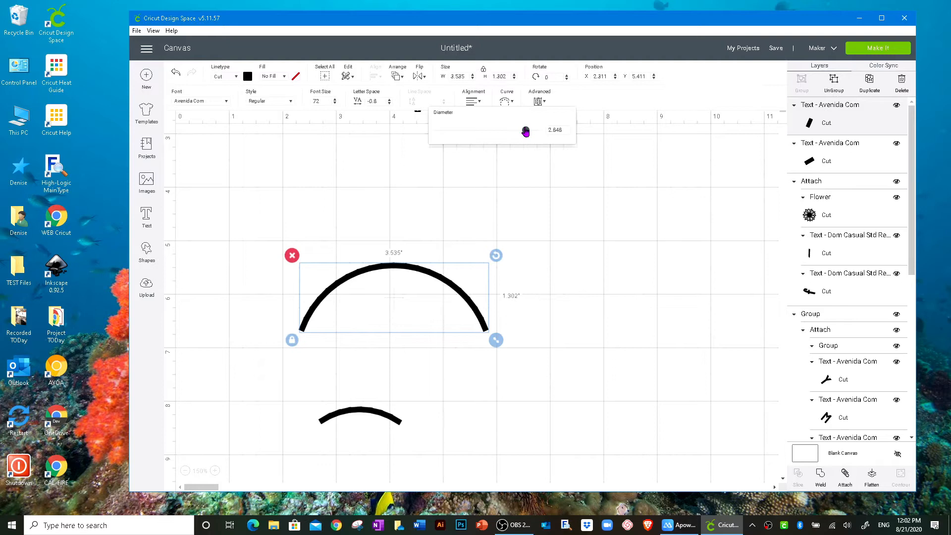
left_click_drag(526, 131, 528, 132)
left_click(598, 204)
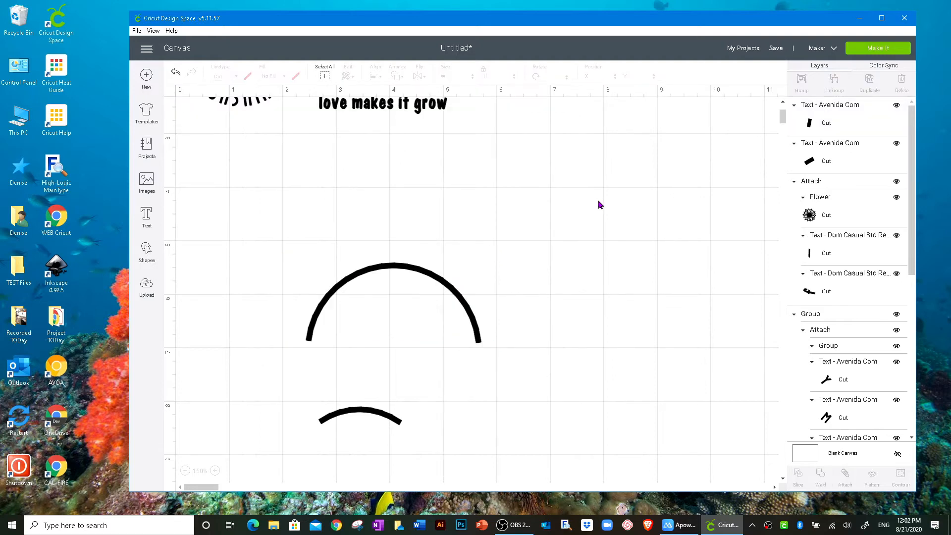
Change the large arch's material colour to red, and remove the arch from the canvas
left_click(367, 276)
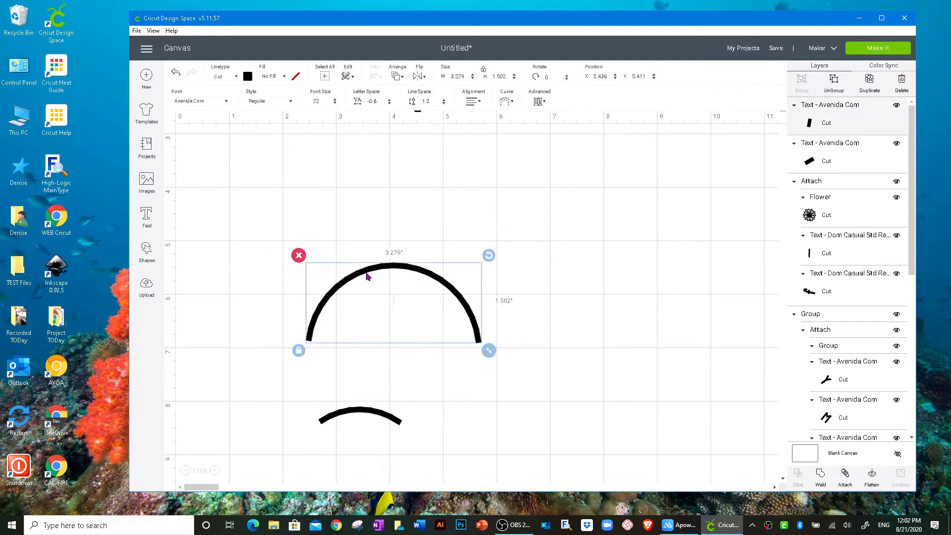
left_click(247, 77)
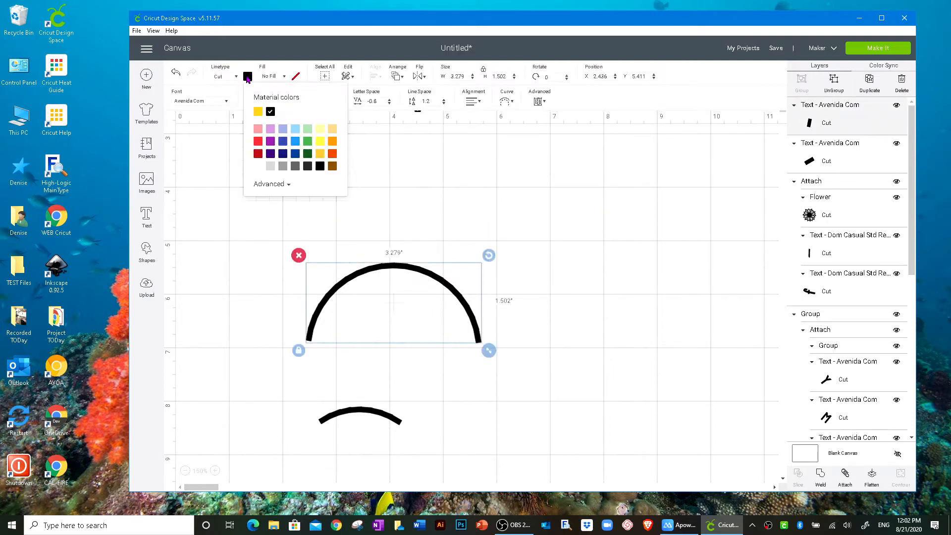
left_click(257, 141)
left_click(660, 248)
left_click(477, 320)
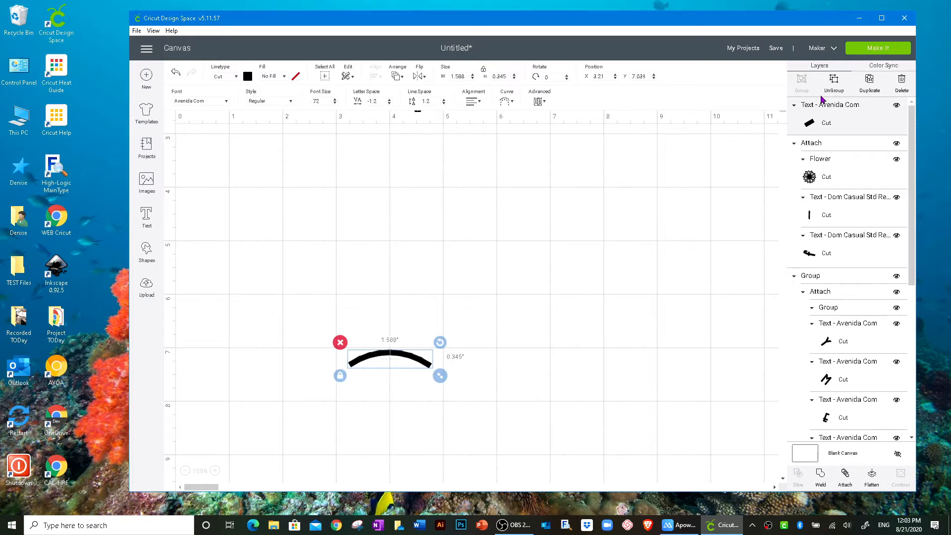
Duplicate the small arc and place the copy end to end with the original on its right
left_click(872, 82)
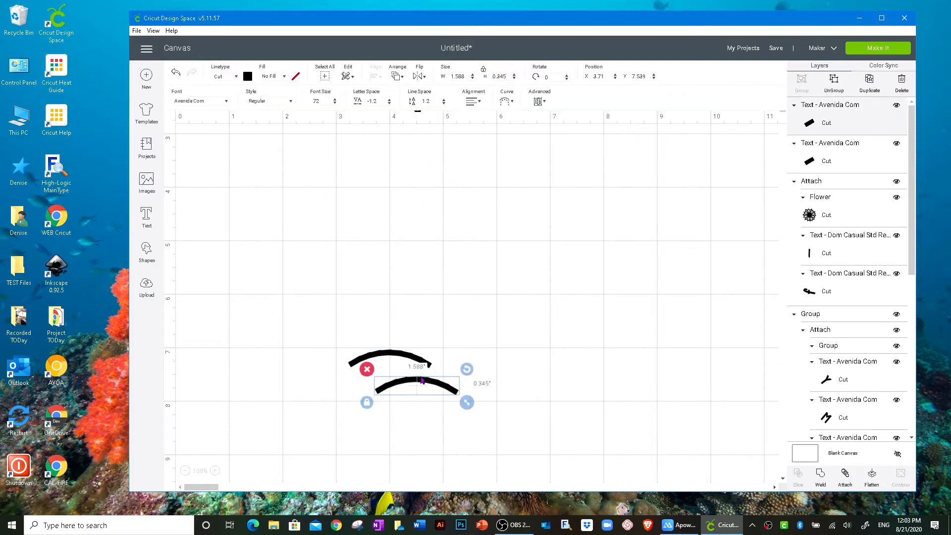
left_click_drag(419, 377, 467, 369)
left_click_drag(415, 383, 470, 359)
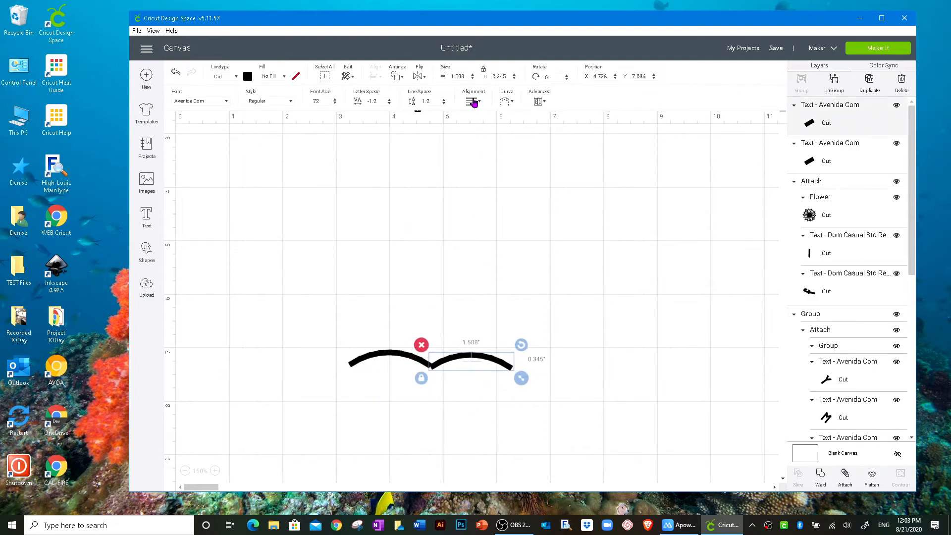
Flip the copied arc vertically and lower it so its end meets the first arc in a smooth wave
left_click(422, 76)
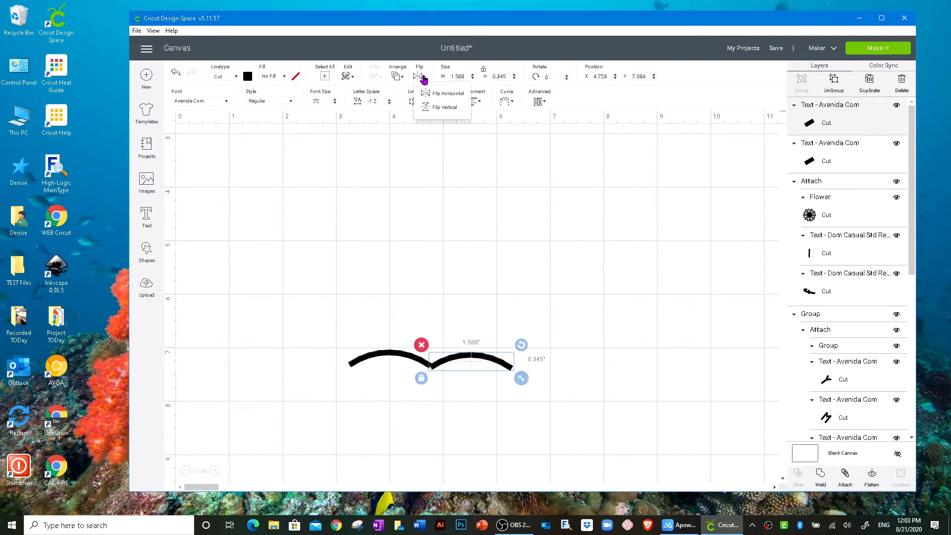
left_click(432, 109)
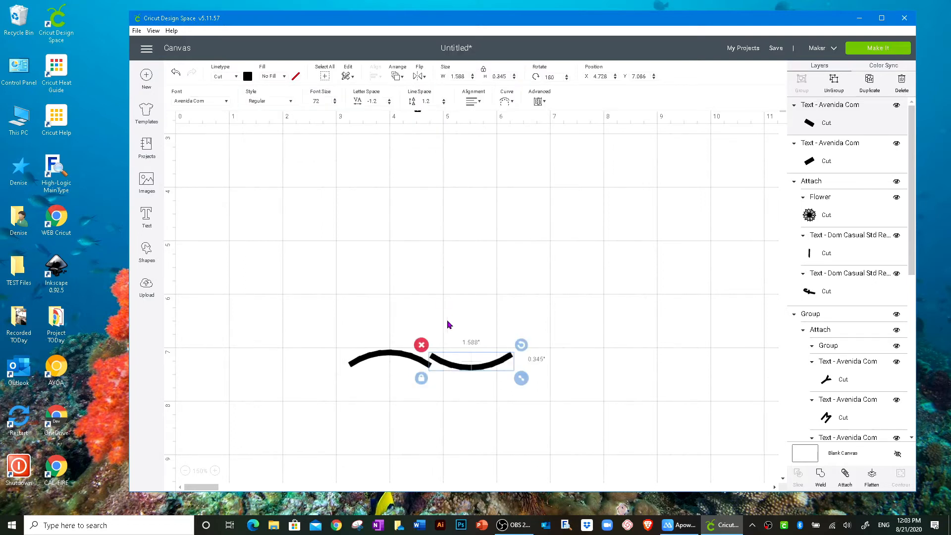
left_click_drag(465, 371, 466, 381)
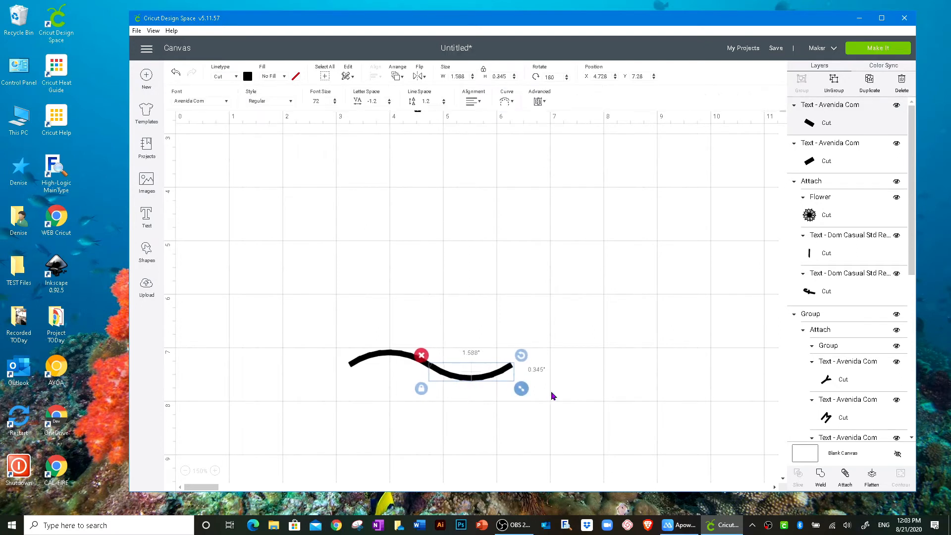
left_click(470, 380)
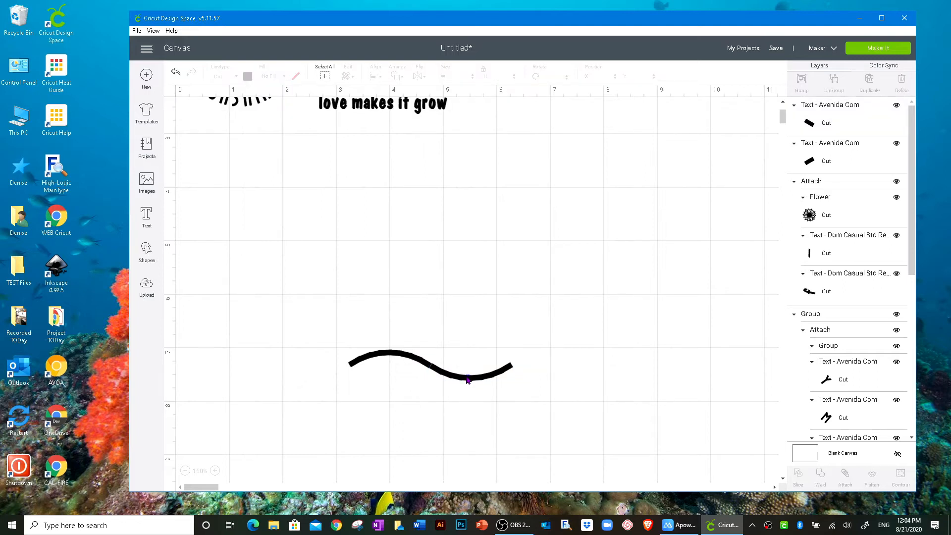
left_click(461, 378)
left_click_drag(456, 378, 456, 379)
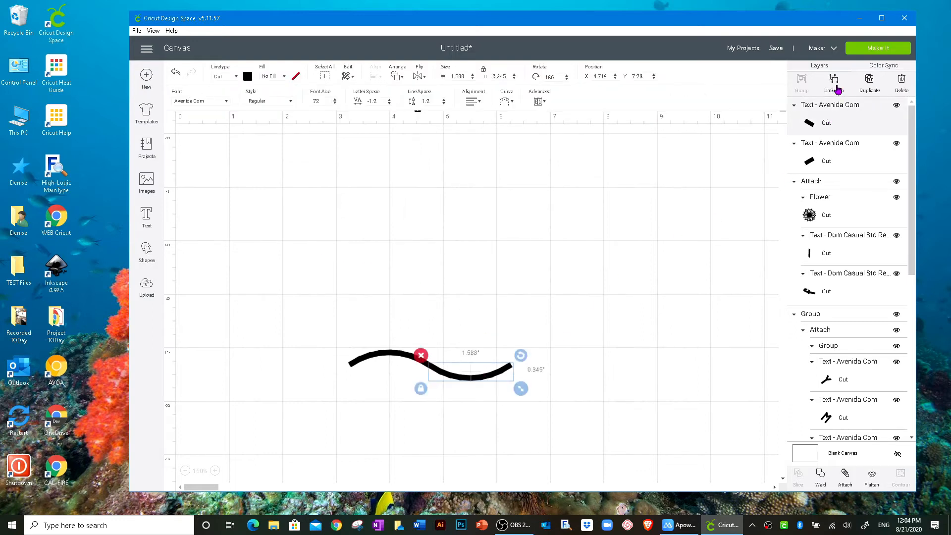
Duplicate the flipped arc and place the copy at the right end of the wave
left_click(866, 86)
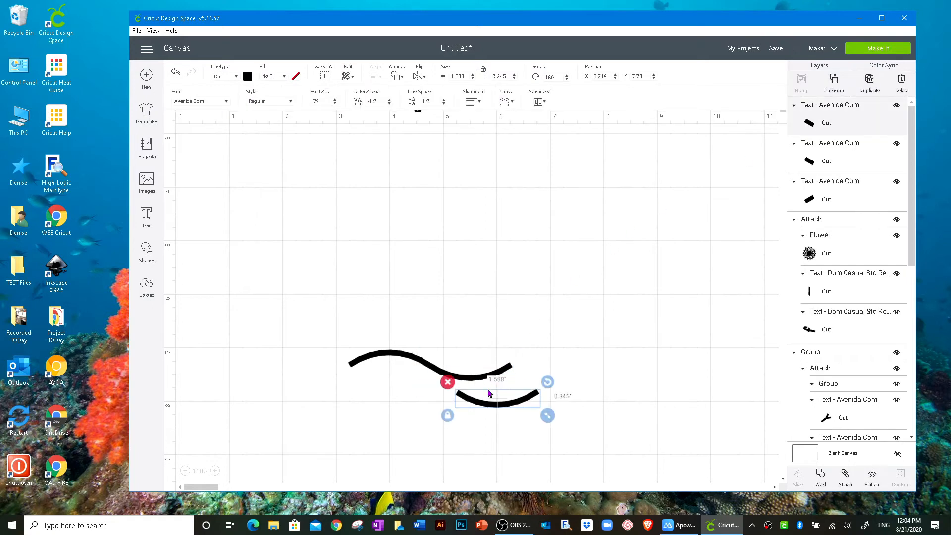
left_click_drag(493, 405, 545, 379)
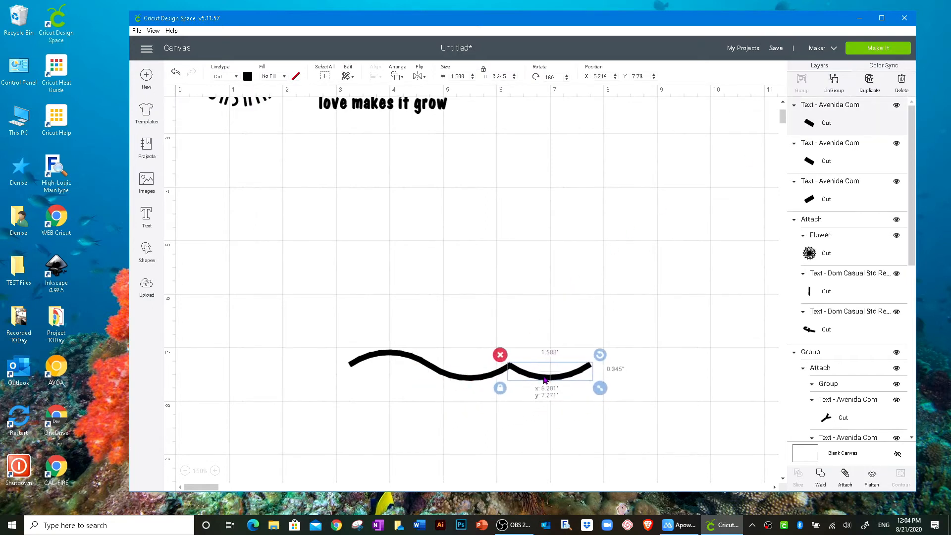
left_click(478, 102)
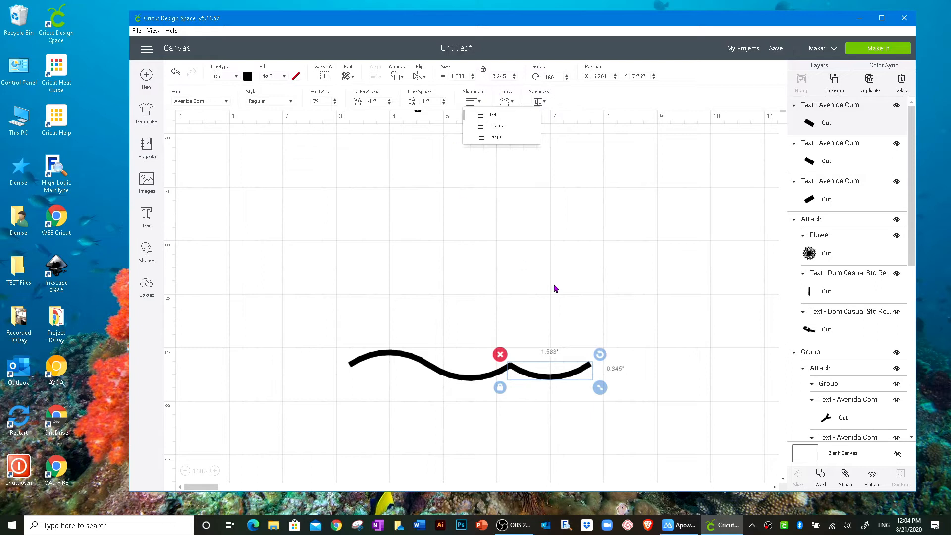
left_click(598, 342)
Flip the third arc vertically and raise it so it continues the wave smoothly
left_click(565, 376)
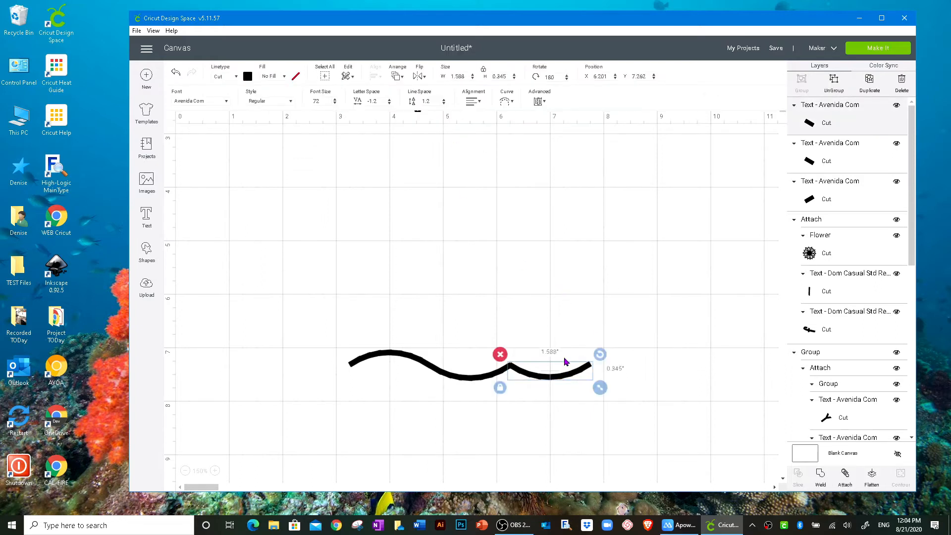
left_click(421, 79)
left_click(429, 108)
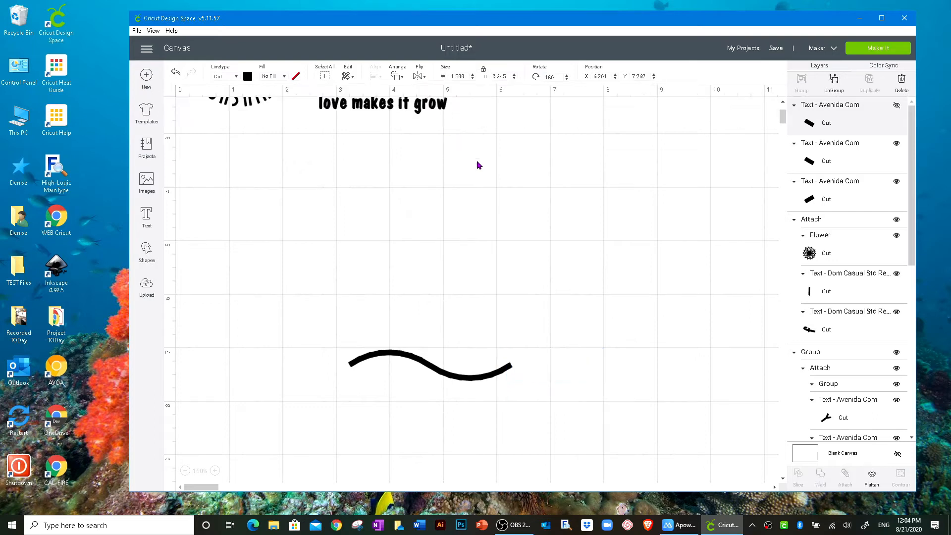
left_click_drag(539, 368, 538, 356)
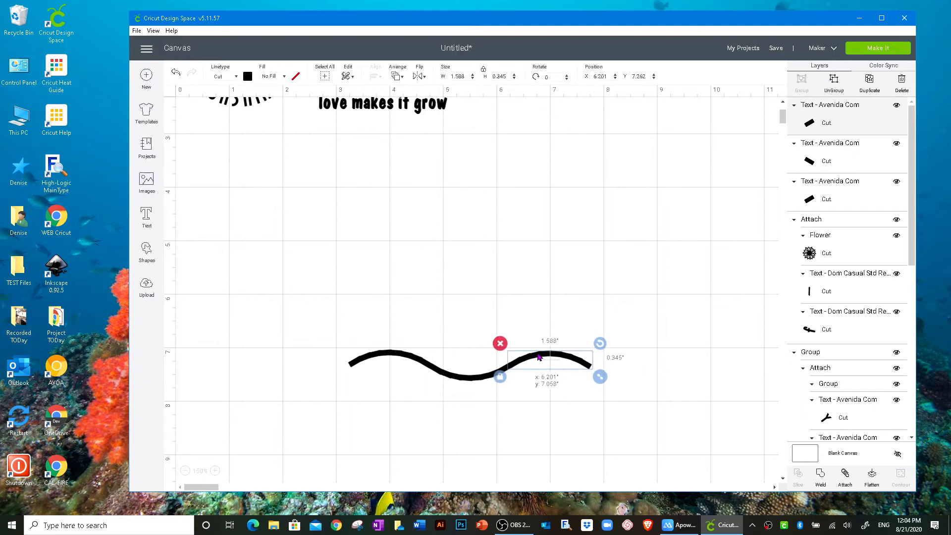
Select all three arcs of the wave and weld them into one shape
left_click(534, 395)
left_click_drag(289, 303, 649, 409)
left_click(818, 474)
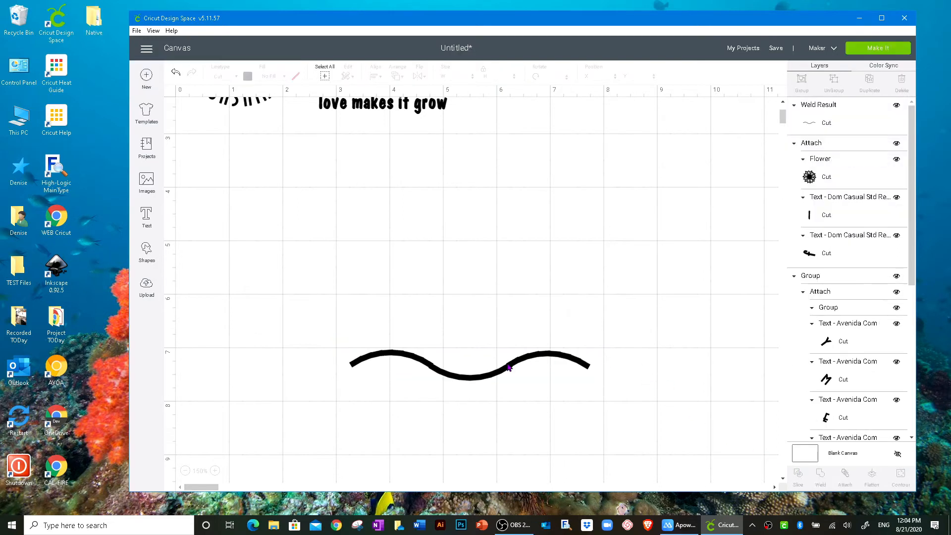
Move the welded wave up beneath the existing text designs and change its material colour to red
left_click_drag(491, 375, 423, 251)
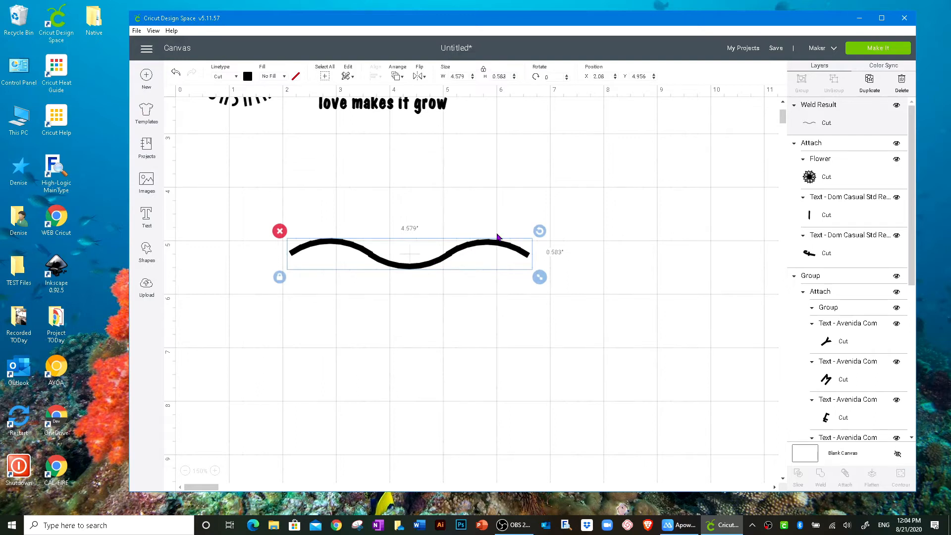
left_click_drag(425, 268, 328, 176)
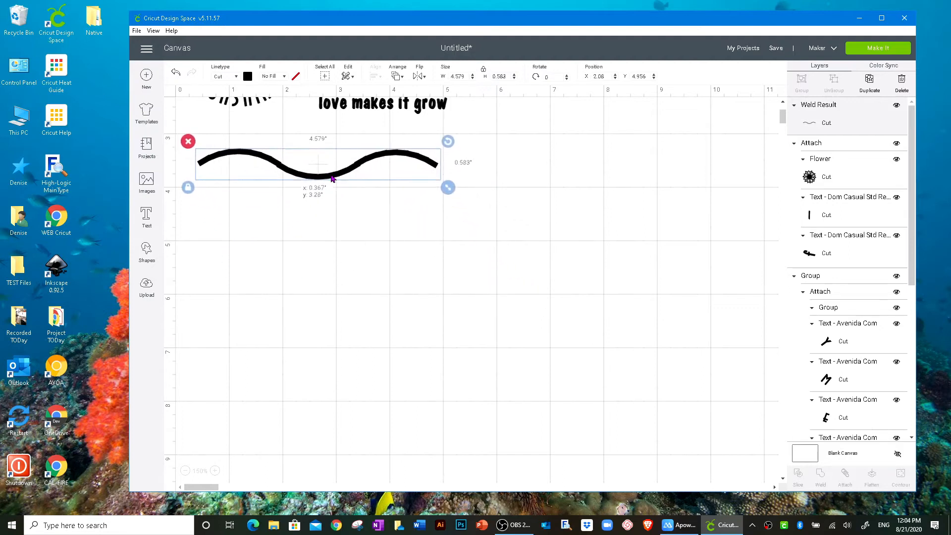
left_click(248, 77)
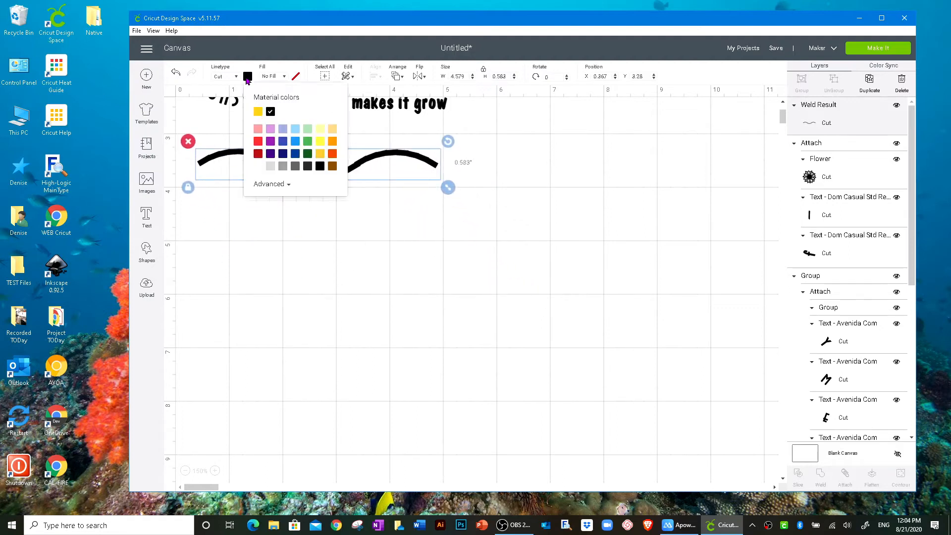
left_click(258, 142)
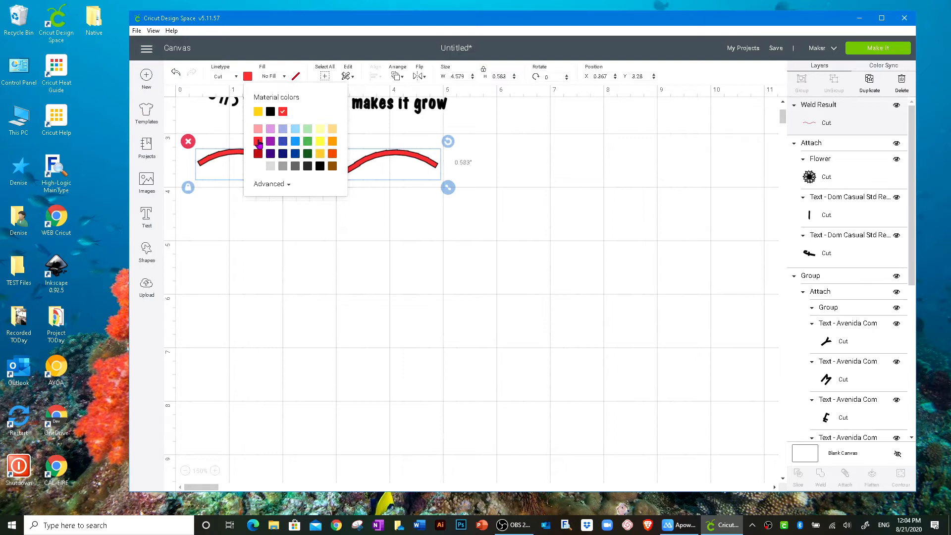
Shrink the red wave to about 3.3 inches wide and place it just beneath the sunshine and flower designs
left_click(409, 239)
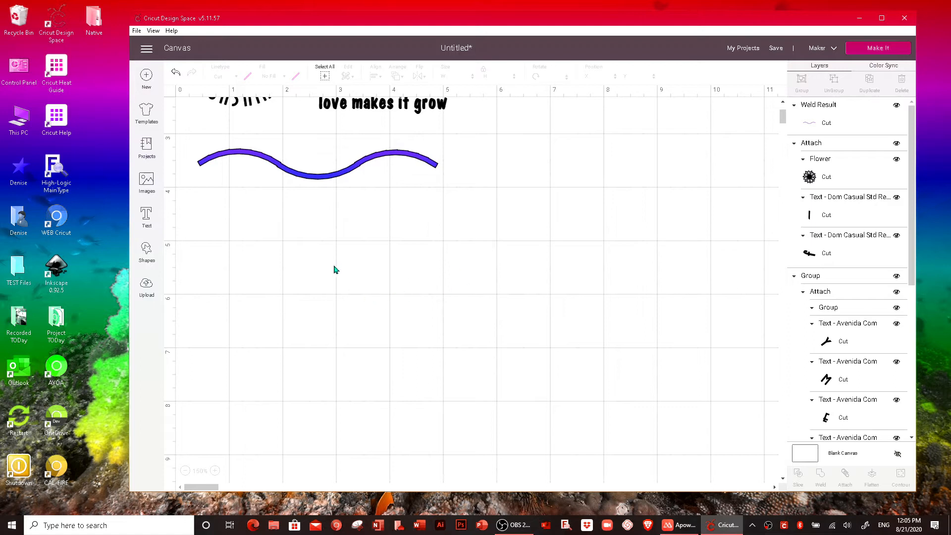
left_click(305, 180)
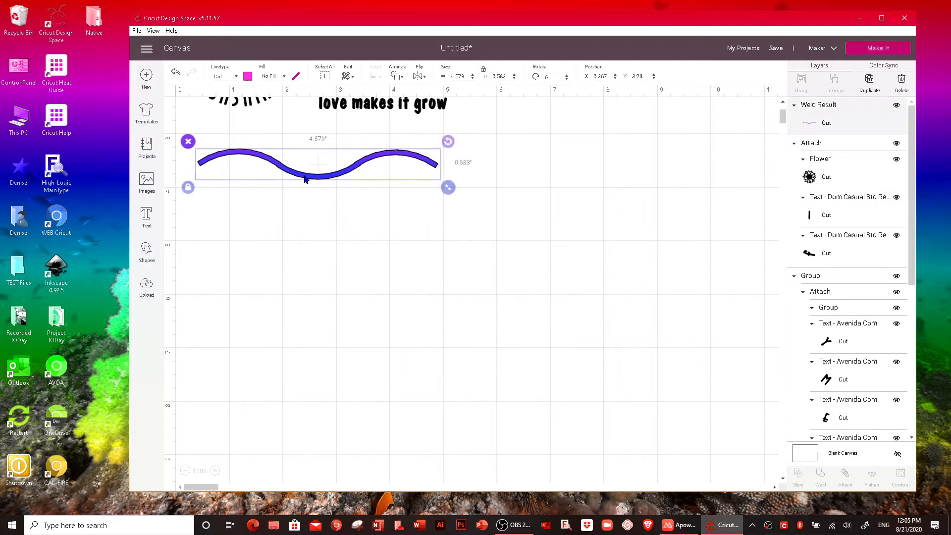
left_click_drag(305, 179, 301, 155)
left_click_drag(443, 164, 375, 172)
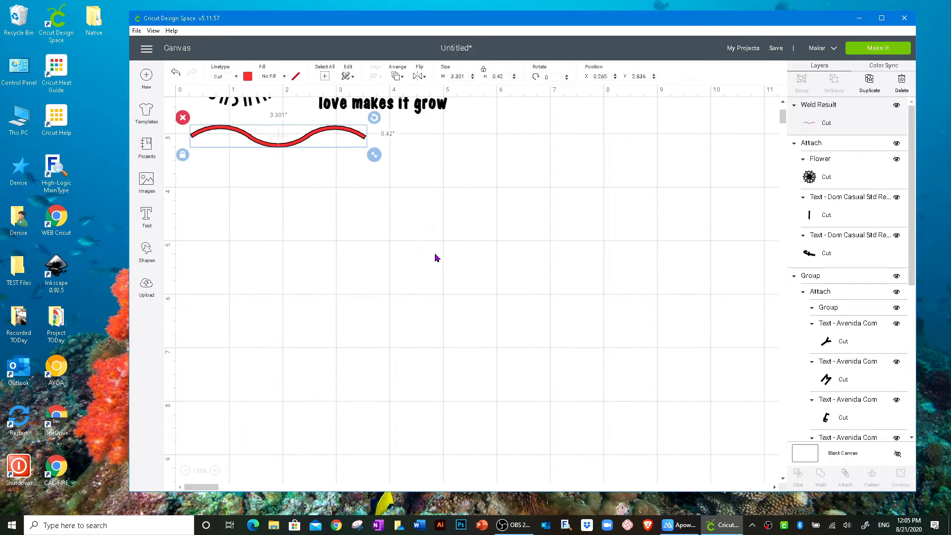
scroll(435, 264, "up", 3)
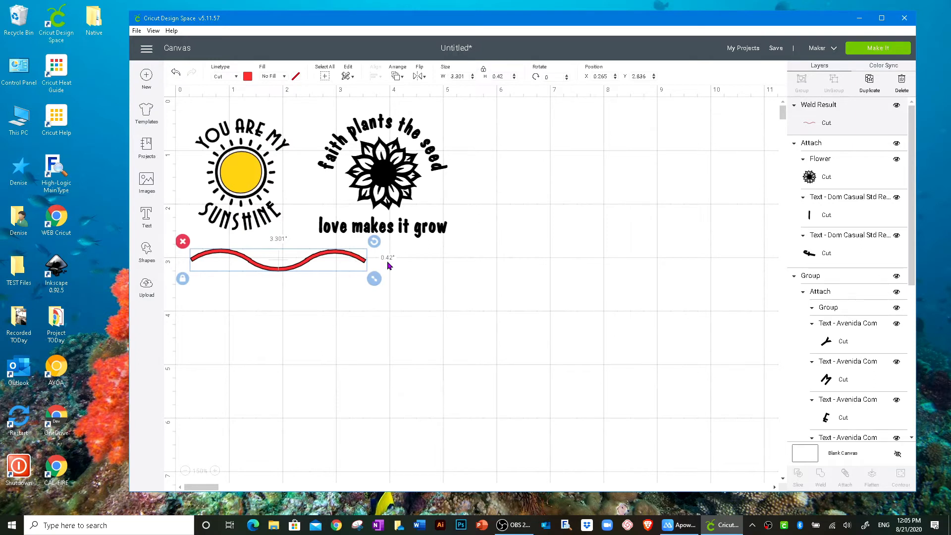
left_click_drag(291, 272, 296, 276)
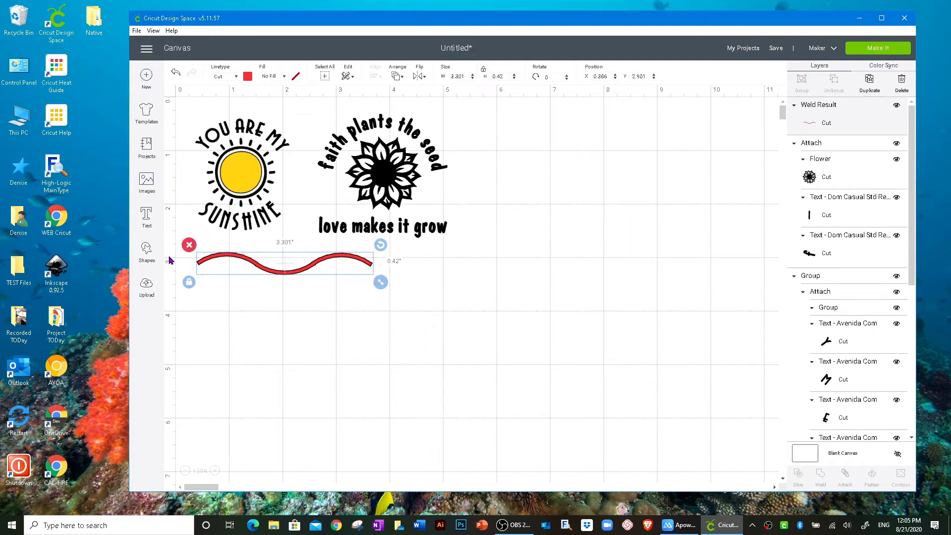
Insert a new text box and open its font list, viewing all fonts and the system fonts
left_click(147, 216)
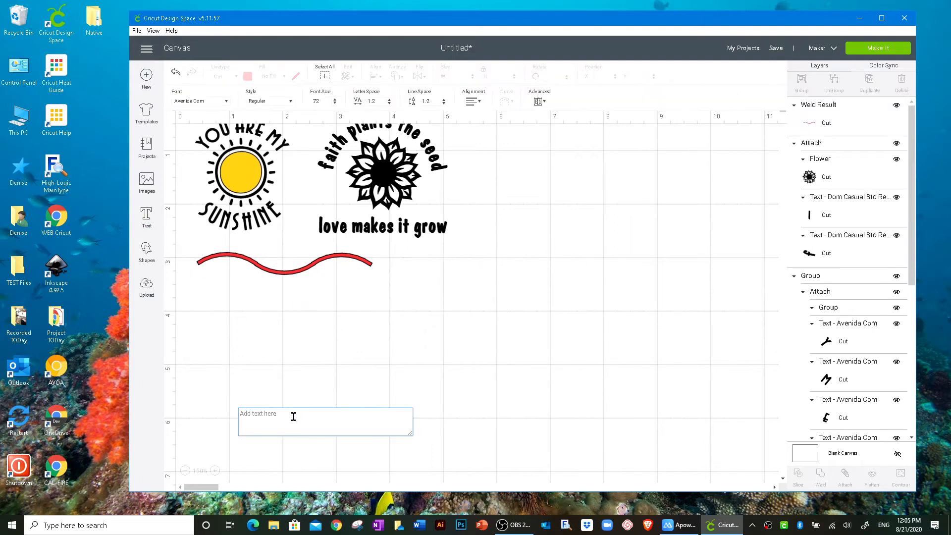
left_click(228, 102)
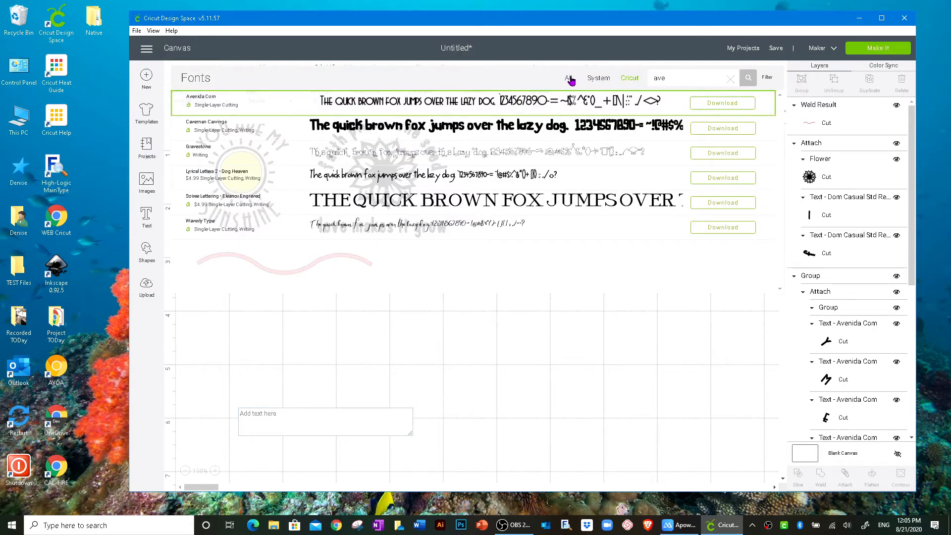
left_click(569, 79)
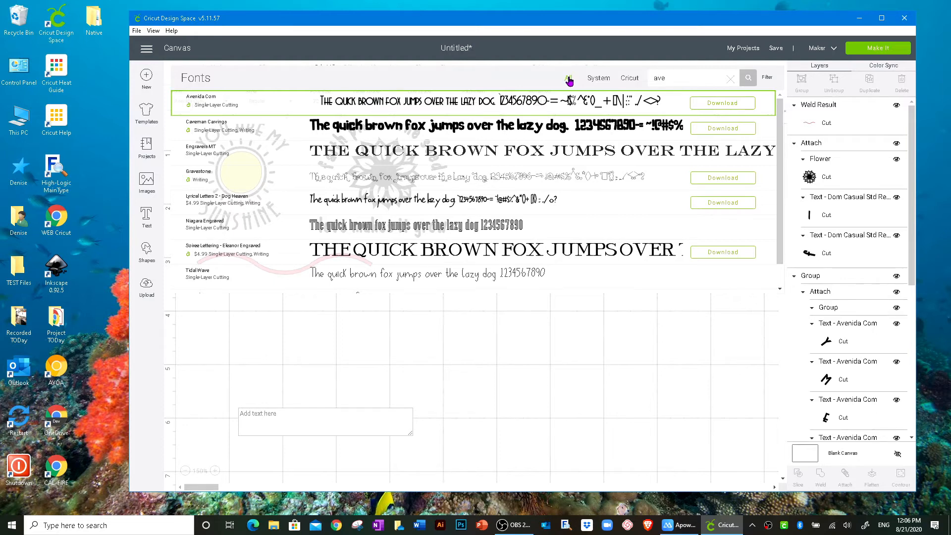
left_click(597, 80)
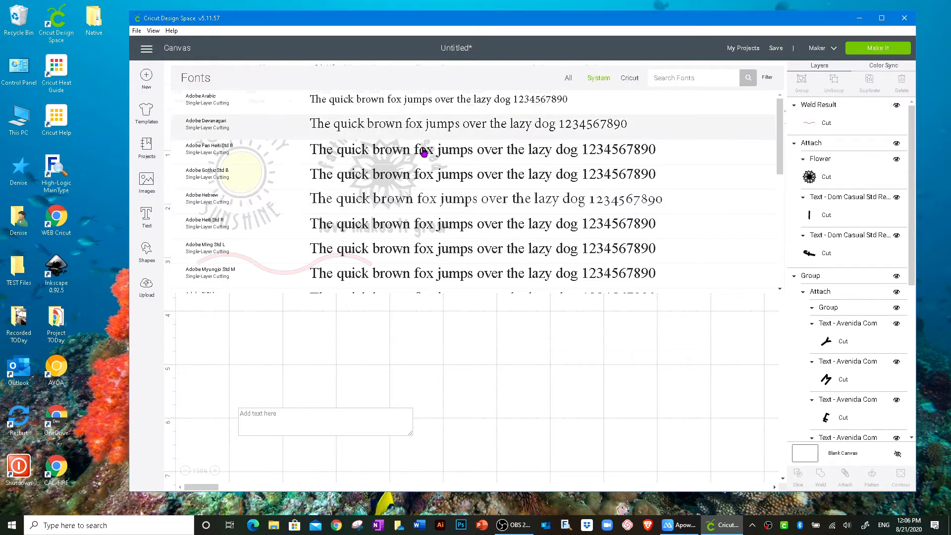
Look through the Cricut fonts and examine their cutting and writing types and their previews
left_click(628, 79)
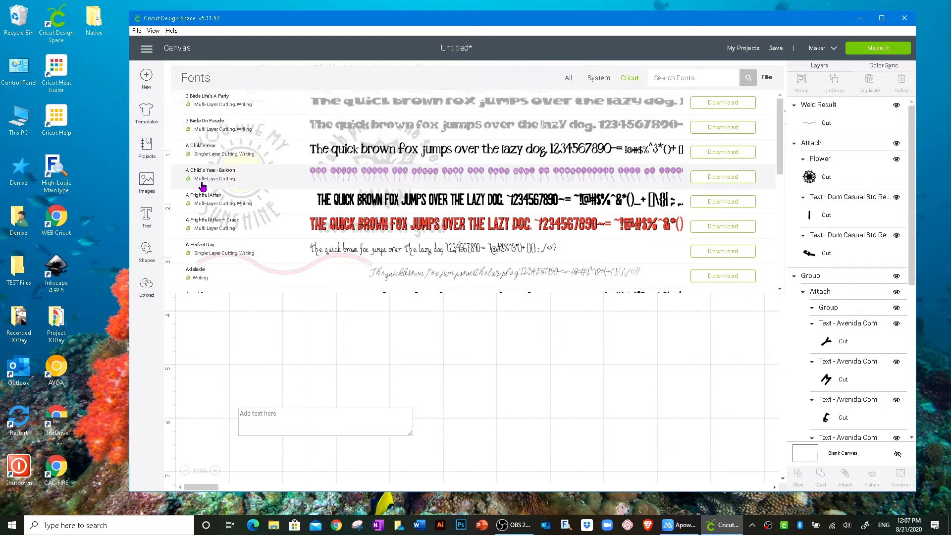
scroll(245, 196, "down", 1)
scroll(245, 197, "down", 6)
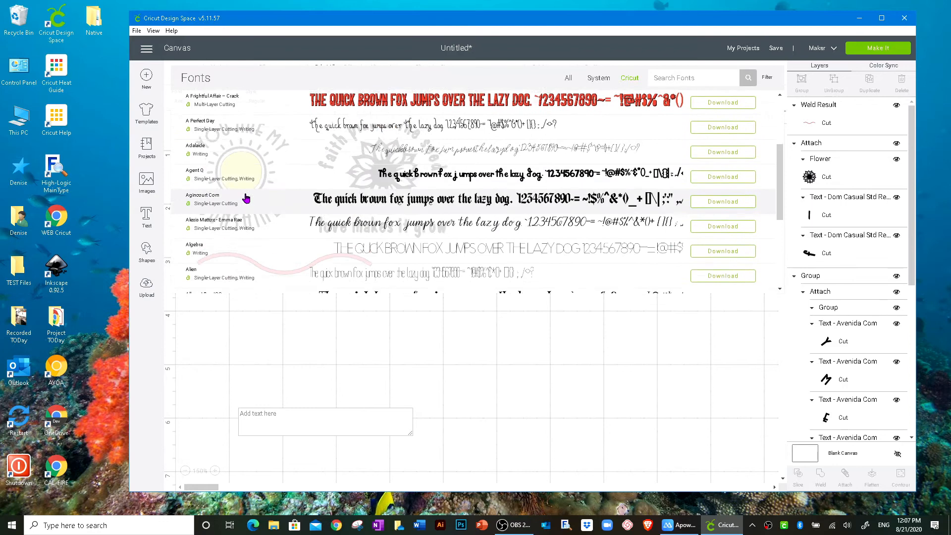
scroll(244, 199, "down", 8)
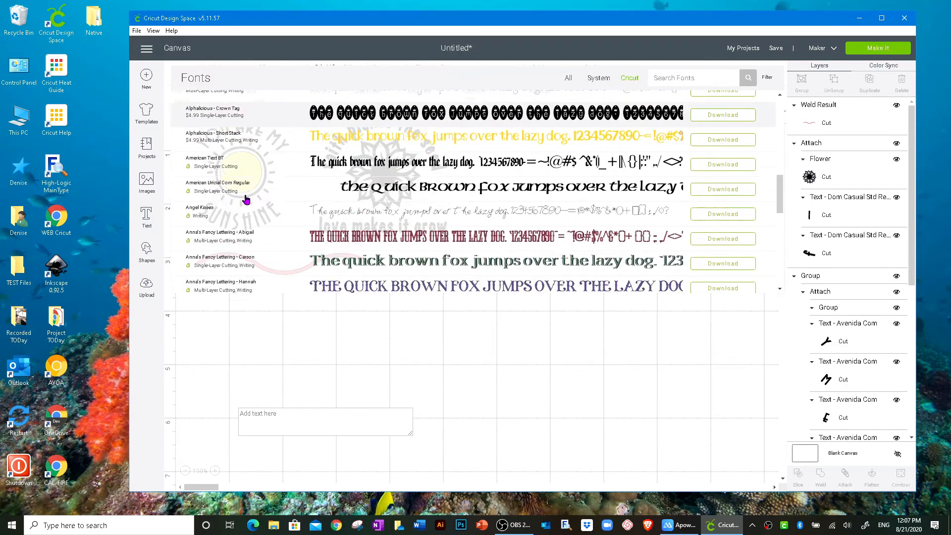
scroll(245, 199, "down", 5)
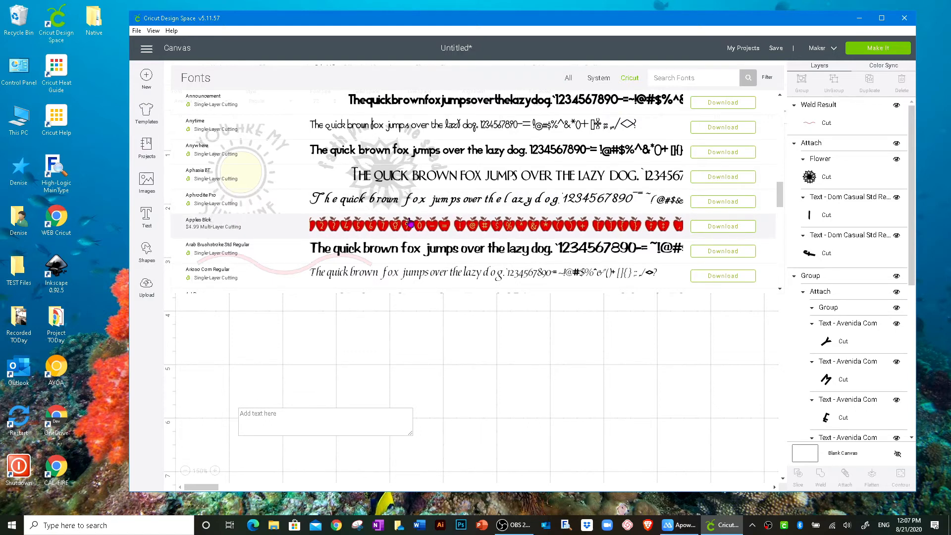
scroll(396, 216, "up", 3)
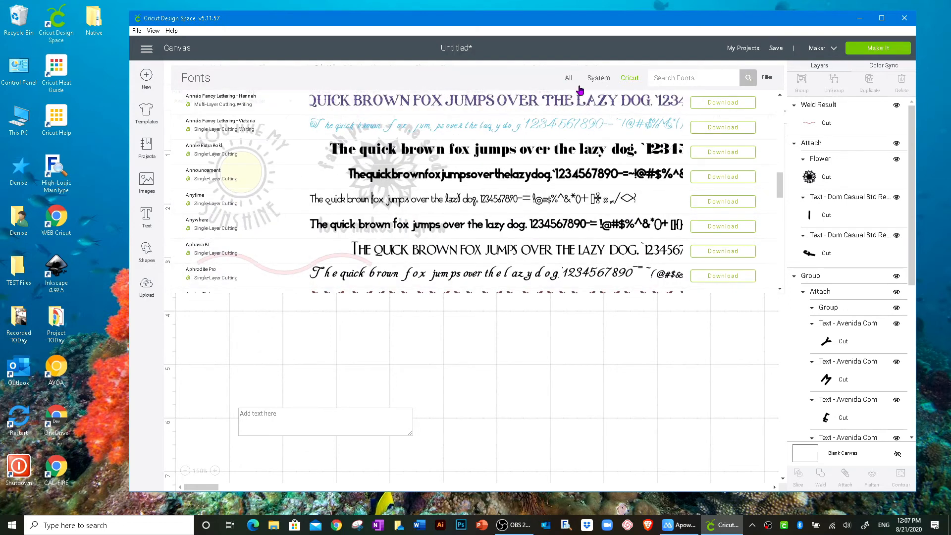
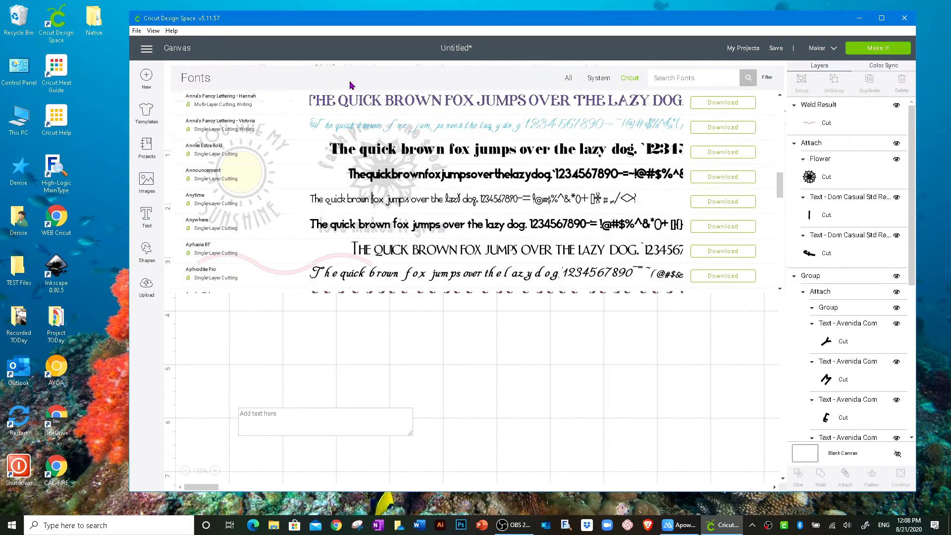
Search the system fonts for "adora" and apply Adorable Extras to the new text box
left_click(658, 77)
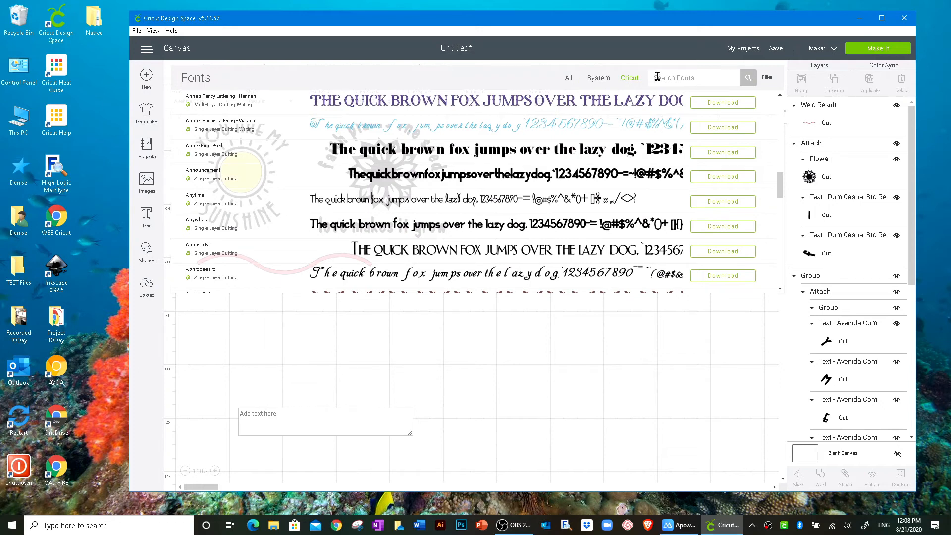
left_click(597, 79)
type("adora")
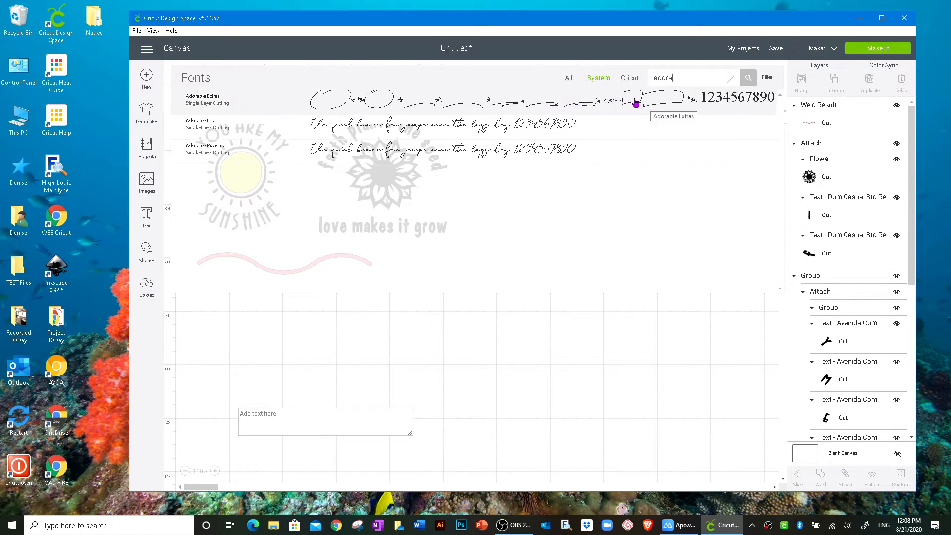
left_click(628, 104)
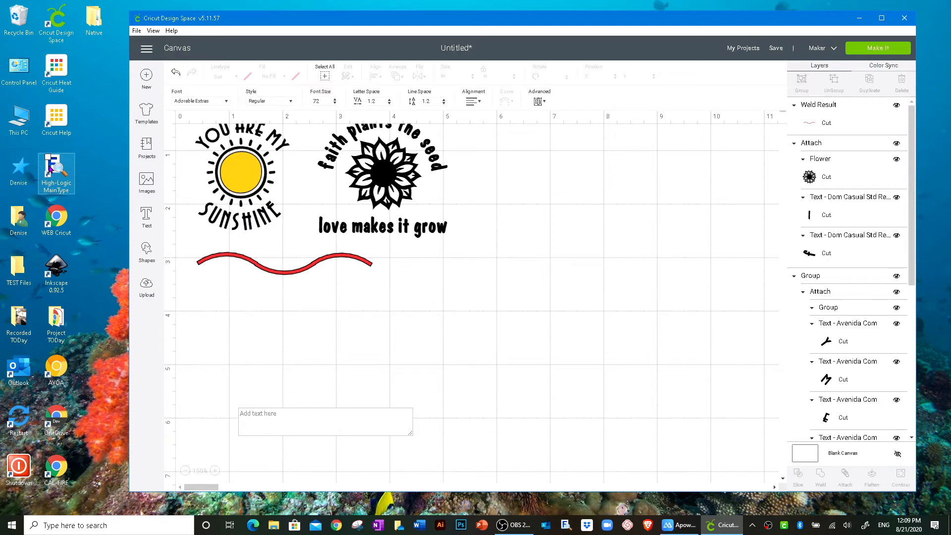
Switch to High-Logic MainType in its free edition and dismiss the welcome dialog and the network notice
double_click(52, 171)
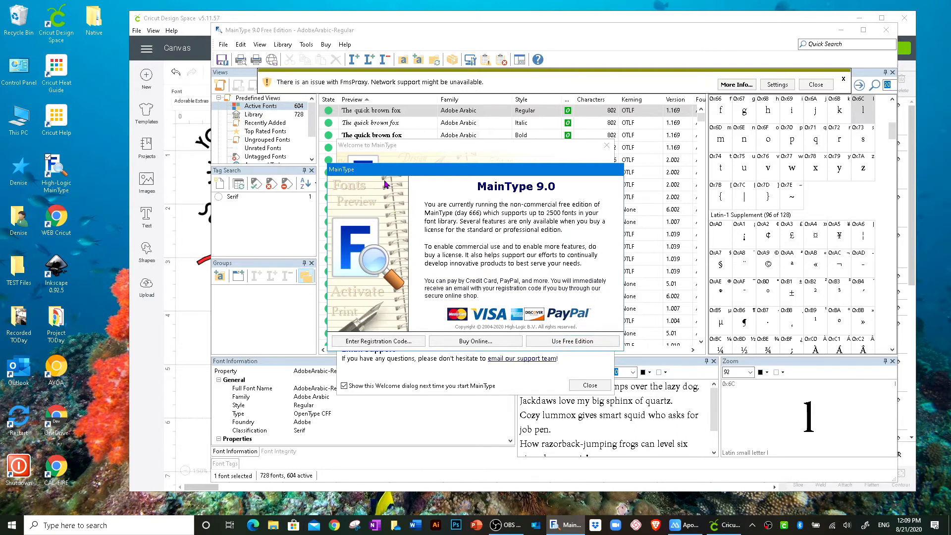
left_click(560, 342)
left_click(589, 385)
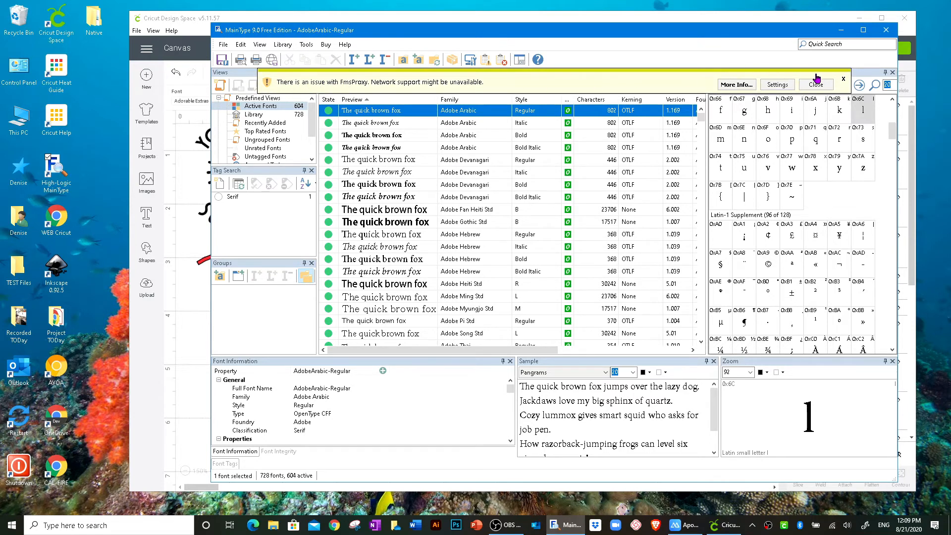
left_click(844, 81)
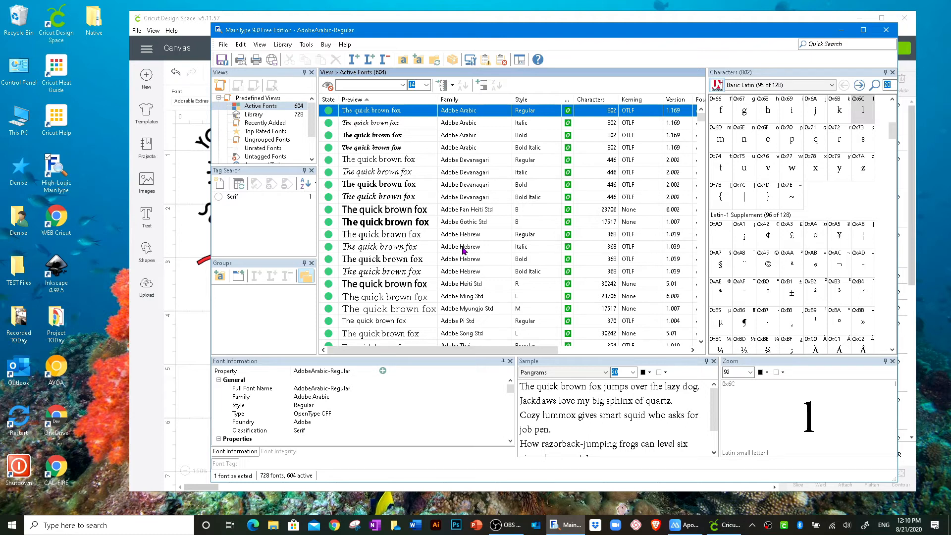
Find the Extras style of the Adorable family among the active fonts and display its character map
scroll(468, 261, "down", 2)
scroll(468, 261, "down", 2)
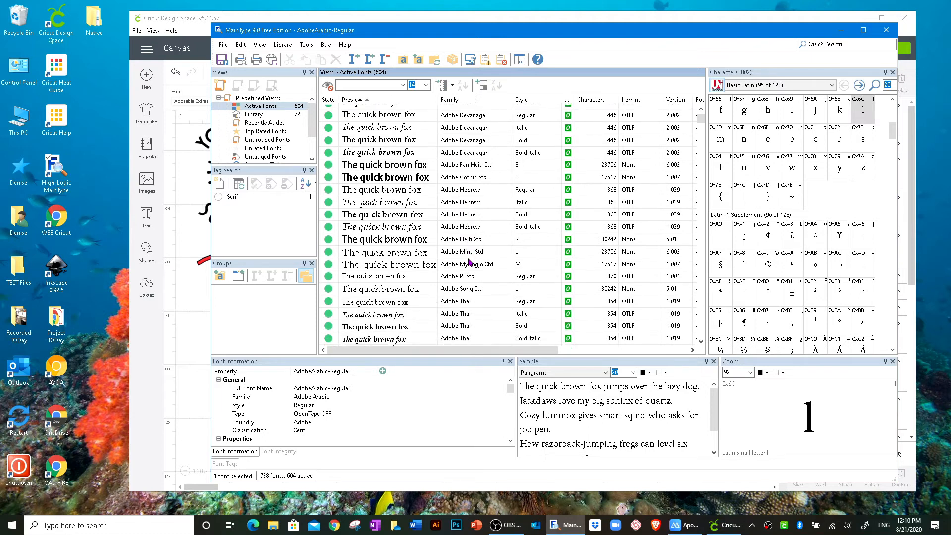
scroll(470, 263, "up", 2)
scroll(470, 263, "up", 2)
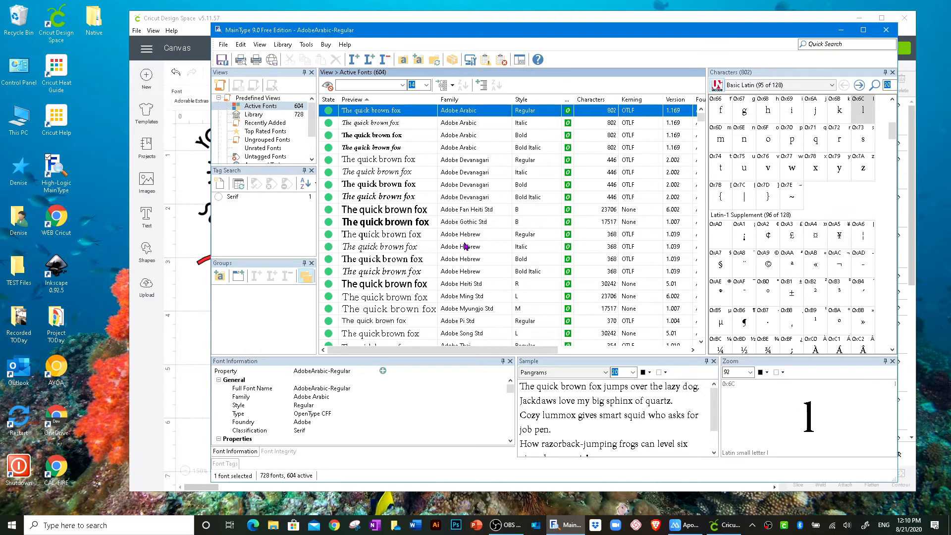
scroll(466, 246, "down", 1)
scroll(466, 247, "down", 2)
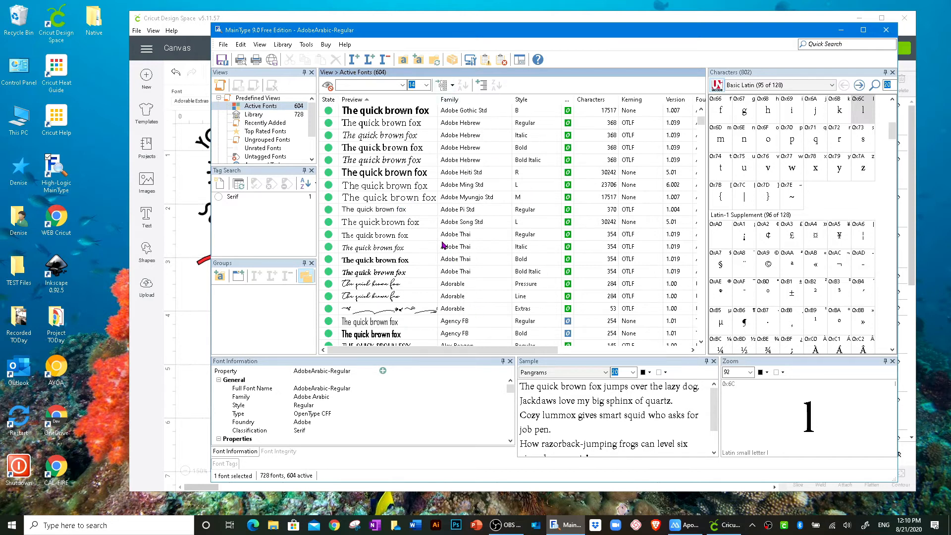
left_click(463, 310)
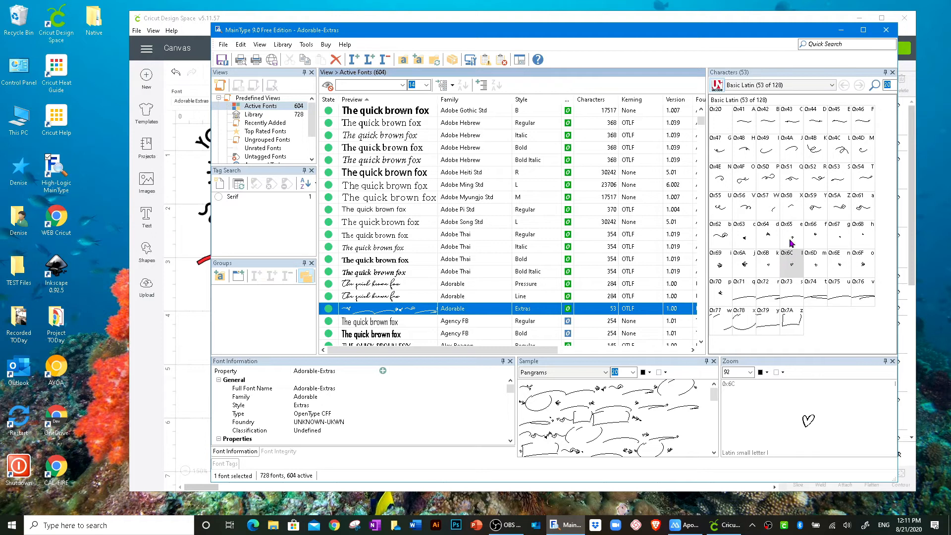
Examine the enlarged glyphs for lowercase b, p and l in Adorable Extras, and close MainType
left_click(720, 240)
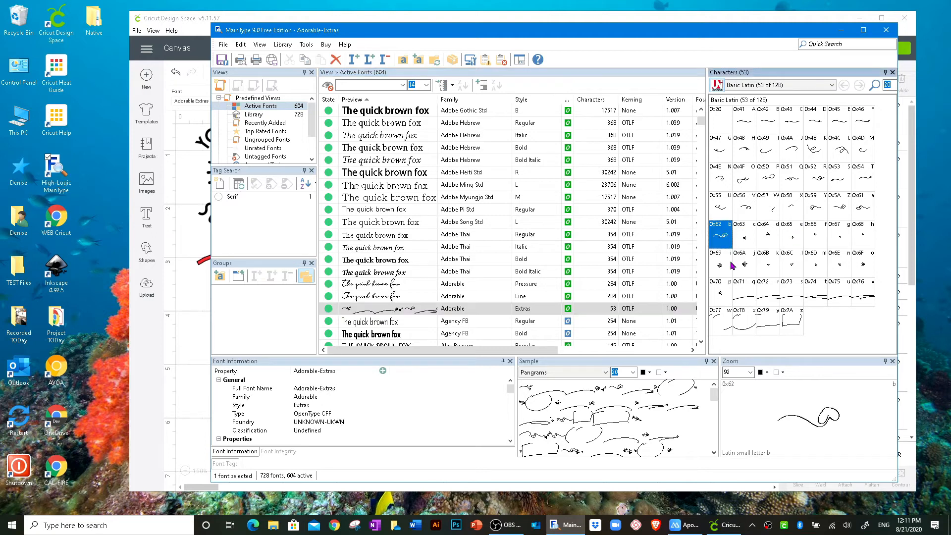
left_click(722, 296)
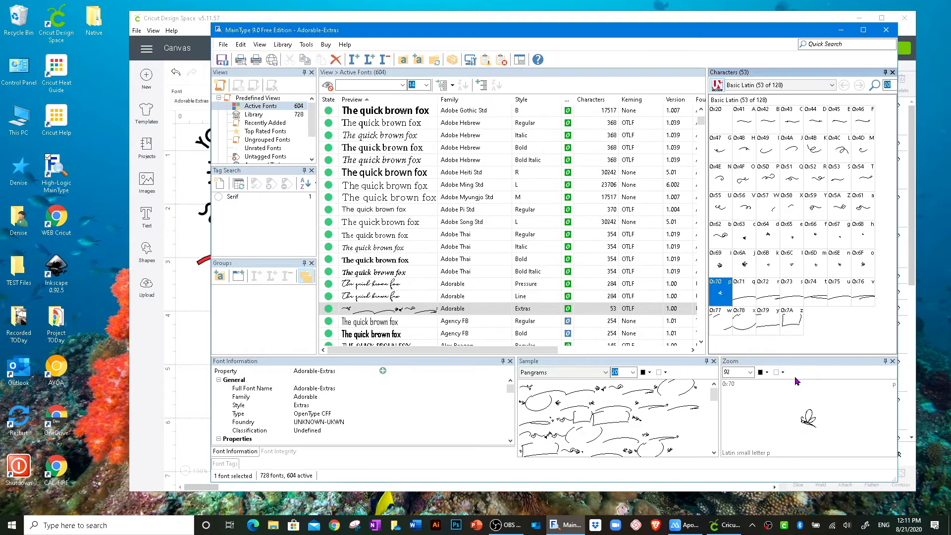
left_click(791, 269)
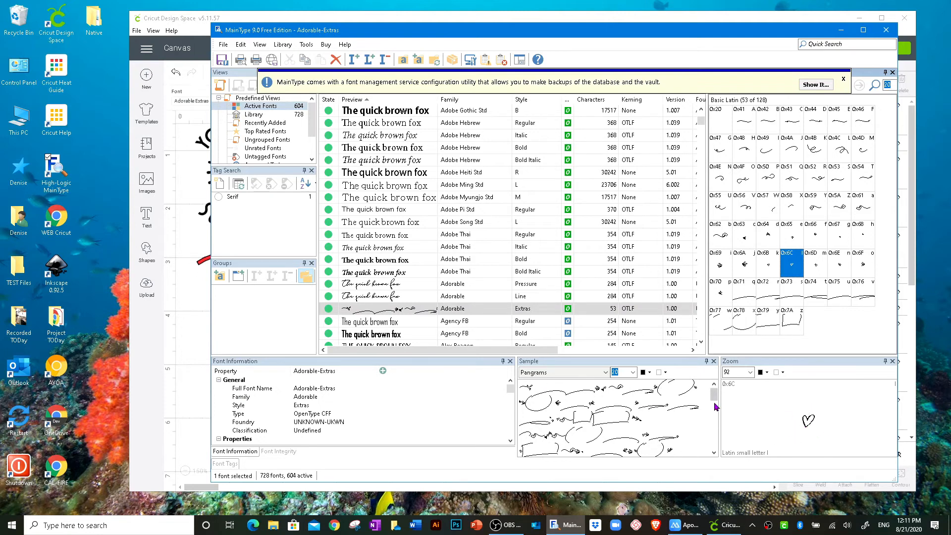
mouse_move(714, 396)
left_mouse_down()
mouse_move(717, 444)
mouse_move(713, 391)
left_mouse_up()
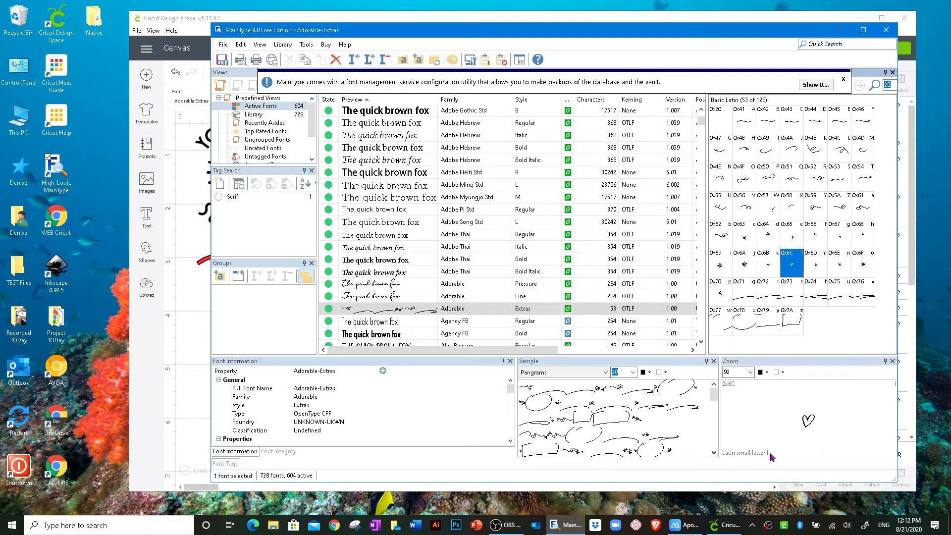
left_click(886, 31)
Fill the empty Adorable Extras text box with 23 lowercase l characters to make a row of hearts
left_click(250, 424)
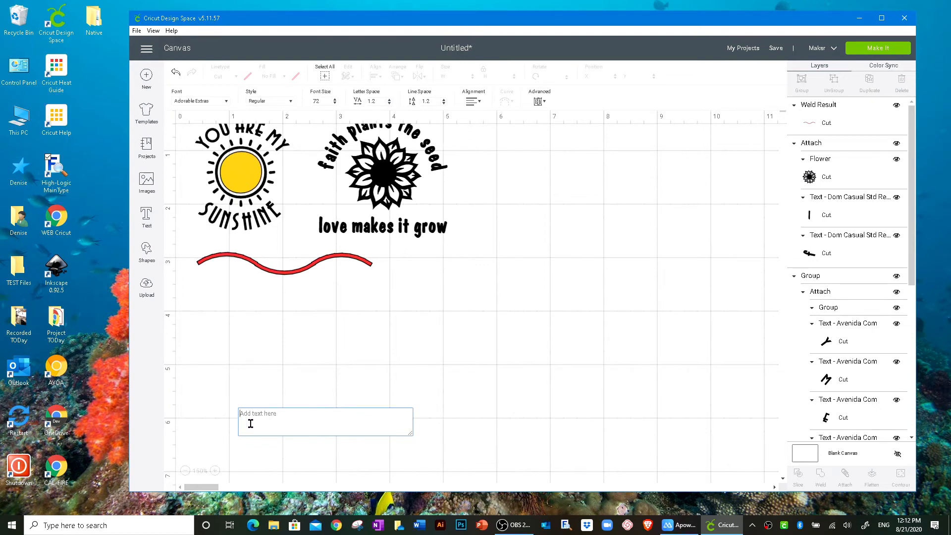
type("lllllllll")
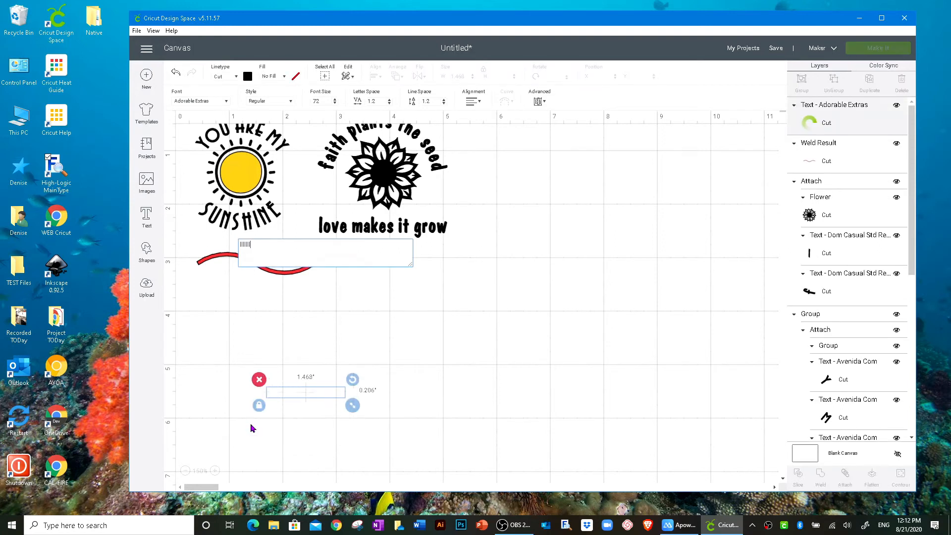
type("lllllllll")
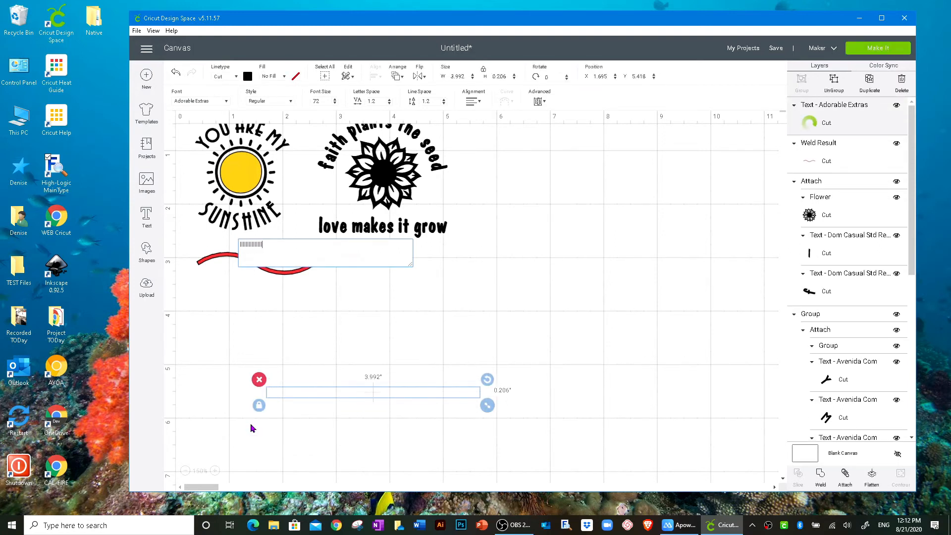
type("llllllllll")
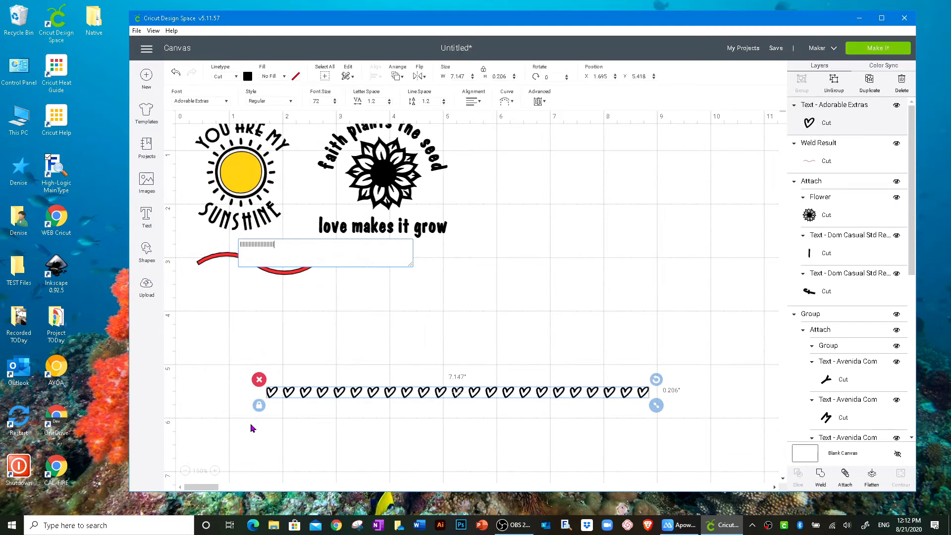
Curve the row of hearts into a closed ring with a curve diameter of 2.31
left_click(508, 102)
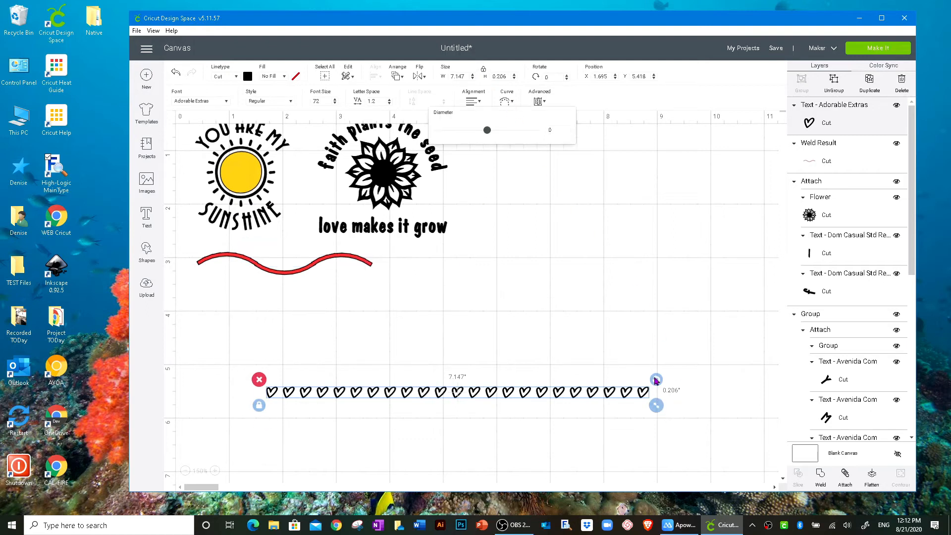
left_click_drag(490, 131, 551, 144)
scroll(609, 351, "down", 6)
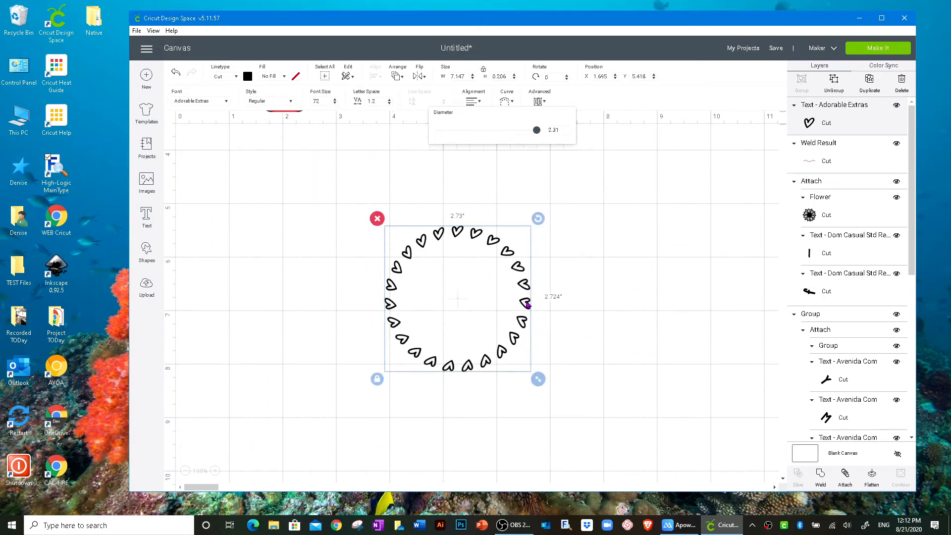
Move the heart ring toward the canvas's upper-left area and shrink it to about 1.78" wide
left_click(527, 305)
left_click(515, 303)
left_click_drag(515, 304, 339, 239)
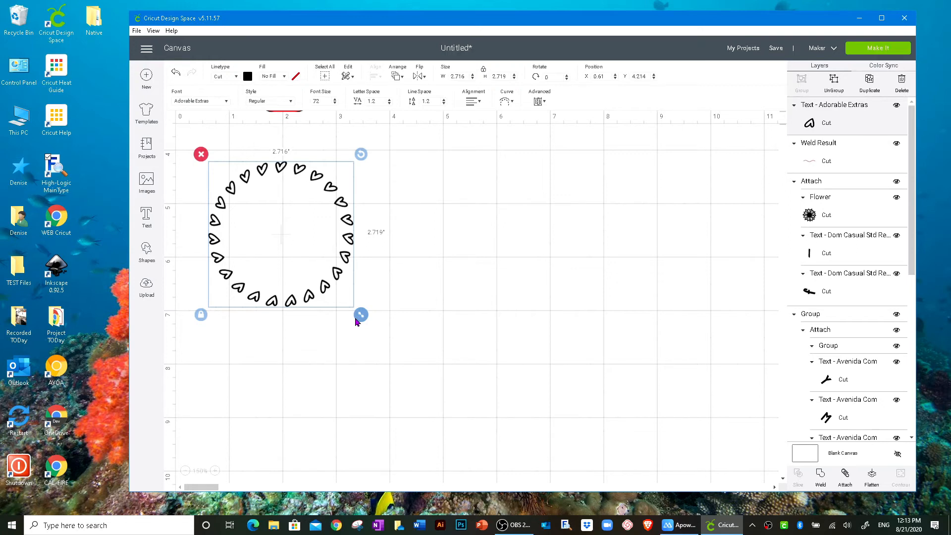
left_click_drag(362, 318, 303, 259)
Duplicate the heart ring, place the copy beside the original, enlarge it to about 2.34" wide, and shift both rings slightly lower
left_click(869, 81)
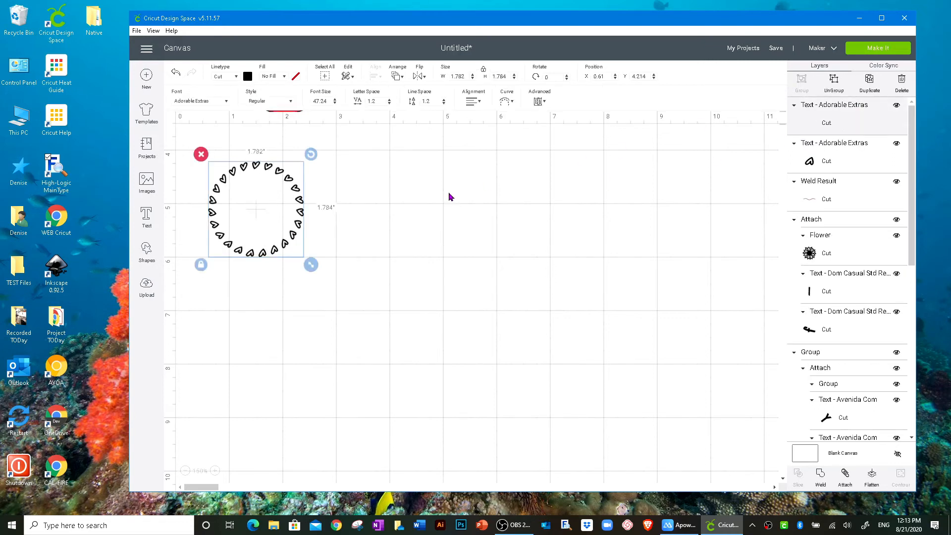
left_click_drag(331, 250, 422, 223)
left_click_drag(430, 267, 459, 296)
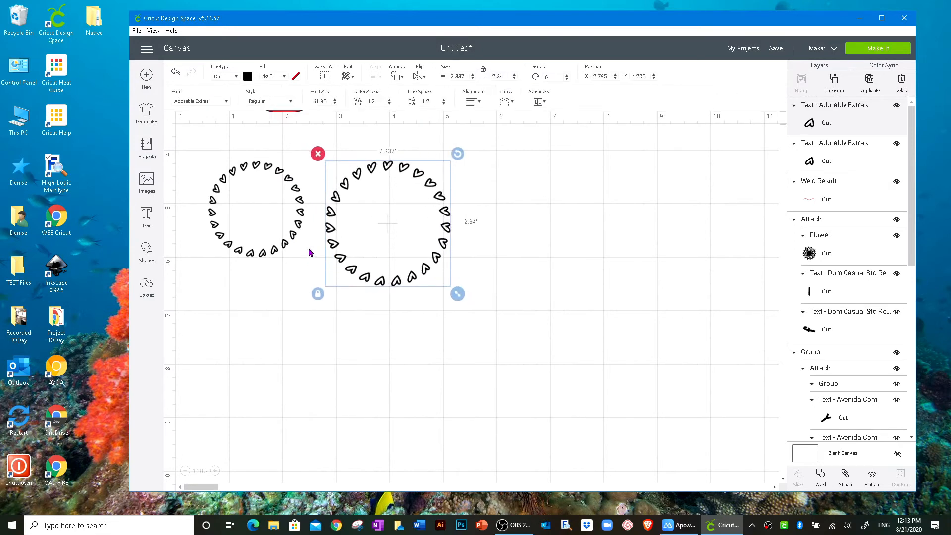
left_click_drag(384, 284, 407, 297)
left_click_drag(299, 253, 306, 291)
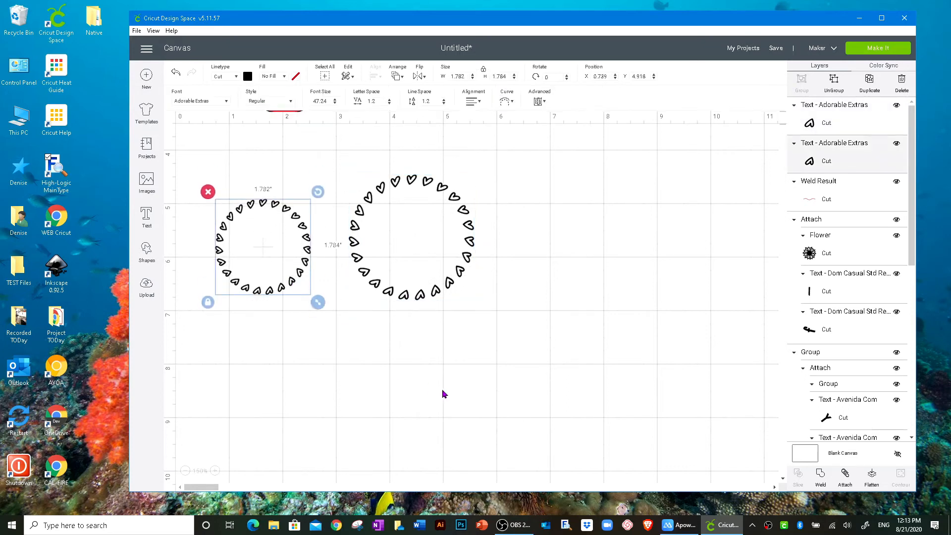
Delete the sunshine, flower and red wavy-line designs, and move both heart rings up into the cleared canvas area
scroll(443, 394, "up", 3)
left_click_drag(392, 288, 179, 103)
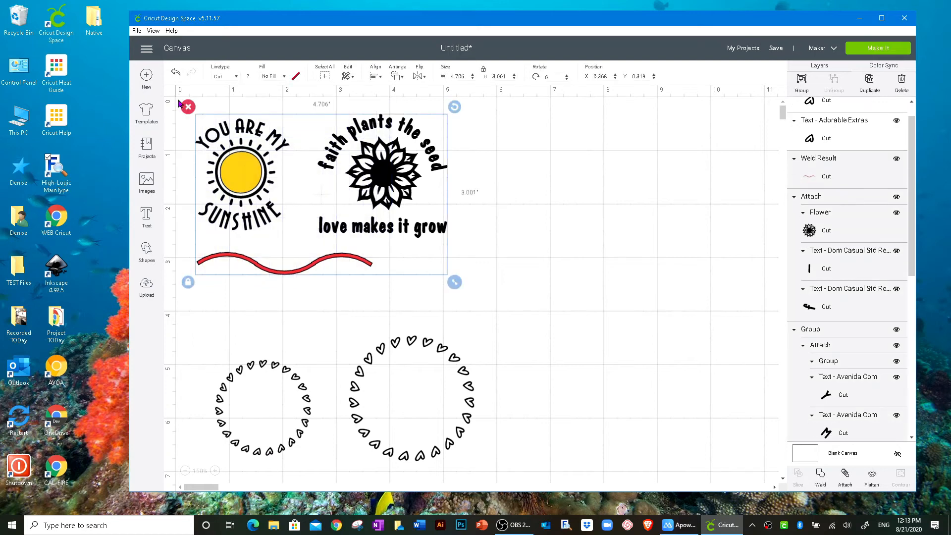
left_click(188, 106)
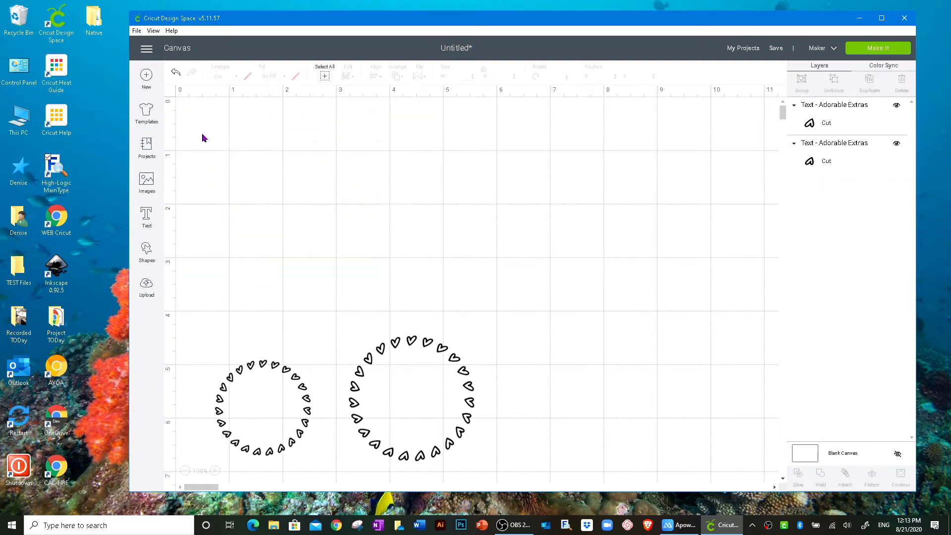
left_click_drag(288, 369, 302, 171)
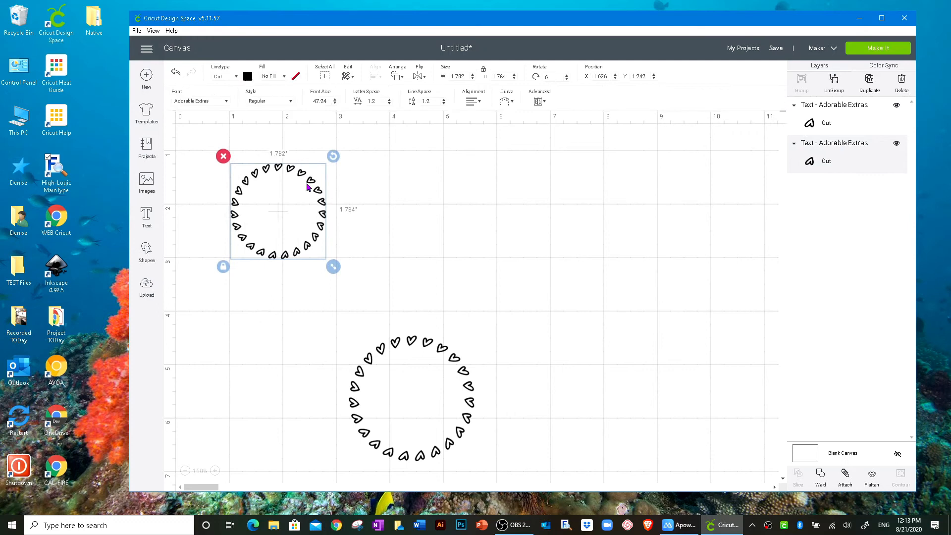
left_click_drag(414, 343, 432, 152)
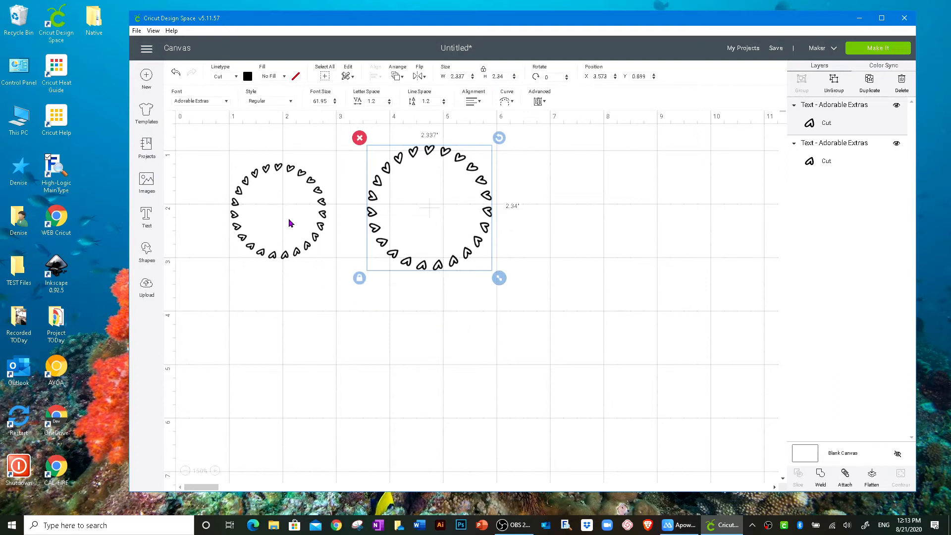
Hide the smaller heart ring and move the larger one slightly left on the canvas
left_click(280, 172)
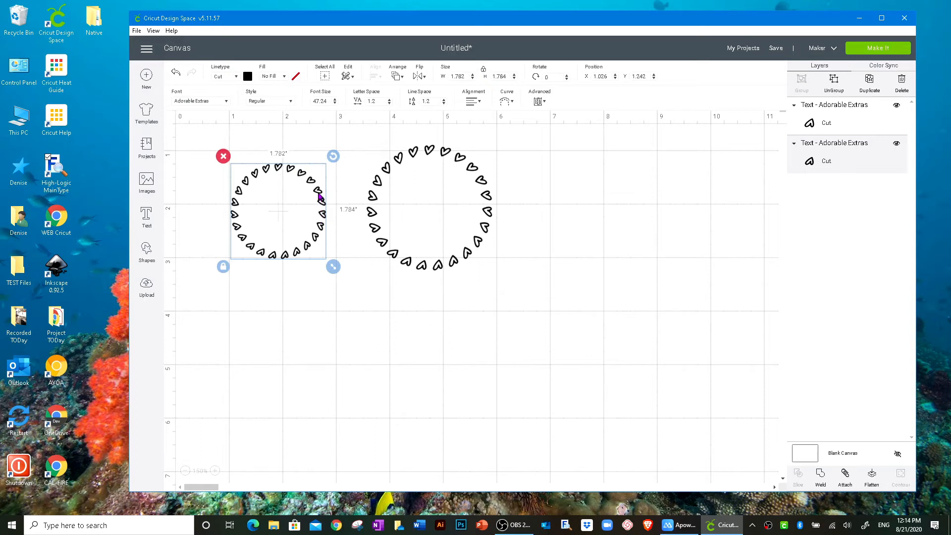
left_click(896, 144)
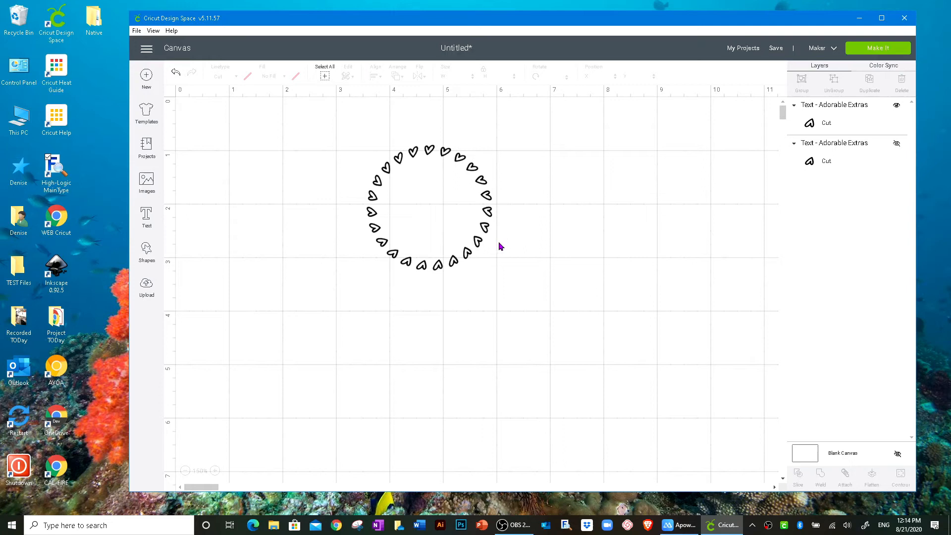
left_click_drag(486, 216, 432, 226)
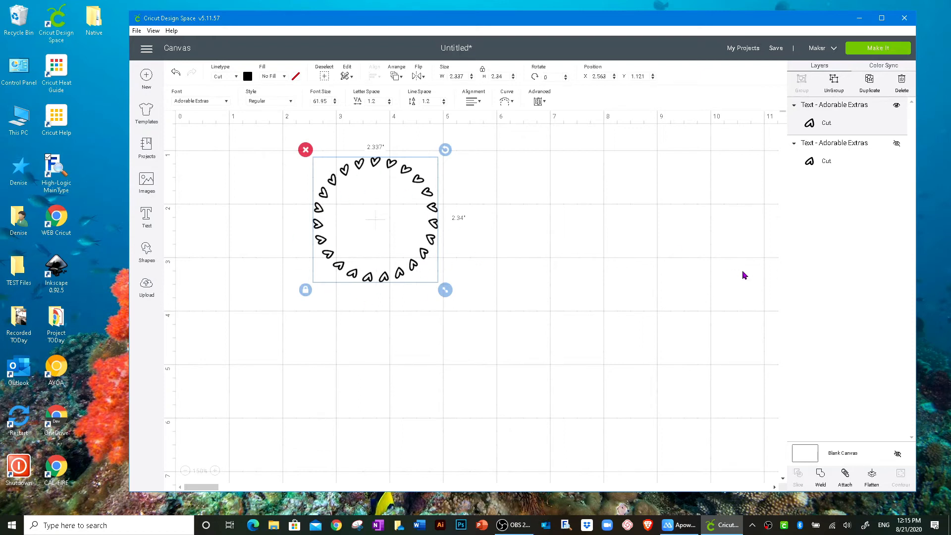
left_click(775, 48)
left_click(487, 115)
left_click(462, 250)
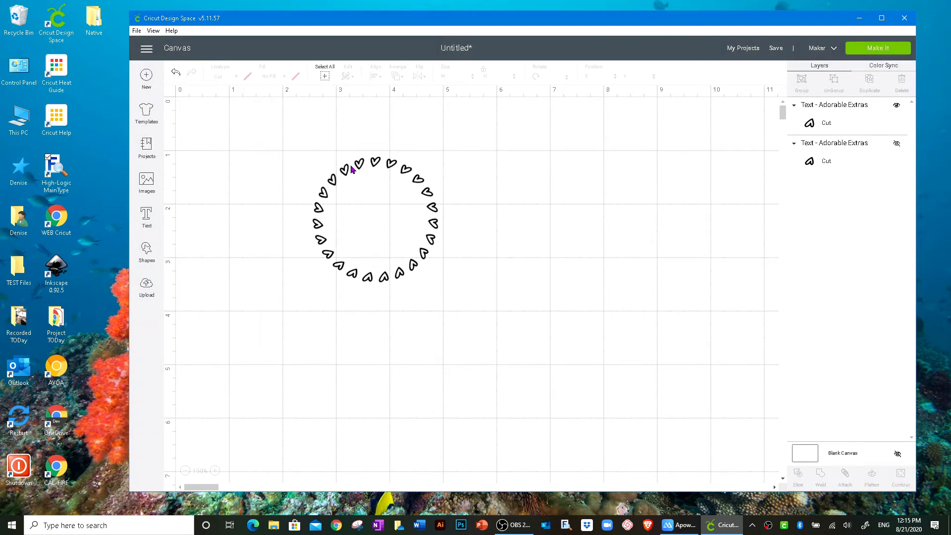
Weld the larger heart ring into a single shape and reposition it about 0.8" farther left on the canvas
left_click_drag(283, 144, 472, 313)
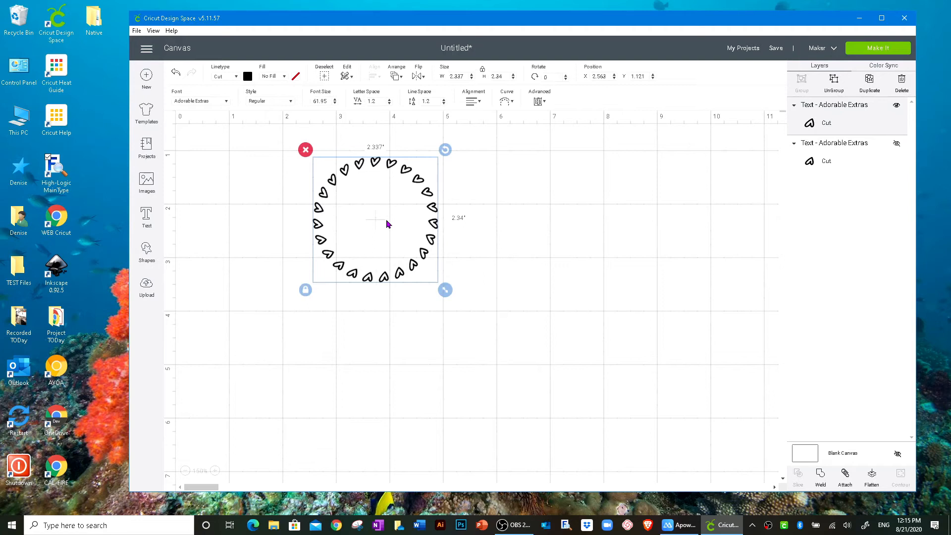
left_click(820, 474)
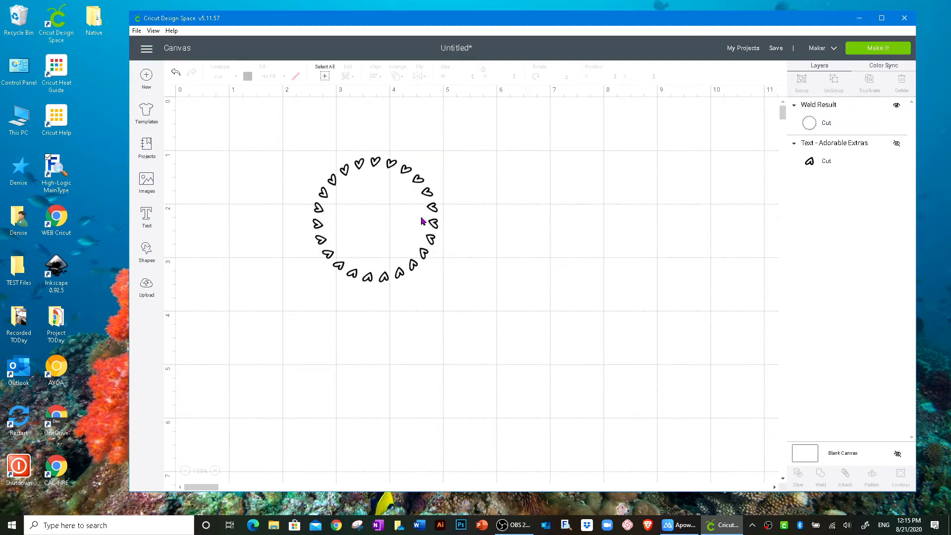
left_click_drag(431, 228, 373, 260)
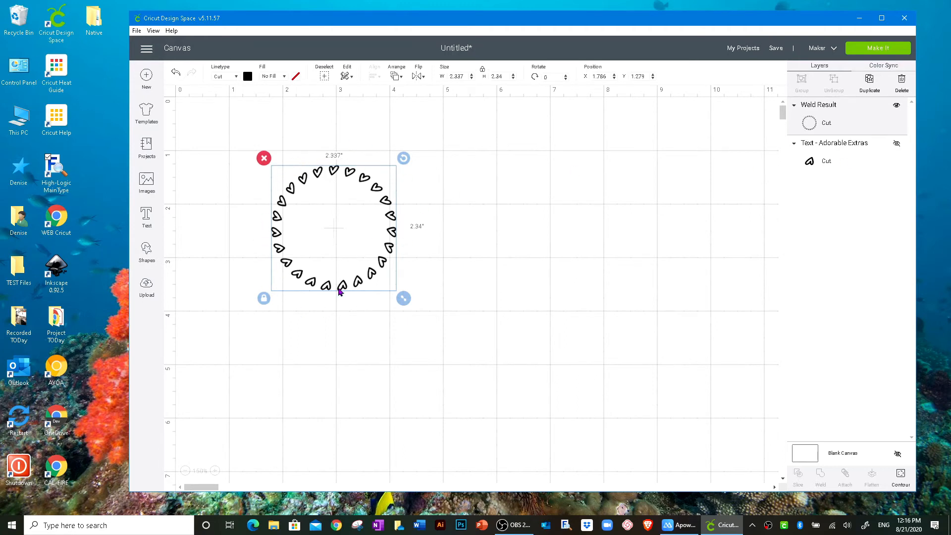
Save the project under the name "cell phone test" and deselect the ring
left_click(776, 48)
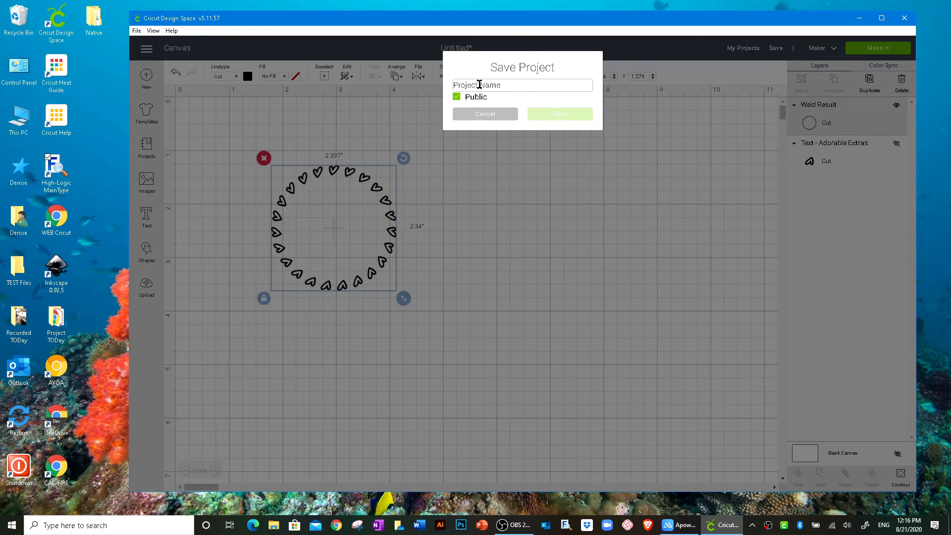
type("cell phone test")
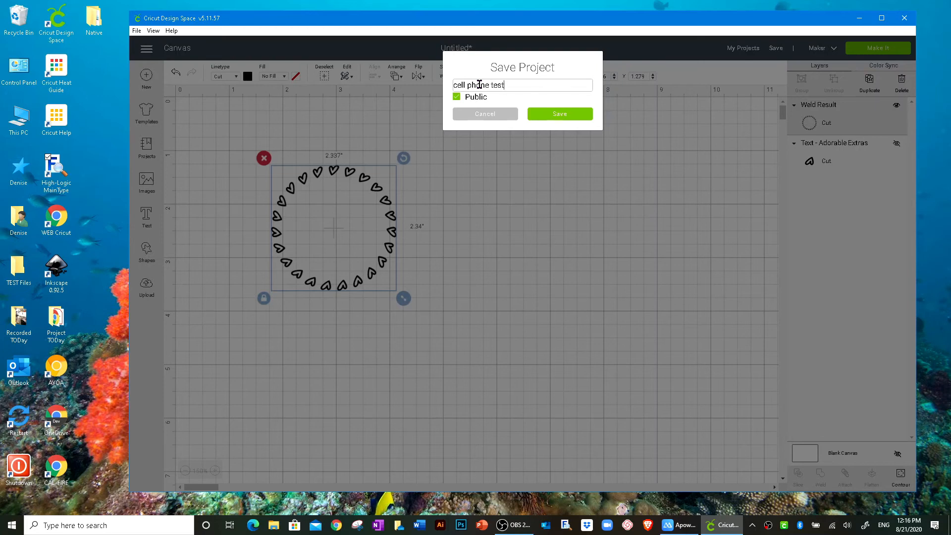
key("Return")
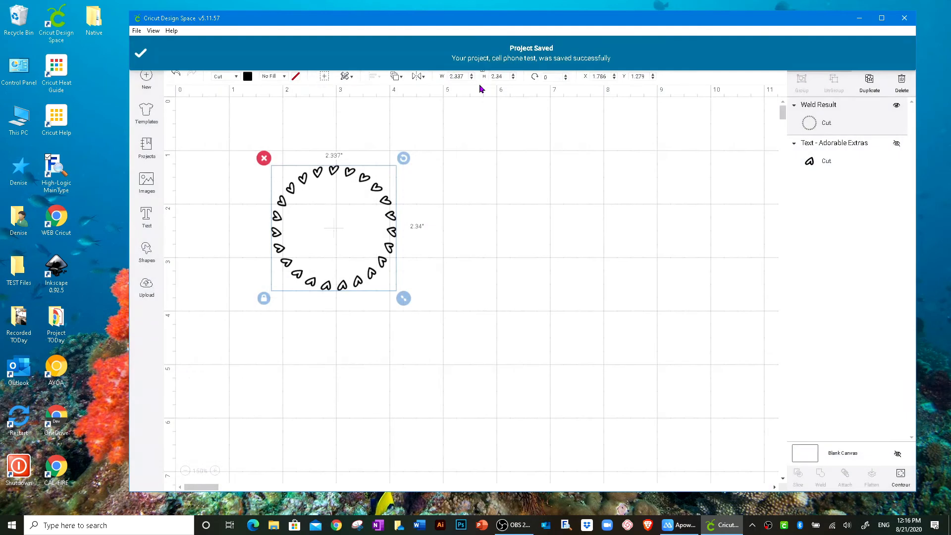
left_click(554, 211)
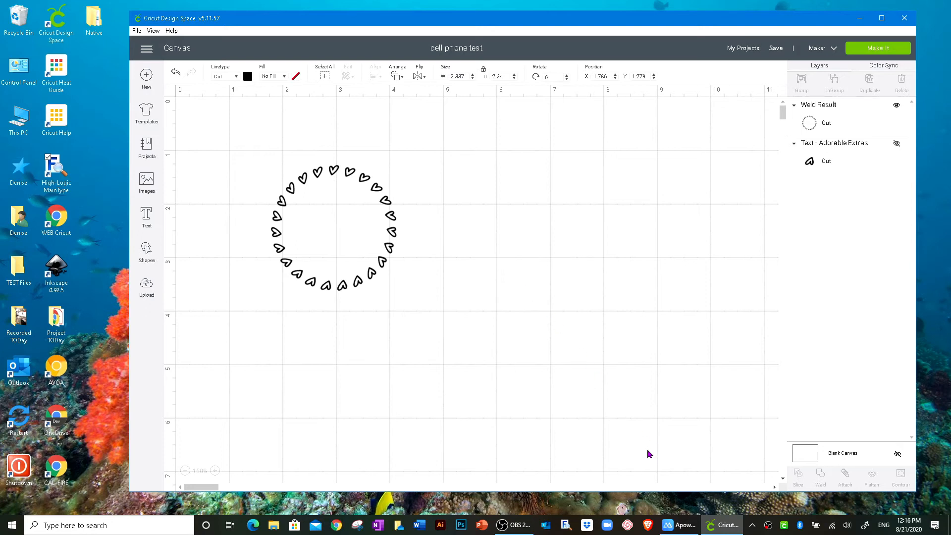
Look at the mirrored phone screen with its Cricut apps, minimize it, and select the welded ring on the canvas
left_click(675, 526)
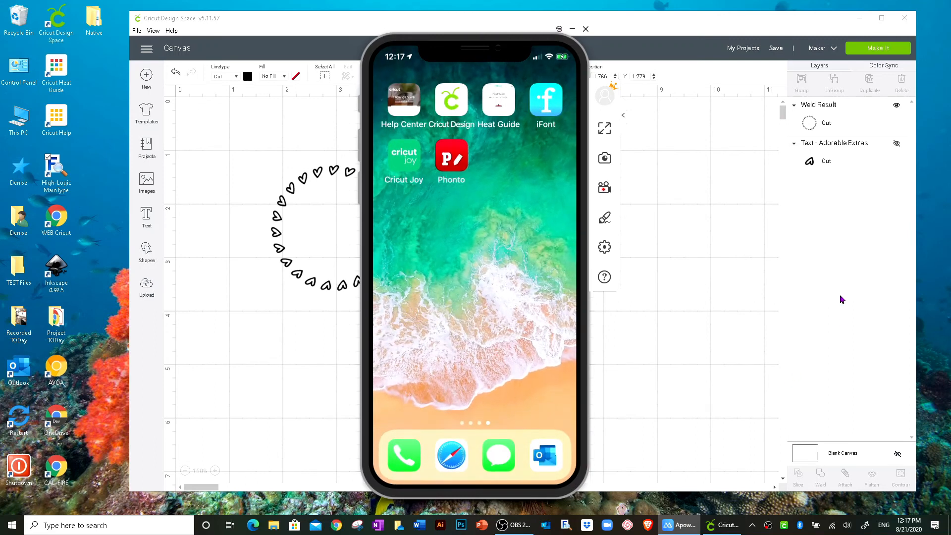
left_click(572, 29)
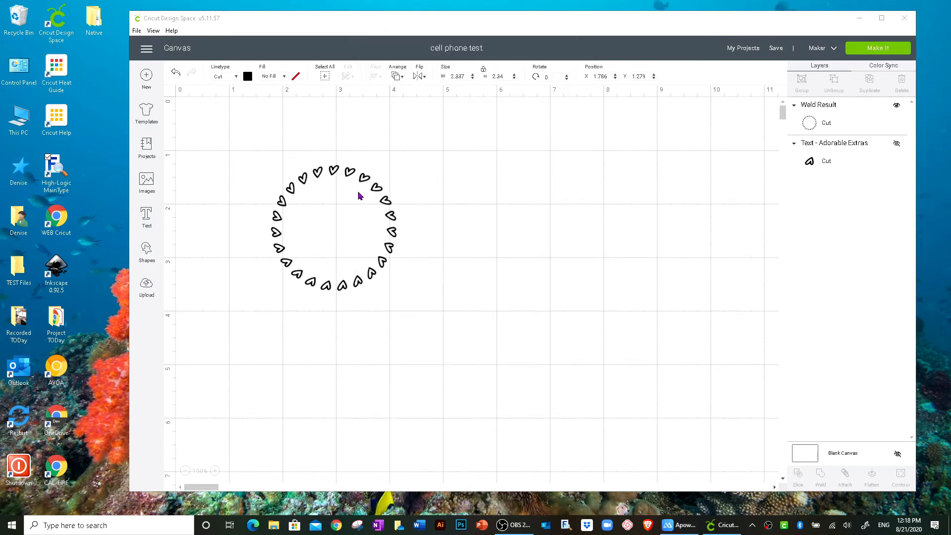
left_click(391, 207)
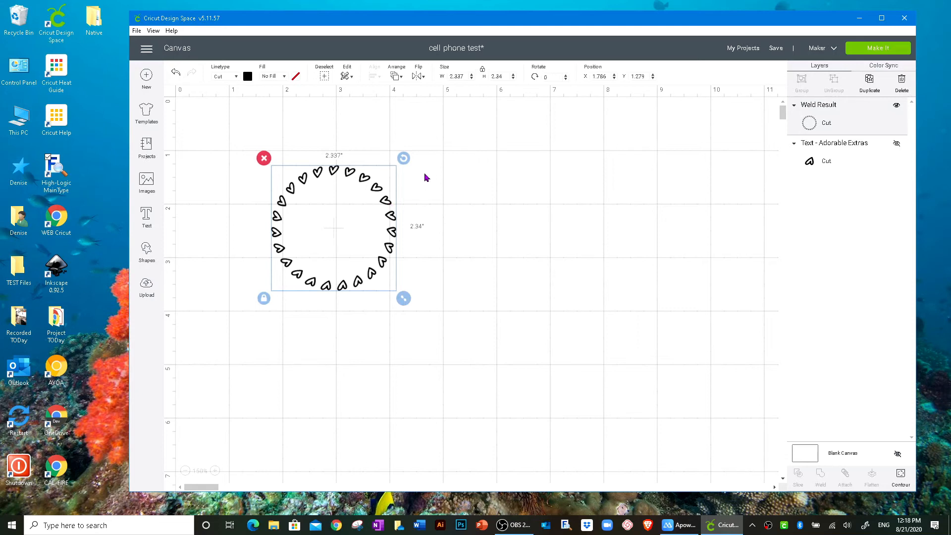
Delete the hidden Adorable Extras text layer and save the existing "cell phone test" project again
left_click(837, 157)
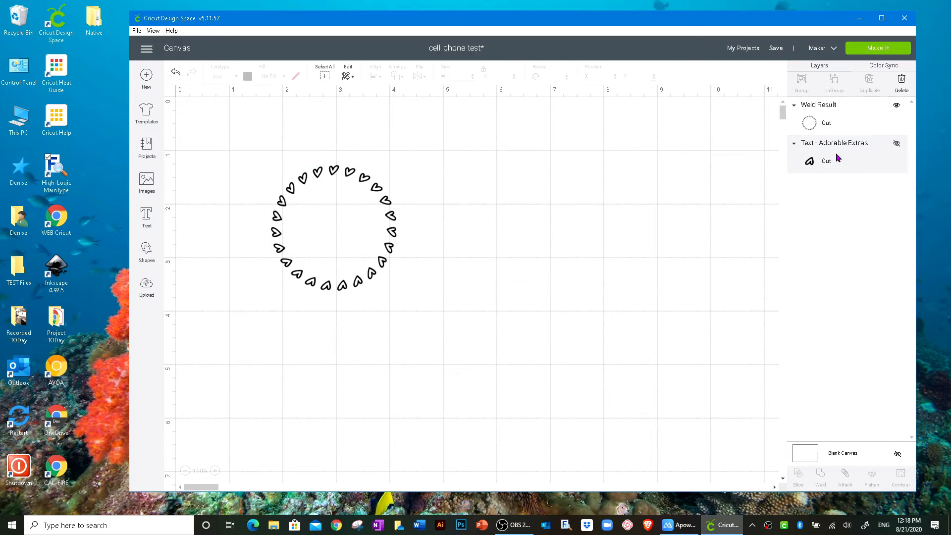
key("Delete")
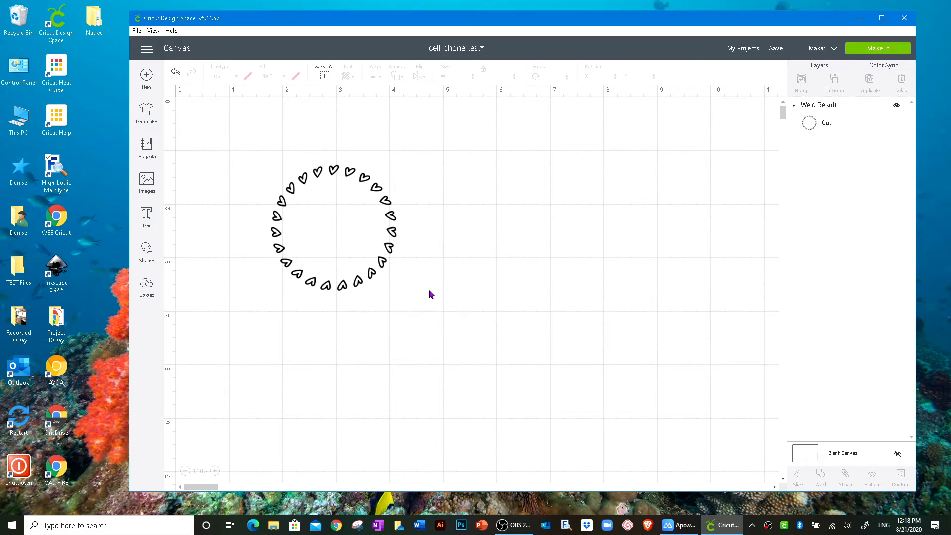
left_click(390, 241)
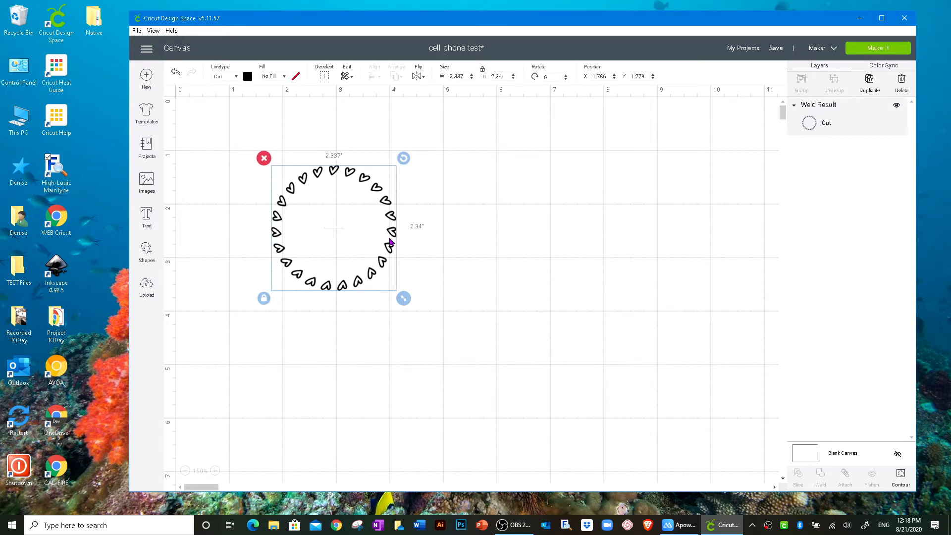
left_click(776, 47)
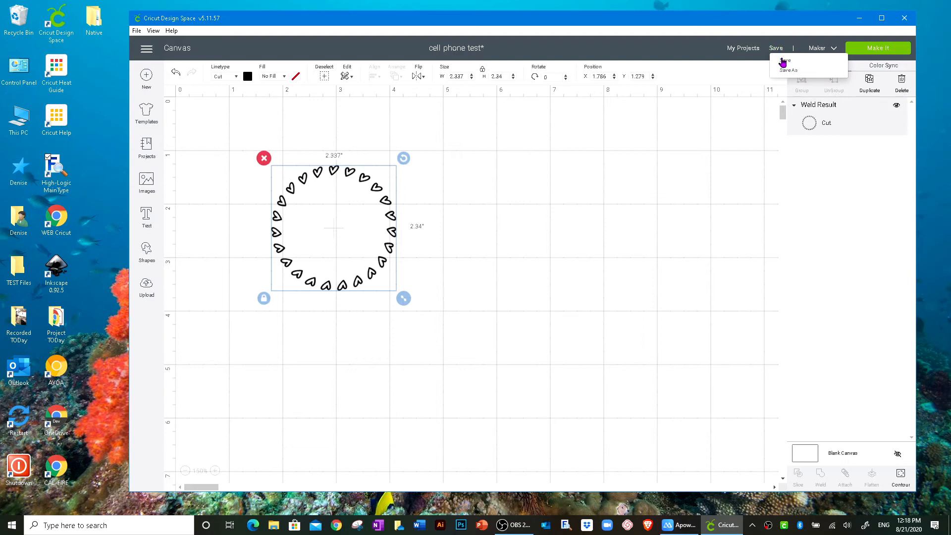
left_click(784, 61)
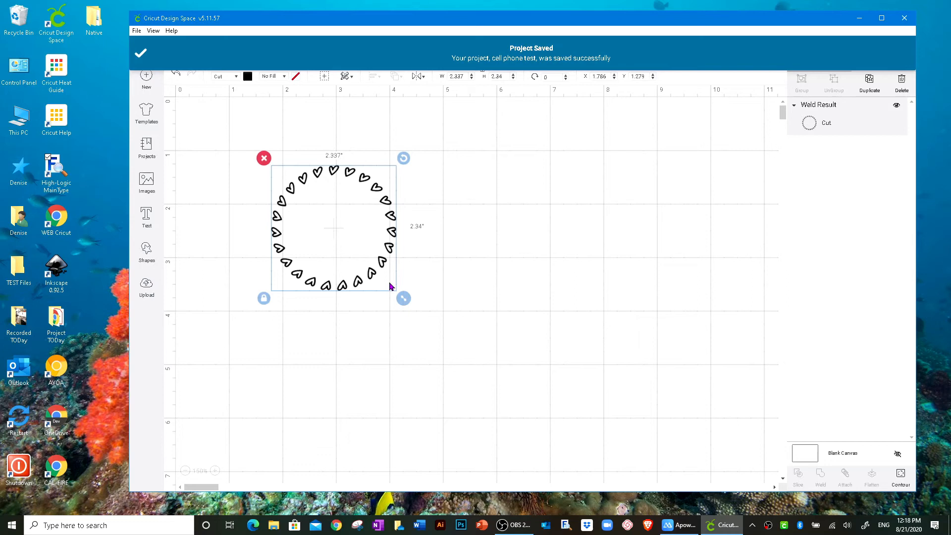
left_click(573, 290)
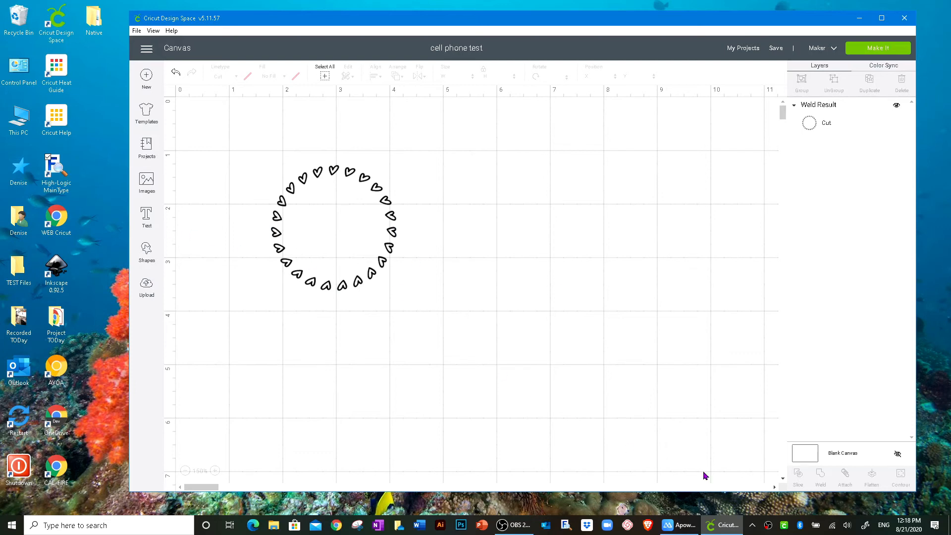
Examine the heart ring's mat preview on the mirrored phone screen, and return to the desktop canvas
left_click(684, 526)
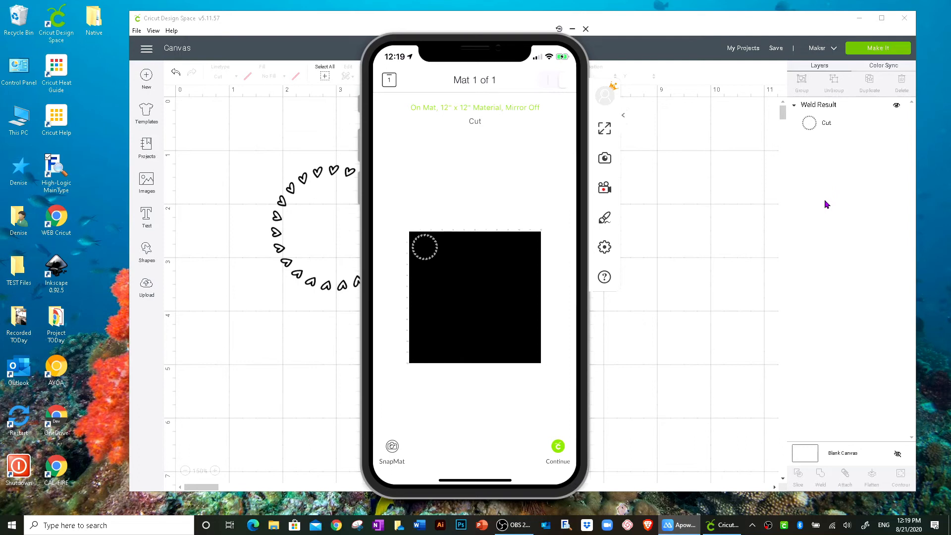
left_click(572, 29)
left_click(574, 248)
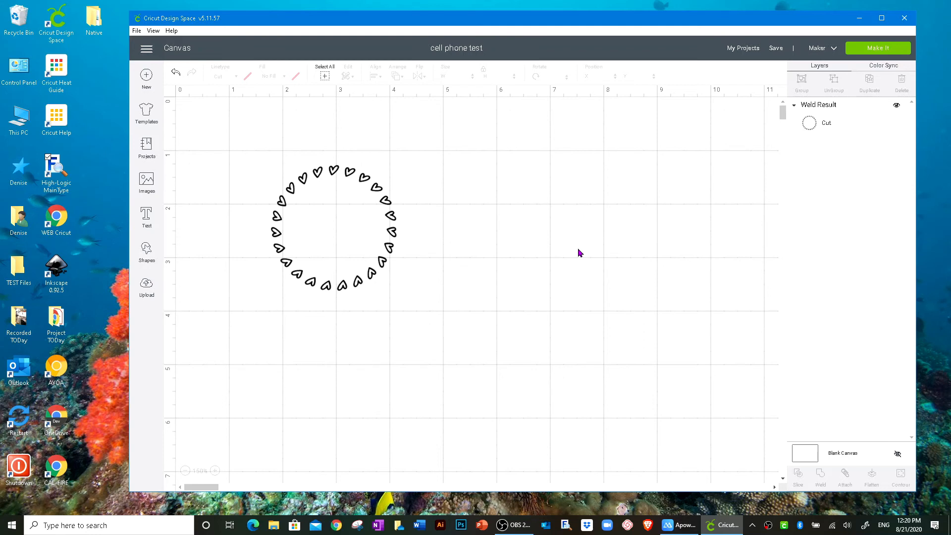
Delete the welded heart ring from the canvas
left_click(396, 249)
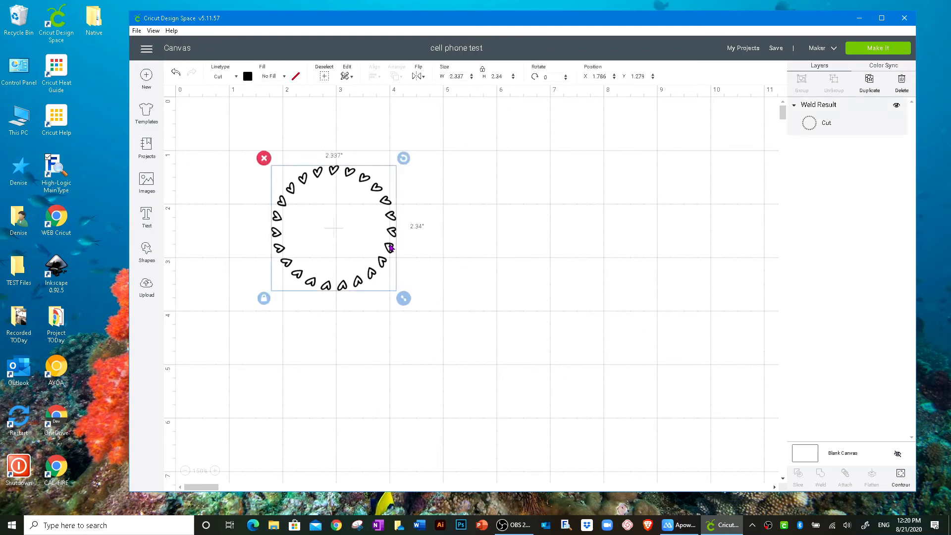
key("Delete")
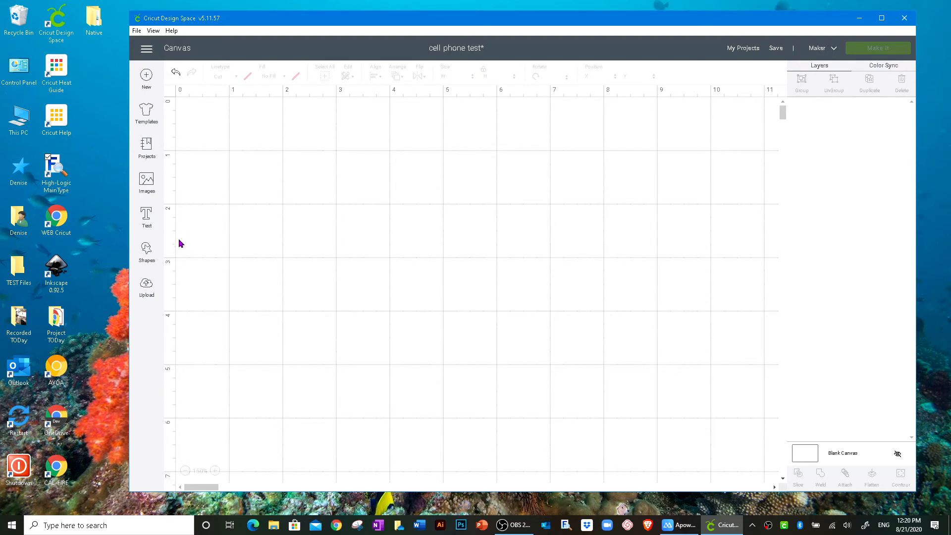
Start a text object, search the Cricut fonts for "dj", and choose the DJ Flirt font
left_click(145, 219)
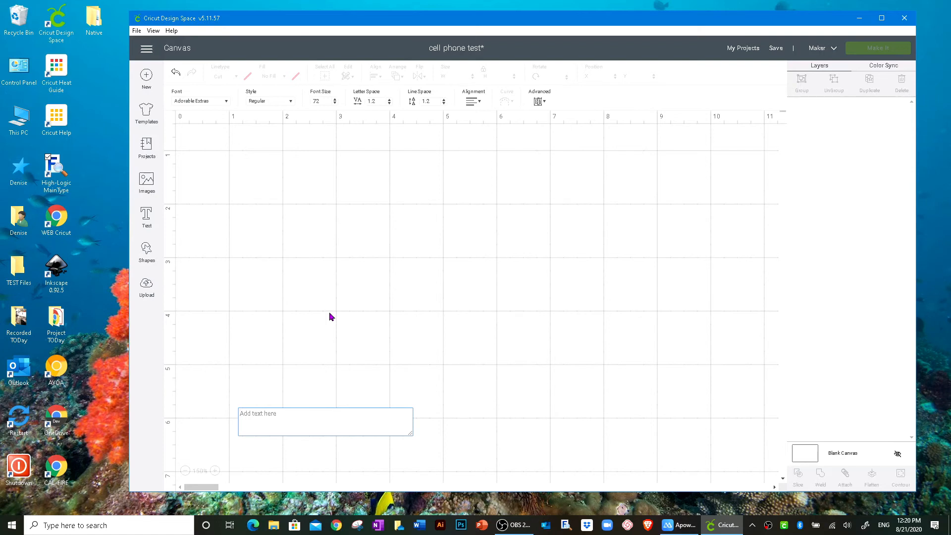
left_click(224, 101)
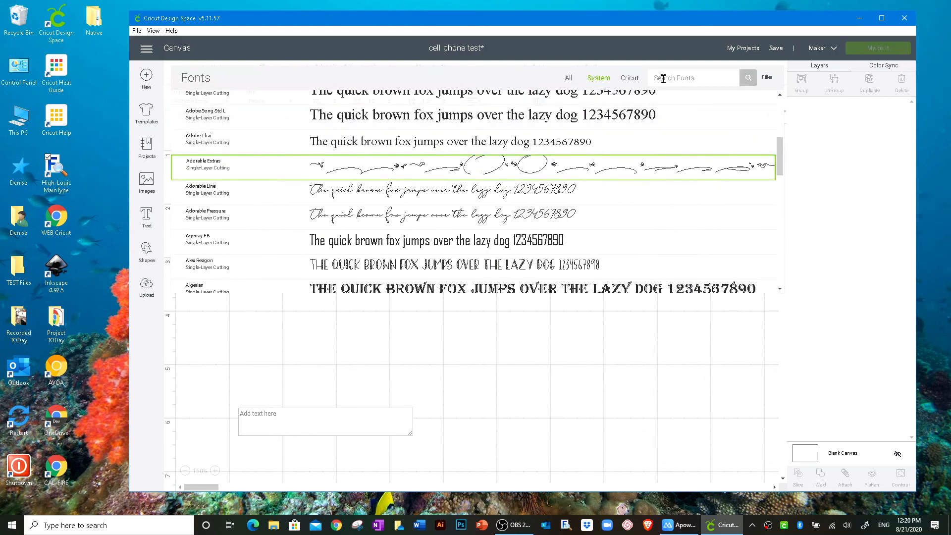
left_click(630, 79)
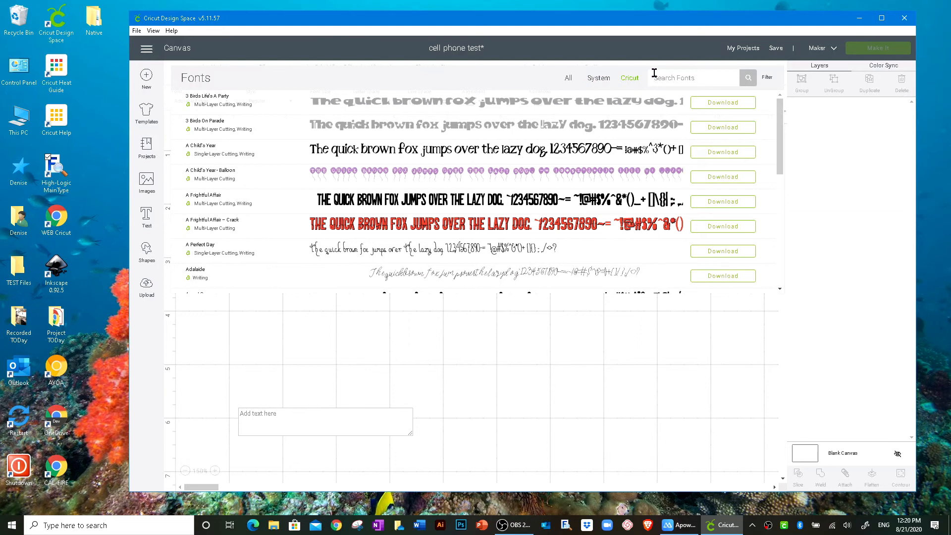
left_click(654, 73)
type("dj")
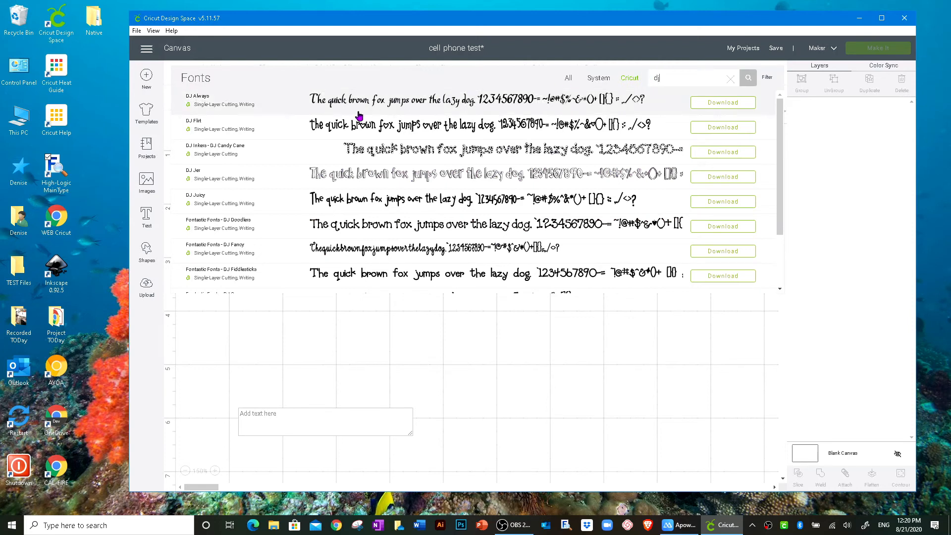
left_click(335, 126)
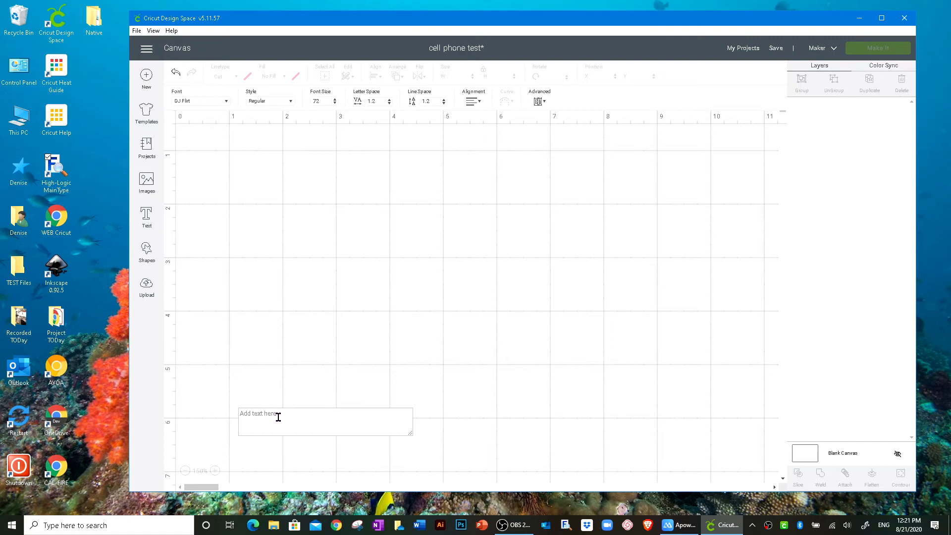
left_click(275, 392)
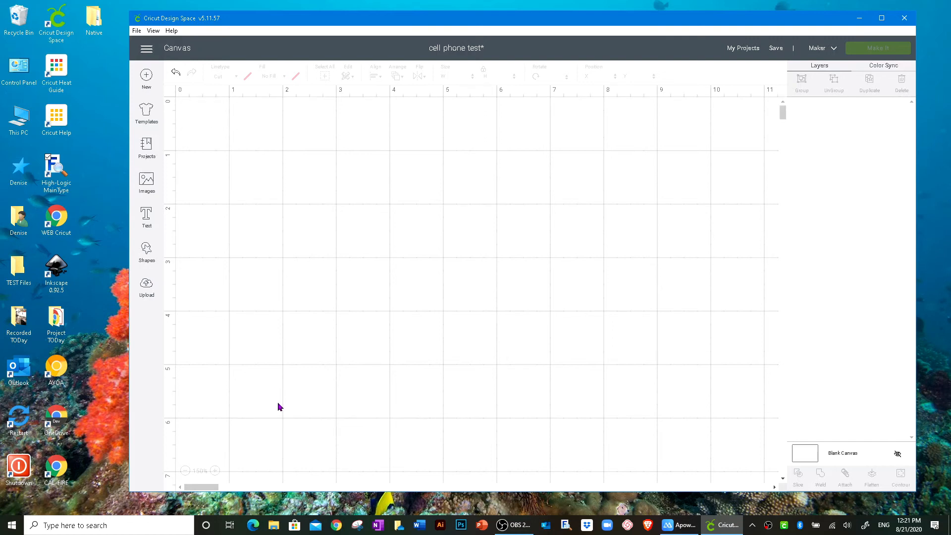
Add a text object in DJ Flirt made of a single row of 19 periods
left_click(144, 214)
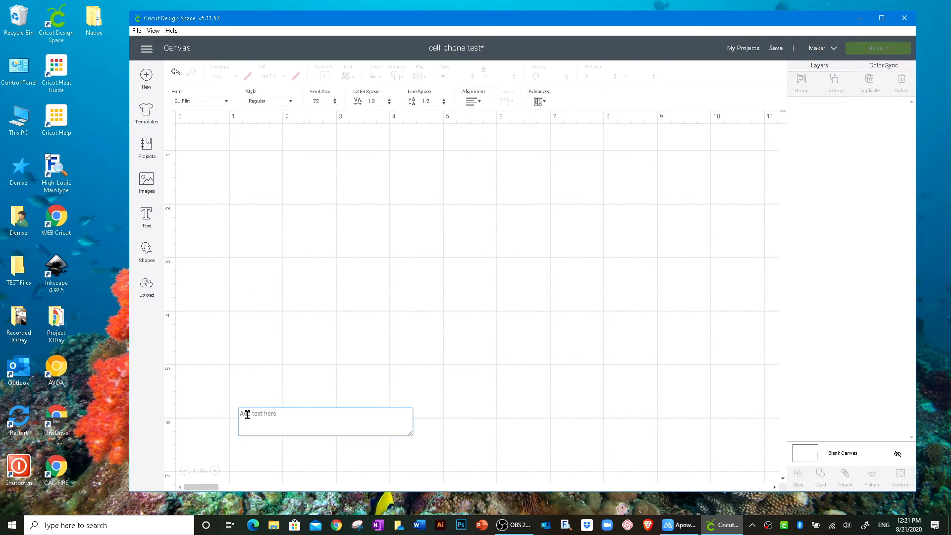
type("...")
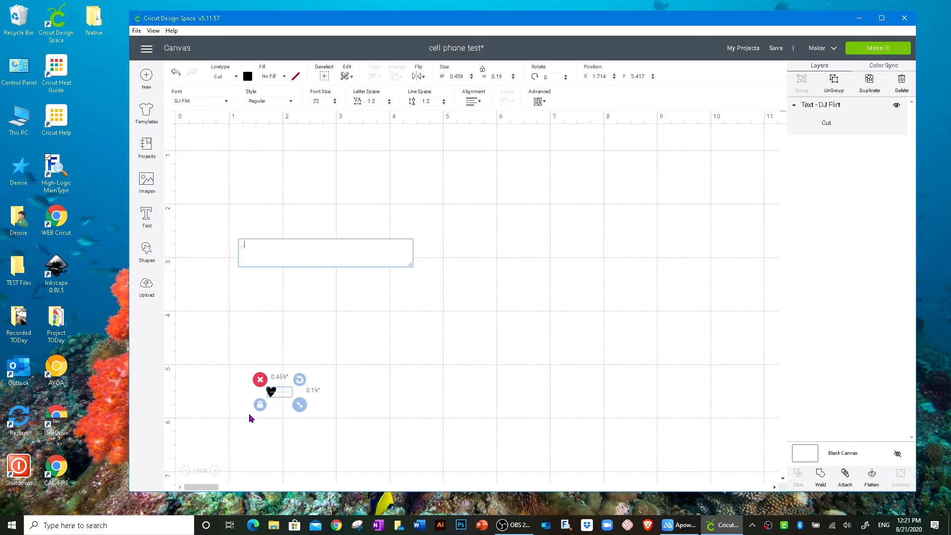
type(".........")
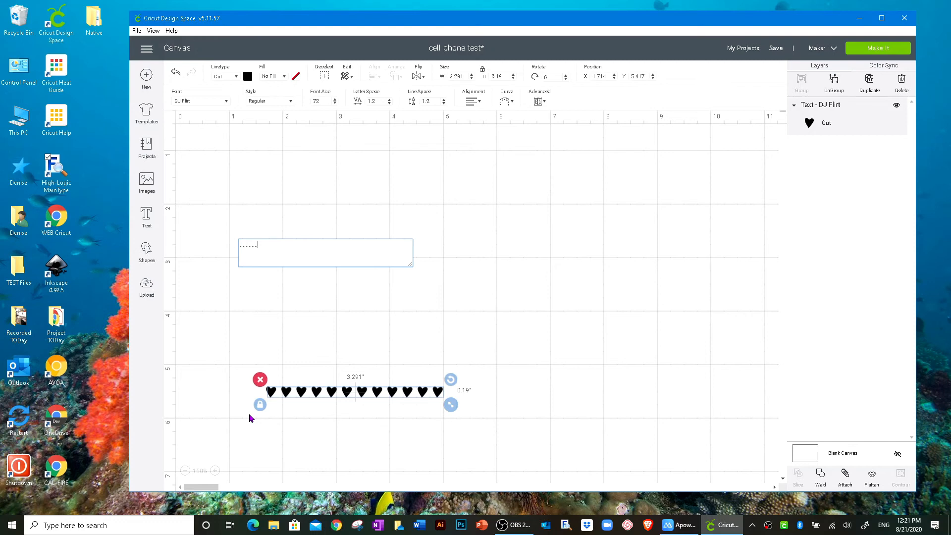
type(".")
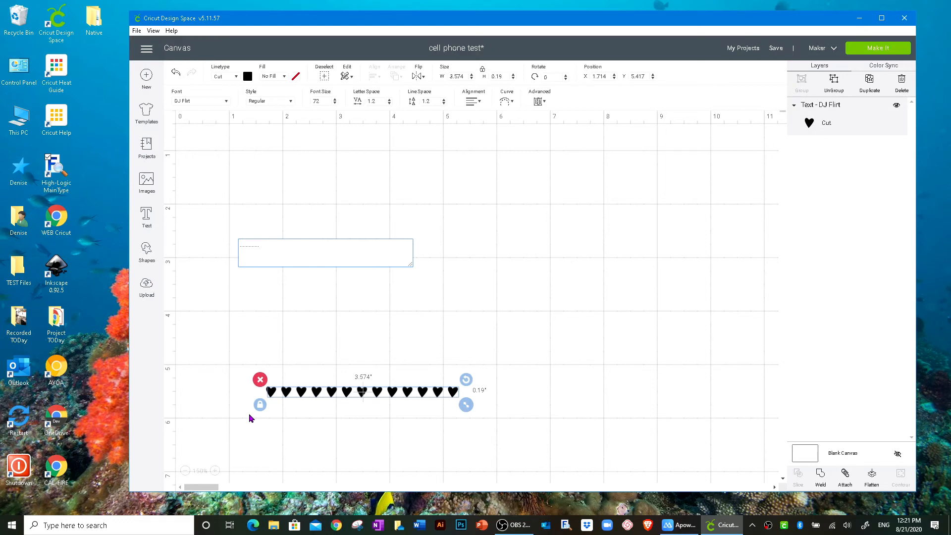
key("BackSpace")
key("BackSpace")
key("BackSpace")
key("BackSpace")
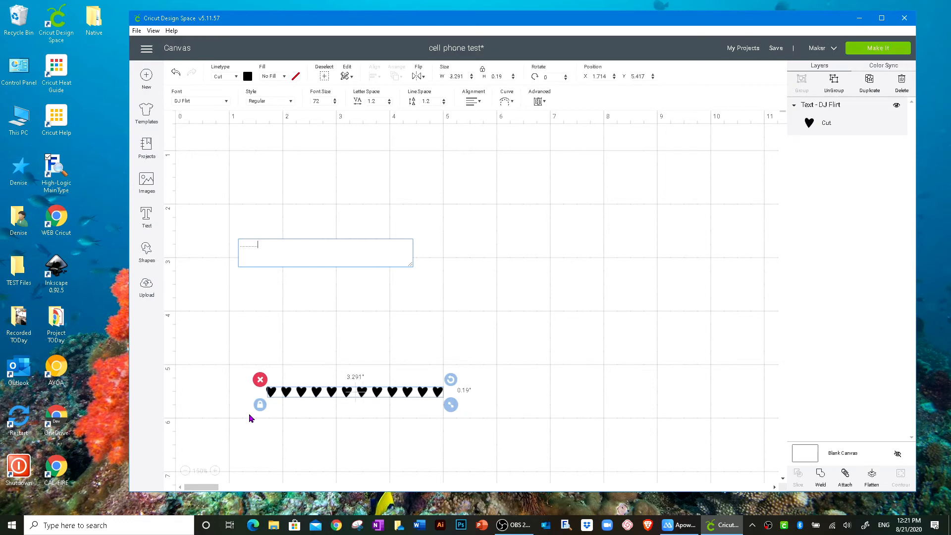
key("BackSpace")
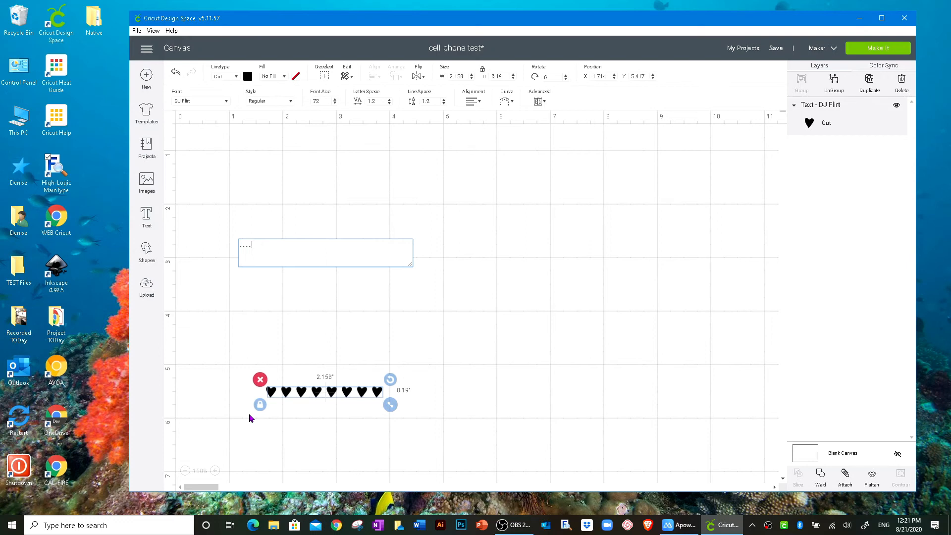
type(".........")
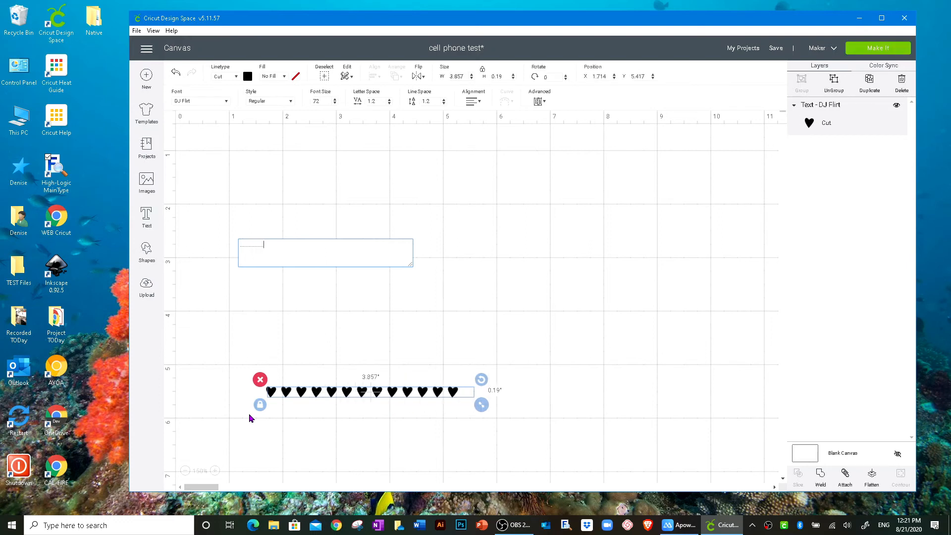
type("......")
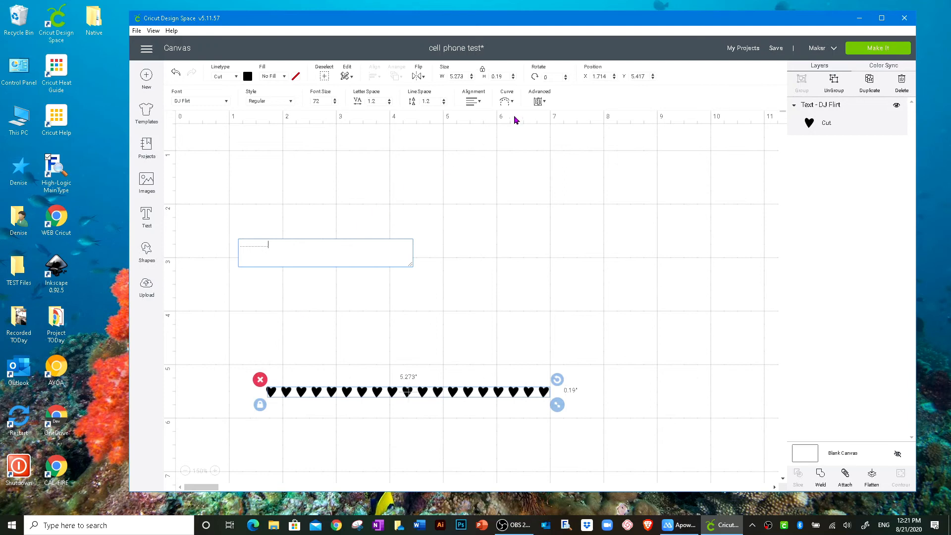
Curve the row of solid hearts into a ring with a 1.713 diameter and move it to the canvas's upper-left corner
left_click(506, 101)
left_click_drag(488, 130, 548, 164)
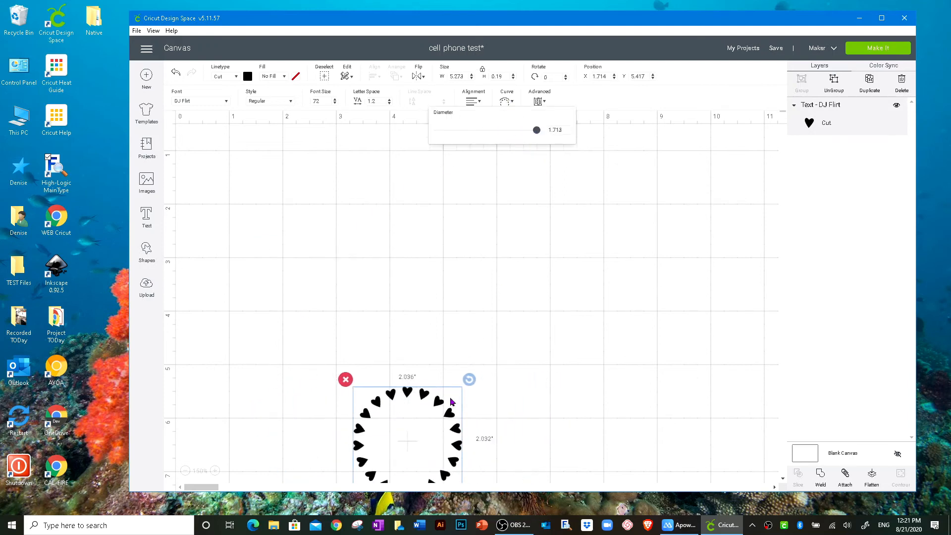
left_click(451, 436)
left_click_drag(437, 425, 296, 171)
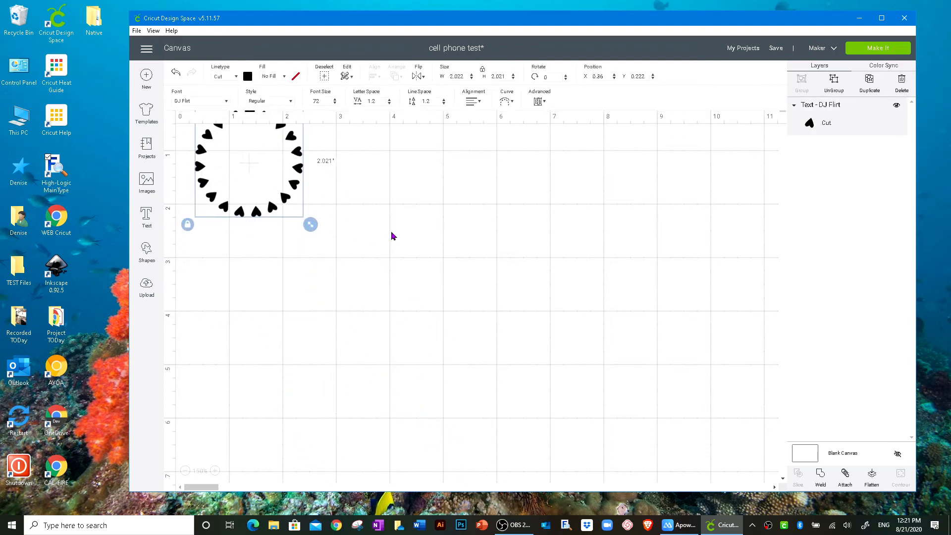
Add a DJ Flirt text row of 18 asterisks and curve it into a ring with a 3.02 diameter
left_click(156, 226)
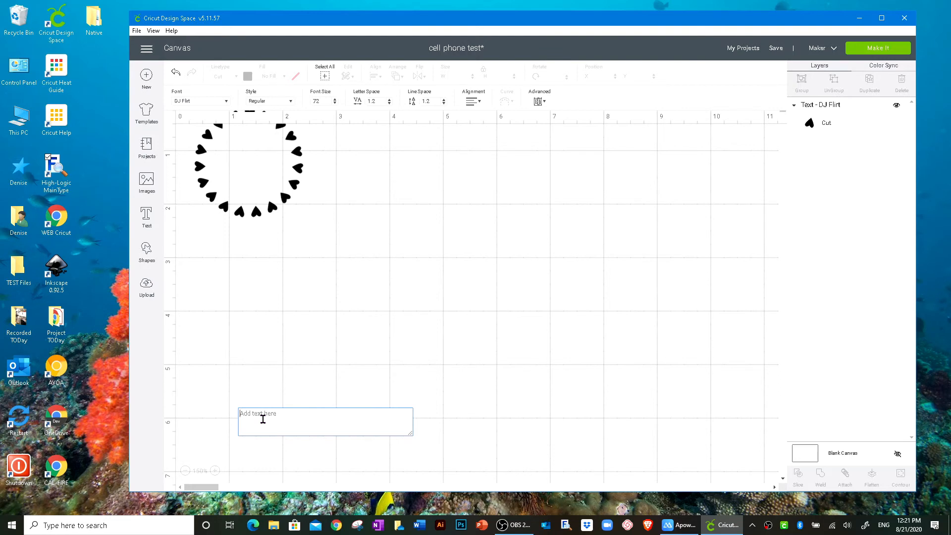
type("********")
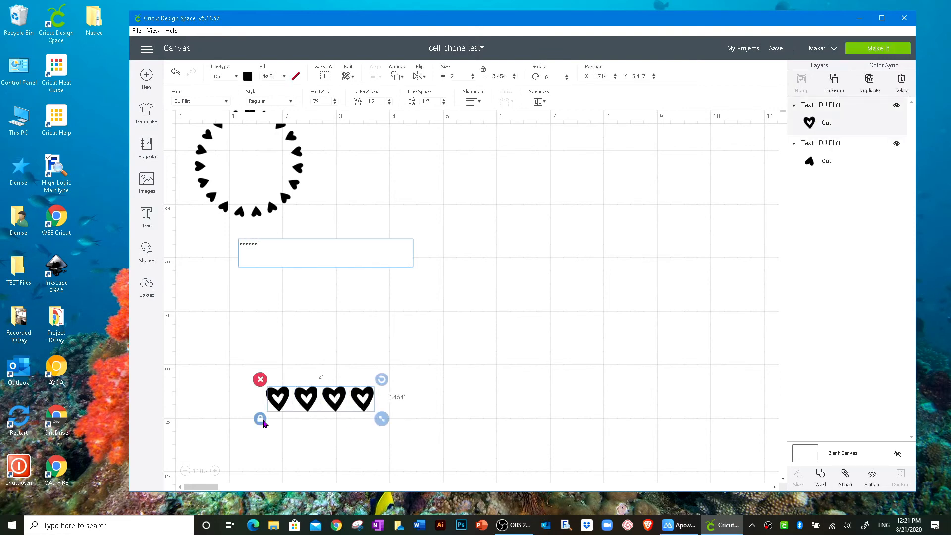
type("**********")
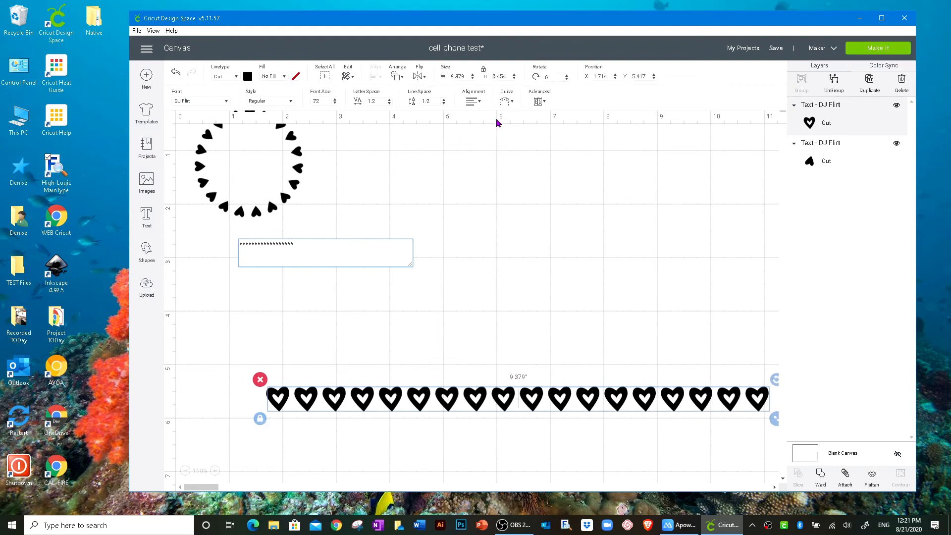
left_click(512, 103)
left_click_drag(489, 129, 581, 161)
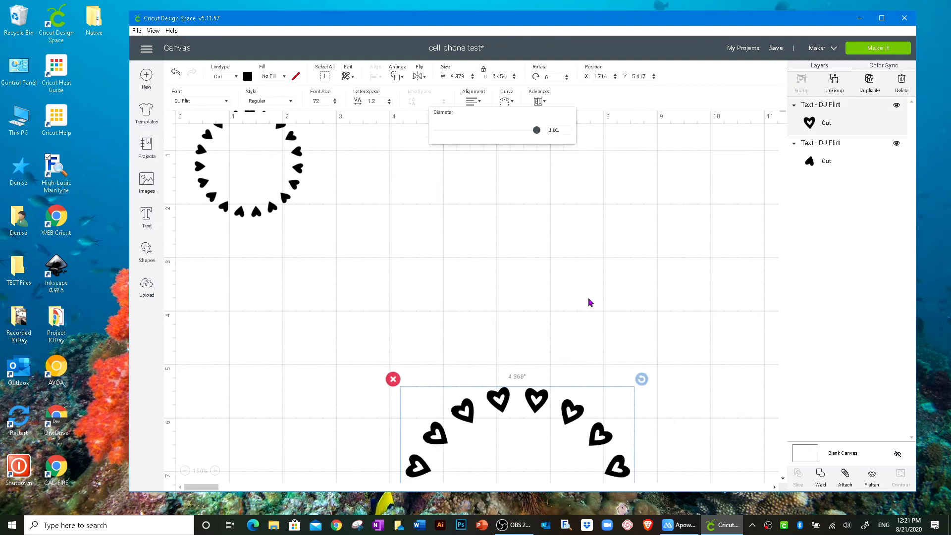
Shrink the outlined-heart ring to about 2.2 inches wide and place it beside the solid-heart ring
scroll(589, 302, "down", 5)
left_click_drag(641, 468, 525, 350)
scroll(516, 365, "up", 3)
left_click_drag(485, 402, 413, 120)
left_click(424, 345)
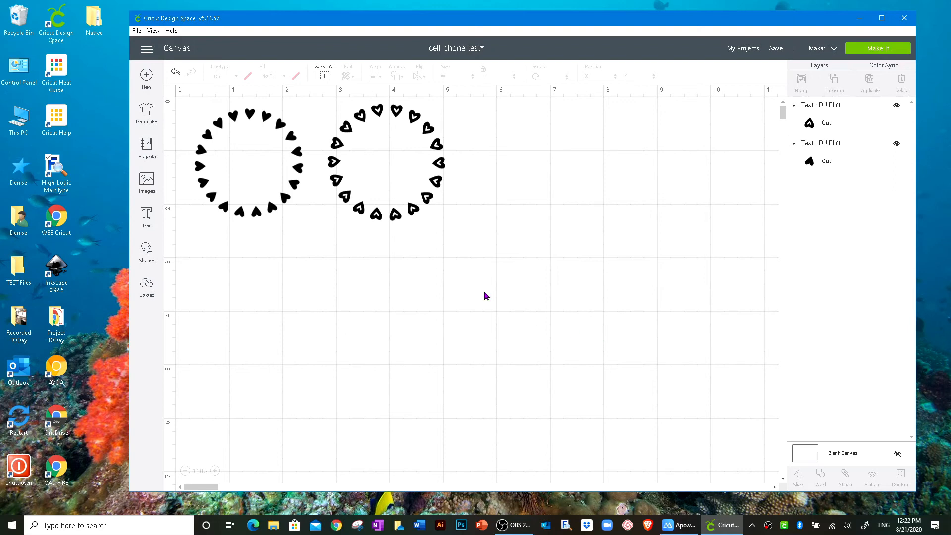
Add a text row of seven periods in the DonJuan - Puzzled font, searching the Cricut fonts for "donju"
left_click(147, 215)
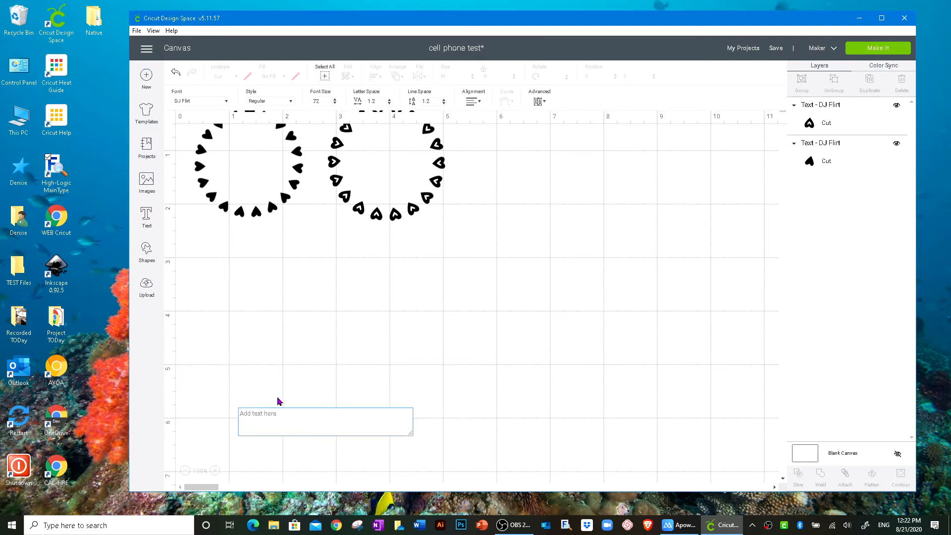
left_click(229, 101)
left_click_drag(668, 77, 630, 84)
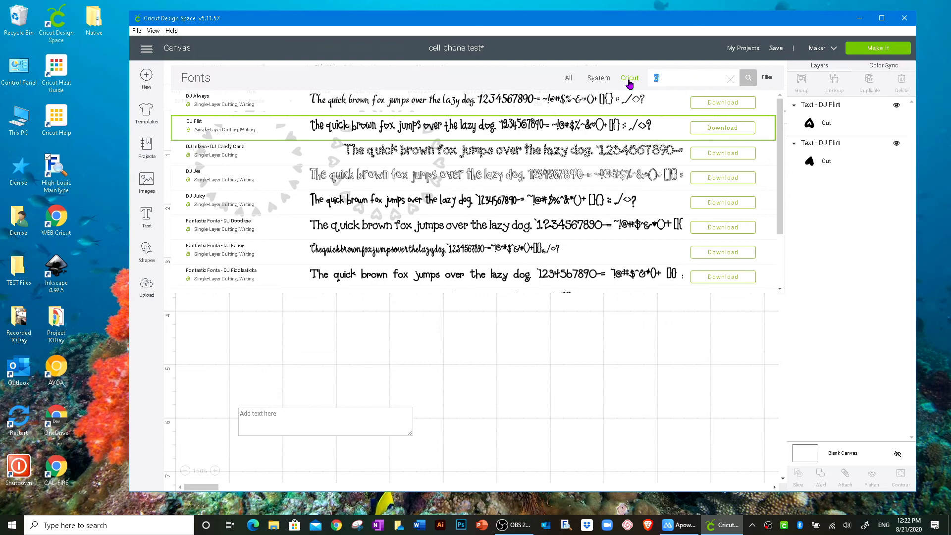
type("donju")
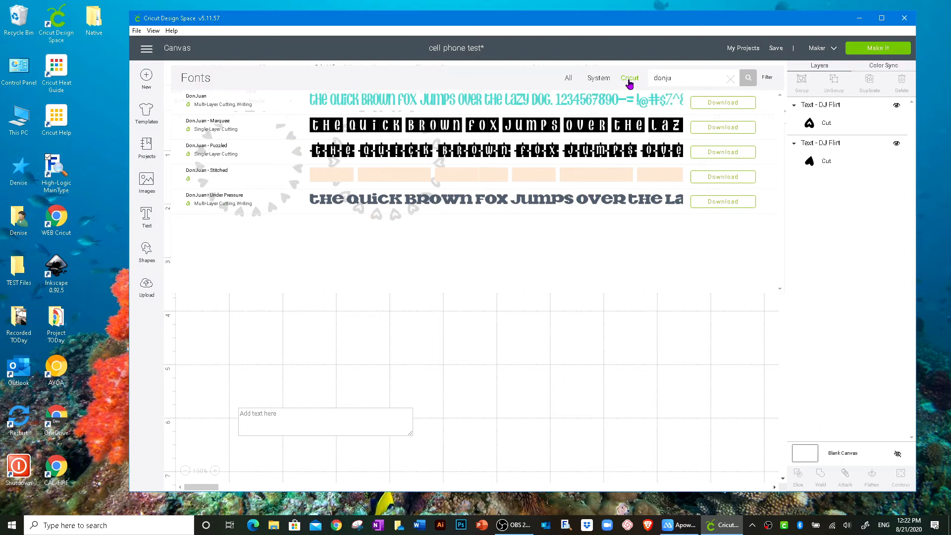
left_click(342, 151)
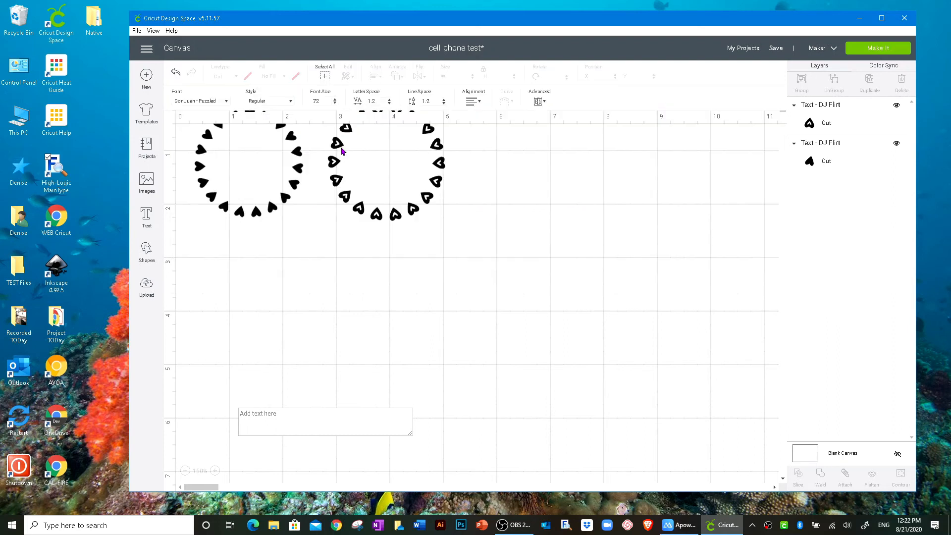
left_click(278, 420)
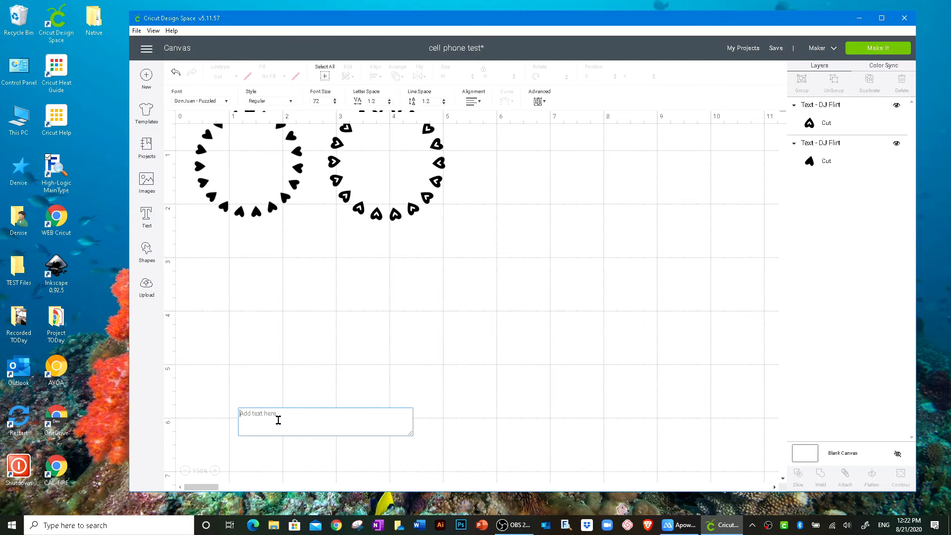
type(".......")
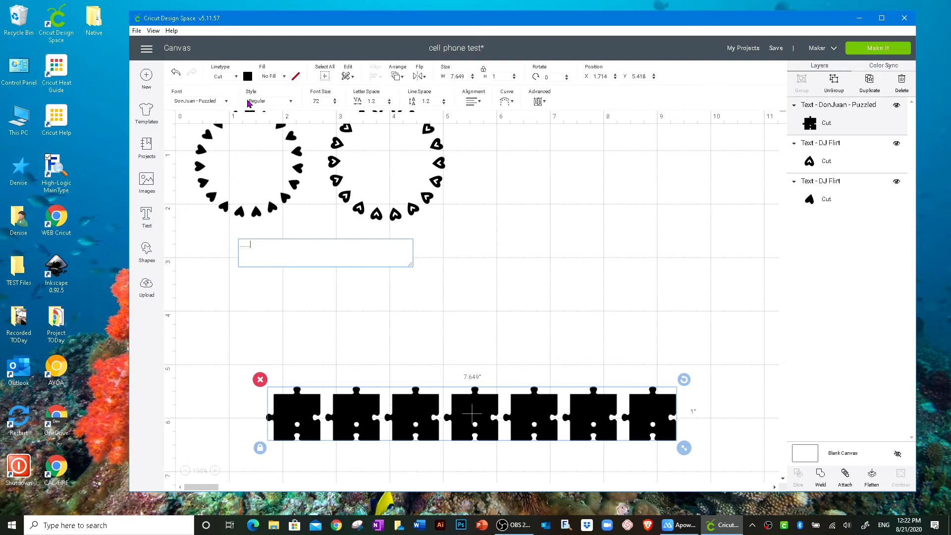
Change the puzzle-piece row's font to Jubilee - Village, searching the Cricut fonts for "jubilee"
left_click(226, 102)
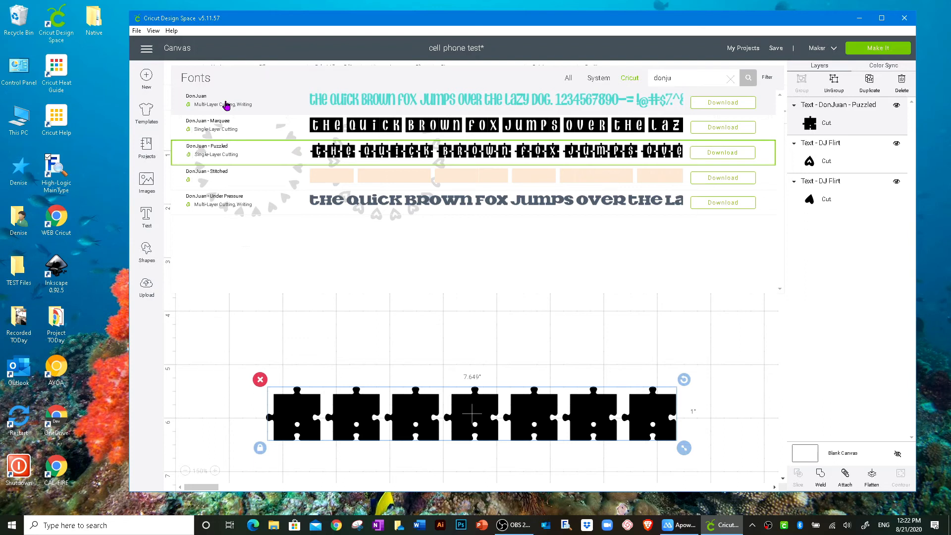
left_click_drag(674, 77, 630, 78)
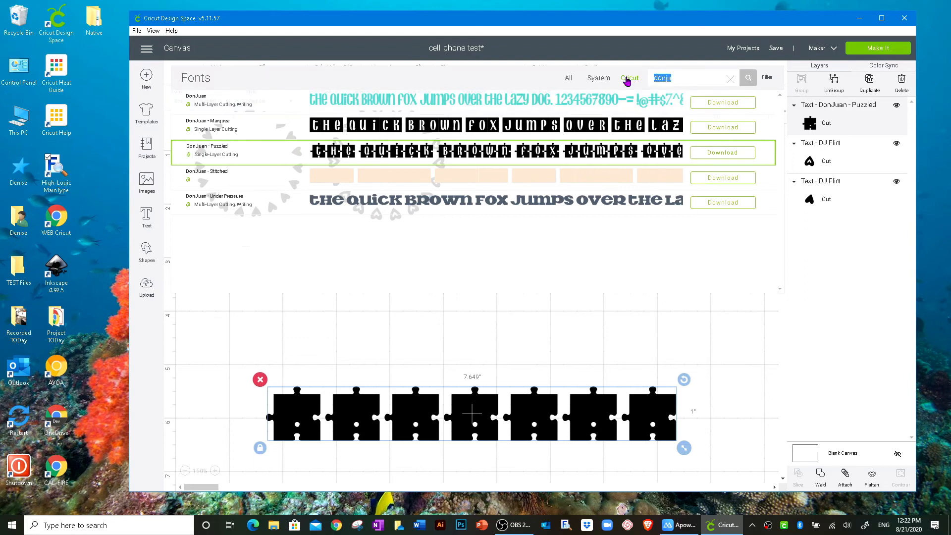
type("jubile")
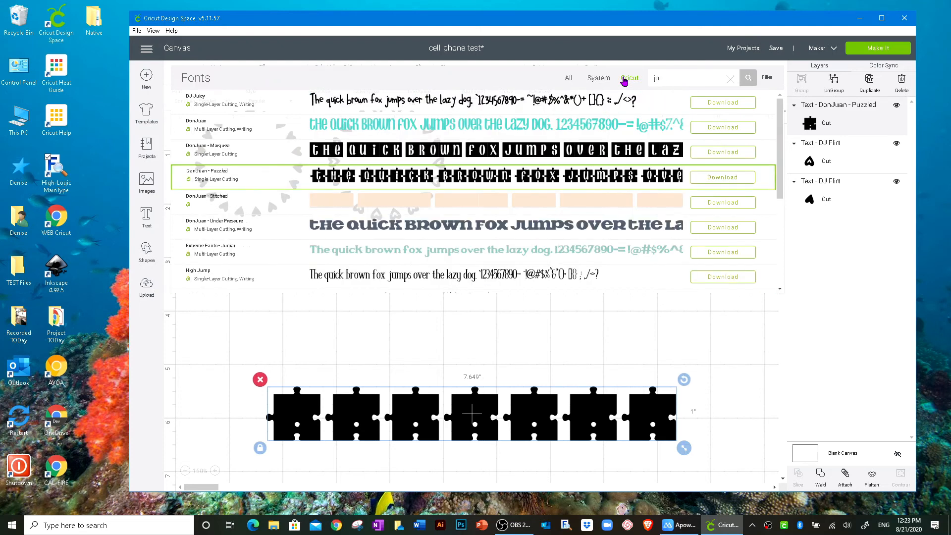
type("e")
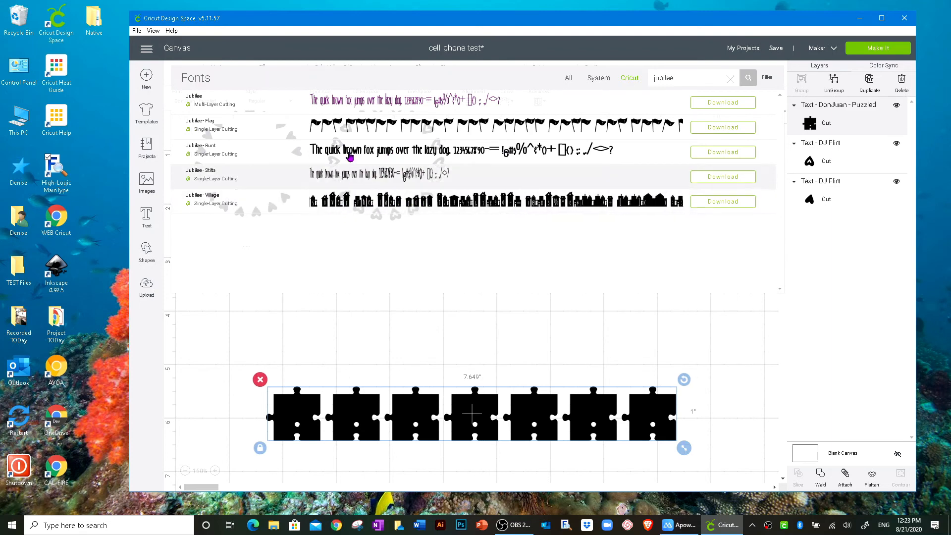
left_click(335, 205)
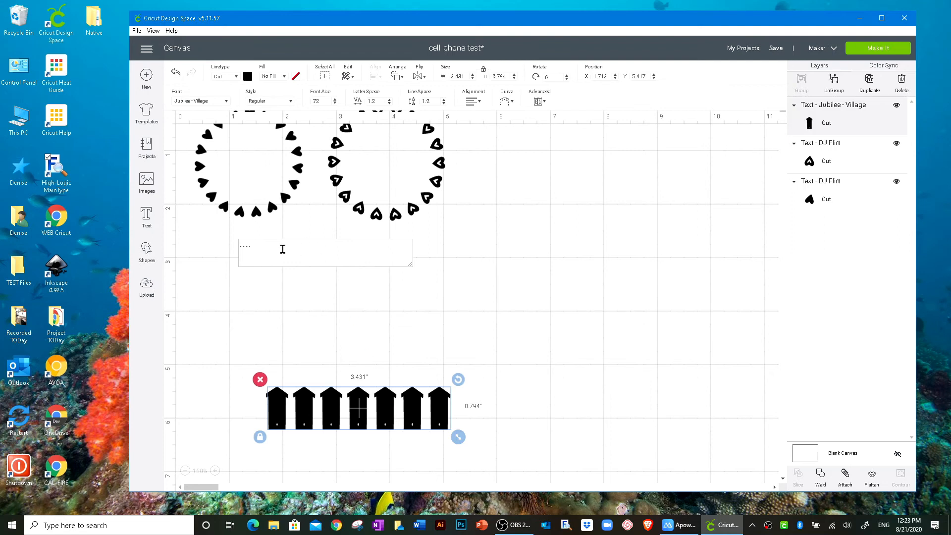
Change the house row's font to Martha Stewart - Banner, searching the Cricut fonts for "martha"
left_click(227, 103)
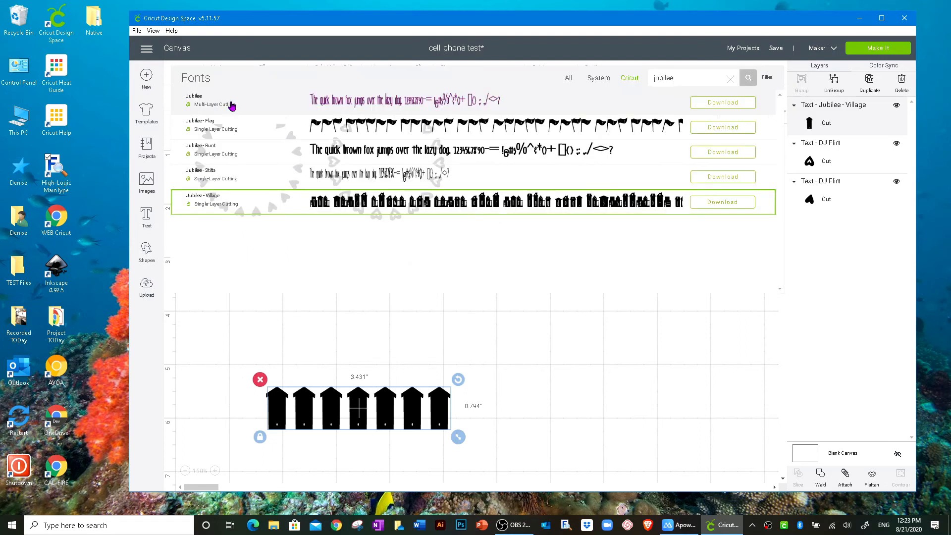
left_click_drag(684, 78, 605, 73)
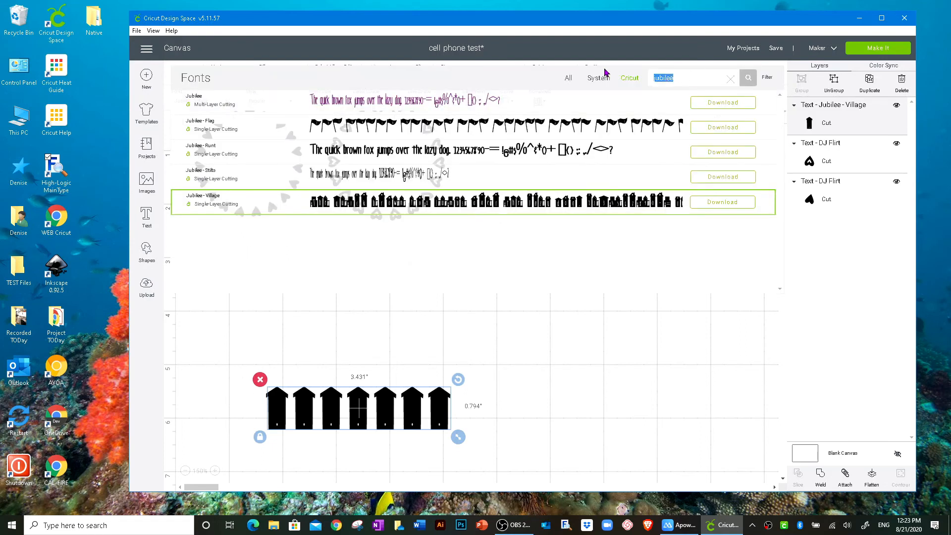
type("martha")
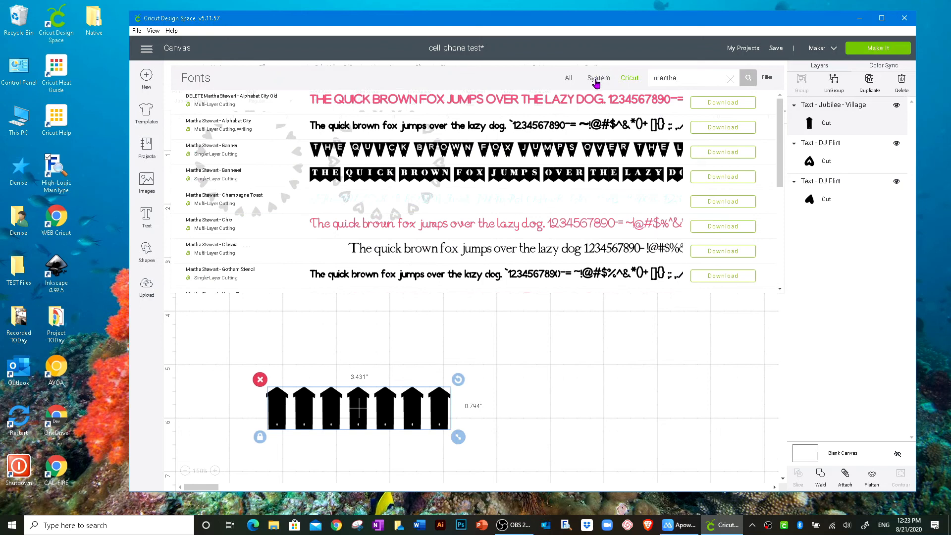
left_click(415, 155)
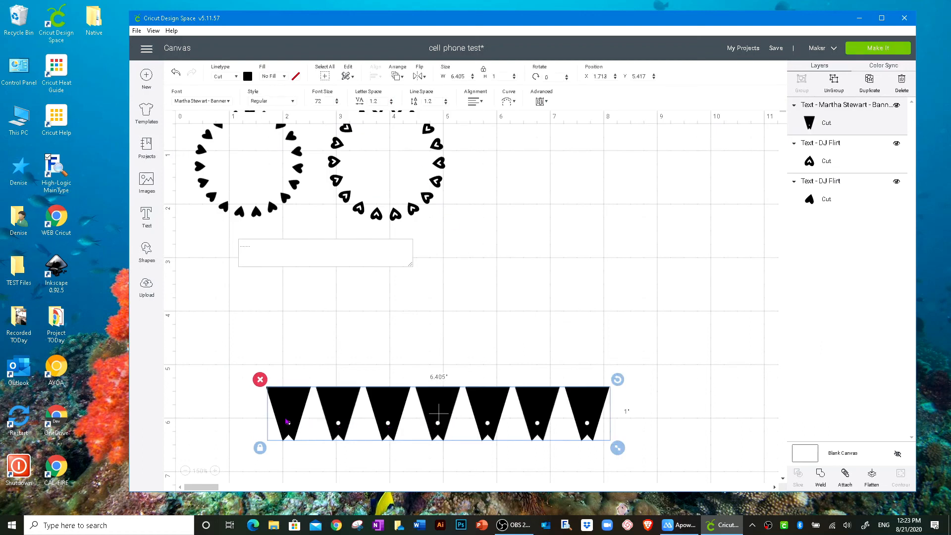
Replace the periods in the banner row with nine asterisks
left_click(261, 246)
left_click_drag(261, 246, 220, 245)
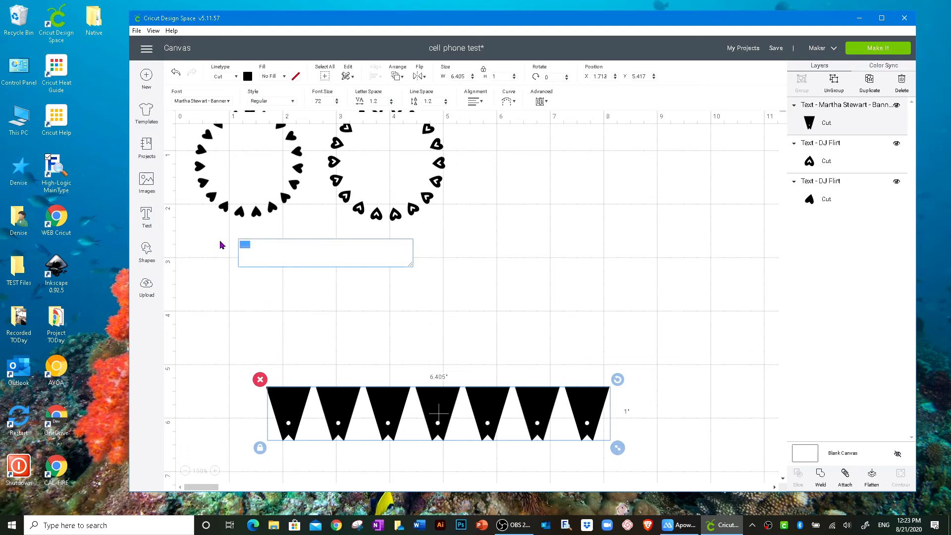
type("*********")
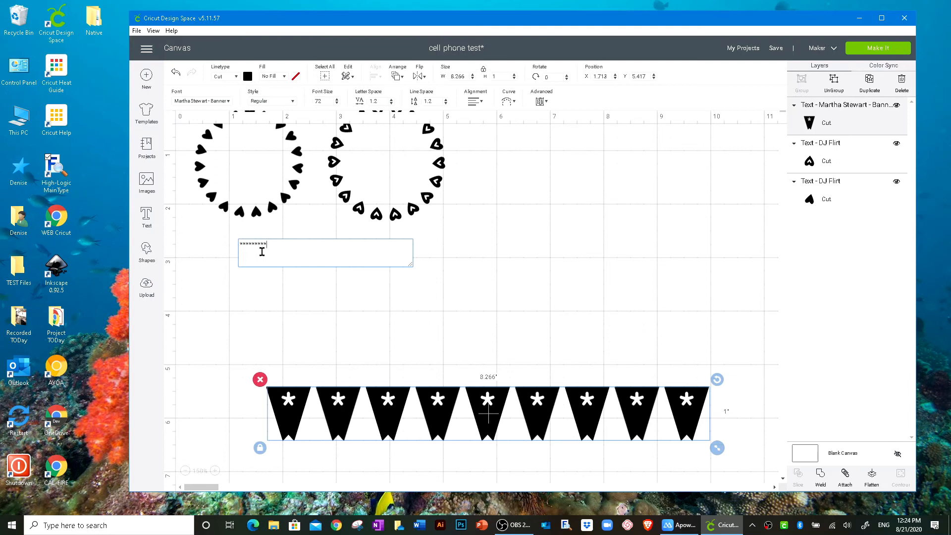
Replace the banner row's text with eight periods in the Go Canada! - Monogram font, searching the Cricut fonts for "go"
left_click_drag(269, 244, 230, 246)
key("BackSpace")
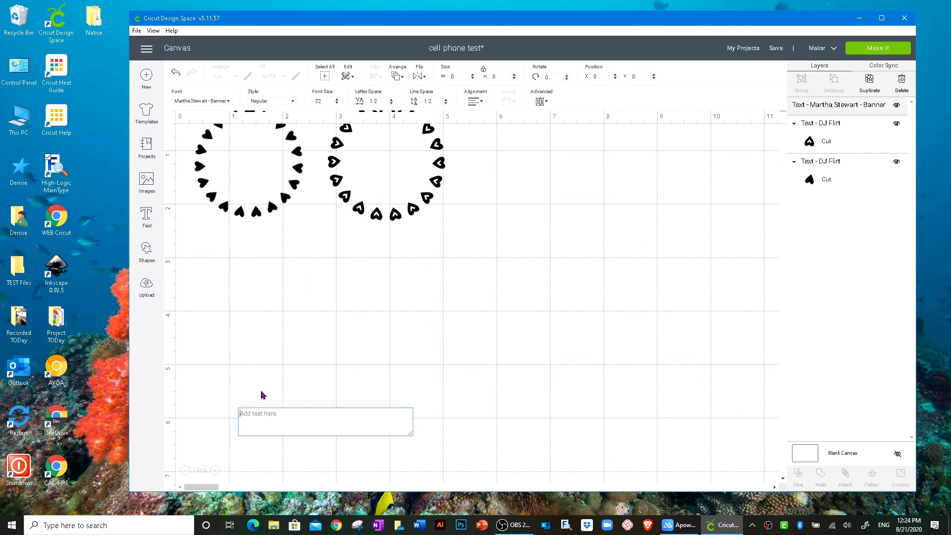
left_click(228, 102)
double_click(685, 76)
type("go")
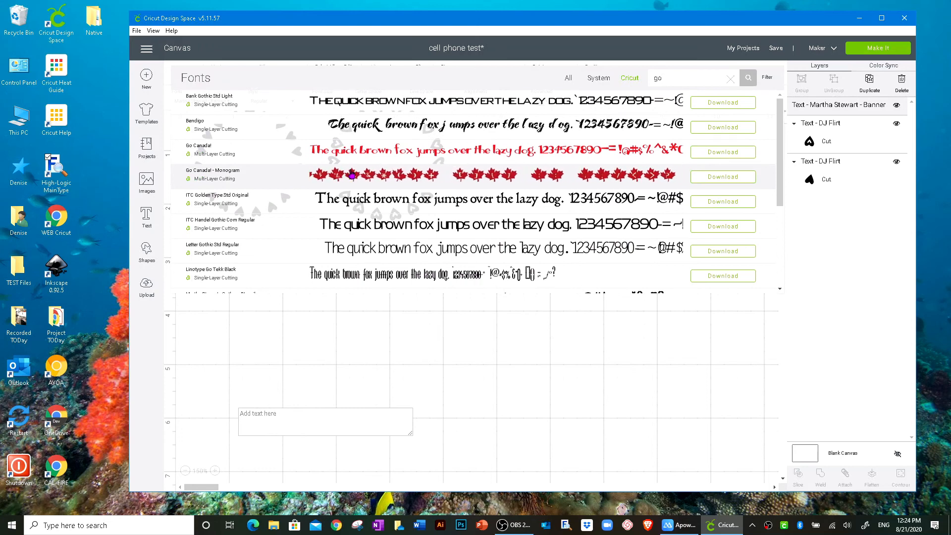
left_click(353, 174)
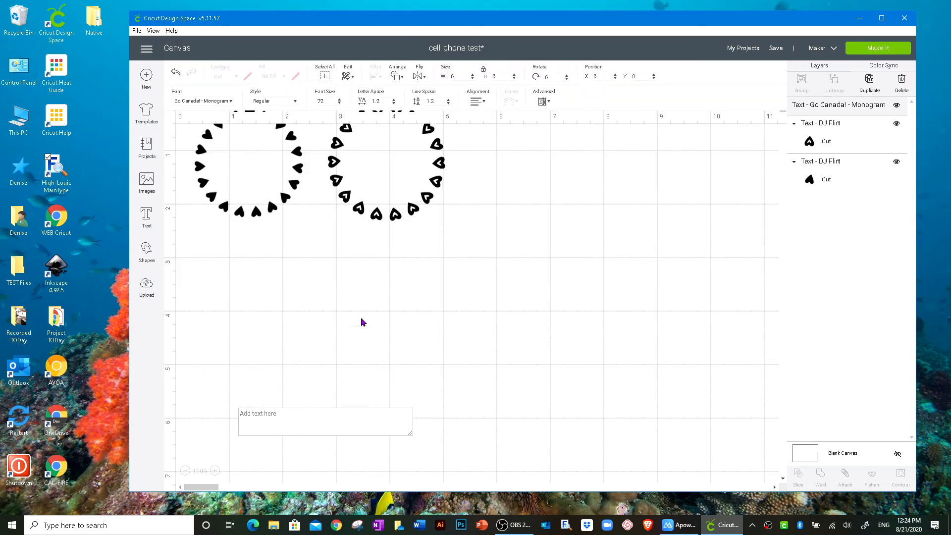
left_click(308, 414)
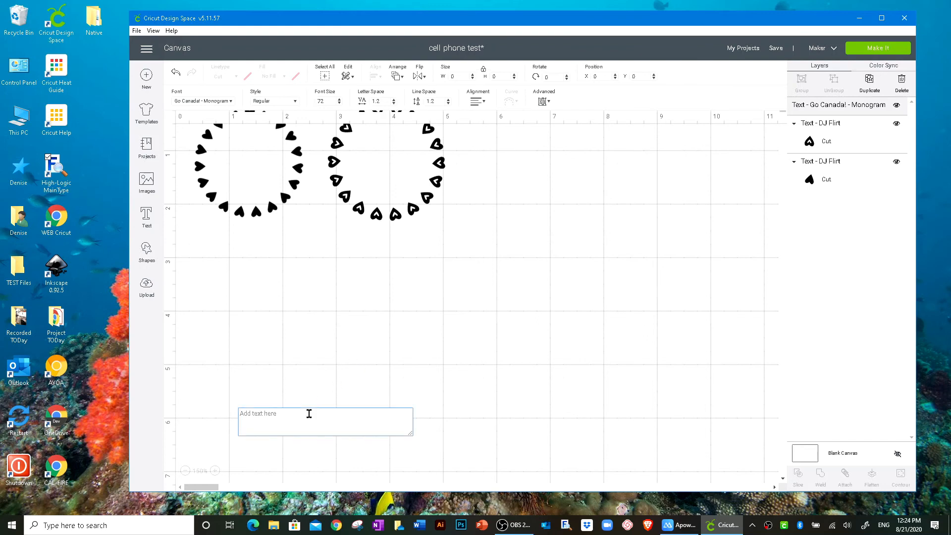
type("...")
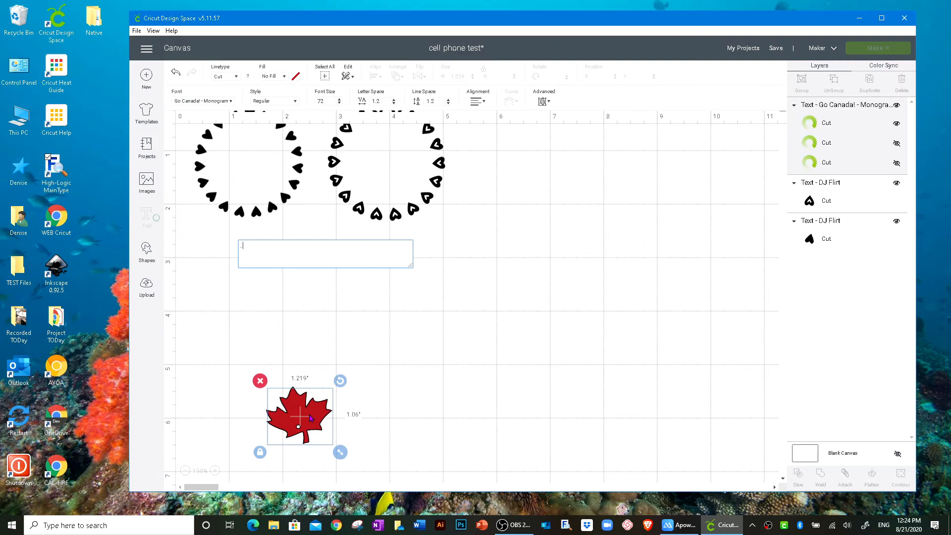
type(".....")
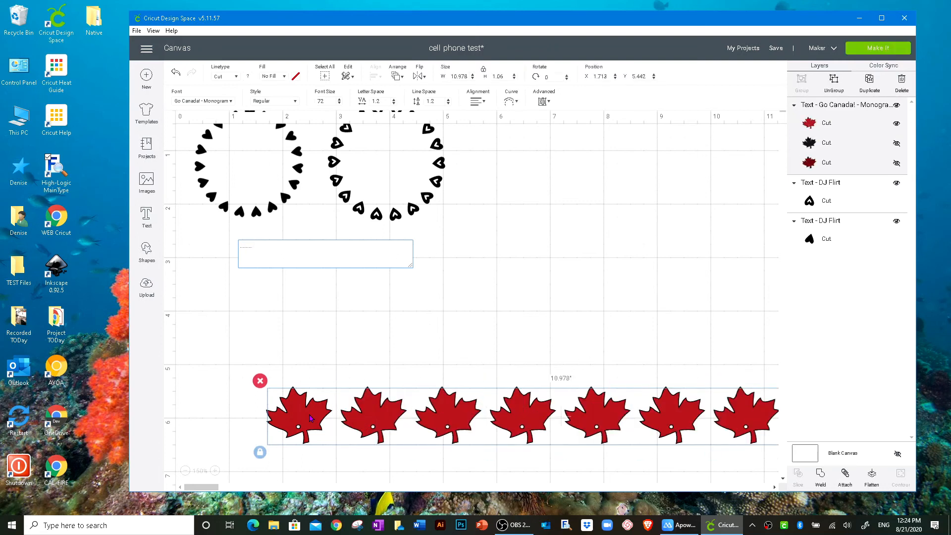
Reduce the maple leaf row's font size to 28
left_click(340, 104)
left_click(339, 104)
left_click(339, 103)
left_click(339, 104)
left_click(340, 103)
left_click(339, 103)
left_click(339, 104)
left_click(339, 103)
left_click(339, 104)
left_click(339, 103)
left_click(339, 103)
left_click(339, 103)
left_click(339, 103)
left_click(339, 104)
left_click(339, 103)
left_click(339, 104)
left_click(339, 103)
left_click(339, 104)
left_click(339, 104)
left_click(339, 103)
left_click(339, 103)
left_click(339, 103)
left_click(340, 103)
left_click(339, 103)
left_click(340, 103)
left_click(339, 103)
left_click(339, 104)
left_click(339, 103)
left_click(339, 103)
left_click(339, 104)
left_click(339, 103)
left_click(340, 104)
left_click(339, 103)
left_click(339, 103)
left_click(339, 103)
left_click(340, 103)
left_click(339, 103)
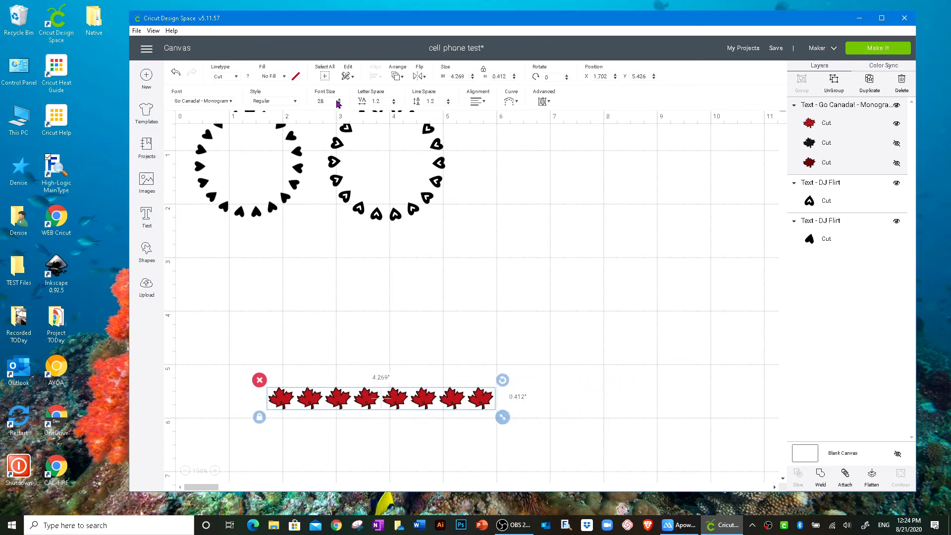
Extend the maple leaf row to 24 periods and curve it into a ring with a 4.142 diameter
double_click(335, 397)
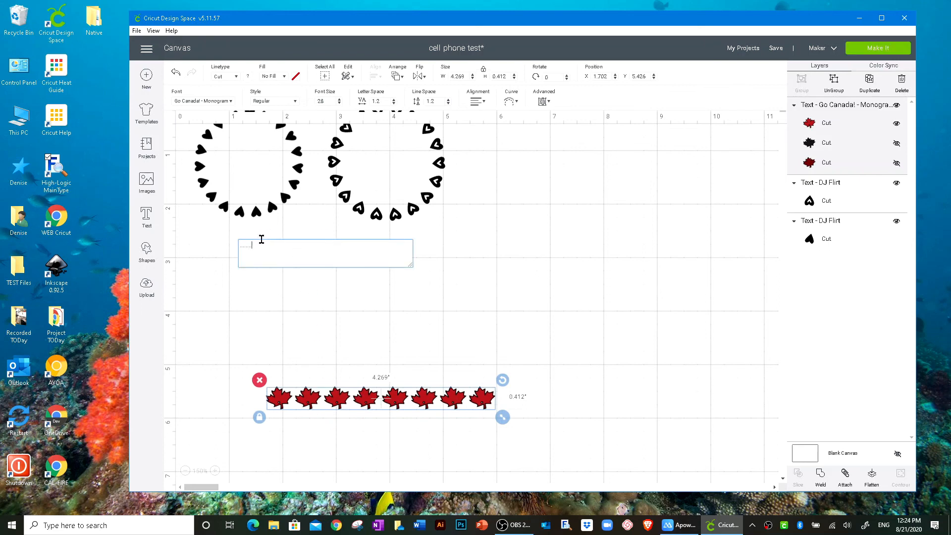
type("......")
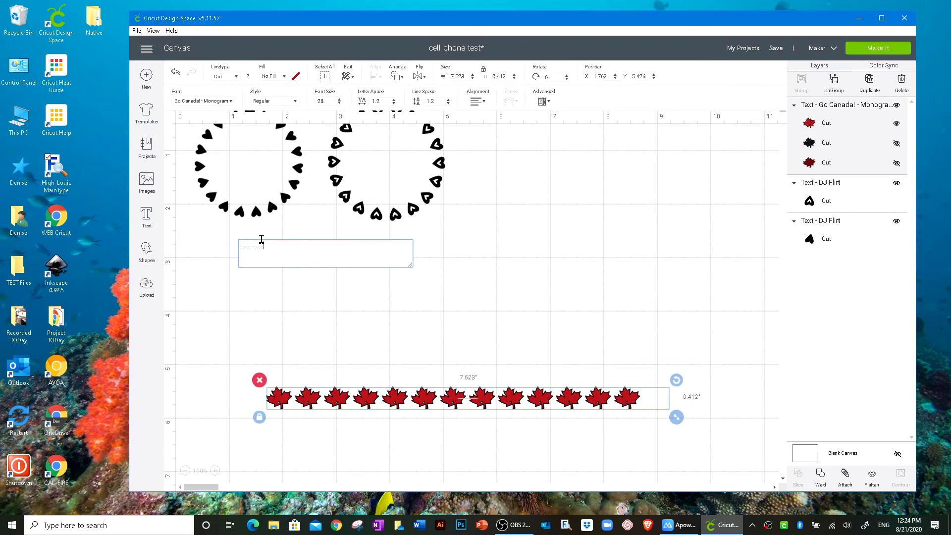
type(".....")
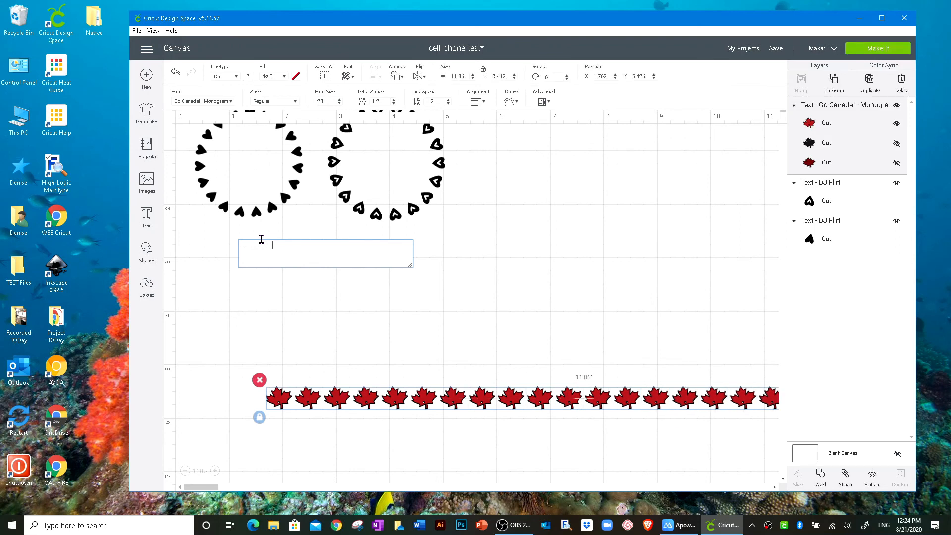
type("..")
left_click(513, 101)
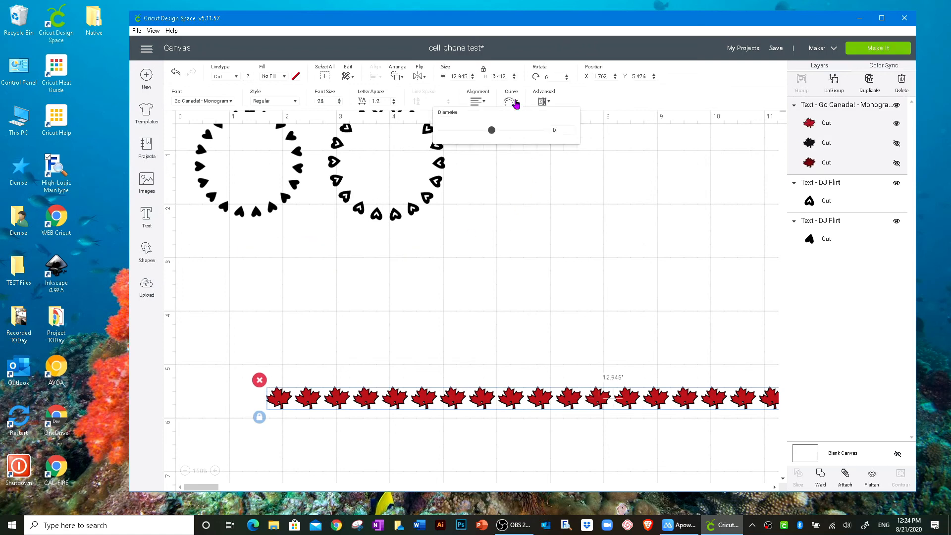
left_click_drag(491, 130, 594, 232)
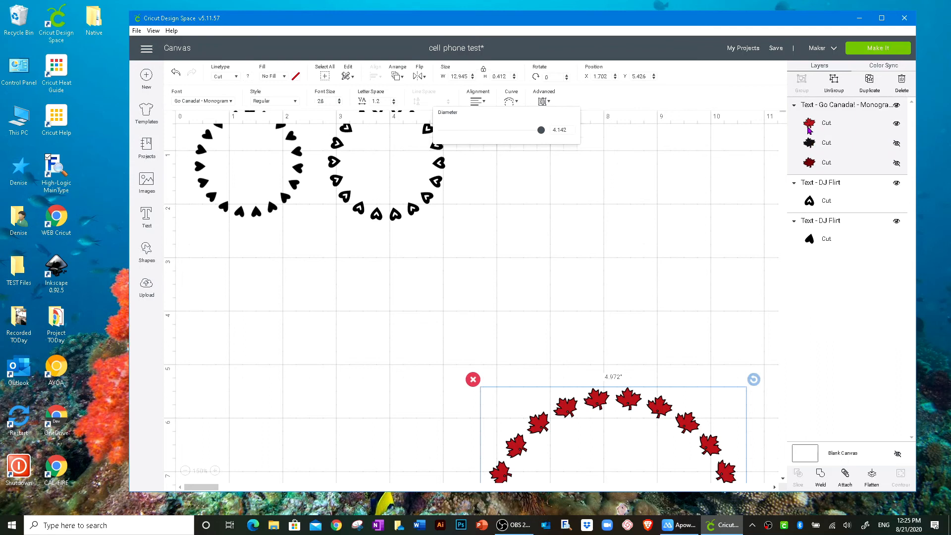
Enlarge the application window and move the maple leaf ring beside the heart rings, at about X 5.66, Y 1.23
left_click(628, 401)
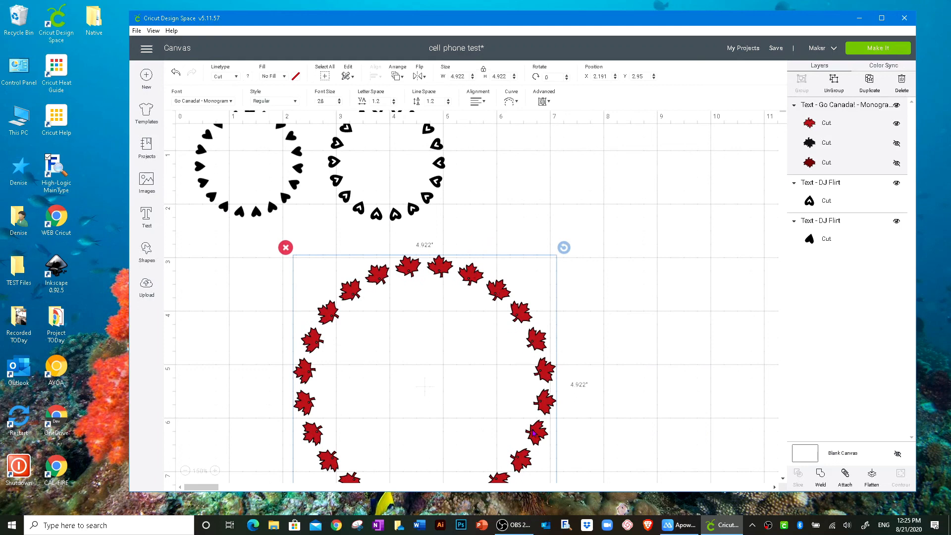
left_click_drag(531, 491, 531, 512)
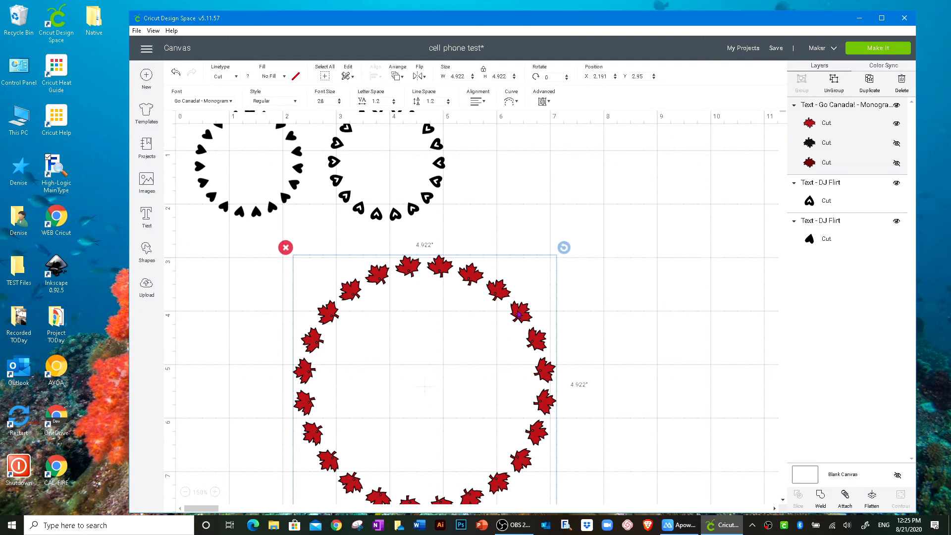
left_click_drag(520, 316, 682, 230)
left_click_drag(130, 221, 31, 208)
left_click_drag(600, 288, 624, 281)
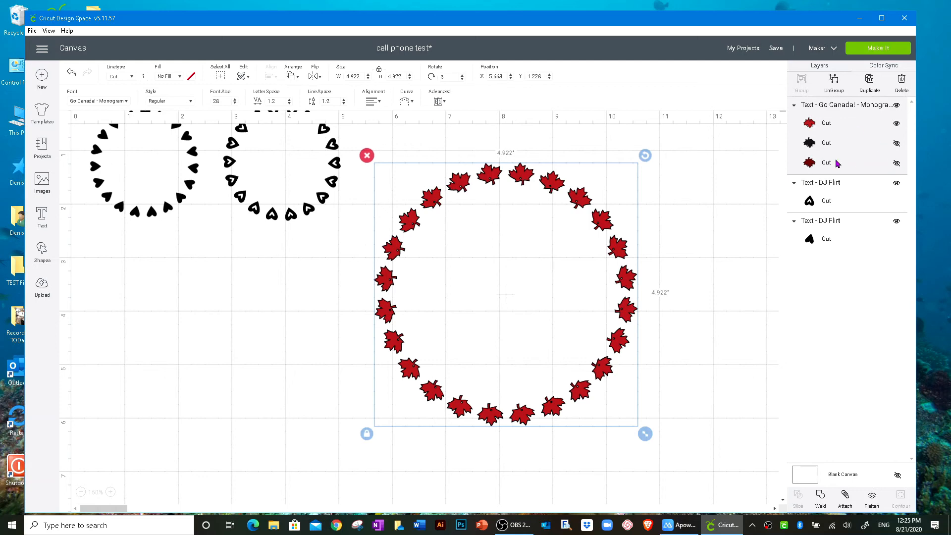
Switch the leaf ring's visible layer from bright red to dark red and enlarge the ring to about 6 inches wide
left_click(896, 165)
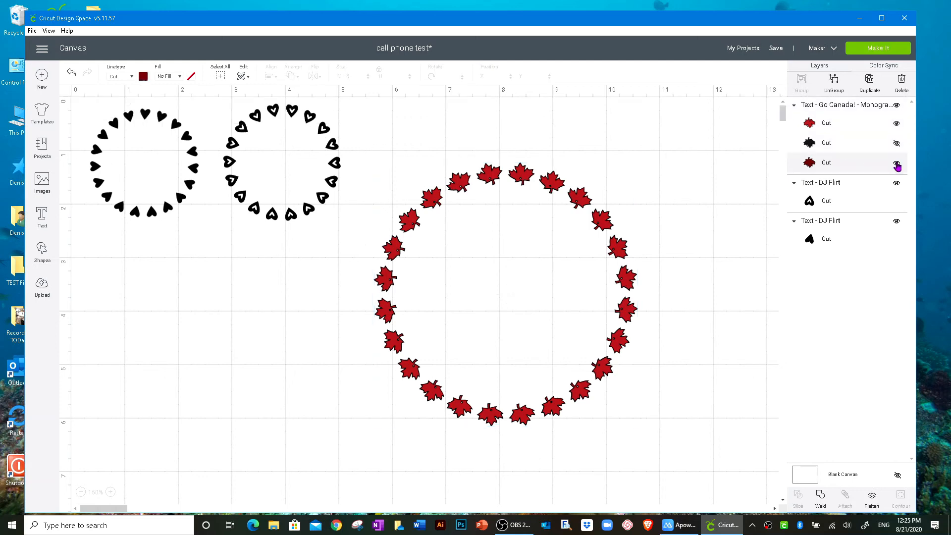
left_click(896, 124)
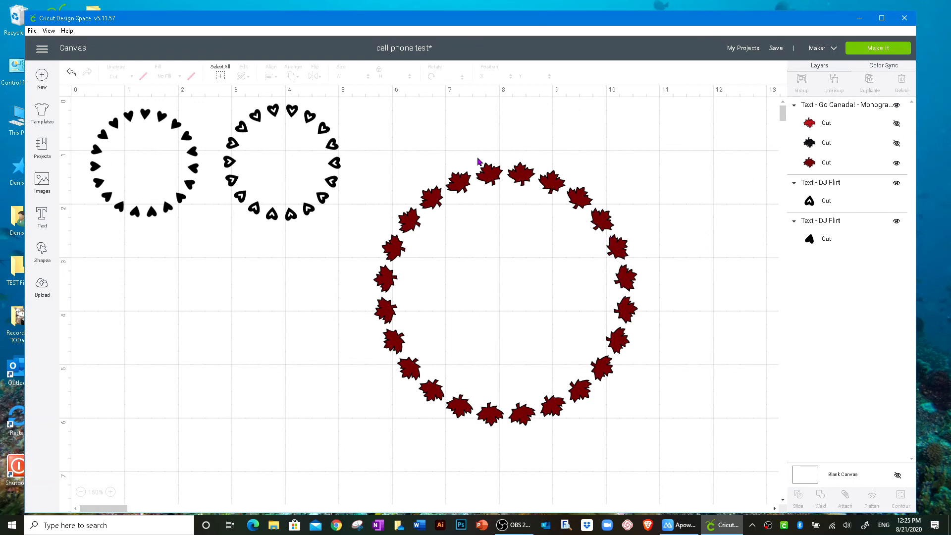
left_click(413, 376)
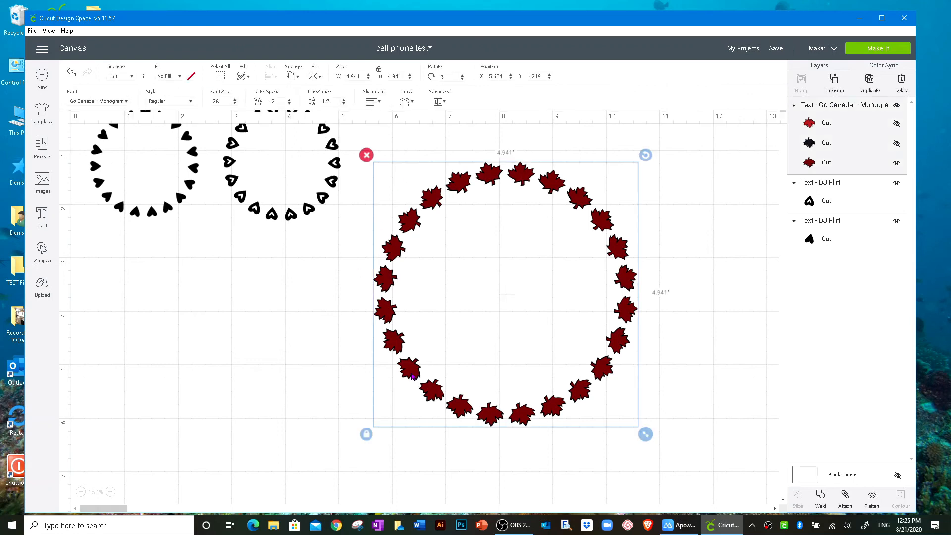
left_click_drag(646, 434, 699, 469)
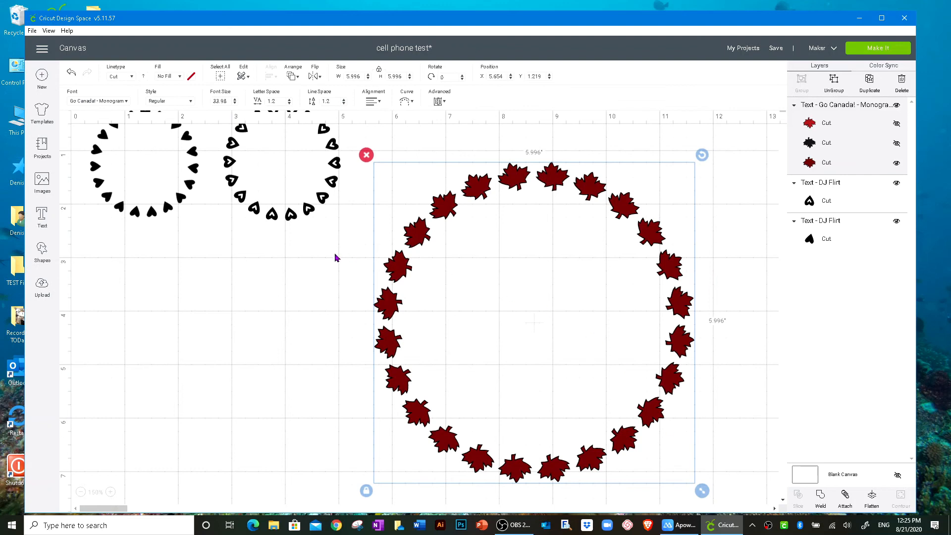
Add the text "bonfires" in the Dom Casual Std Regular font, searching the Cricut fonts for "dom"
left_click(40, 216)
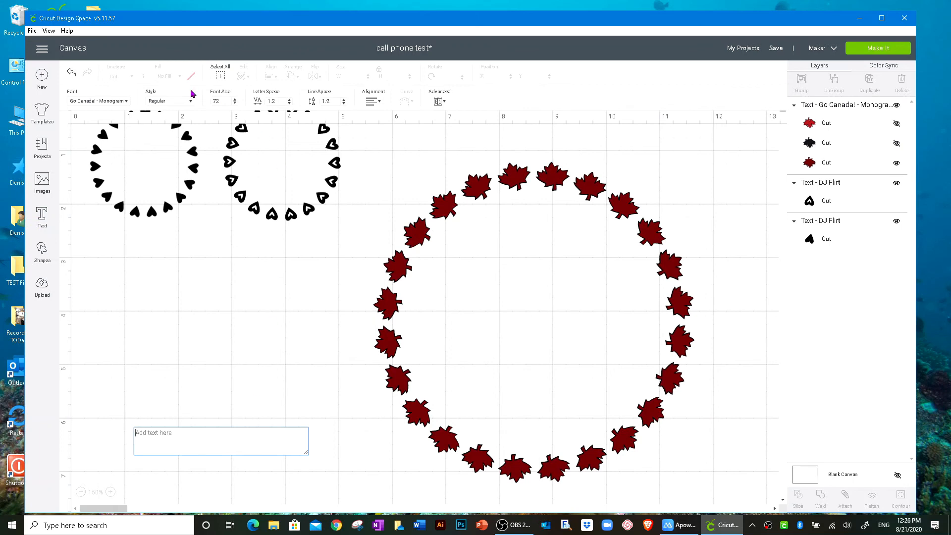
left_click(127, 102)
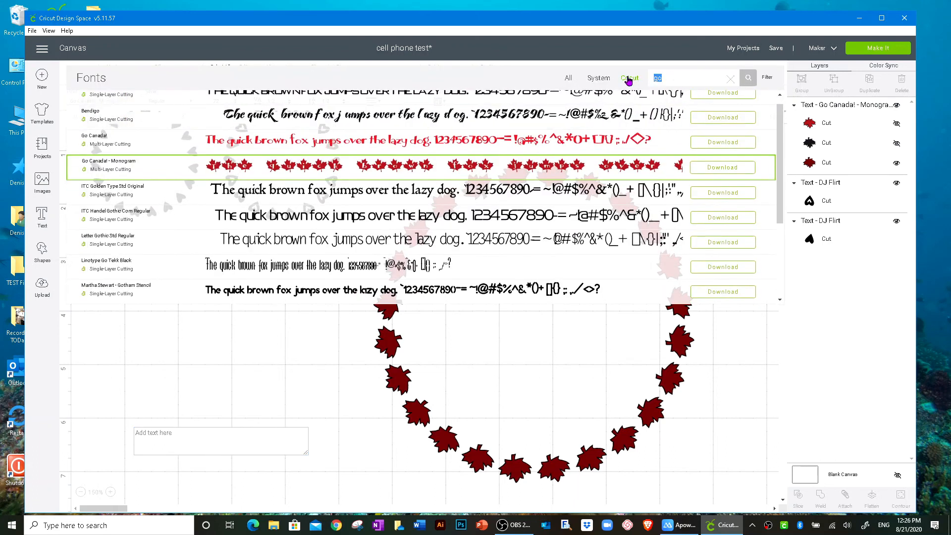
type("dom")
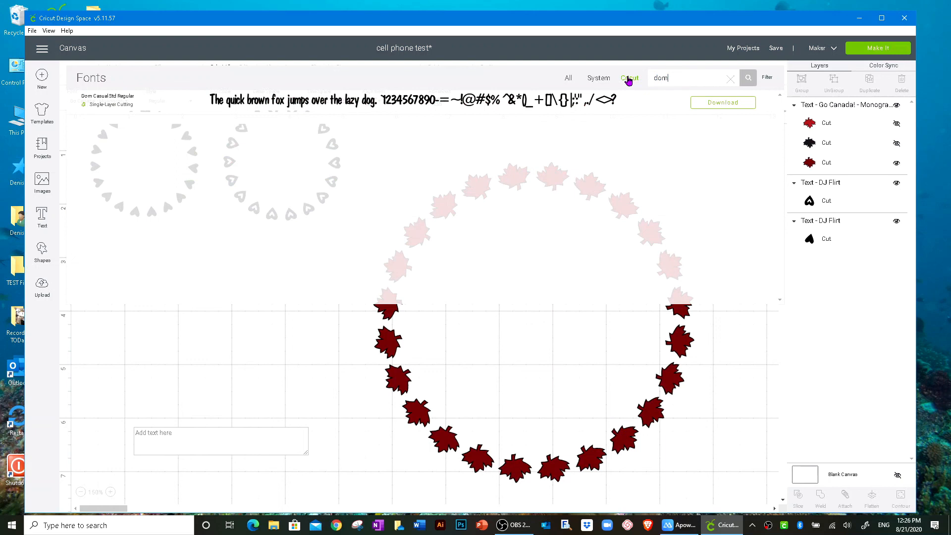
left_click(317, 101)
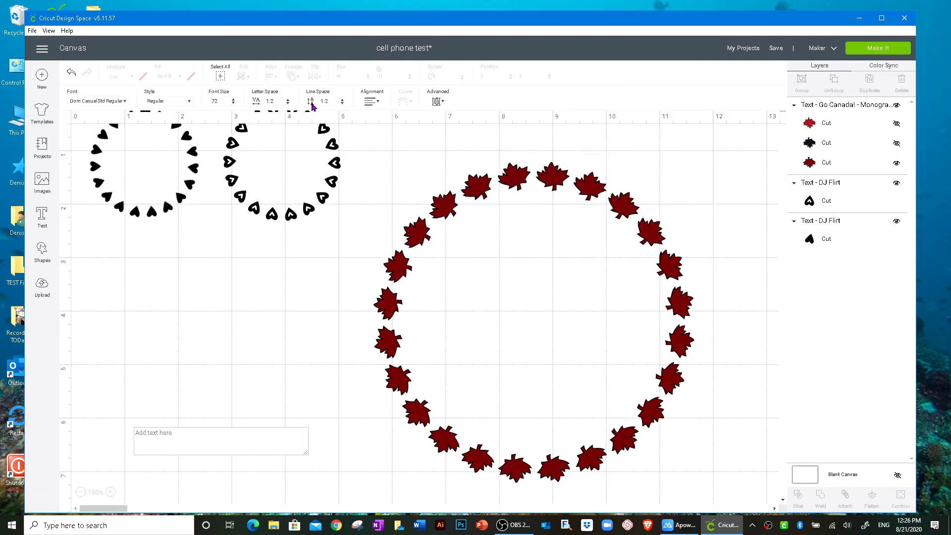
left_click(180, 440)
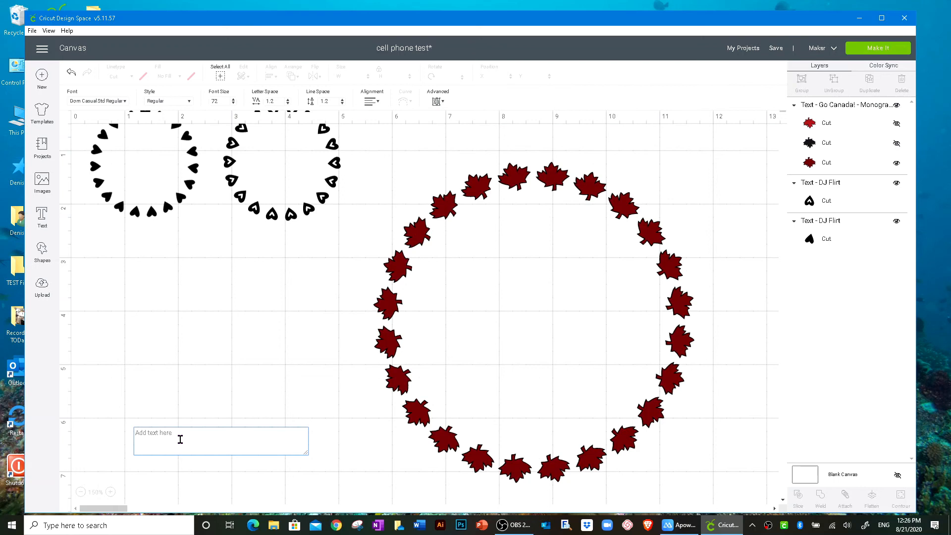
type("bonfire")
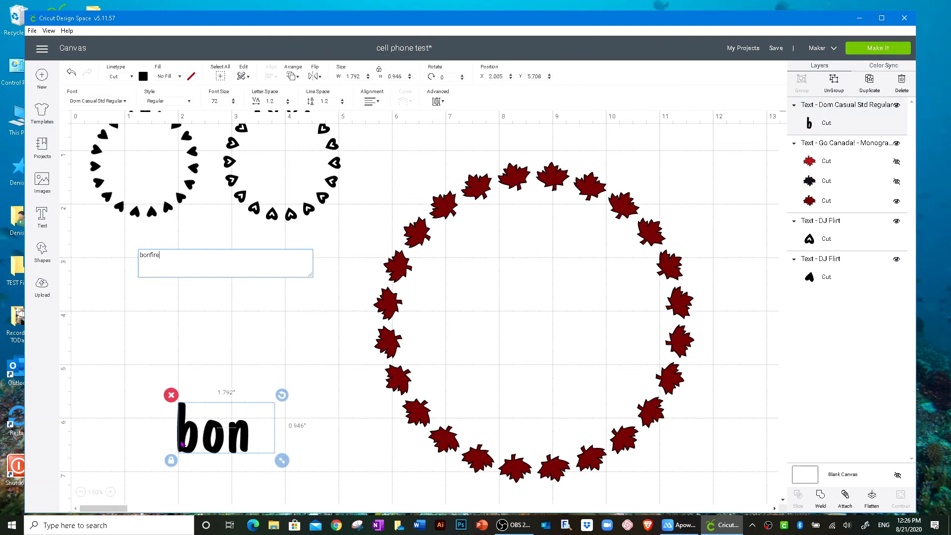
type("s")
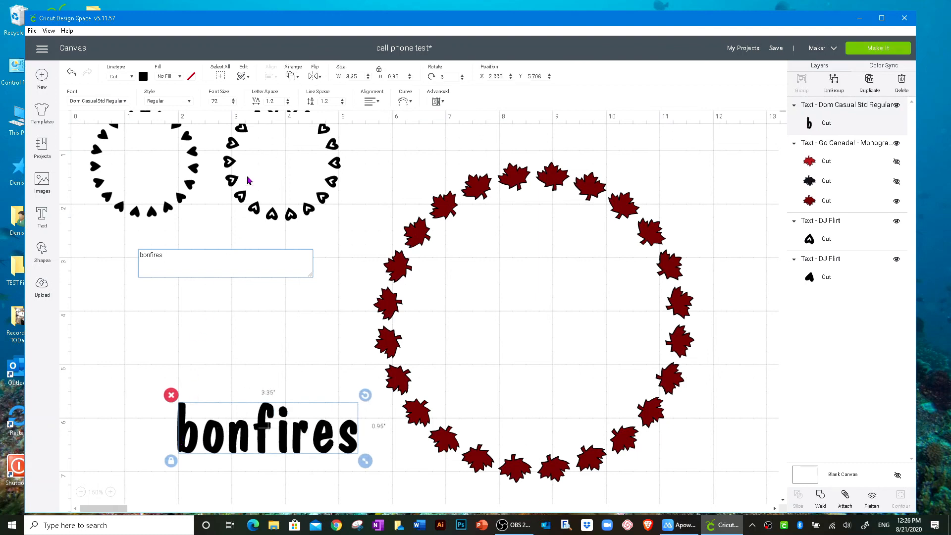
Set the font size of the "bonfires" text to 20
left_click(224, 102)
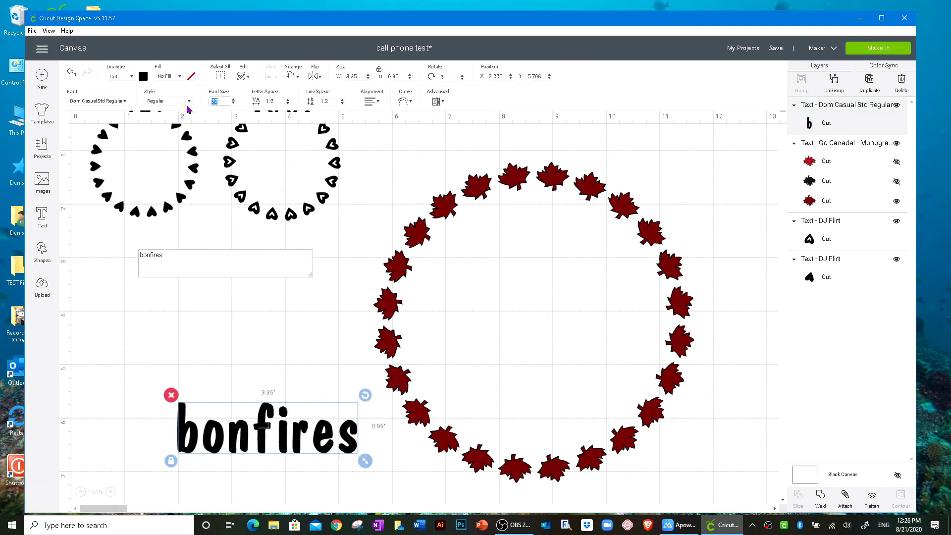
key("Return")
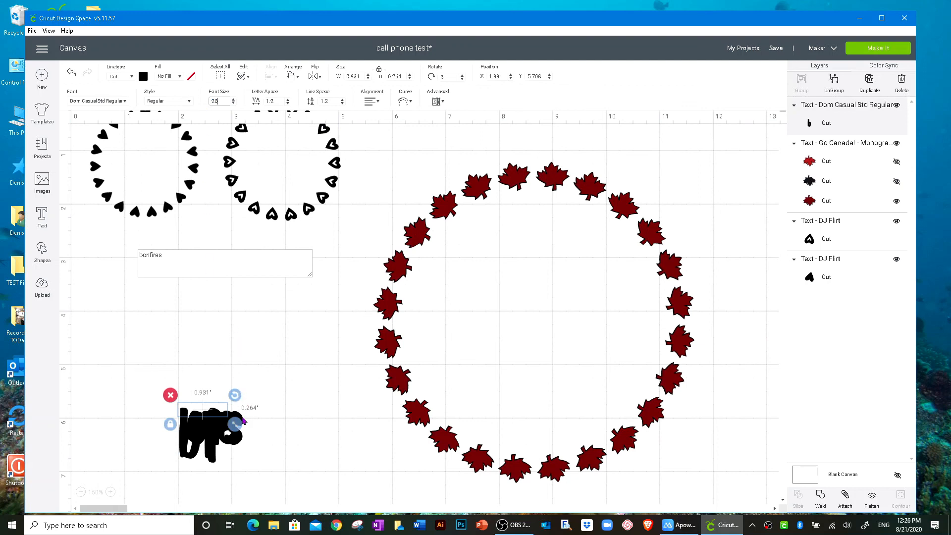
left_click(266, 409)
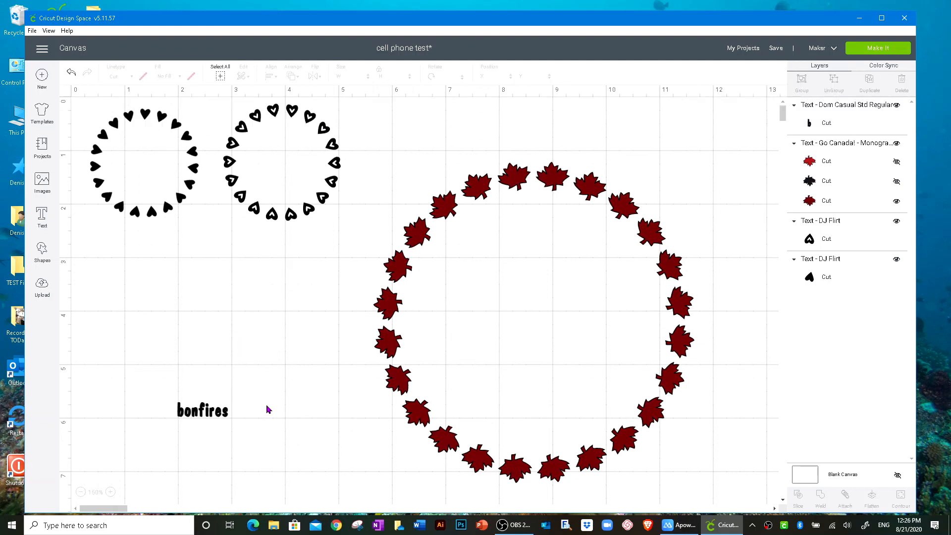
Extend the "bonfires" text with the phrases "autumn leaves", "hay rides", "pumpkins" and "crisp air", leaving several spaces between phrases
double_click(203, 411)
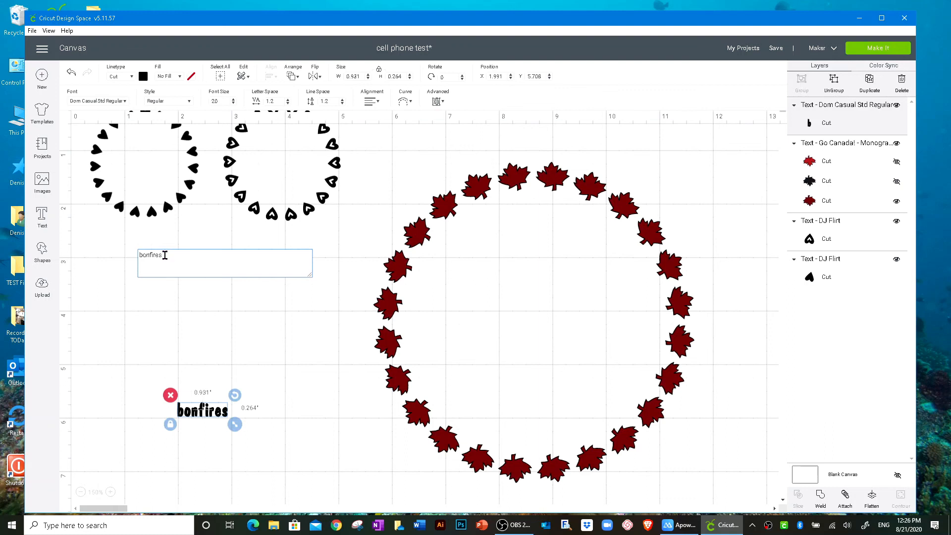
type("aut")
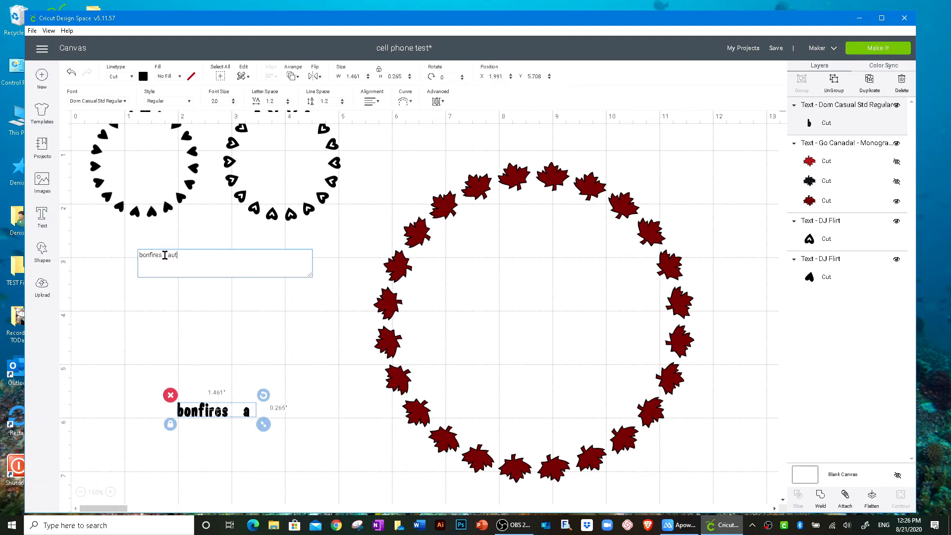
type("umn ")
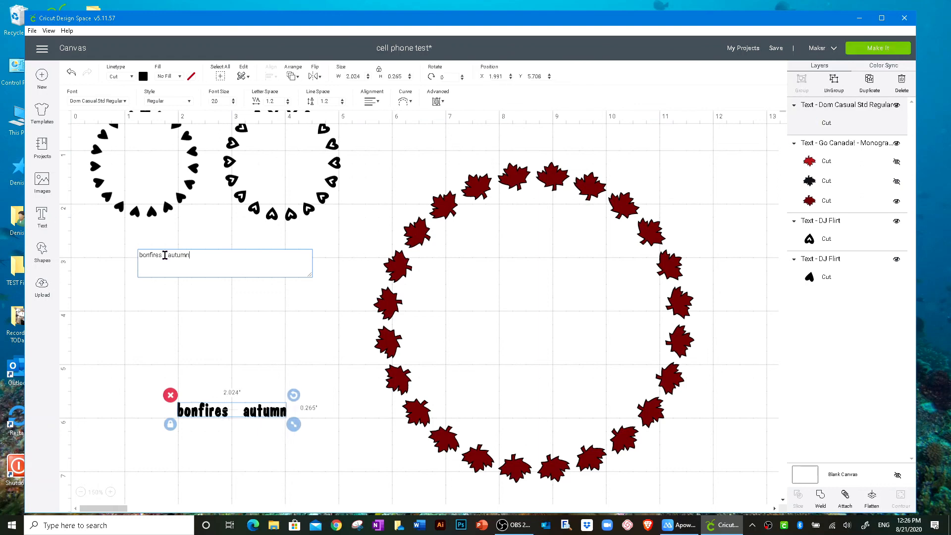
type("leaves")
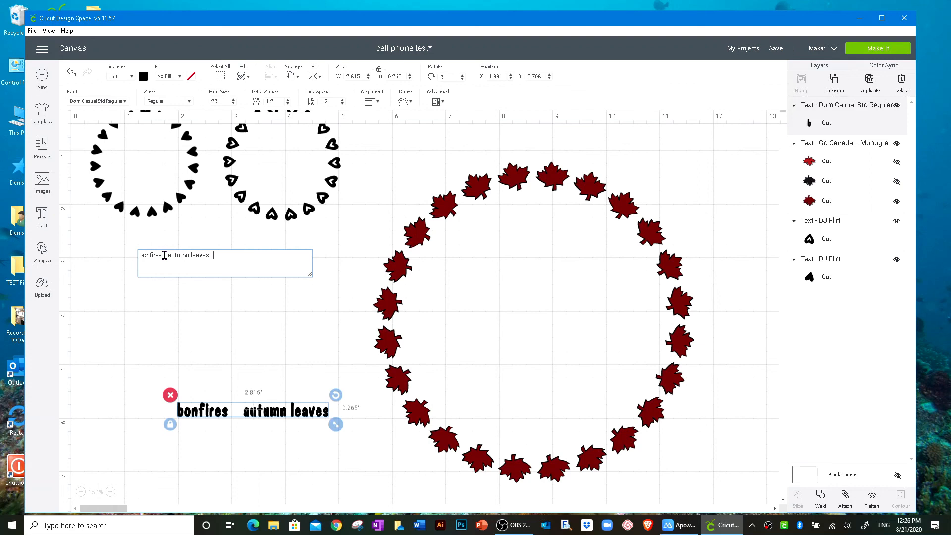
type("   hay")
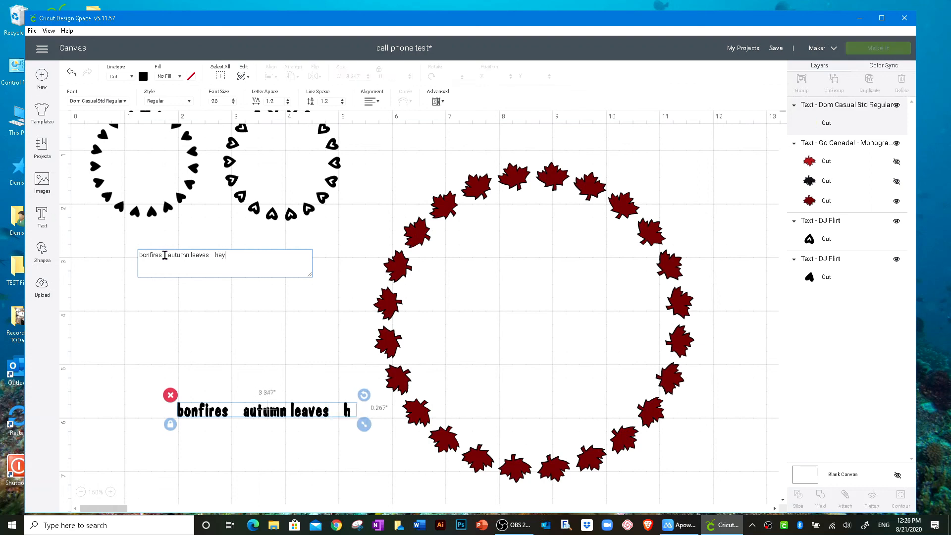
type(" rides")
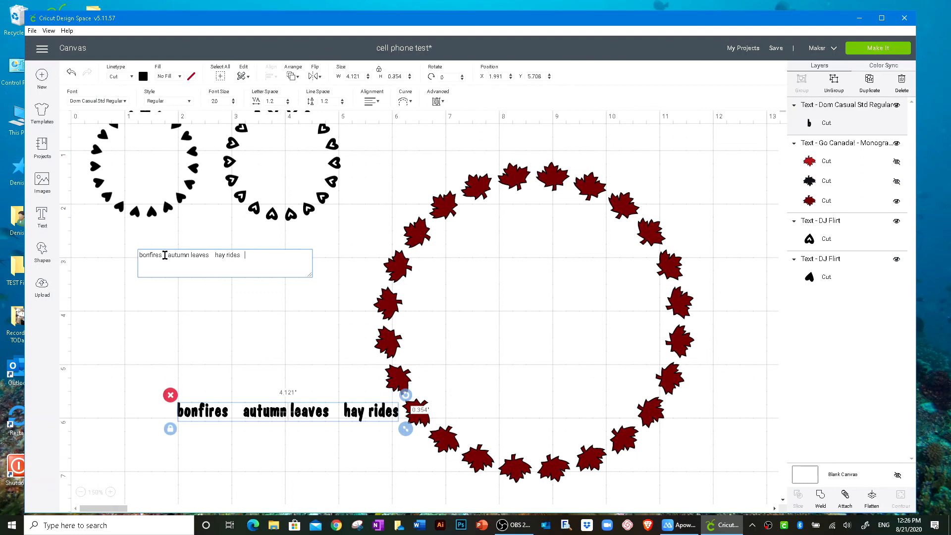
type("   pump")
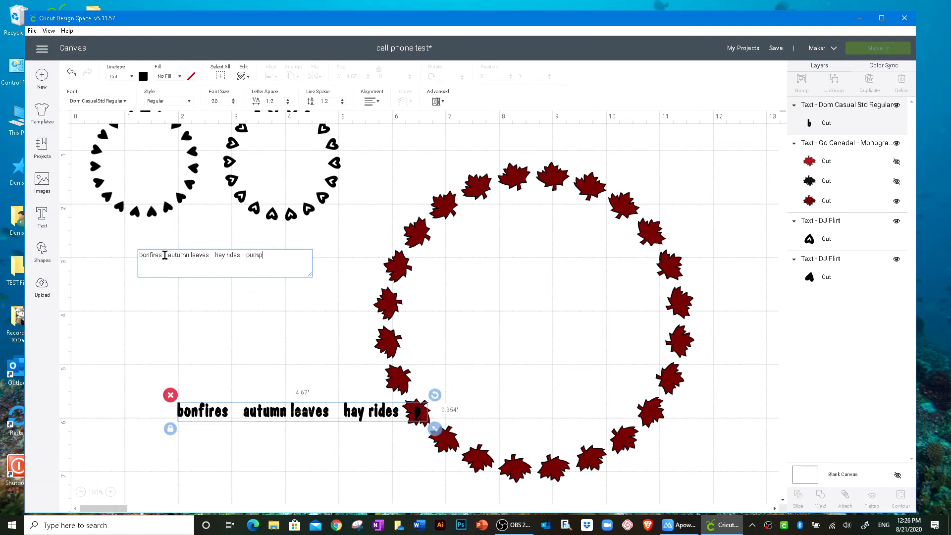
type("kins")
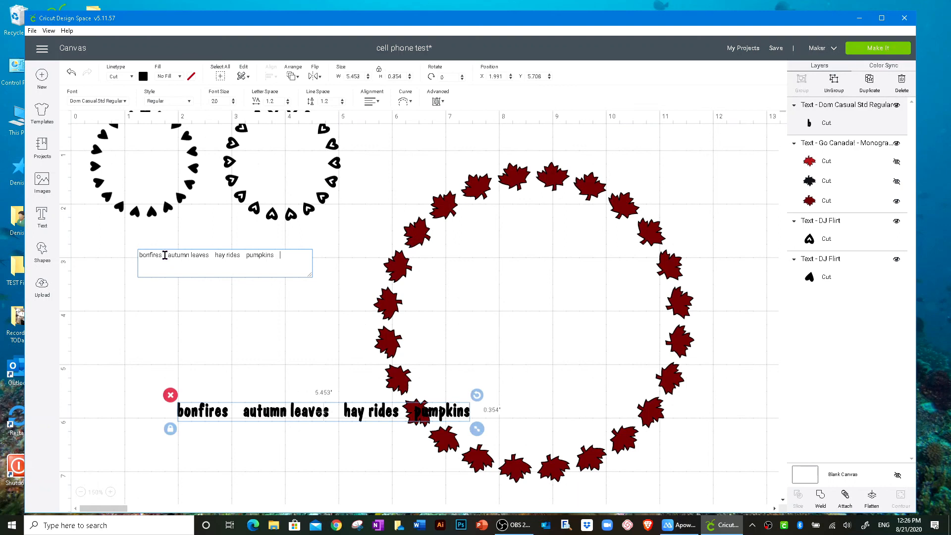
type("   cr")
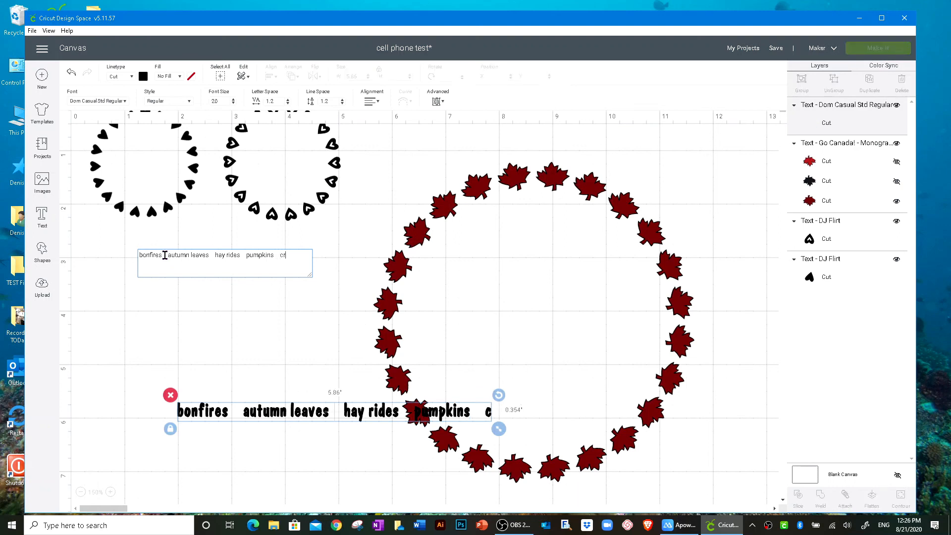
type("isp")
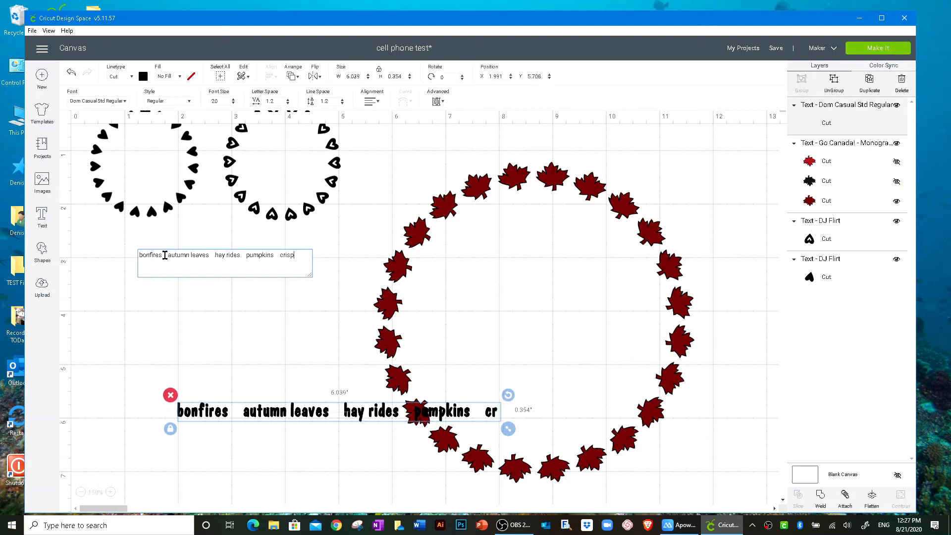
type(" air")
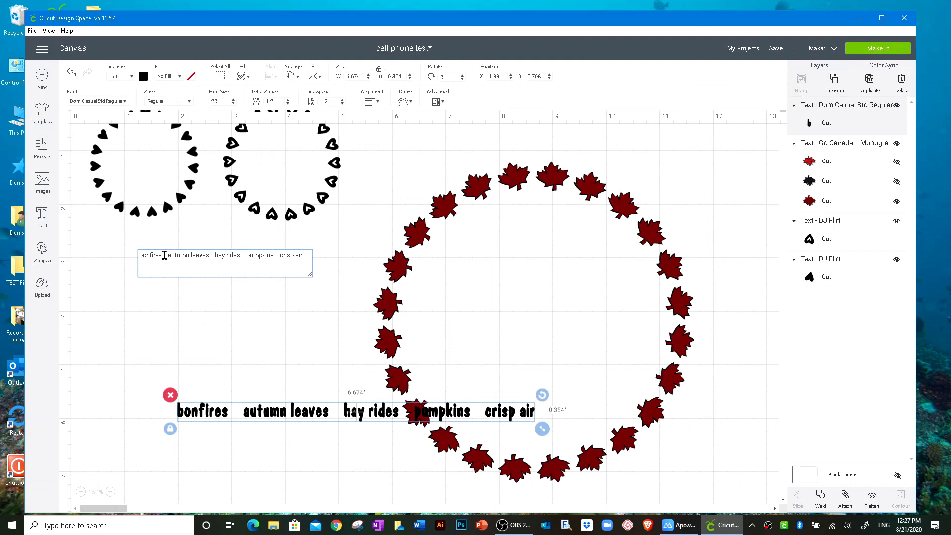
left_click(460, 365)
Curve the phrase text into a ring with a diameter of about 2.134
left_click(385, 417)
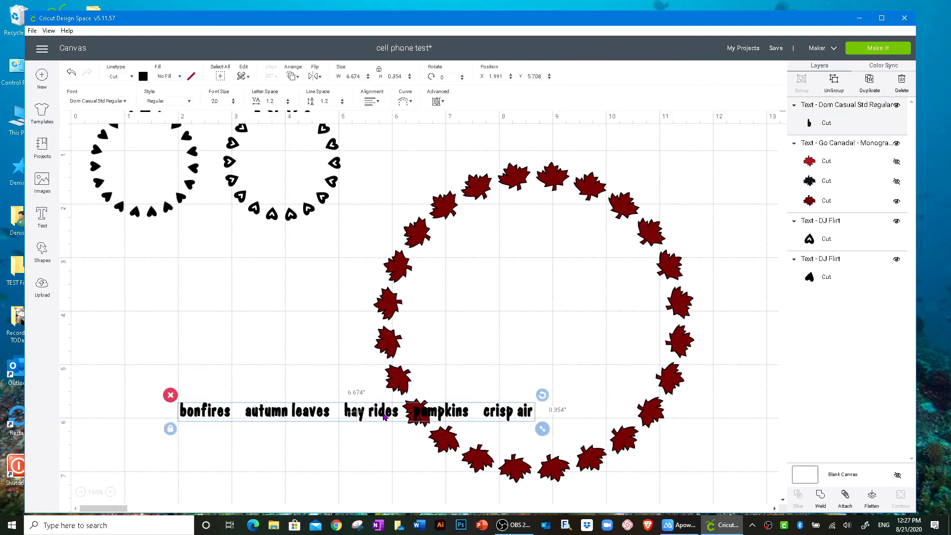
left_click(406, 102)
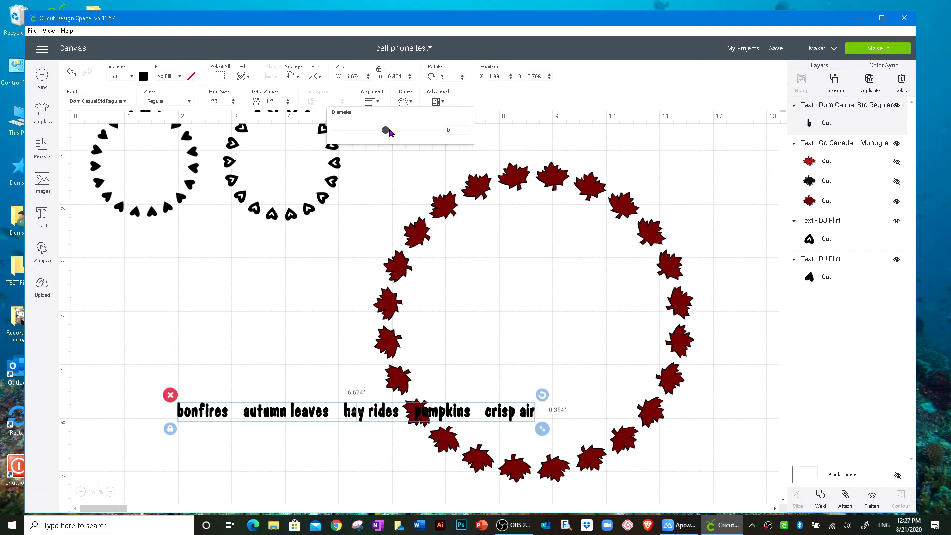
left_click_drag(386, 130, 444, 147)
scroll(533, 336, "down", 3)
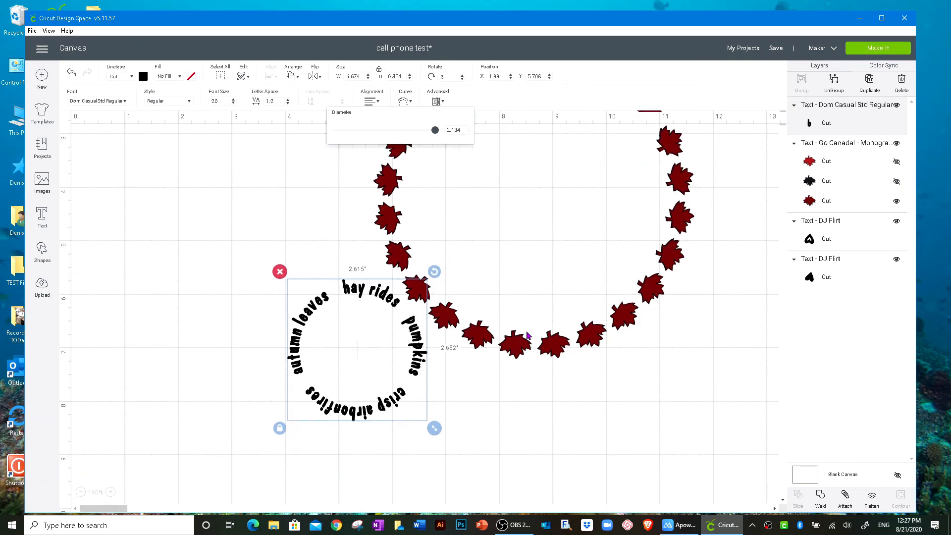
Move the text ring inside the maple leaf ring and enlarge it to about 4.43 inches wide
left_click(391, 405)
left_click_drag(391, 405, 567, 250)
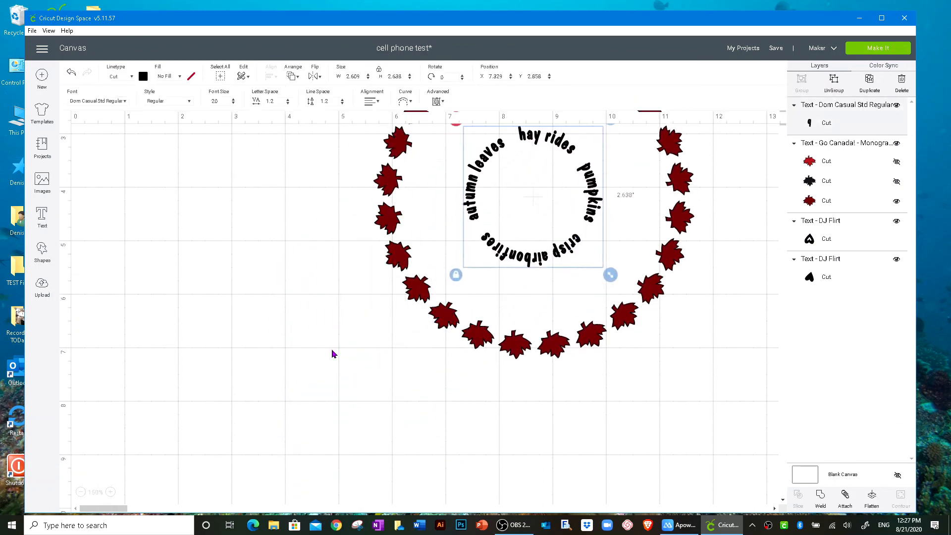
scroll(332, 353, "up", 3)
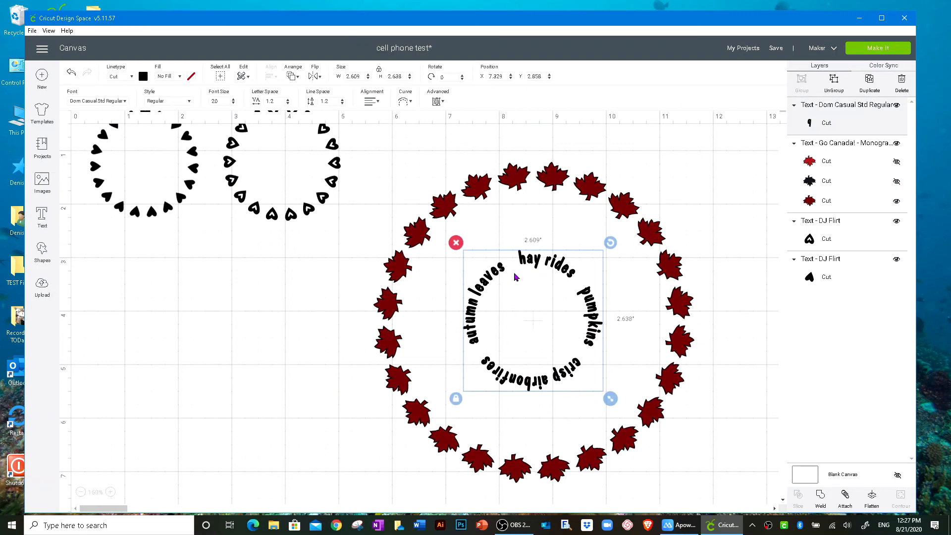
left_click_drag(611, 398, 661, 449)
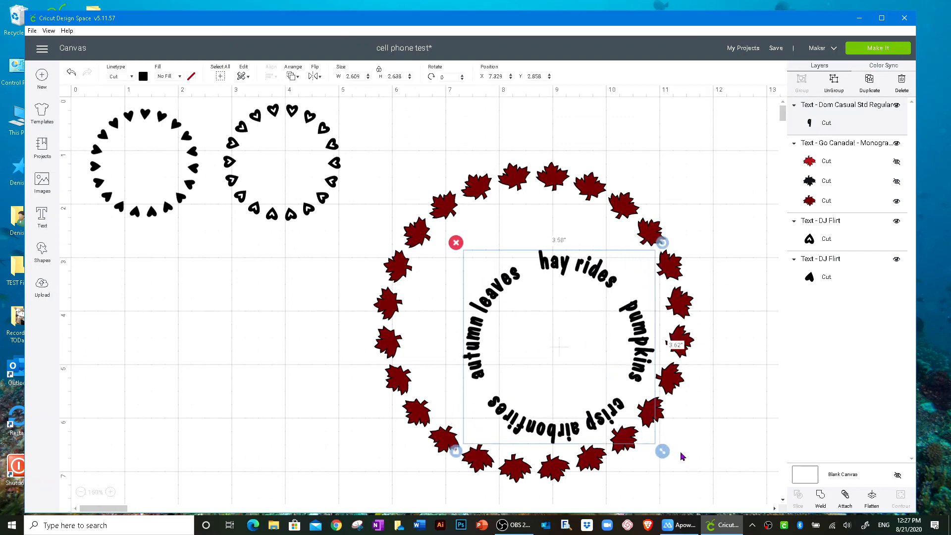
left_click_drag(595, 414, 559, 366)
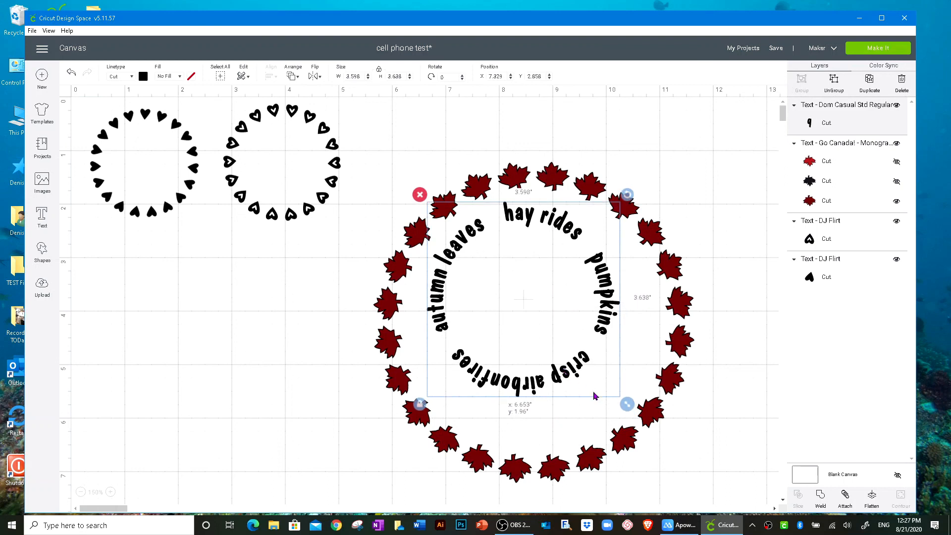
left_click_drag(624, 400, 672, 449)
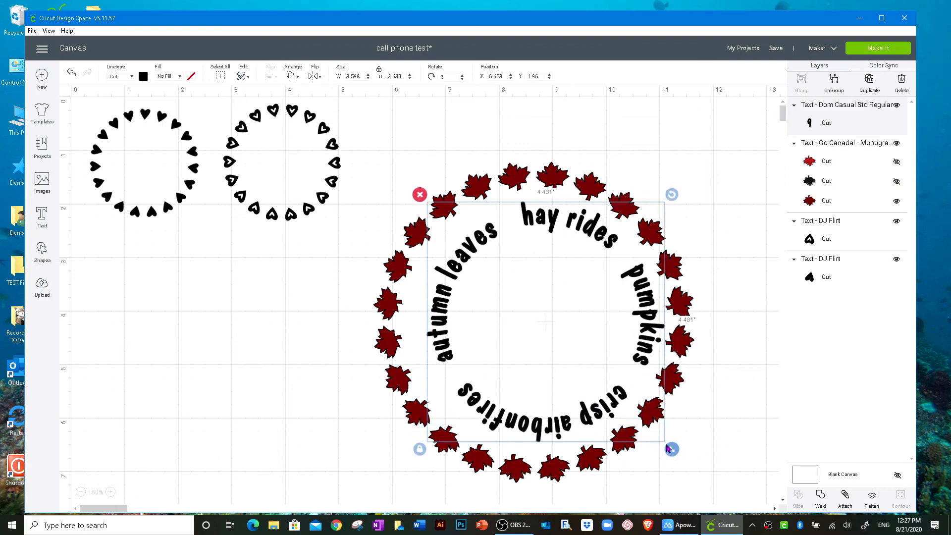
left_click_drag(590, 419, 578, 419)
left_click(657, 445)
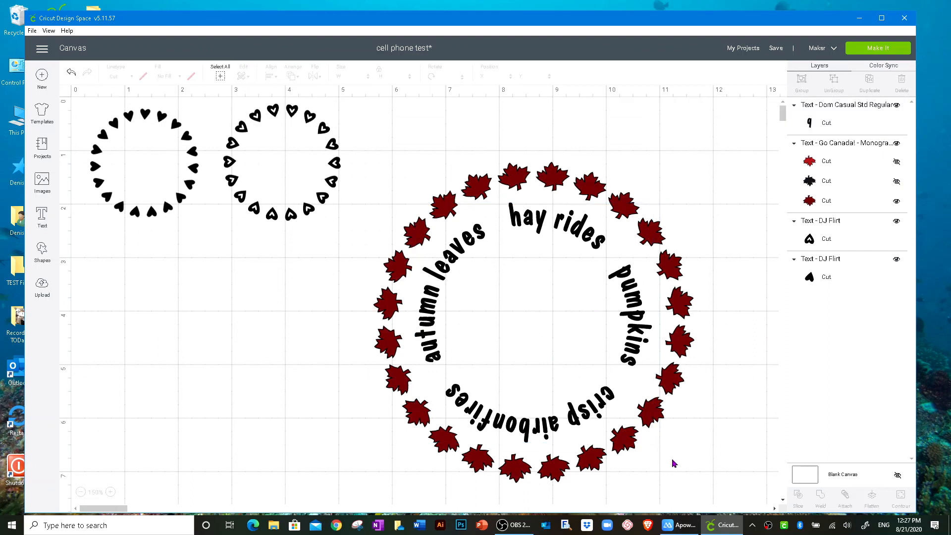
Enlarge the text ring slightly more and reposition it evenly within the maple leaf ring
left_click(652, 433)
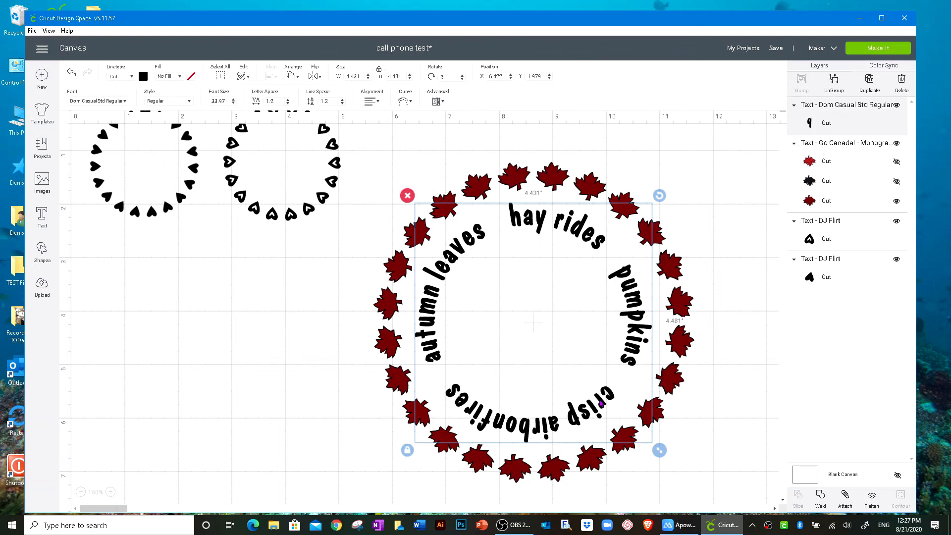
left_click_drag(659, 450, 676, 463)
left_click_drag(612, 403, 609, 398)
left_click(751, 399)
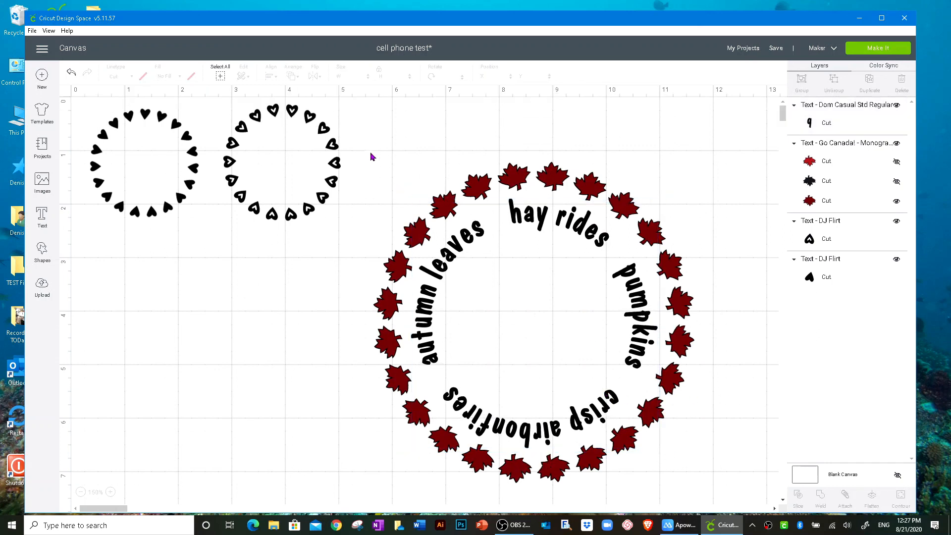
Align the text ring and the maple leaf ring with Center Horizontally
left_click_drag(394, 151, 713, 489)
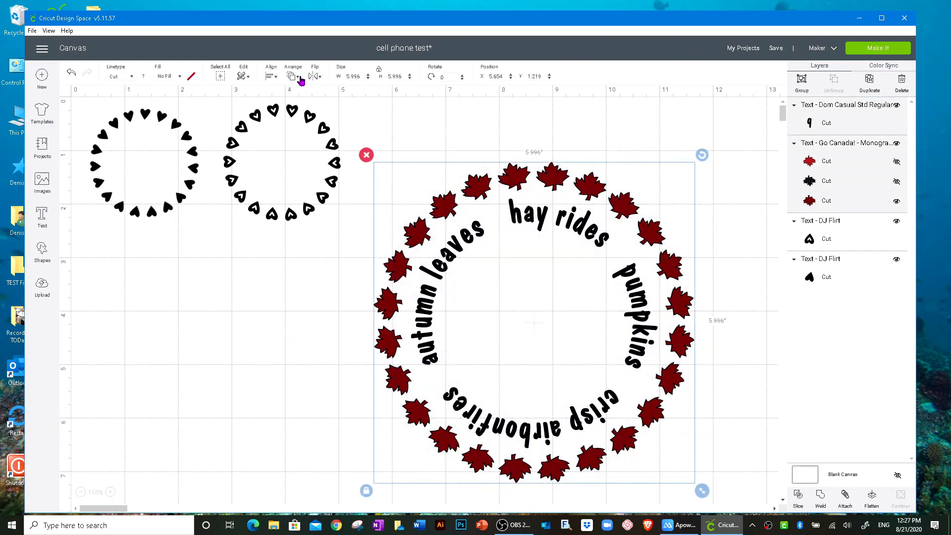
left_click(274, 78)
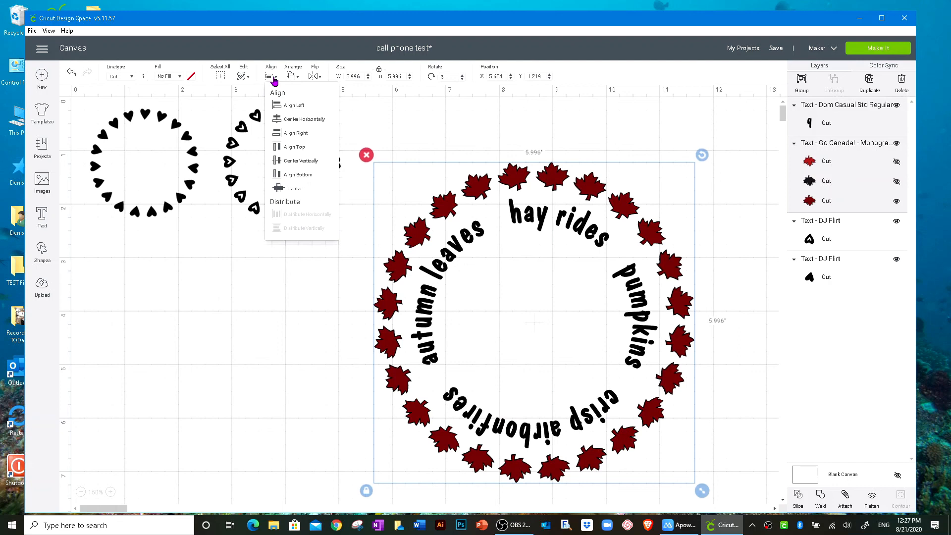
left_click(282, 121)
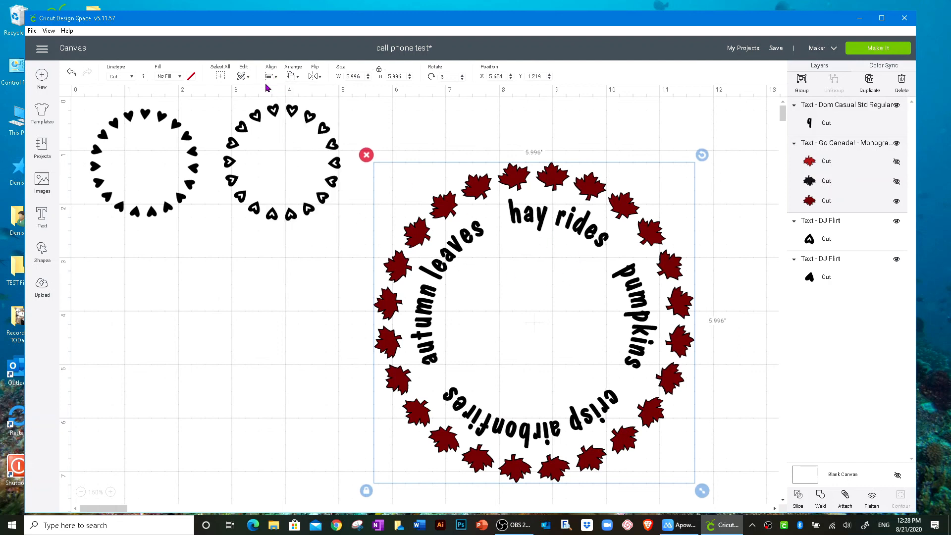
left_click(282, 367)
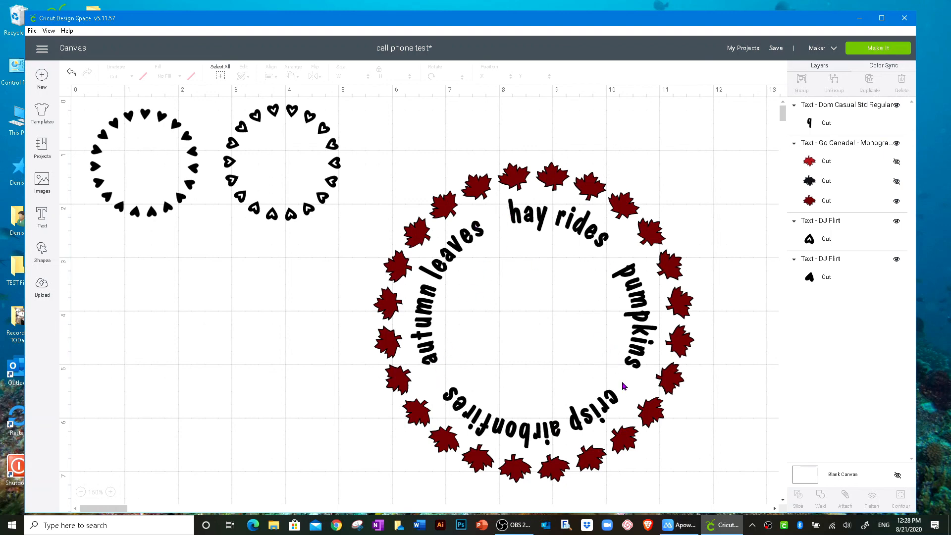
Add a circle below the heart rings, shrink it to about 0.53 inches wide, and colour it light orange
left_click(41, 243)
left_click(114, 184)
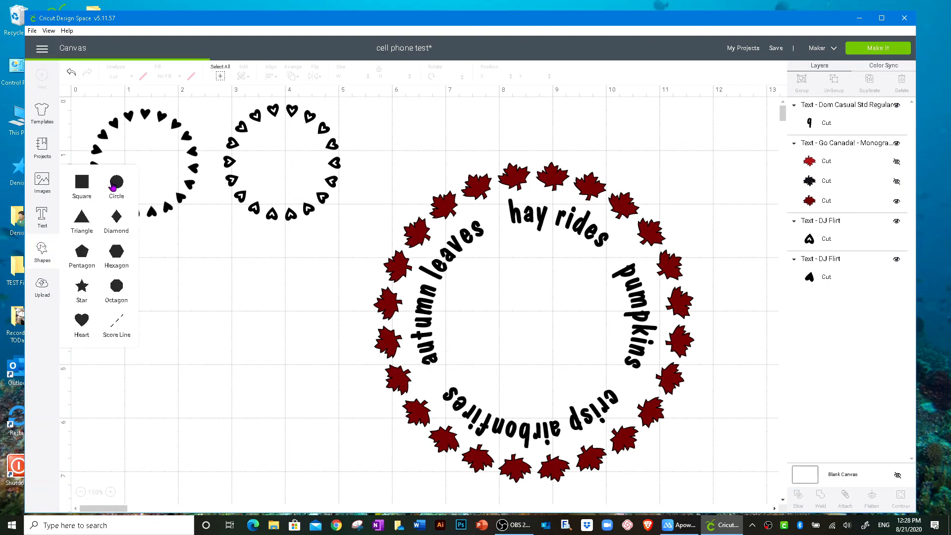
left_click_drag(228, 278, 257, 397)
left_click_drag(337, 439, 189, 277)
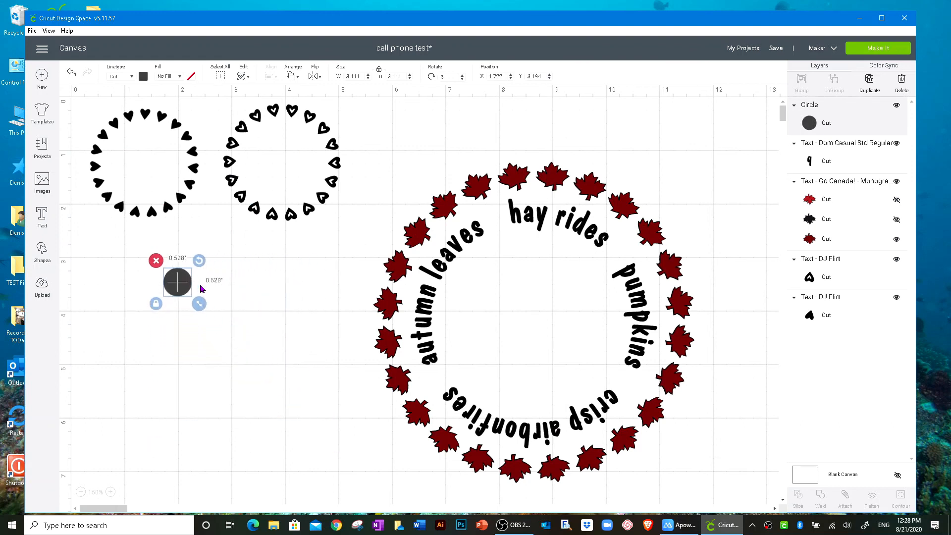
left_click(143, 77)
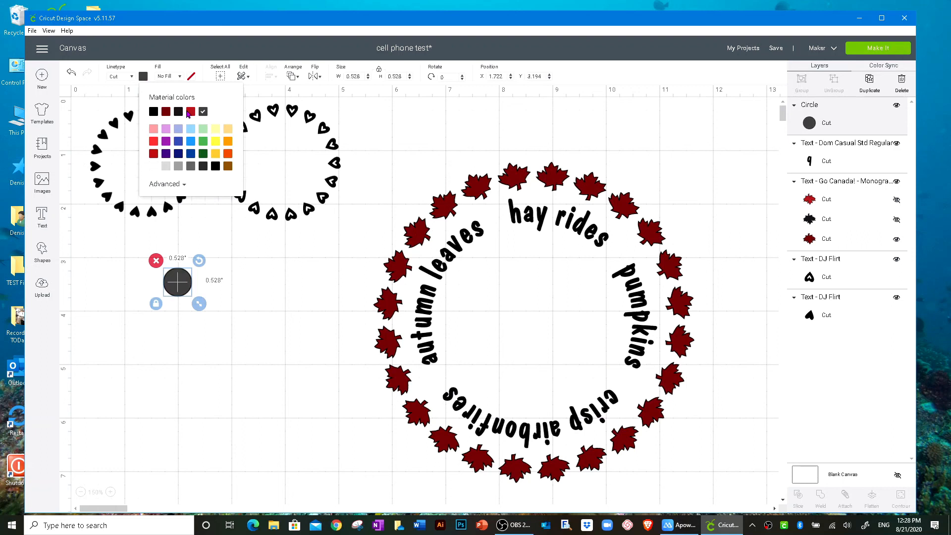
left_click(227, 129)
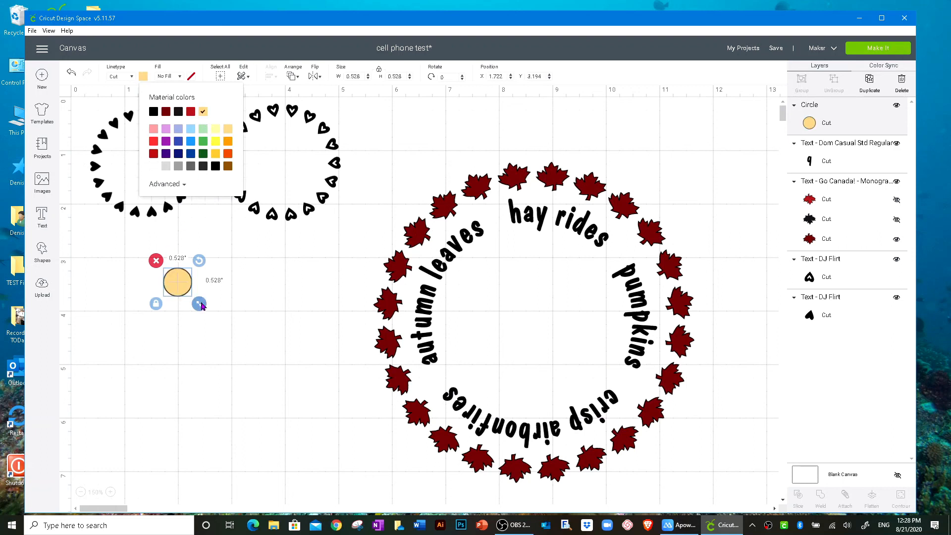
Shrink the circle to about 0.26 inches and place it between "autumn leaves" and "hay rides" in the text ring
left_click_drag(197, 301, 495, 222)
left_click(529, 273)
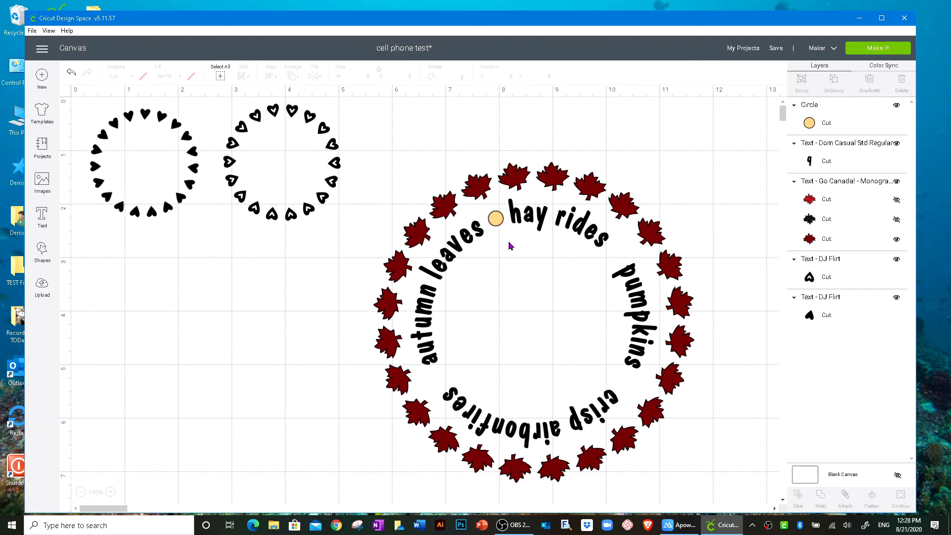
left_click(494, 217)
left_click_drag(511, 235, 494, 221)
left_click(514, 270)
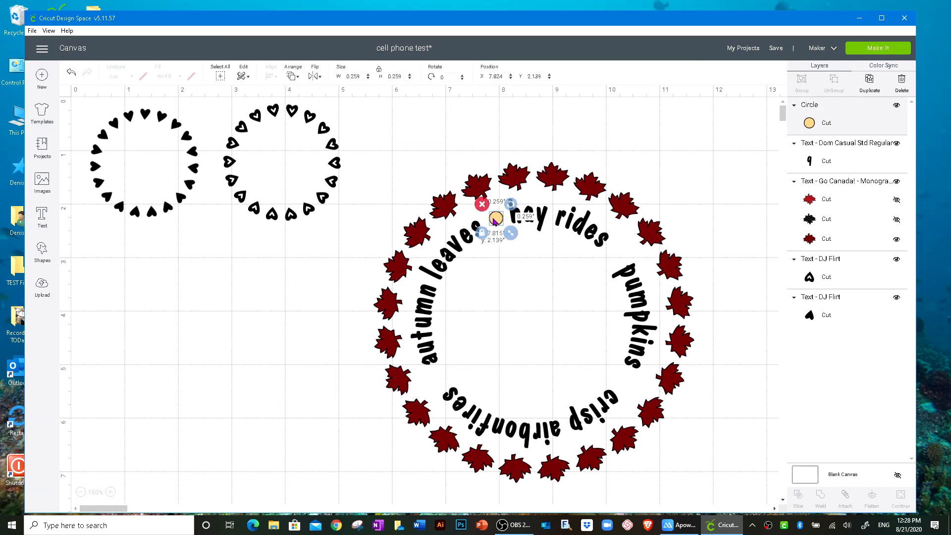
left_click(520, 292)
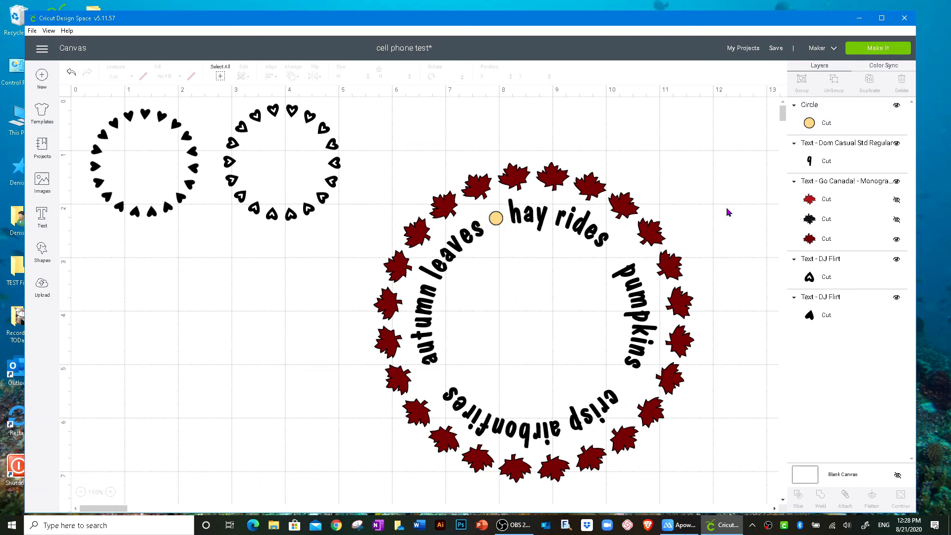
Duplicate the dot three times and place the copies in the gaps after "hay rides", after "pumpkins" and between "bonfires" and "autumn leaves"
left_click(495, 220)
left_click(868, 83)
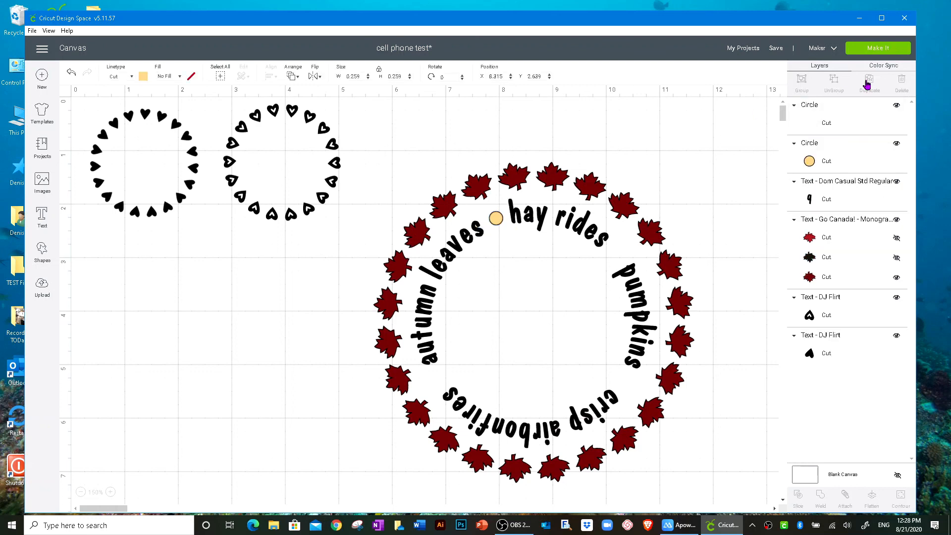
left_click(868, 83)
left_click(867, 84)
left_click_drag(523, 249, 615, 259)
left_click_drag(577, 299, 622, 384)
left_click_drag(548, 272, 437, 382)
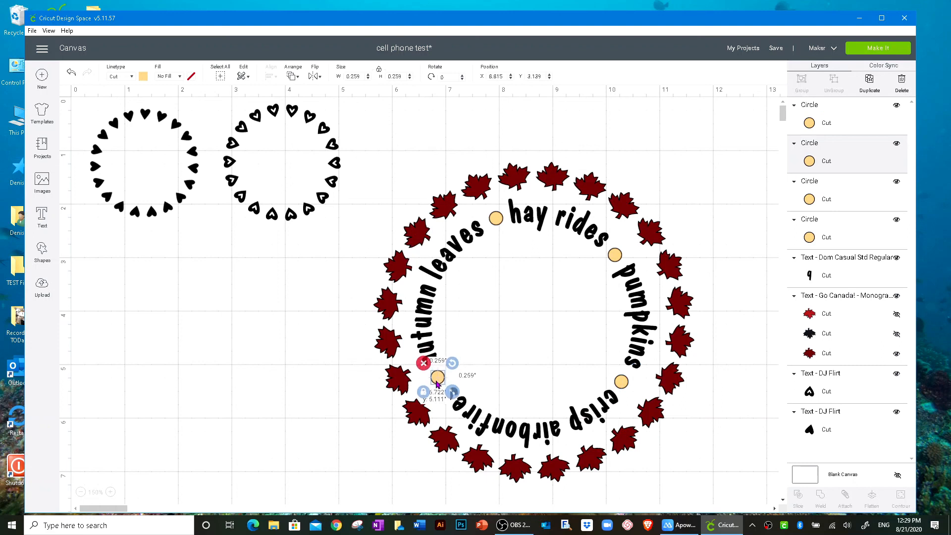
Nudge the dot between "pumpkins" and "crisp air" slightly into line with the text ring
left_click(302, 400)
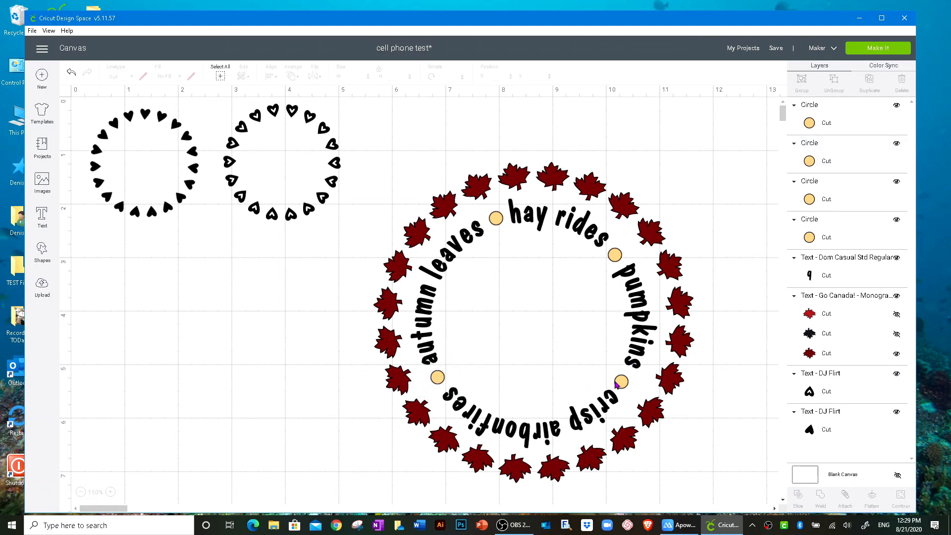
left_click_drag(622, 382, 634, 378)
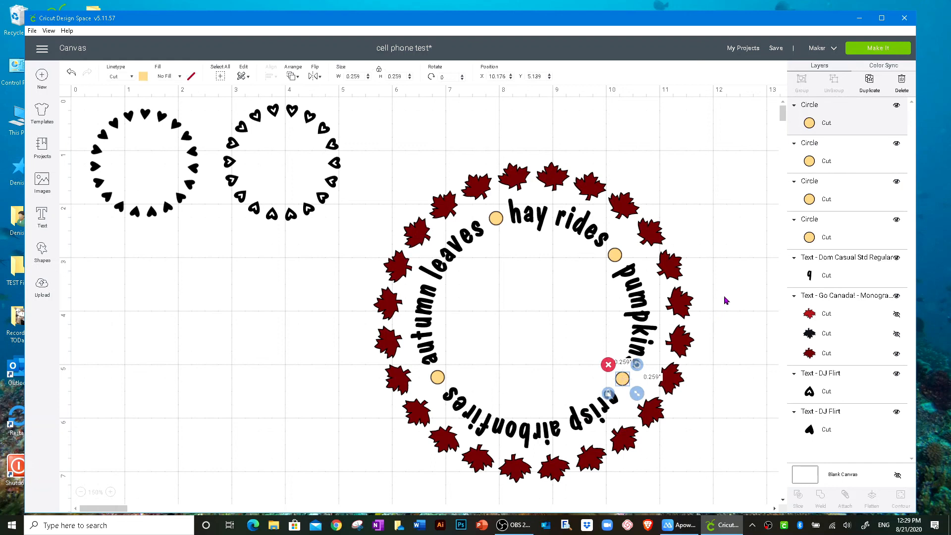
left_click(727, 298)
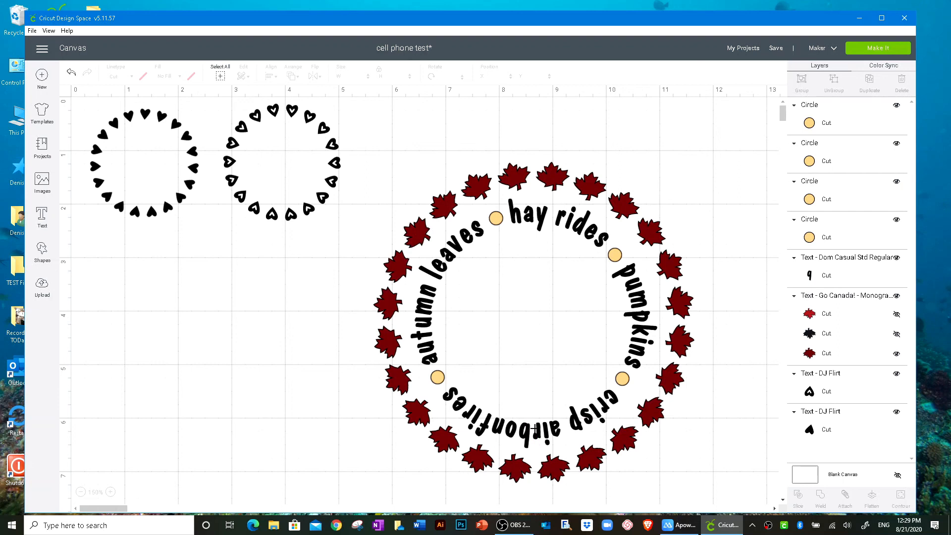
left_click(537, 434)
Add a text object of six periods below the heart rings in the Cricut font A Child's Year - Balloon
left_click(41, 213)
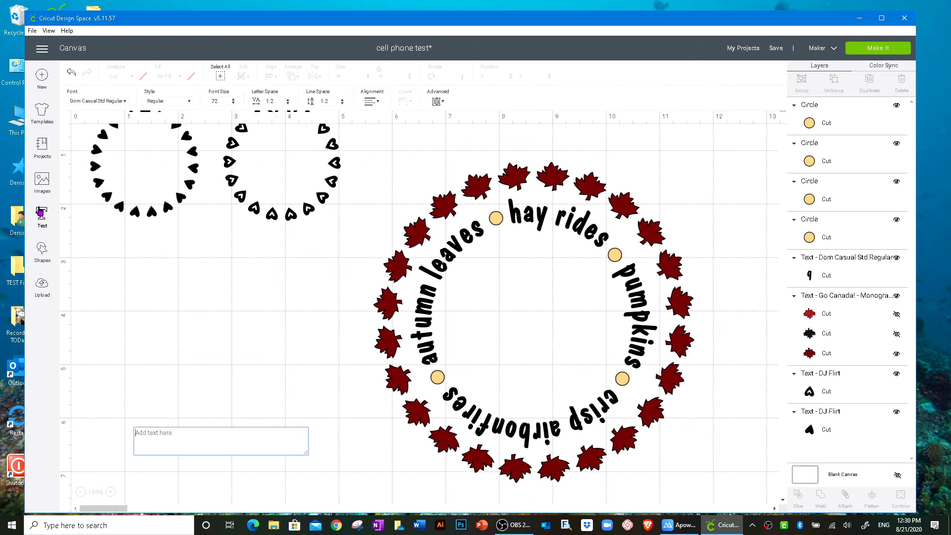
left_click(124, 101)
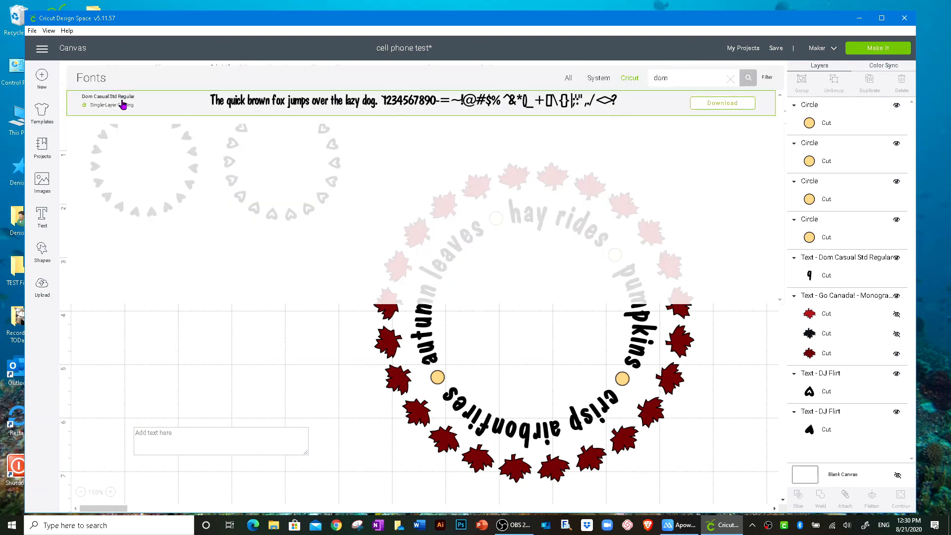
left_click(122, 104)
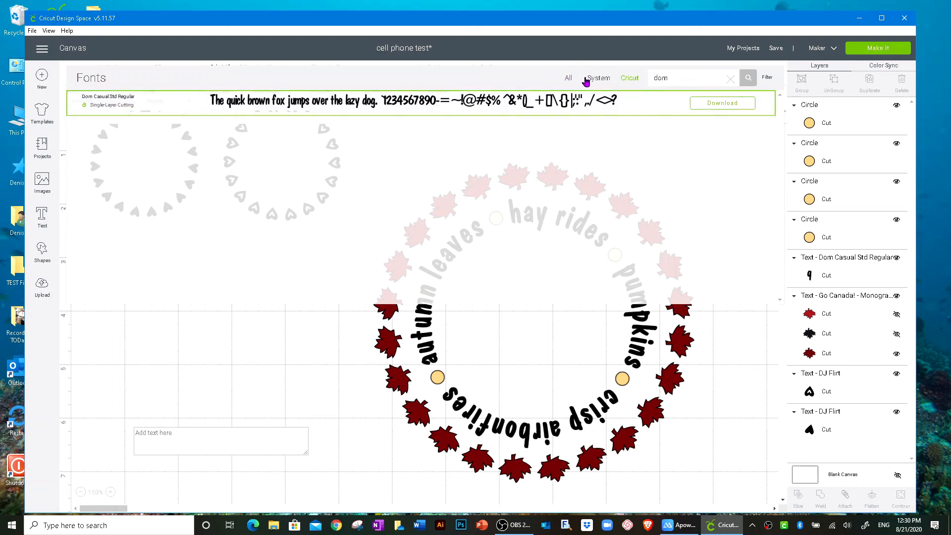
left_click(731, 78)
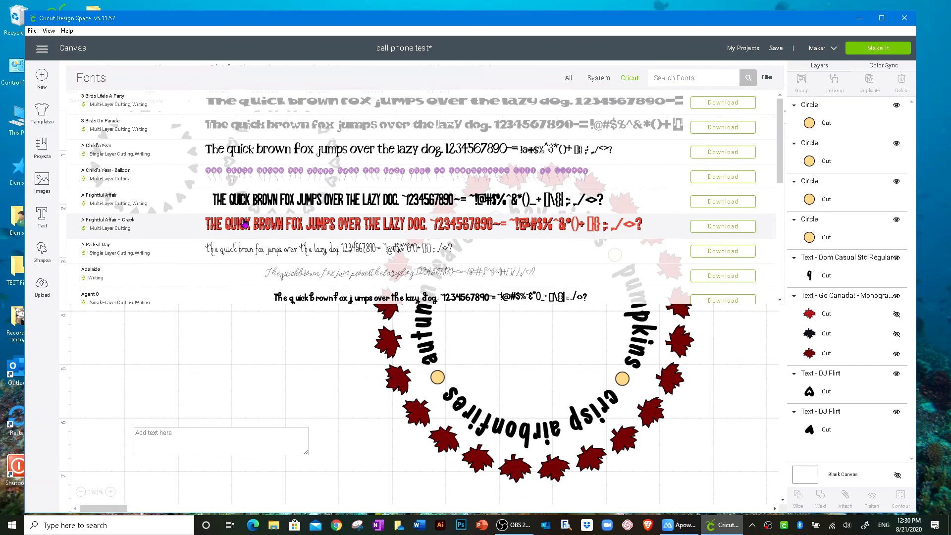
left_click(221, 178)
left_click(183, 429)
type("......")
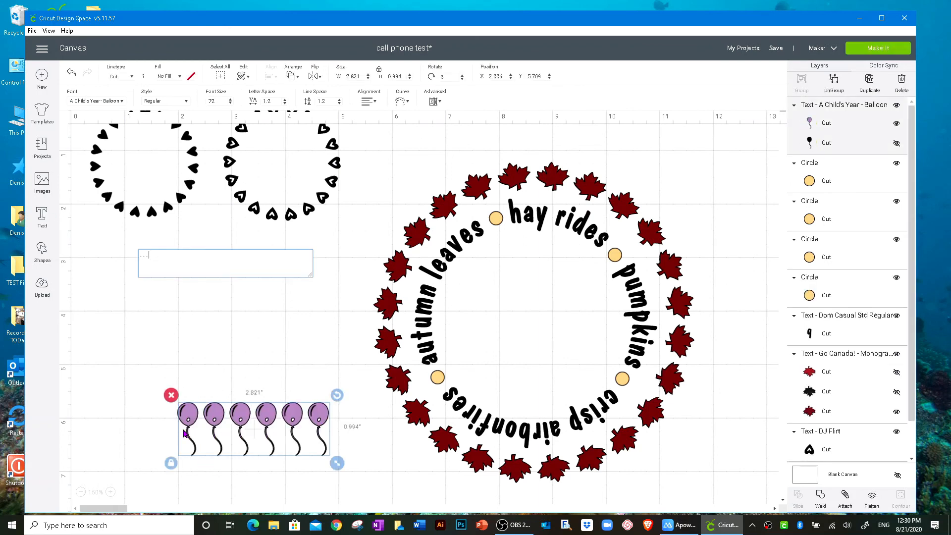
Browse the Cricut font list for other decorative fonts, then close it and deselect the balloon row
left_click(122, 102)
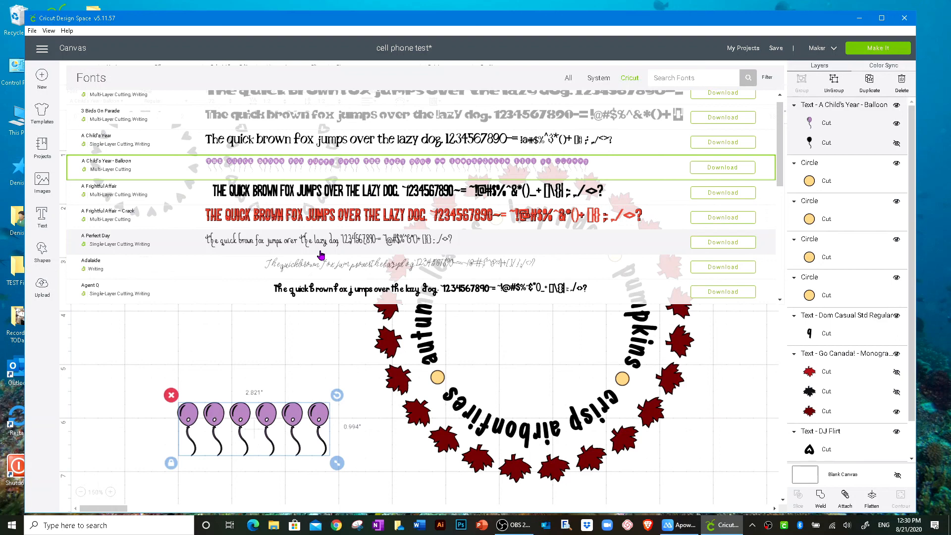
scroll(321, 255, "down", 2)
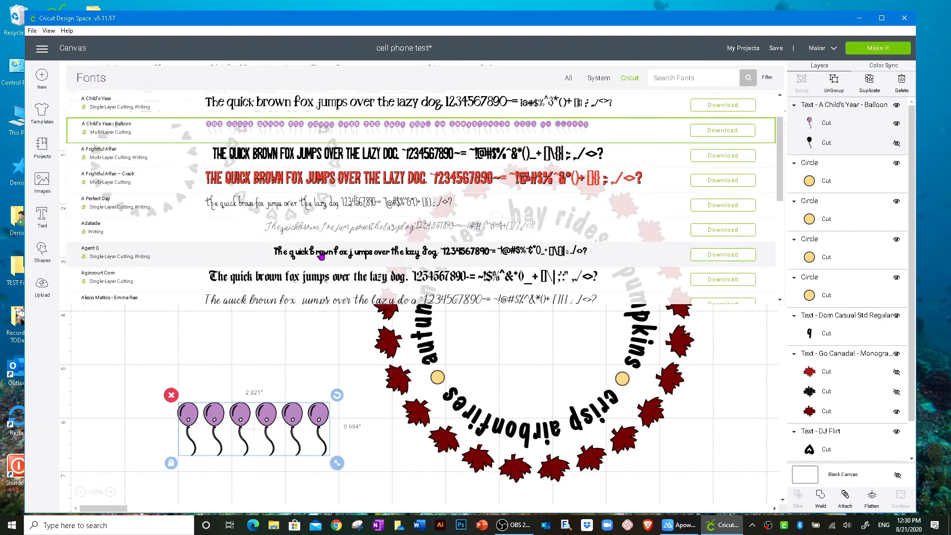
scroll(320, 255, "down", 8)
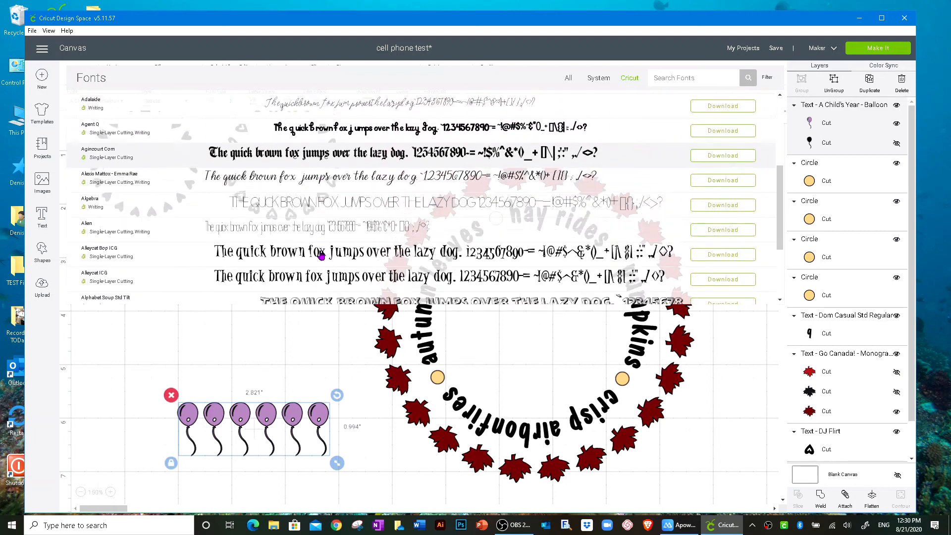
scroll(321, 255, "down", 1)
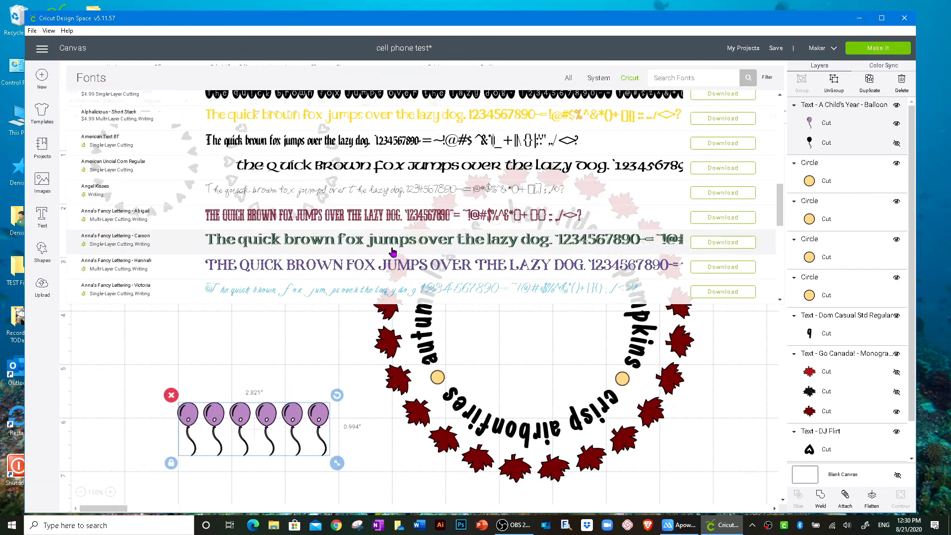
left_click(738, 391)
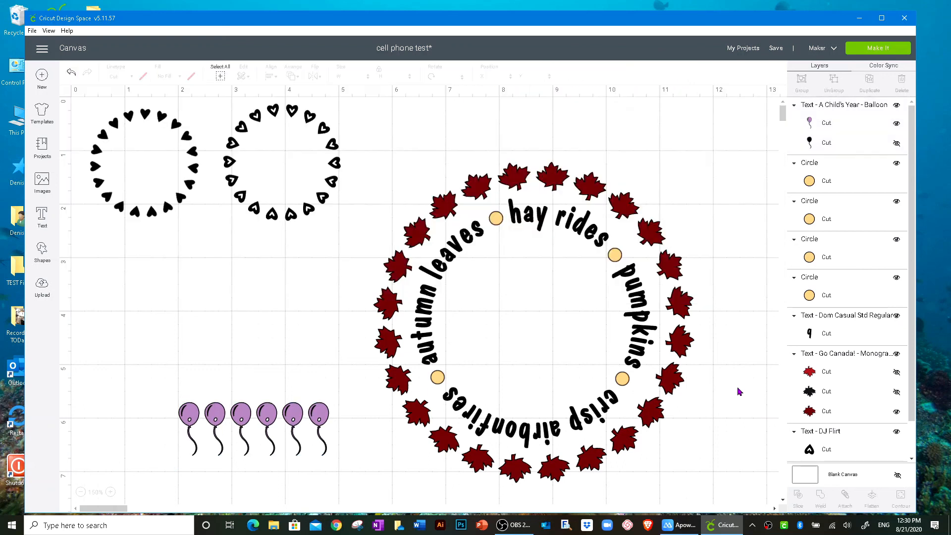